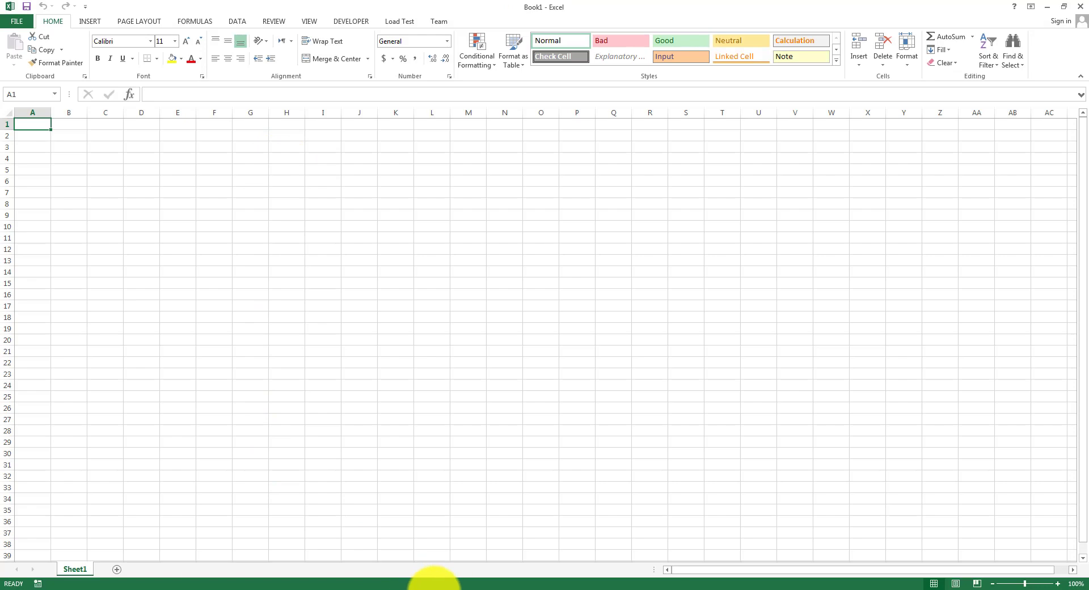
Step: Switch to PowerPoint, highlight the Data Entry topic on the General slide, and return to the Excel workbook
left_click(434, 589)
left_click(72, 306)
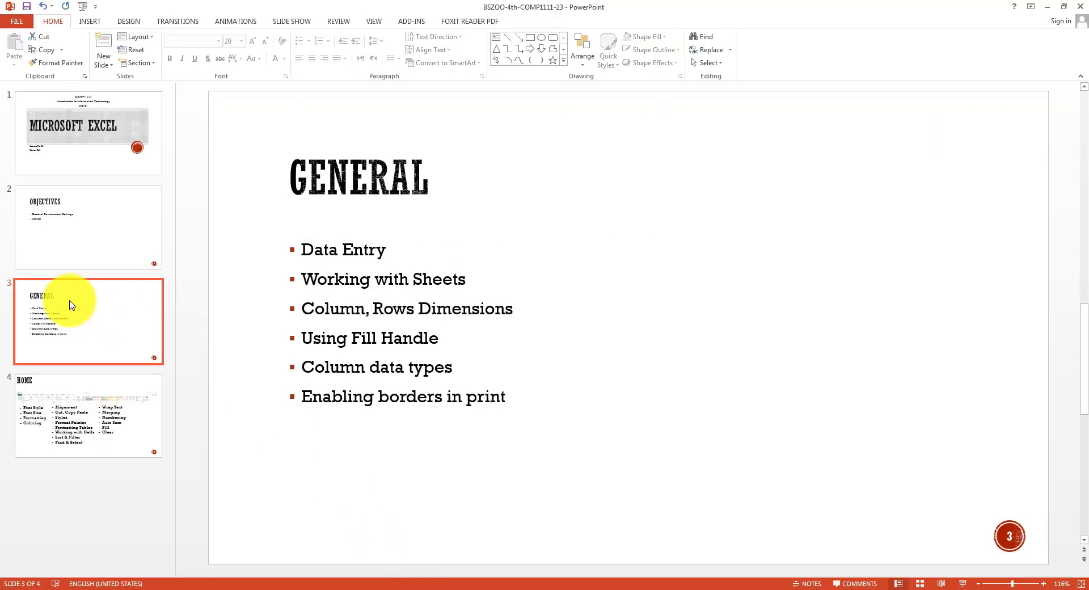
triple_click(318, 246)
left_click(531, 588)
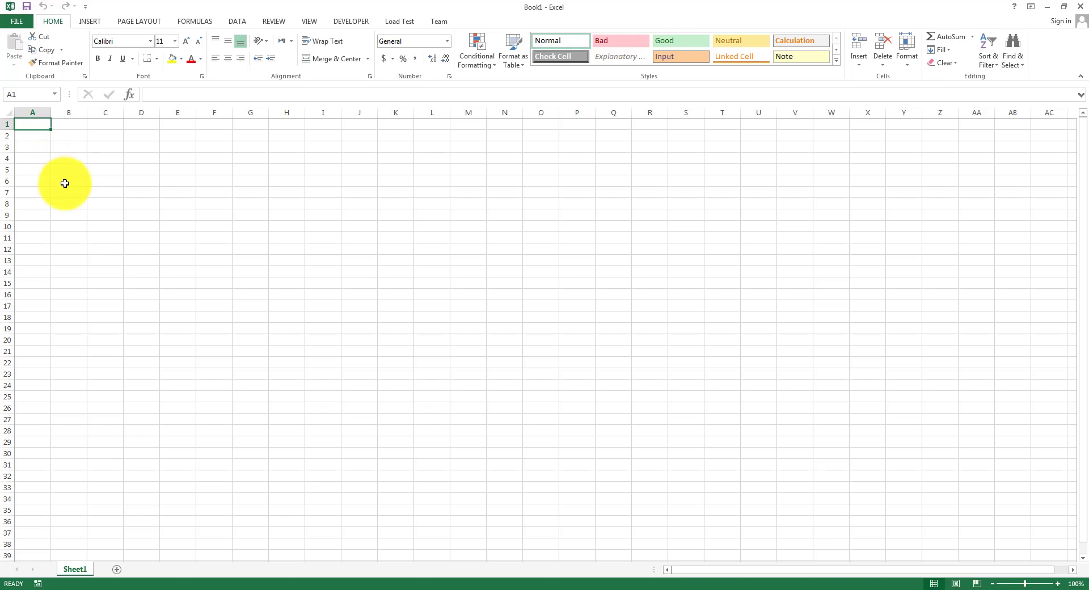
Step: Enter the column headers Roll No., Name and CGPA in cells A1 to C1 of Sheet1
left_click(66, 182)
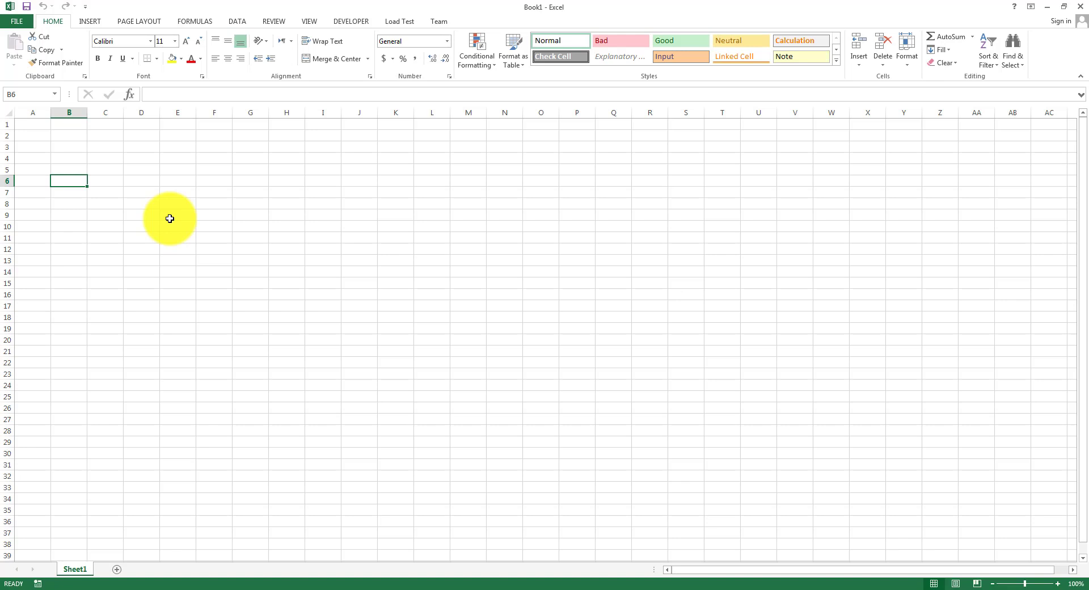
key("Up")
key("Up")
key("Up")
key("Up")
key("Up")
key("Left")
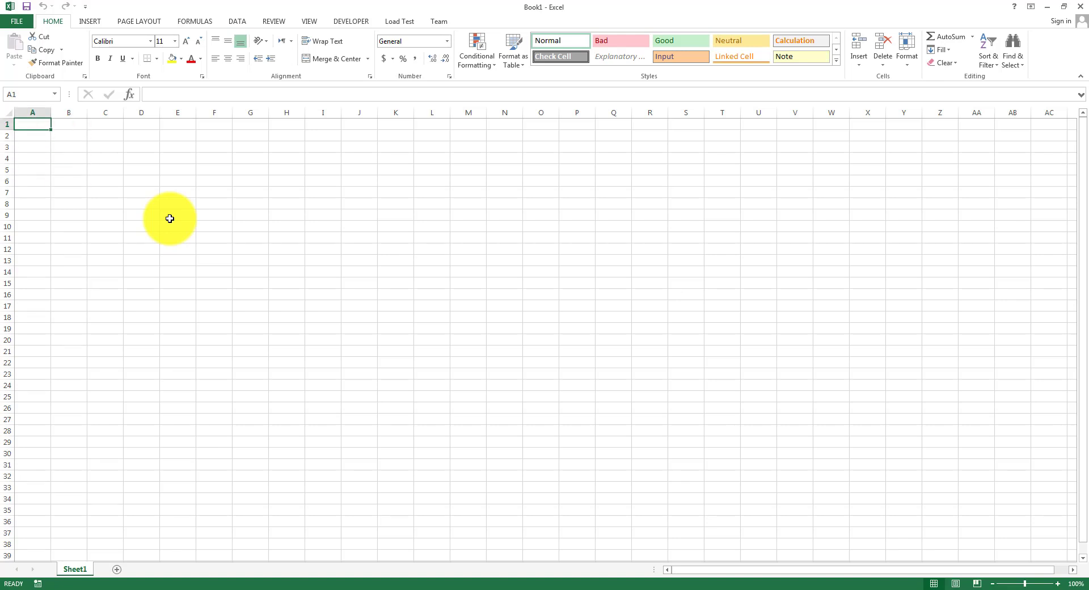
type("Roll No.")
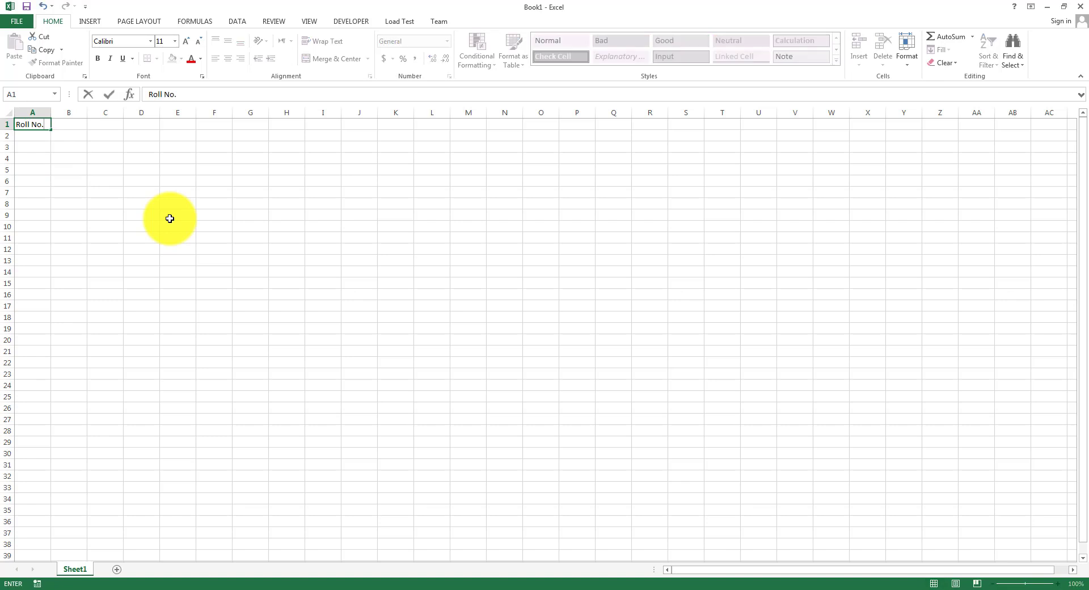
key("Tab")
type("Name")
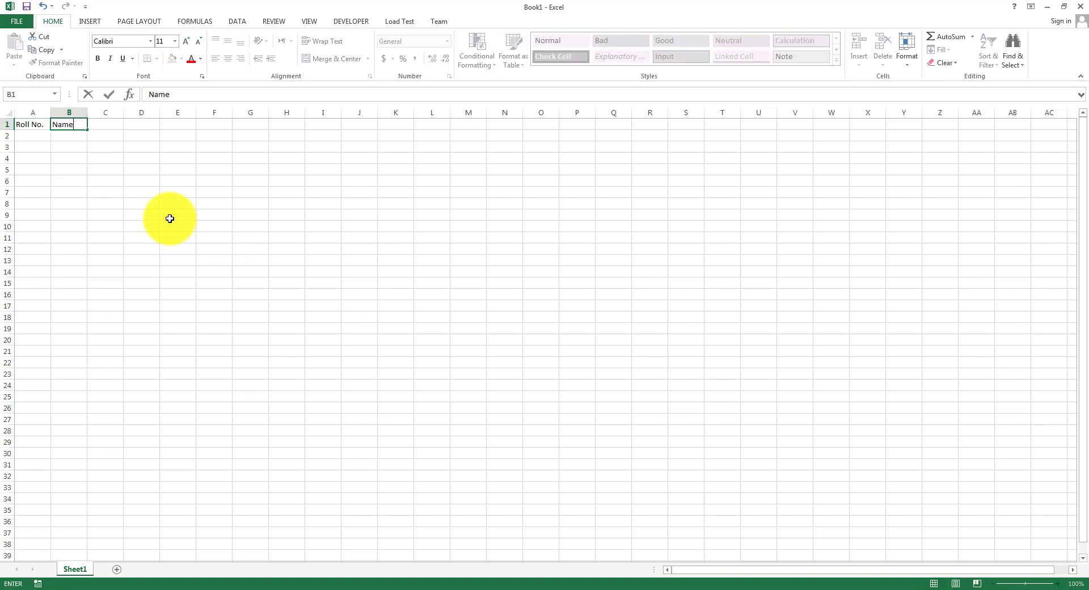
key("Tab")
type("CGPA")
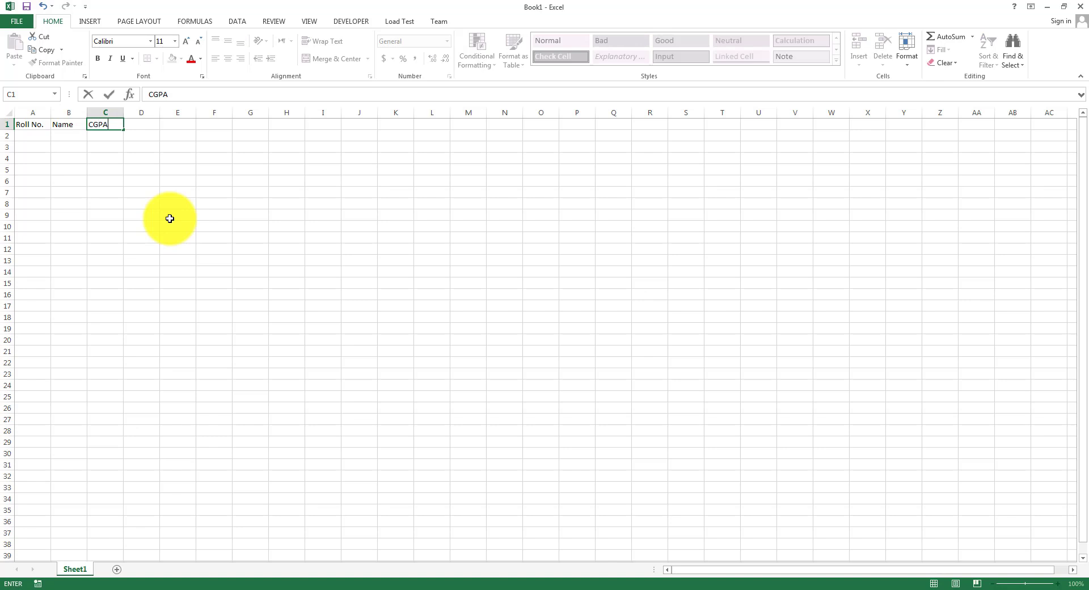
left_click(163, 225)
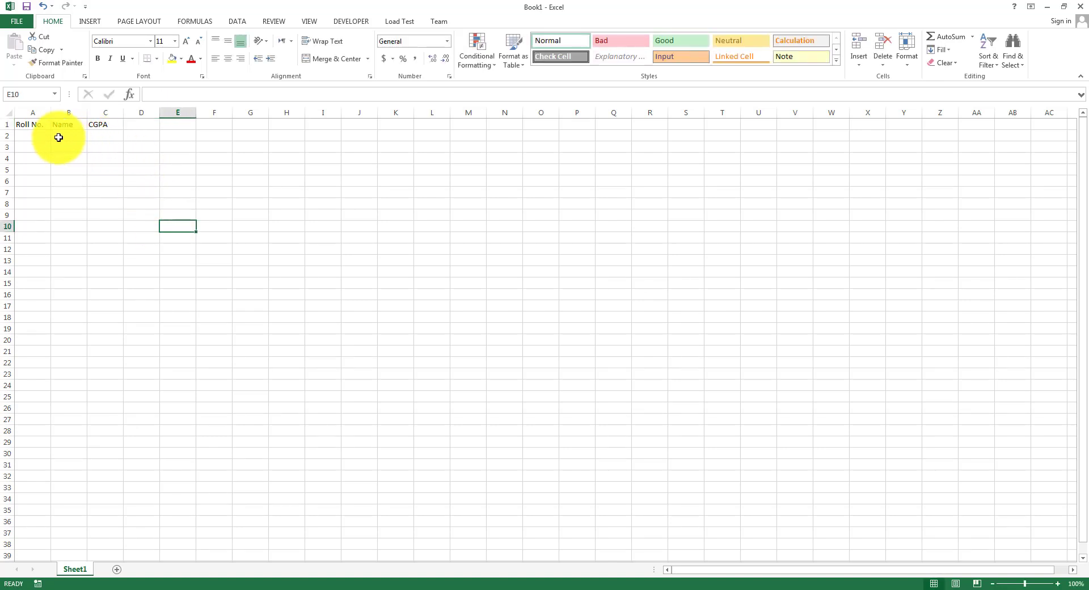
Step: Fill row 2 with roll number 1, name ABC and CGPA 3.2
left_click(39, 138)
type("1")
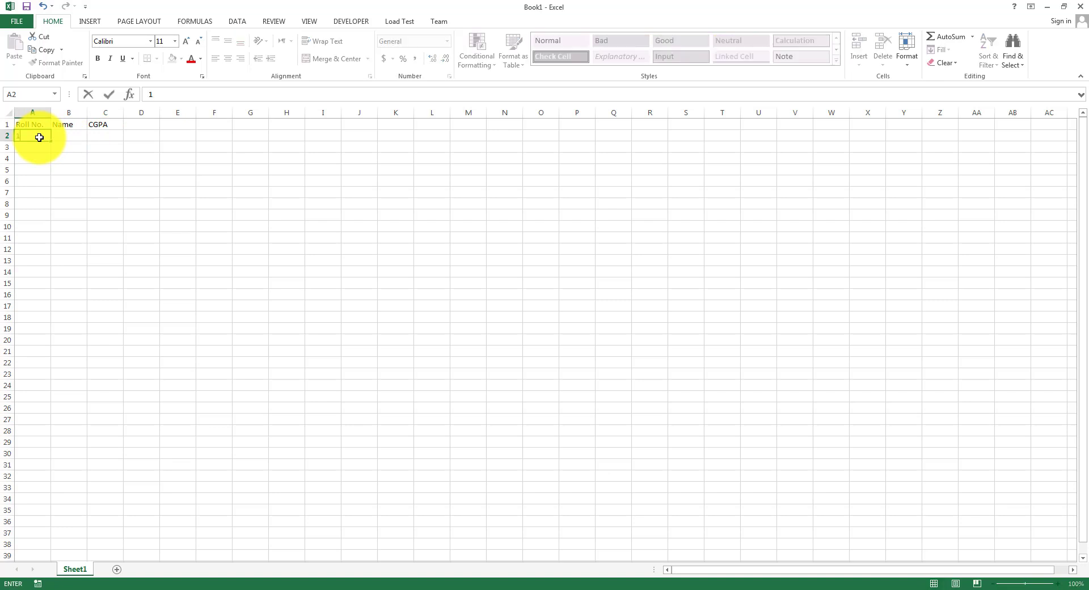
key("Tab")
type("ABC")
key("Tab")
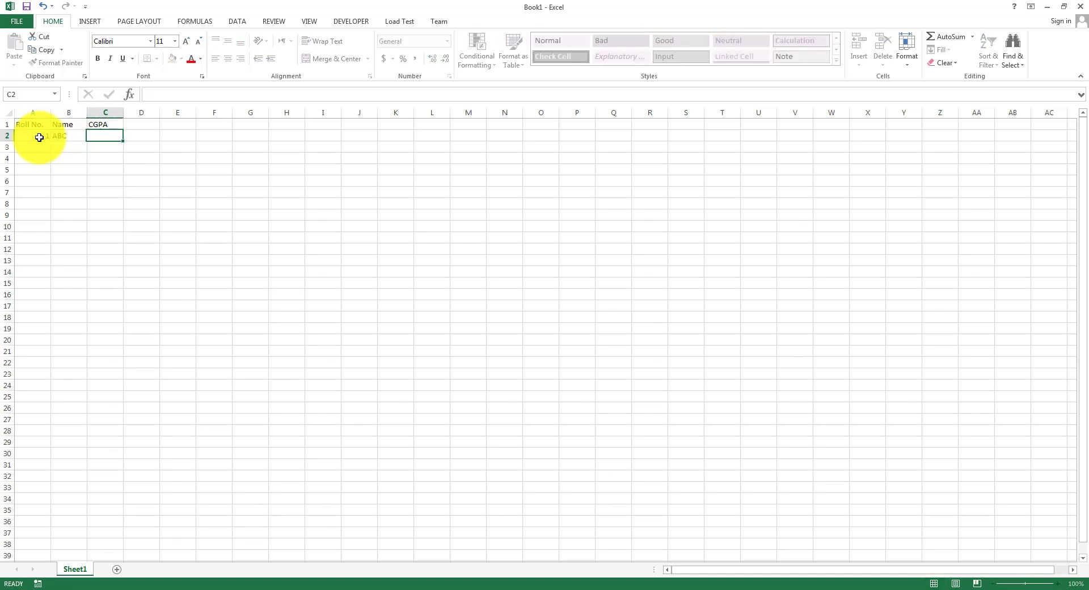
type("3.2")
key("Return")
Step: Fill row 3 with roll number 2, name DEF and CGPA 3.5
type("2")
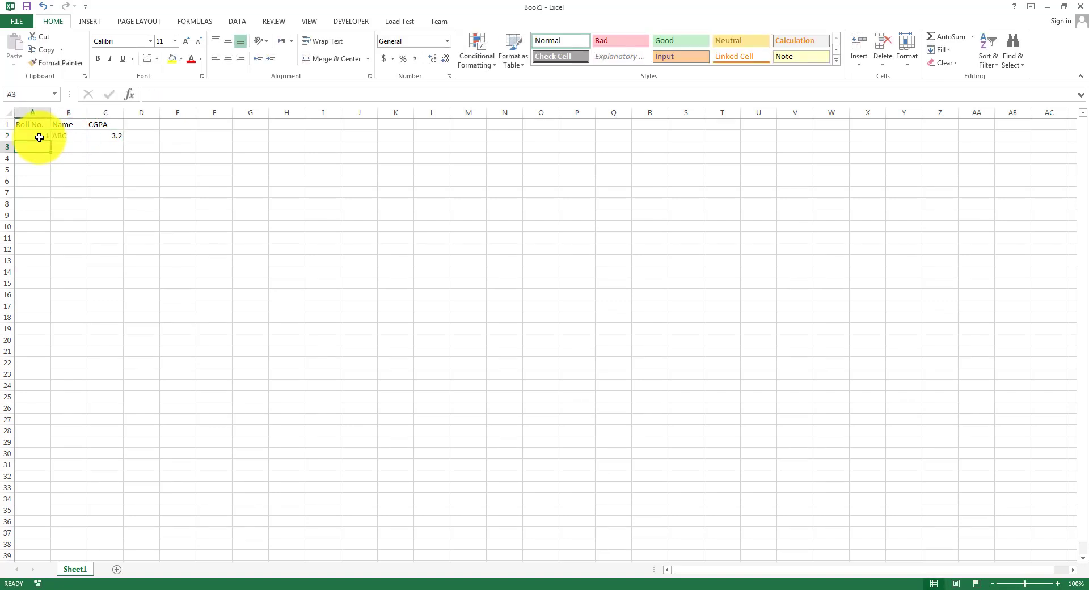
key("Tab")
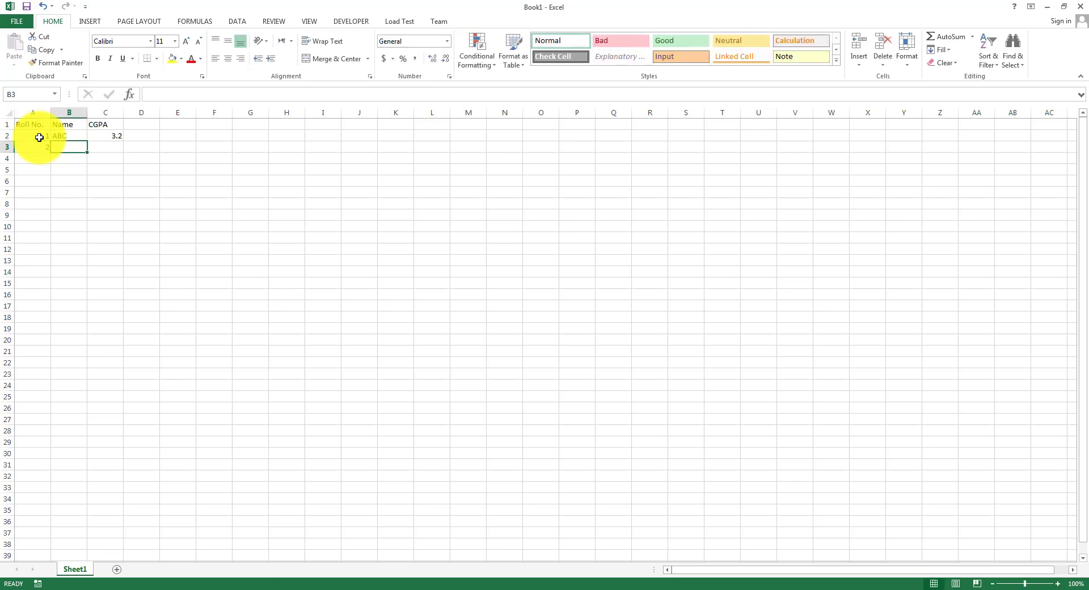
type("DEF")
key("Tab")
type("3.5")
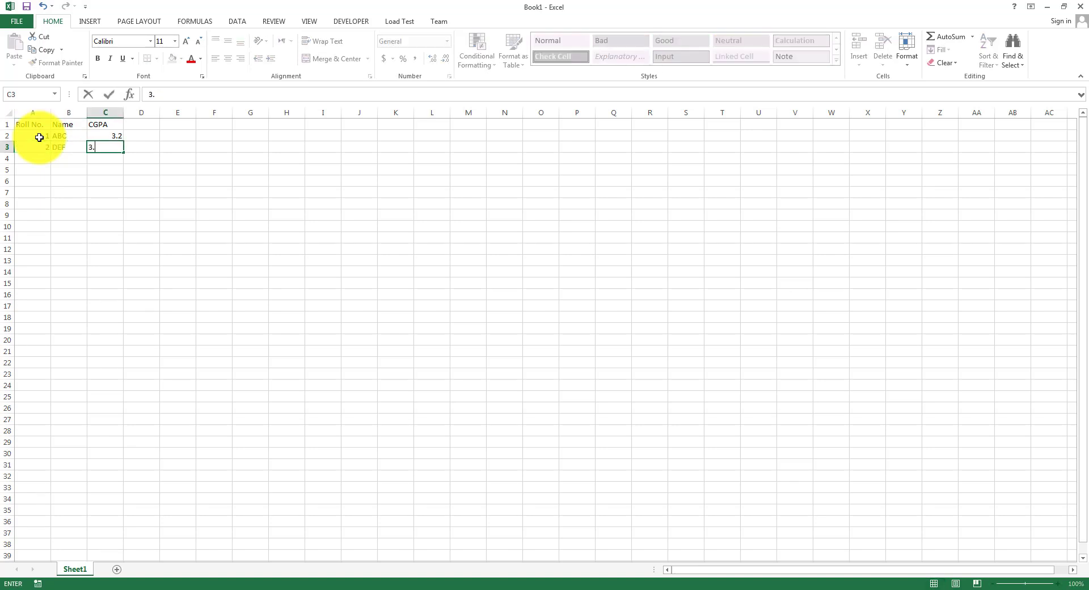
key("Return")
Step: Fill row 4 with roll number 3, name GHI and CGPA 3.4
type("3")
key("Tab")
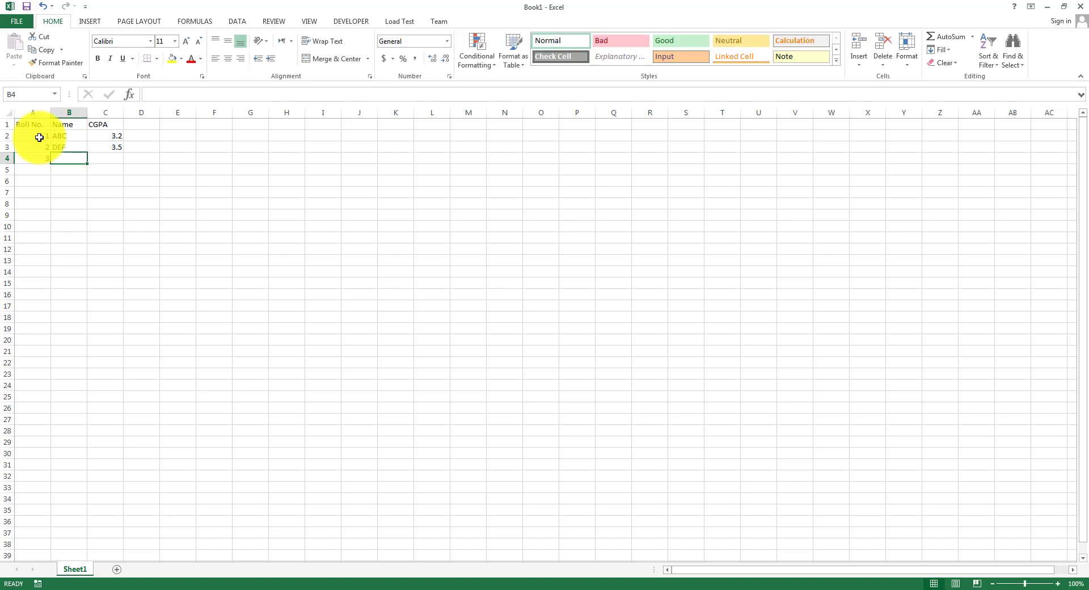
type("GHI")
key("Tab")
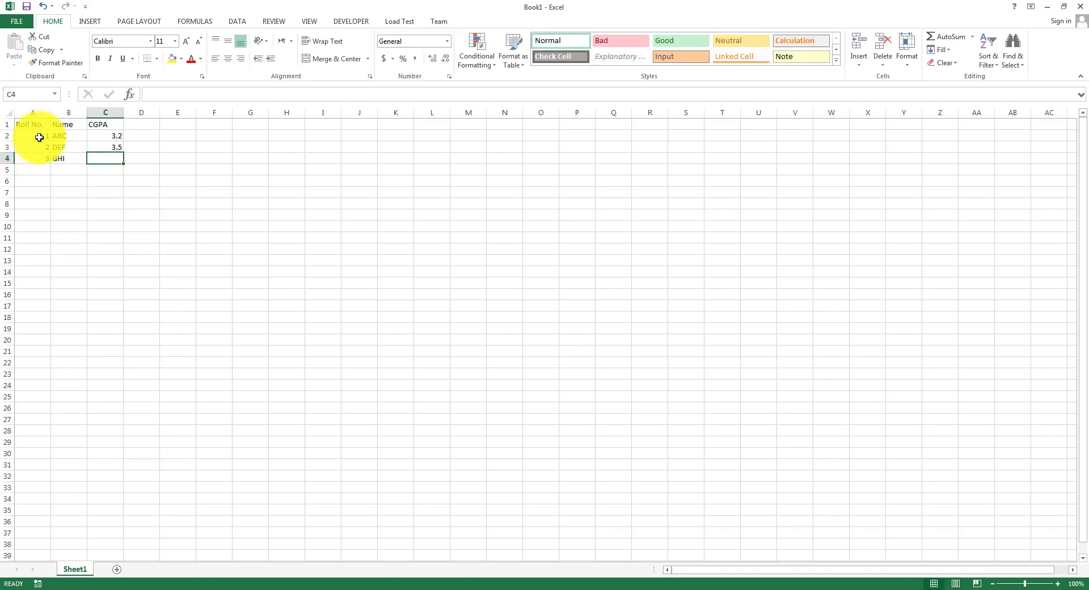
type("3.")
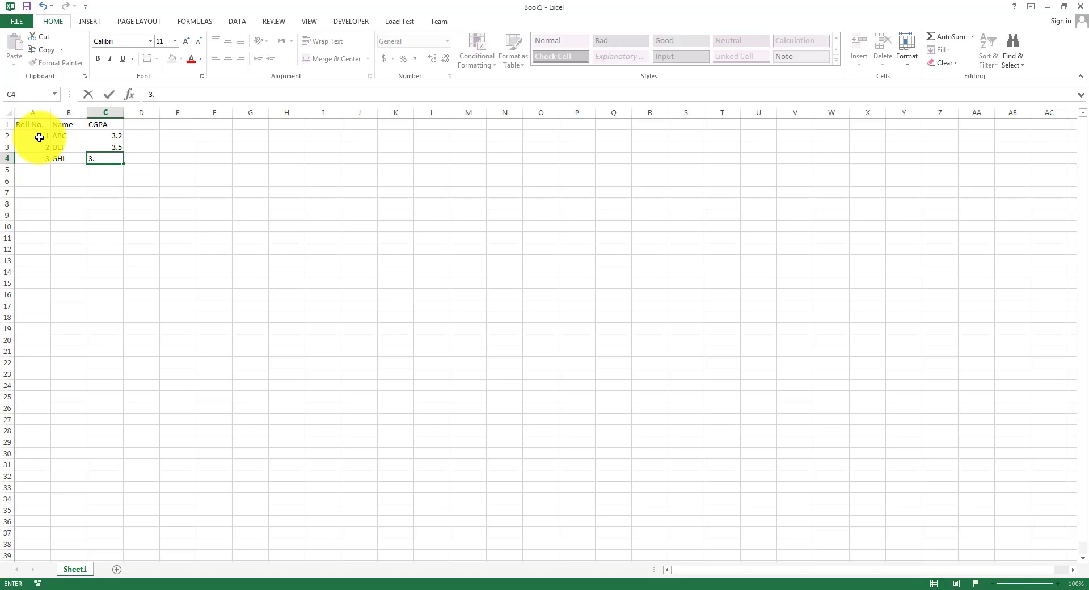
type("4")
key("Return")
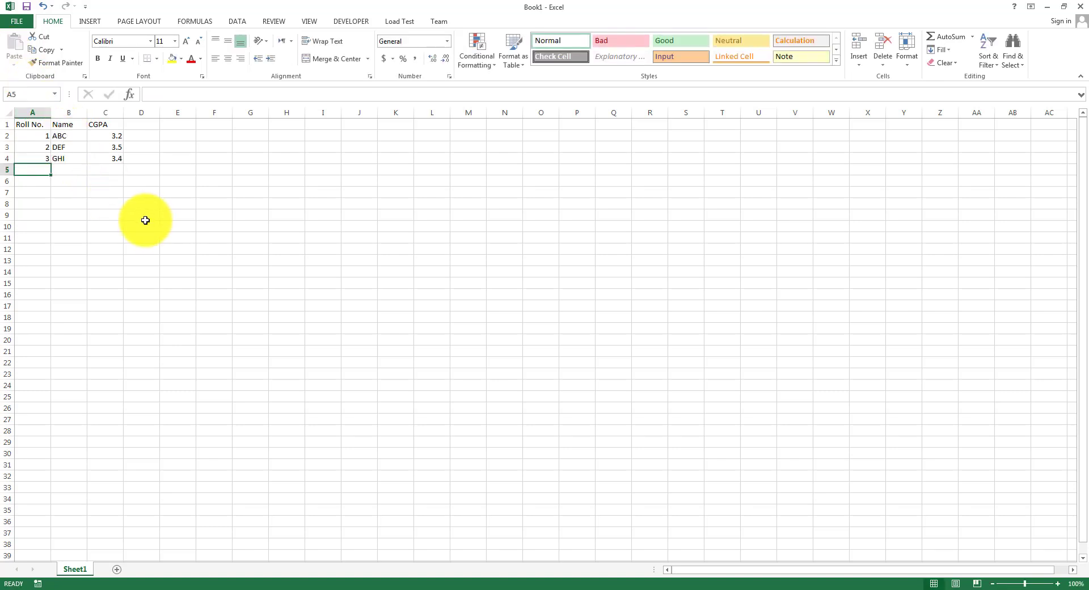
Step: Switch to PowerPoint, highlight the Working with Sheets topic on the General slide, and return to Excel
left_click(444, 587)
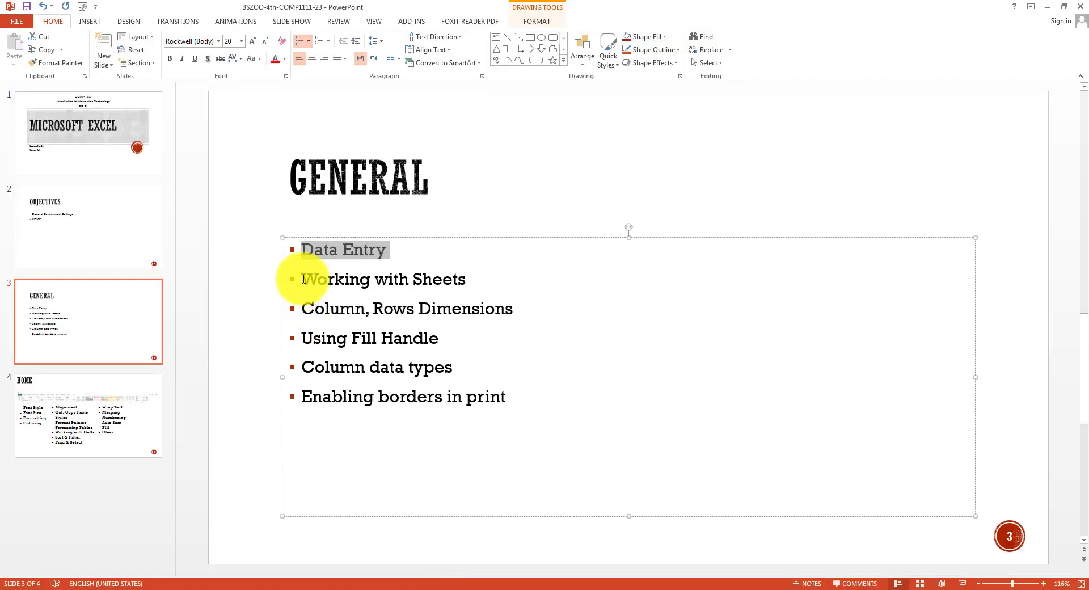
left_click_drag(303, 278, 454, 277)
left_click(433, 584)
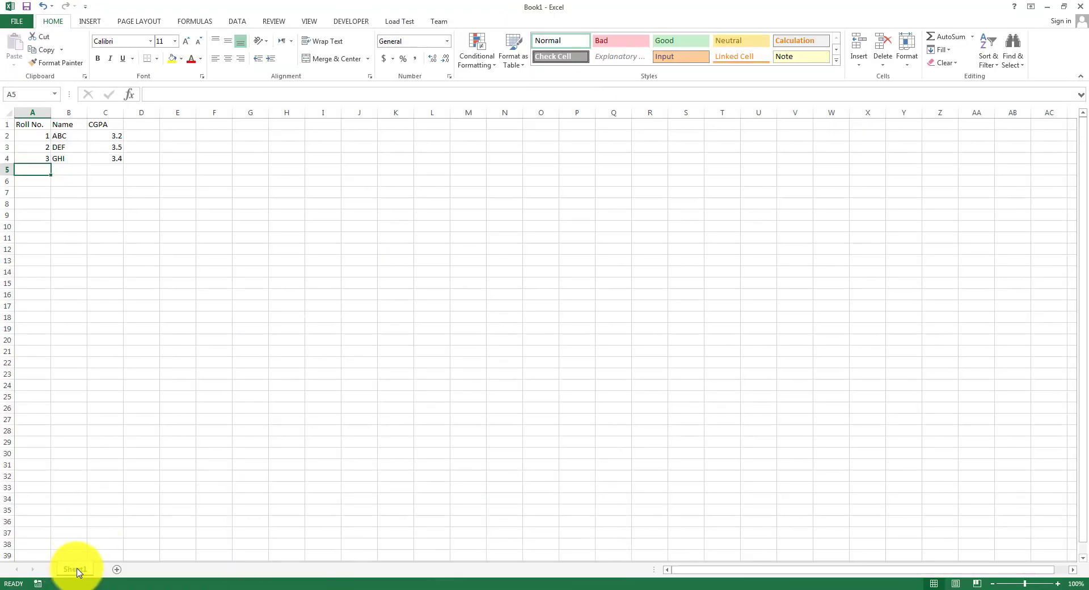
Step: Add a new worksheet and enter the headers Roll No. and Lib. No. in cells A1 and B1
left_click(119, 570)
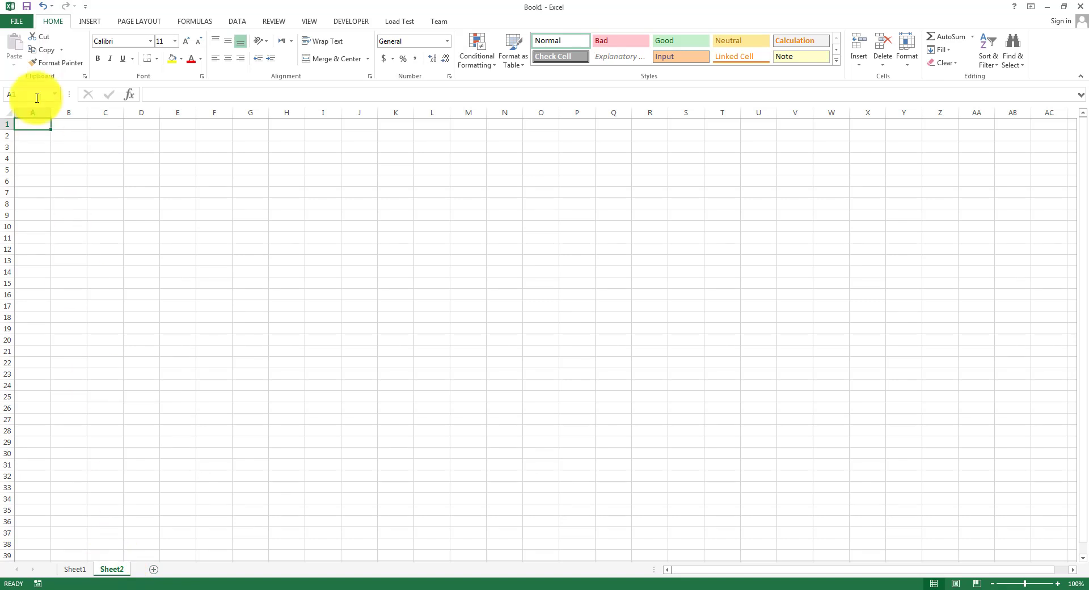
type("Rol")
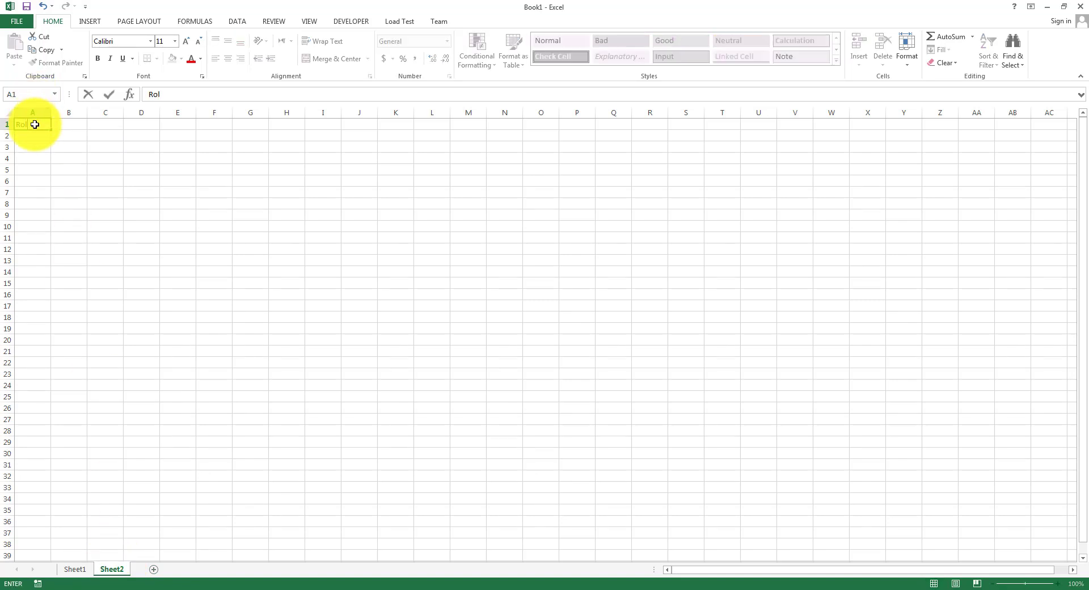
type("l No.")
key("Tab")
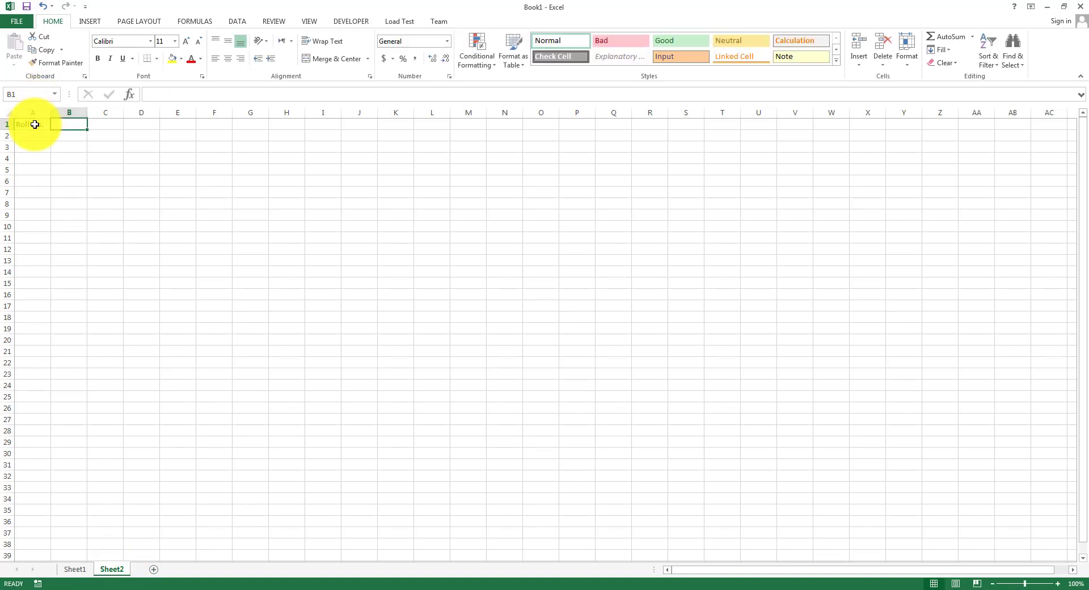
type("Lib. No.")
key("Tab")
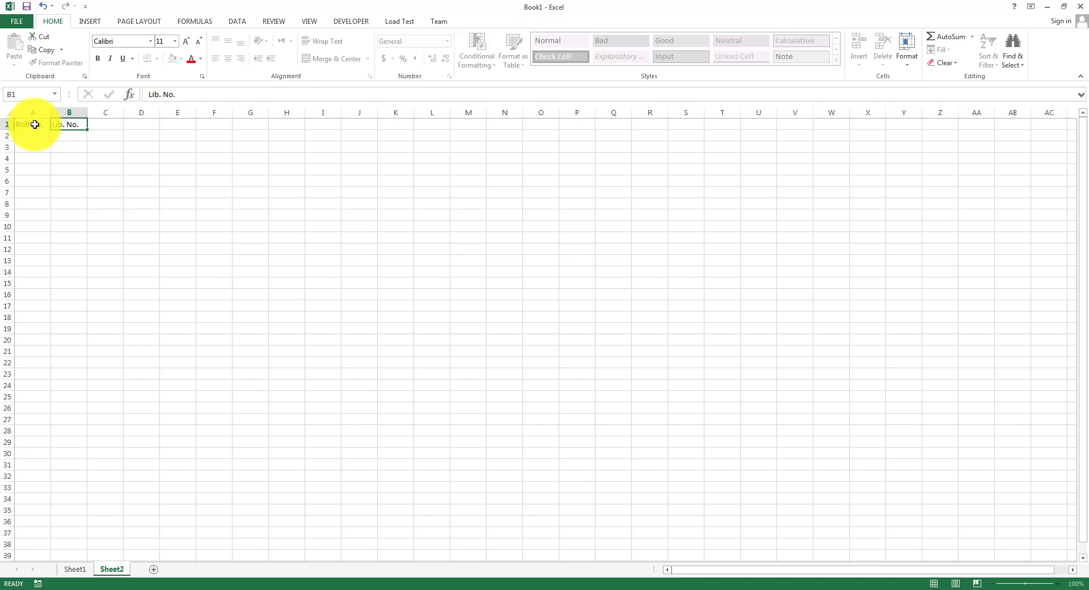
Step: Enter the header Issued Books in cell C1 of Sheet2
type("Book")
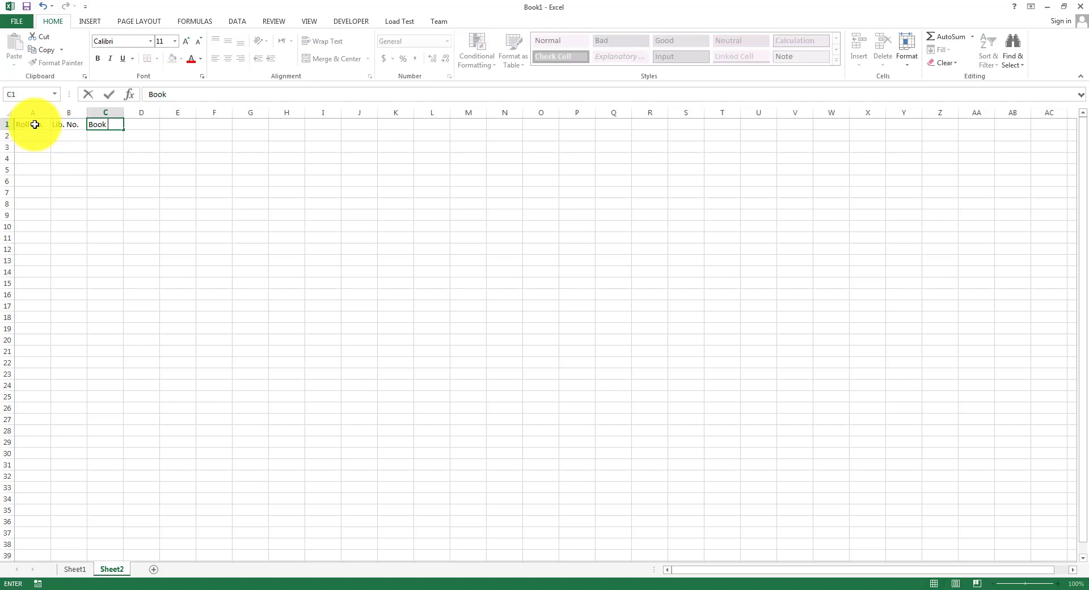
key("BackSpace")
key("BackSpace")
key("BackSpace")
key("BackSpace")
type("Uss")
key("BackSpace")
key("BackSpace")
key("BackSpace")
type("Isse")
type("ued Boo")
type("ks")
key("Return")
Step: Fill row 2 of Sheet2 with roll number 1, the student's library number and 2 issued books
type("1")
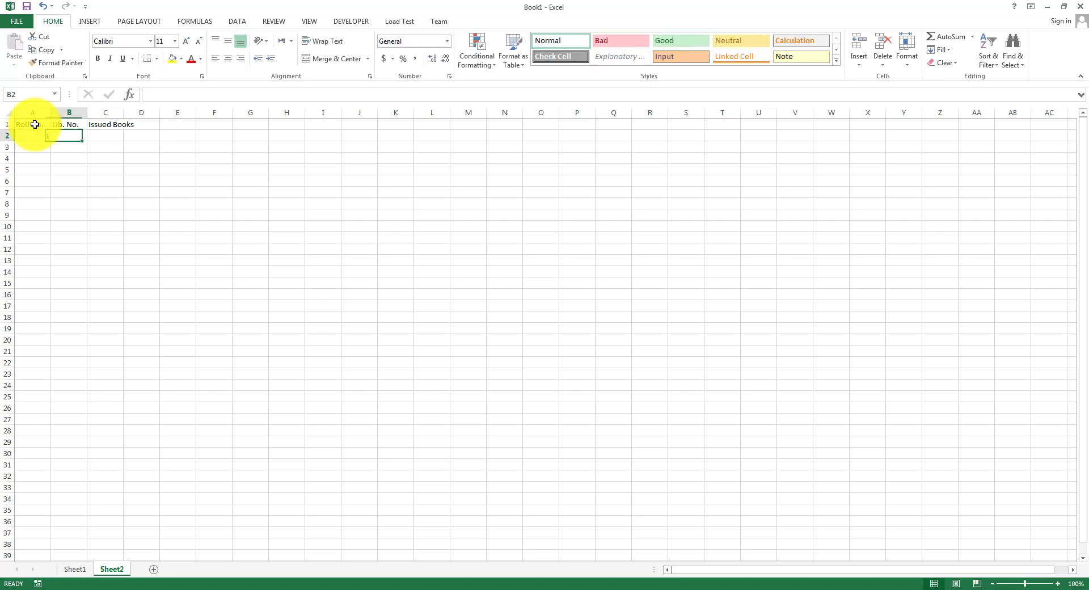
key("Tab")
type("10520")
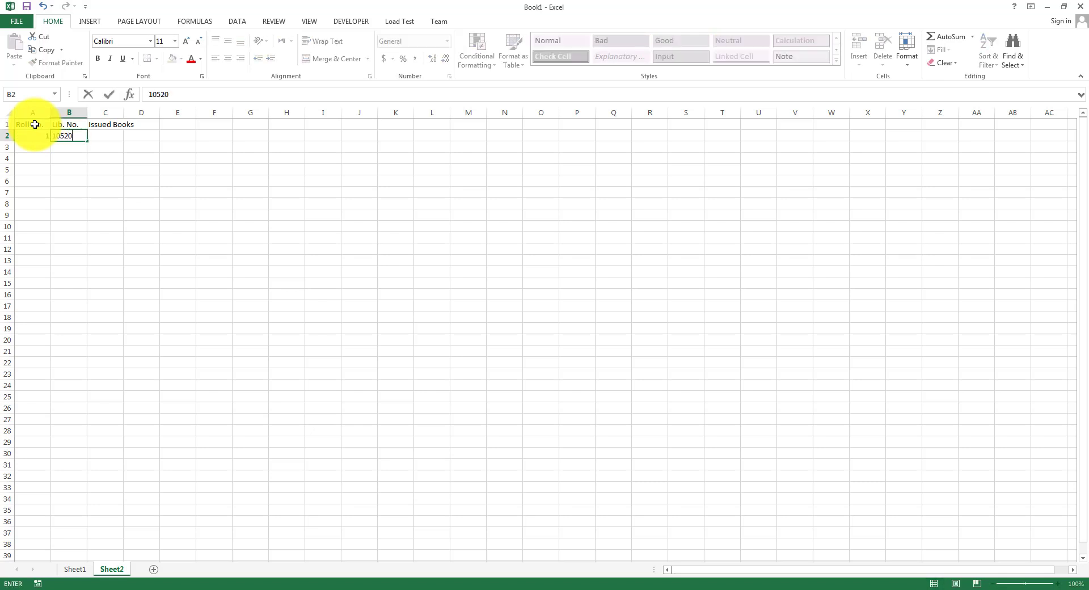
key("Tab")
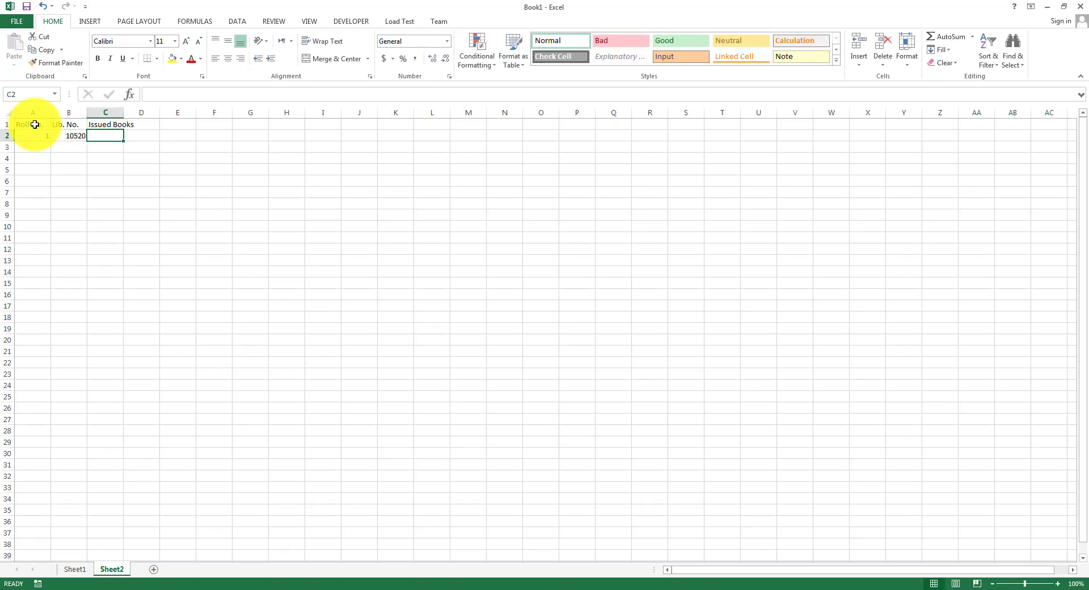
type("2")
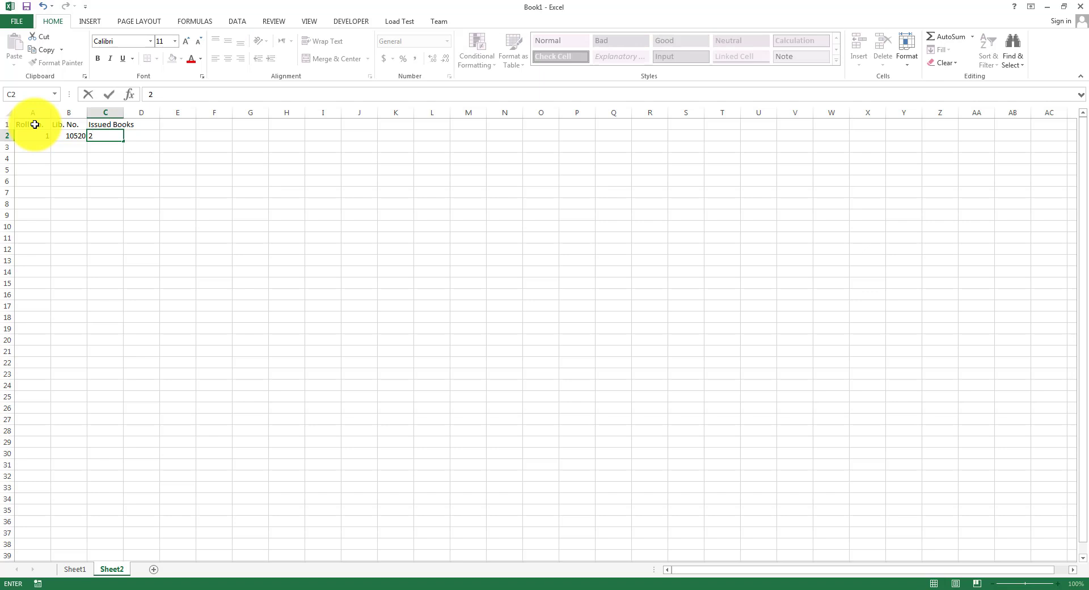
key("Return")
Step: Fill row 3 of Sheet2 with roll number 2, the student's library number and 0 issued books
type("2")
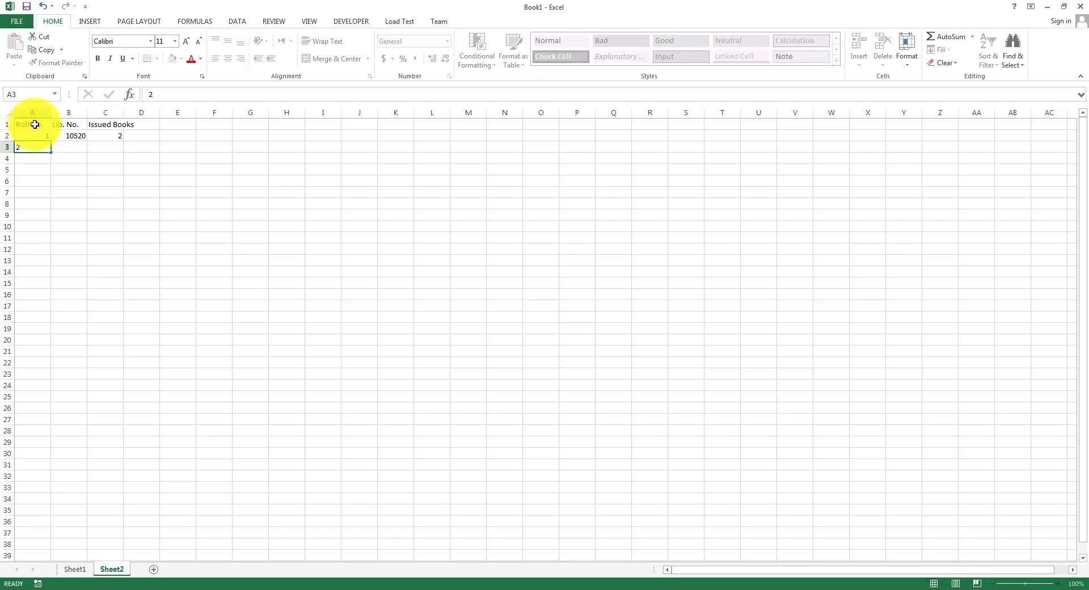
key("Tab")
type("105789")
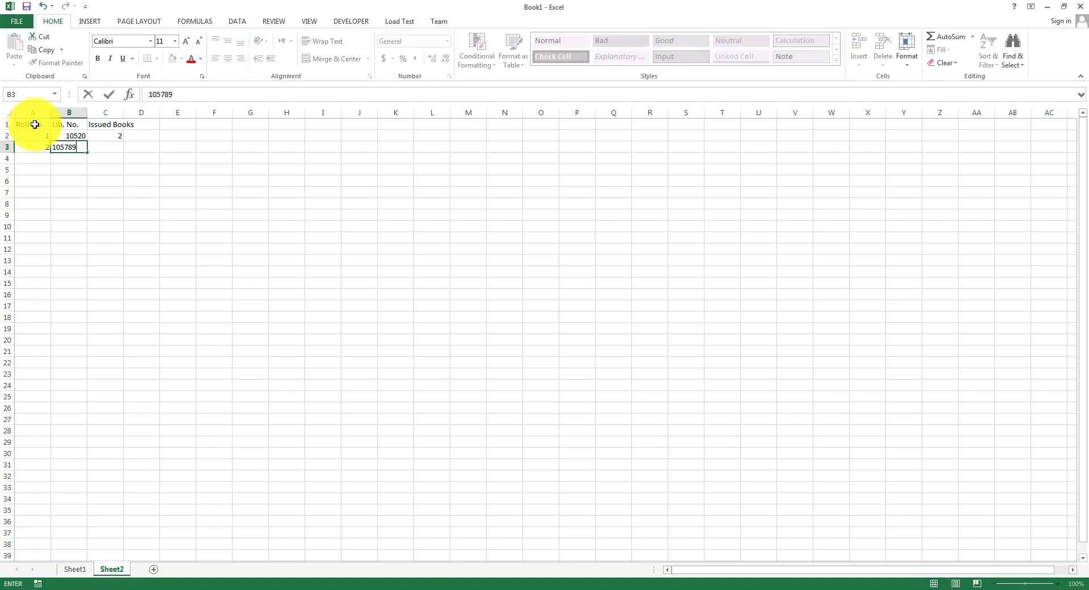
key("Tab")
type("0")
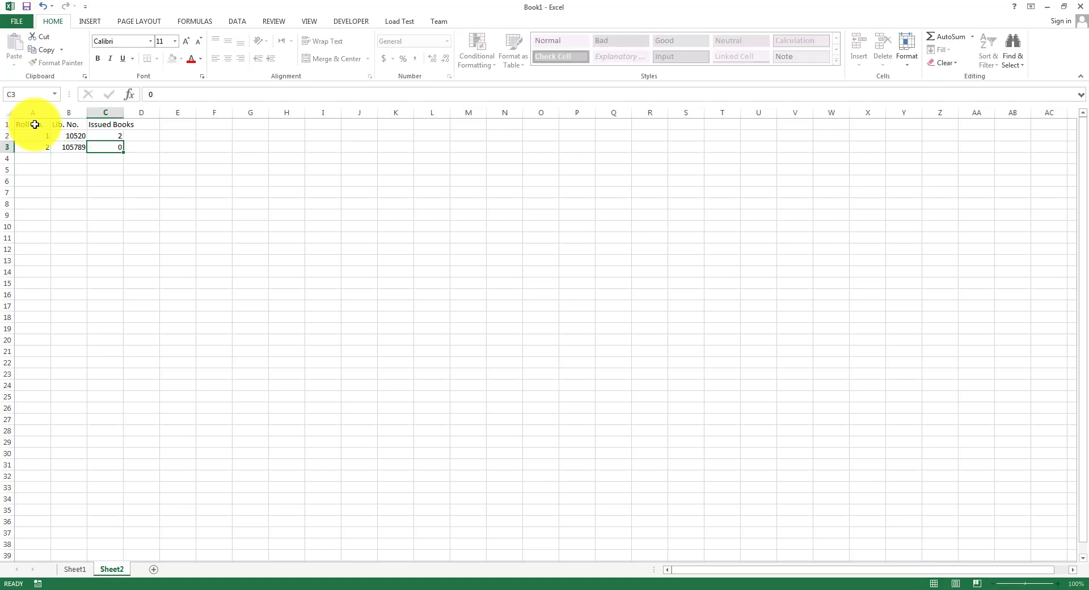
key("Return")
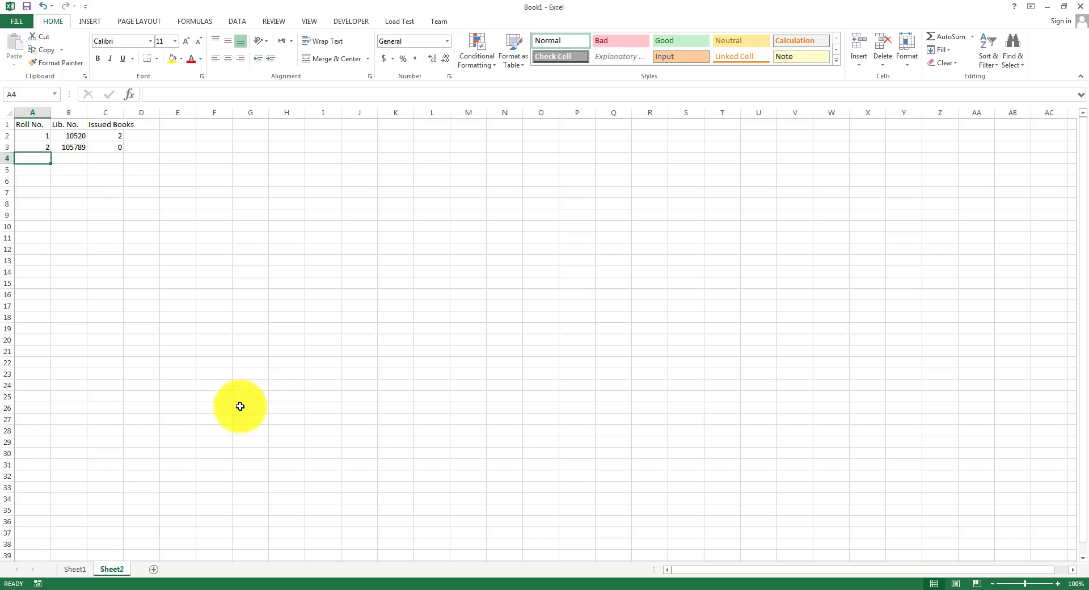
Step: Alternate between Sheet1 and Sheet2 to compare the student and library tables, ending on Sheet1
left_click(80, 568)
left_click(108, 569)
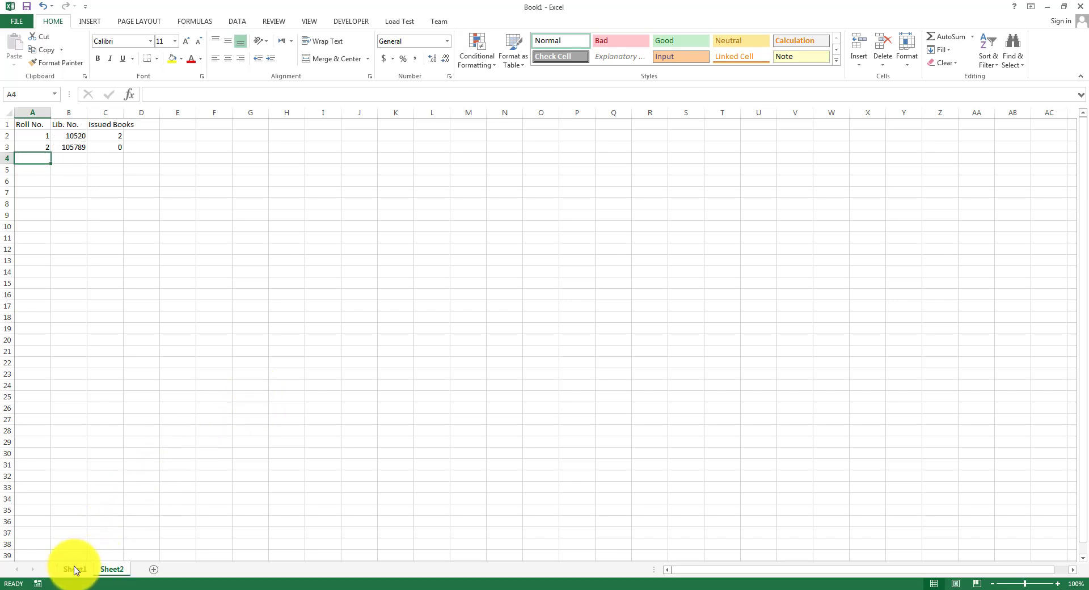
left_click(76, 568)
left_click(108, 569)
left_click(76, 569)
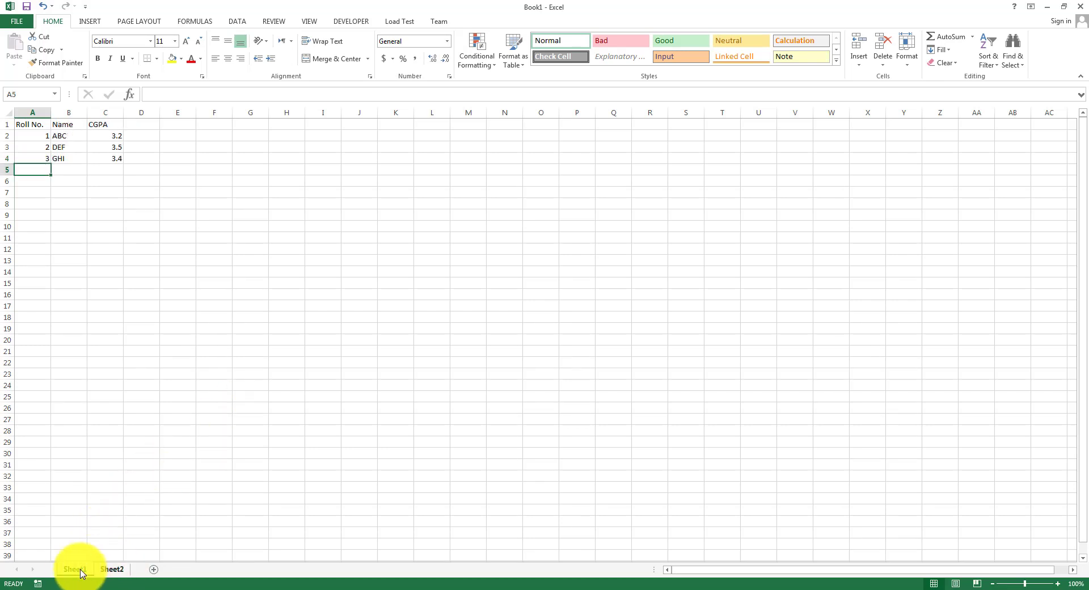
left_click(116, 569)
left_click(112, 569)
left_click(73, 568)
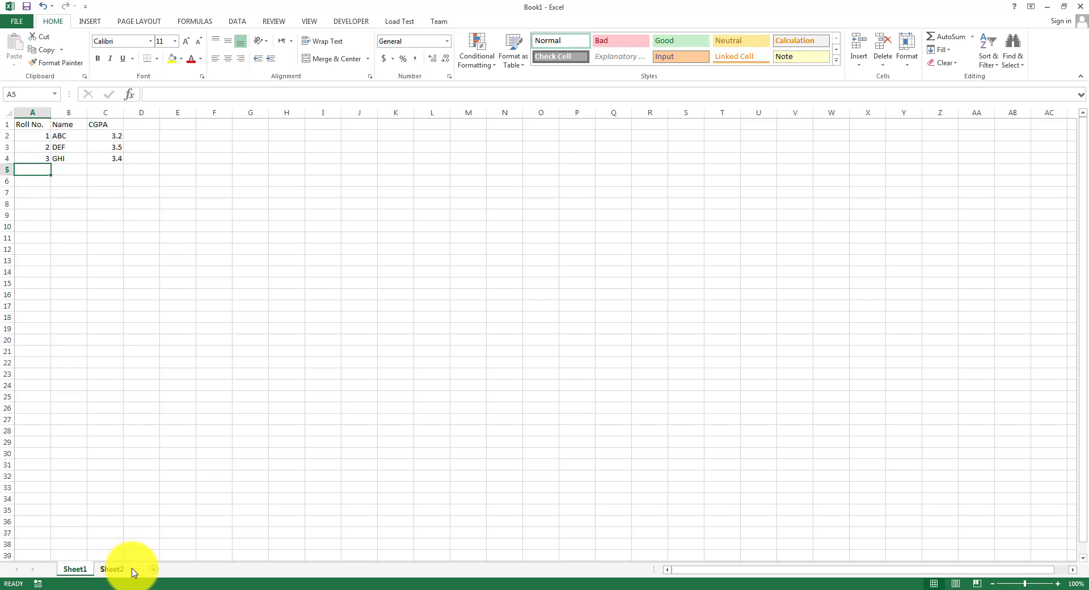
Step: Rename the Sheet1 worksheet to CGPA List
left_click(117, 568)
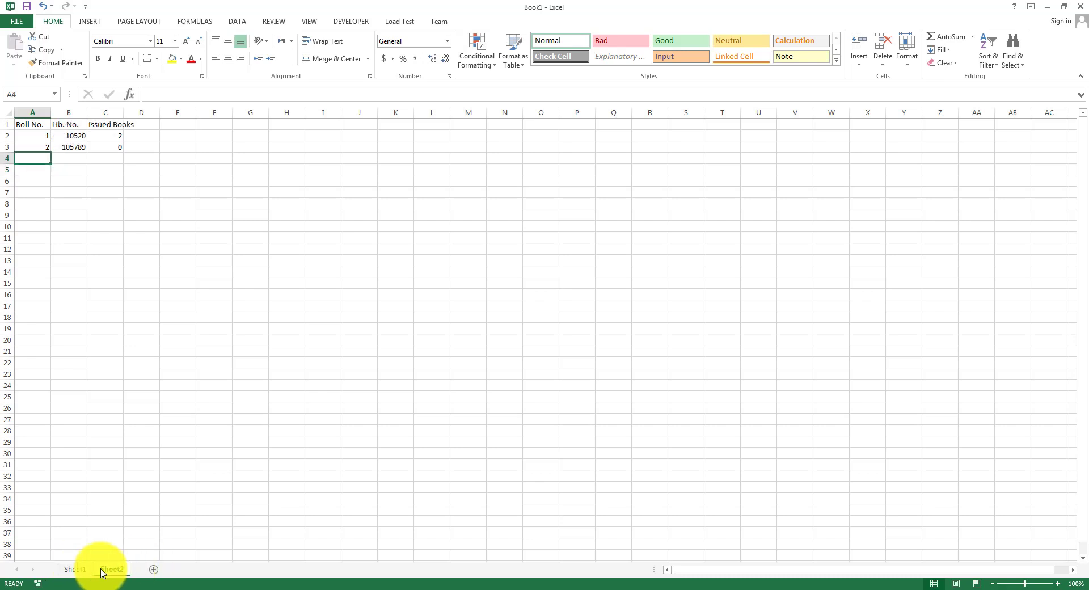
left_click(72, 569)
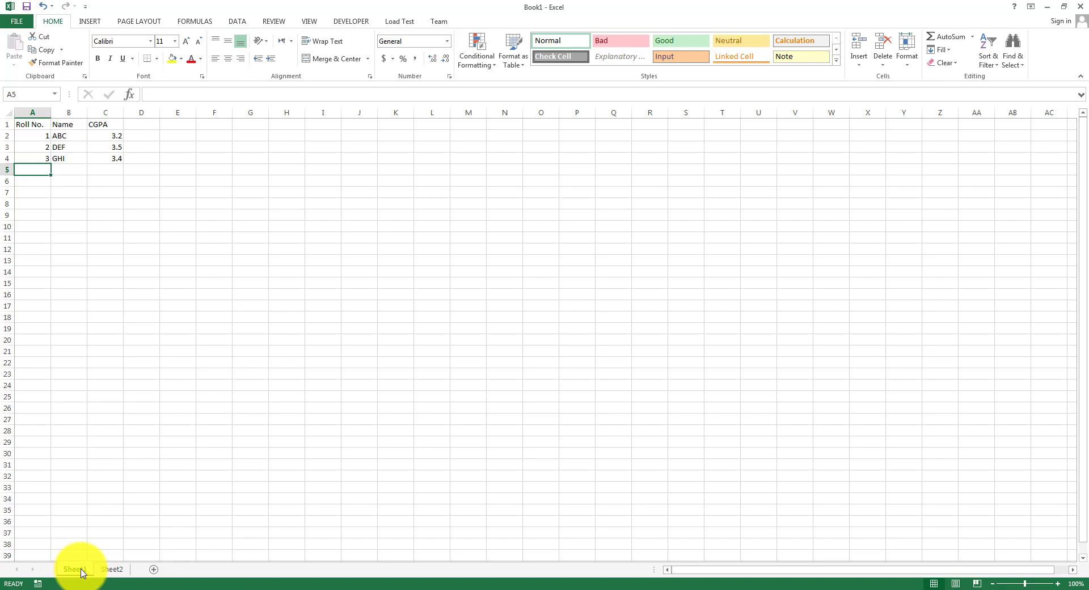
right_click(81, 569)
left_click(75, 570)
double_click(82, 570)
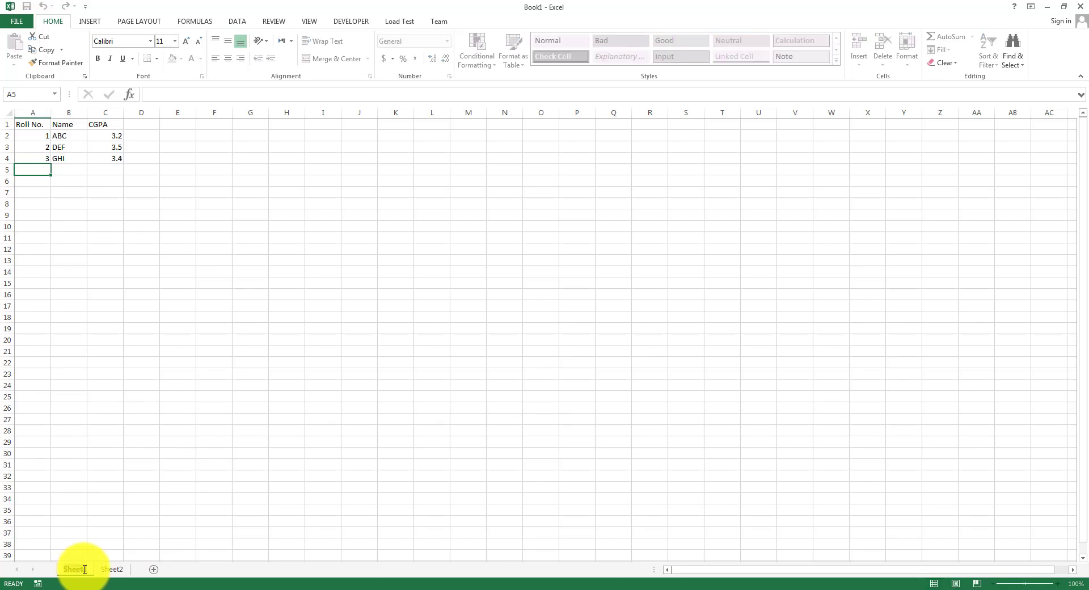
type("CGPA List")
key("Return")
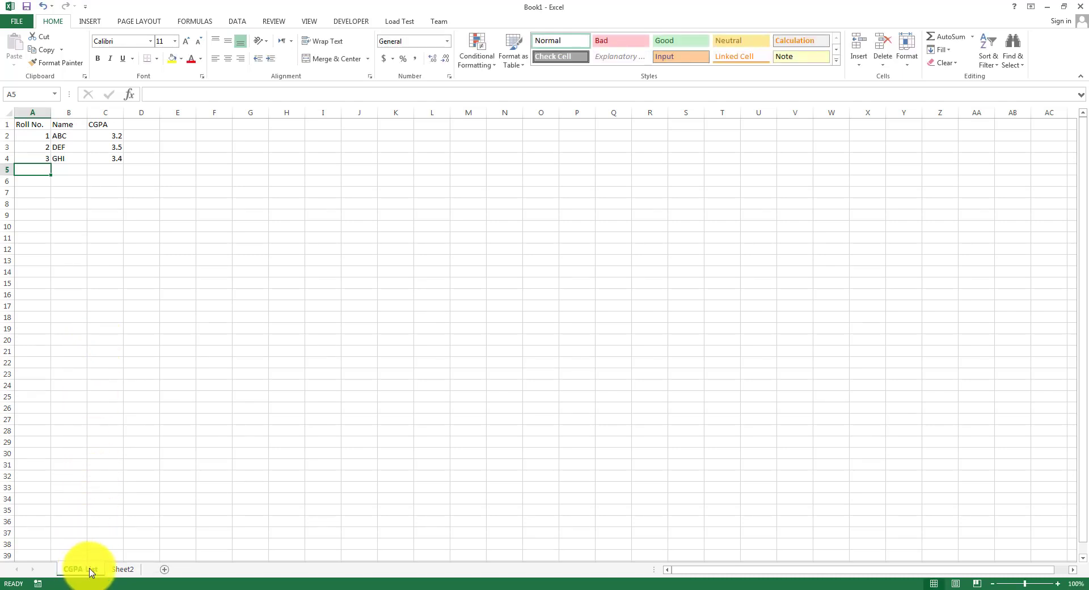
Step: Rename the Sheet2 worksheet to Library Record
left_click(120, 570)
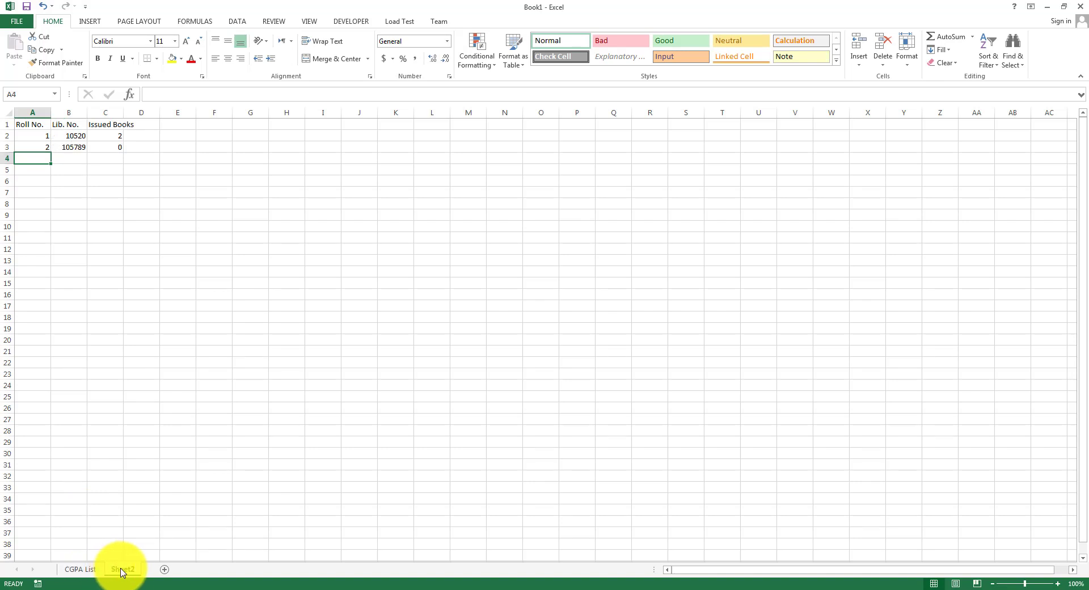
double_click(122, 570)
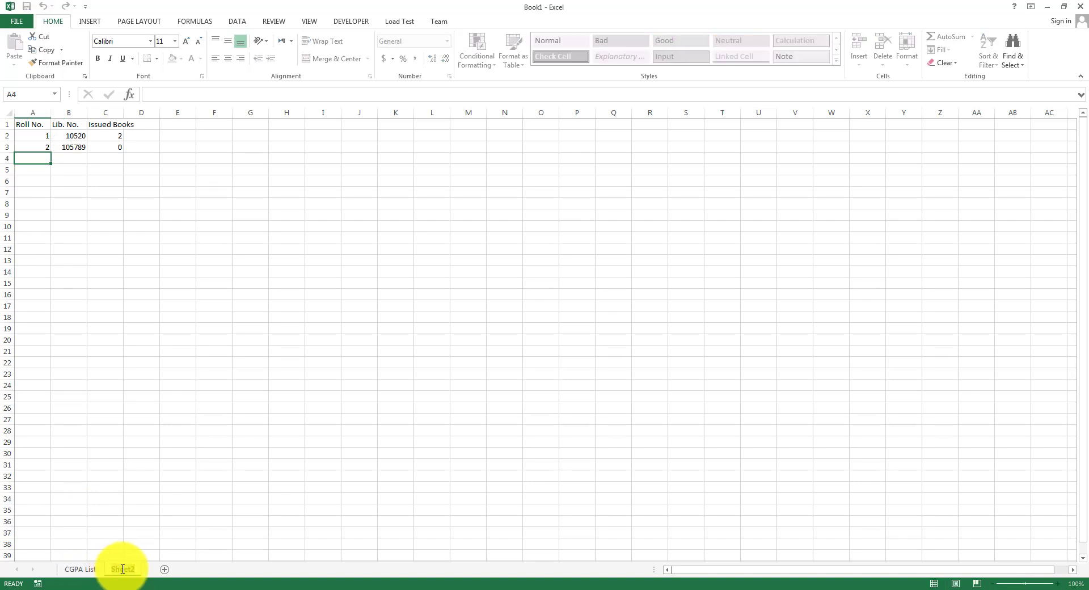
type("Library Record")
key("Return")
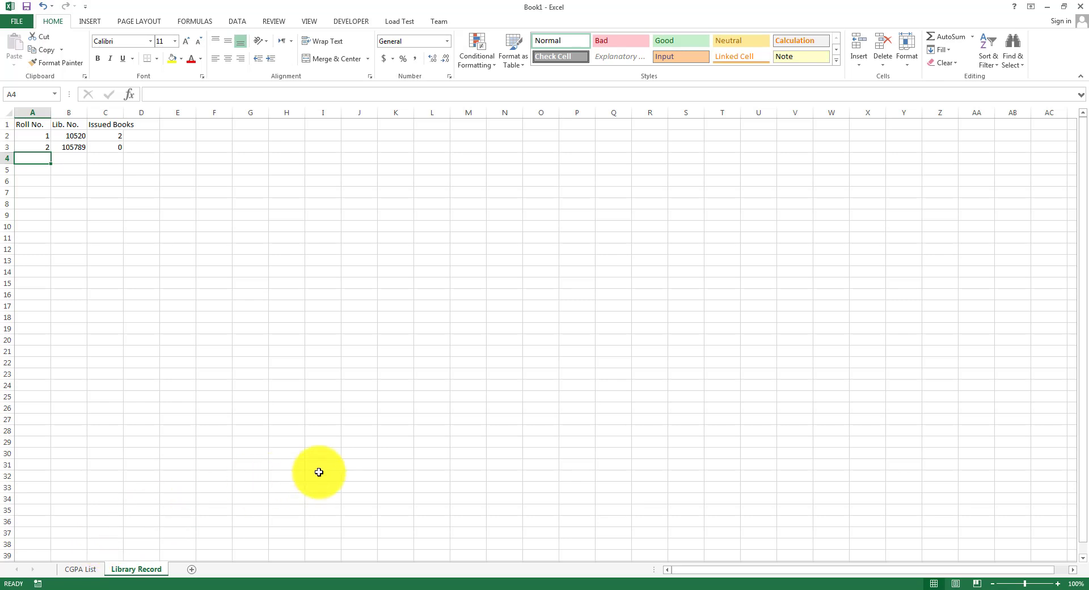
Step: Move the Library Record worksheet in front of CGPA List
left_click(89, 571)
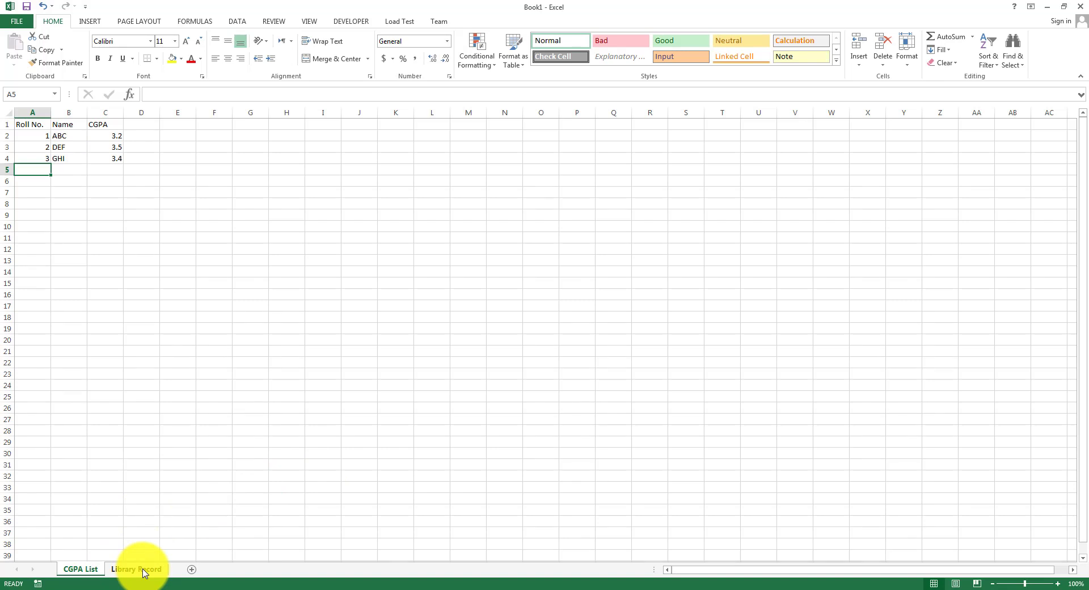
left_click(142, 572)
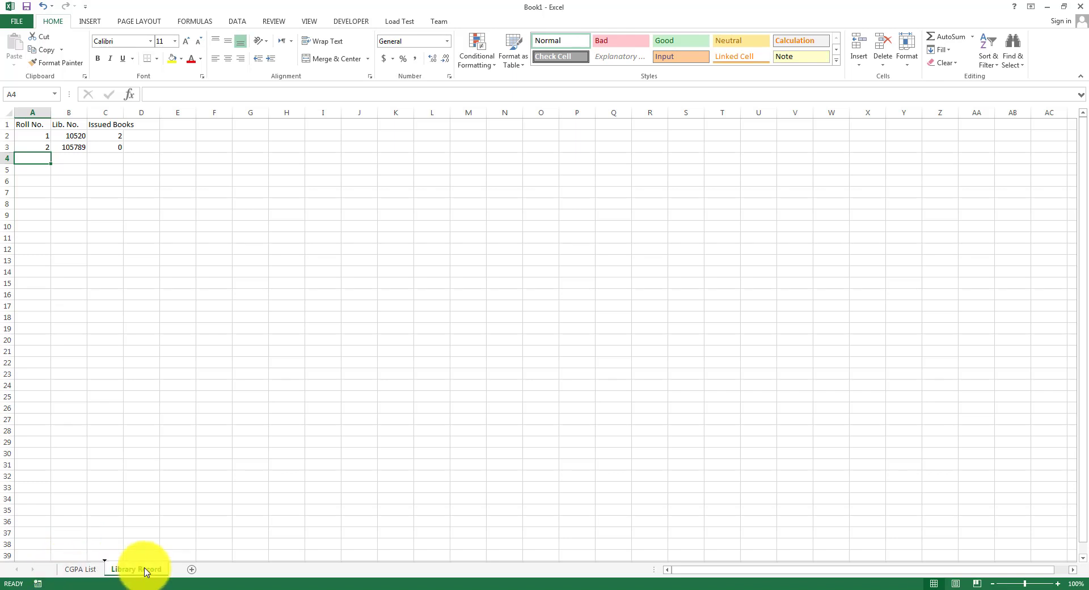
left_click_drag(145, 571, 59, 569)
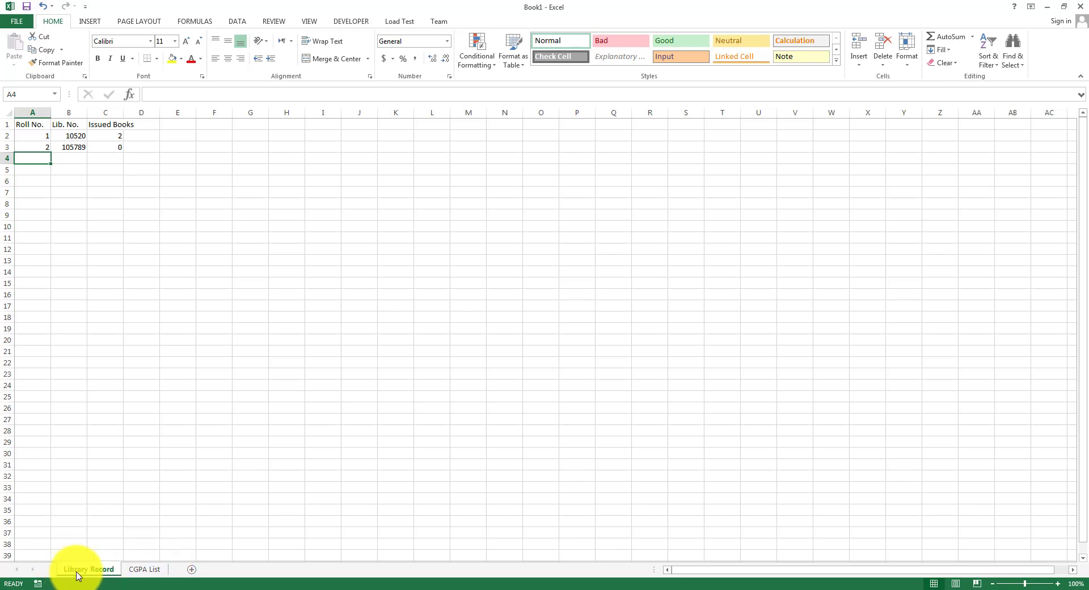
Step: Create a copy of the CGPA List worksheet within Book1, placed before the original CGPA List
left_click(149, 570)
right_click(148, 569)
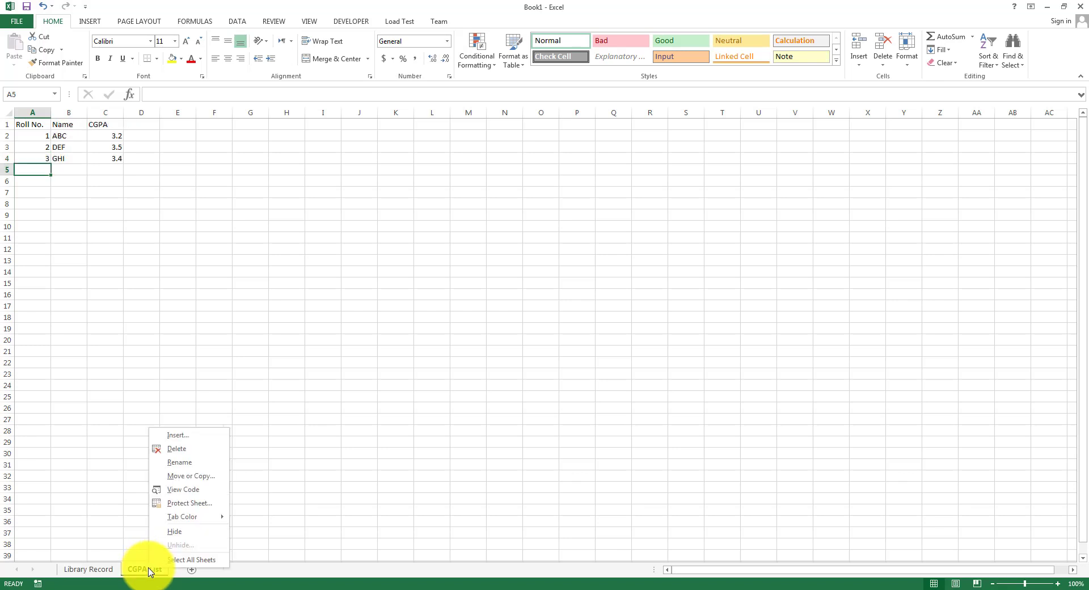
left_click(181, 481)
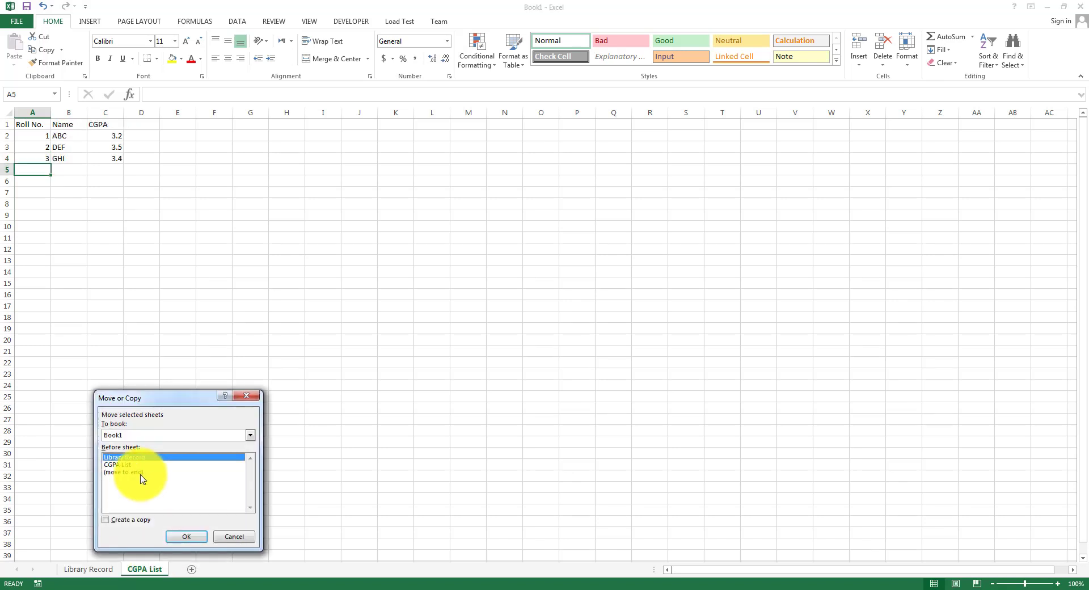
left_click(121, 463)
left_click(141, 521)
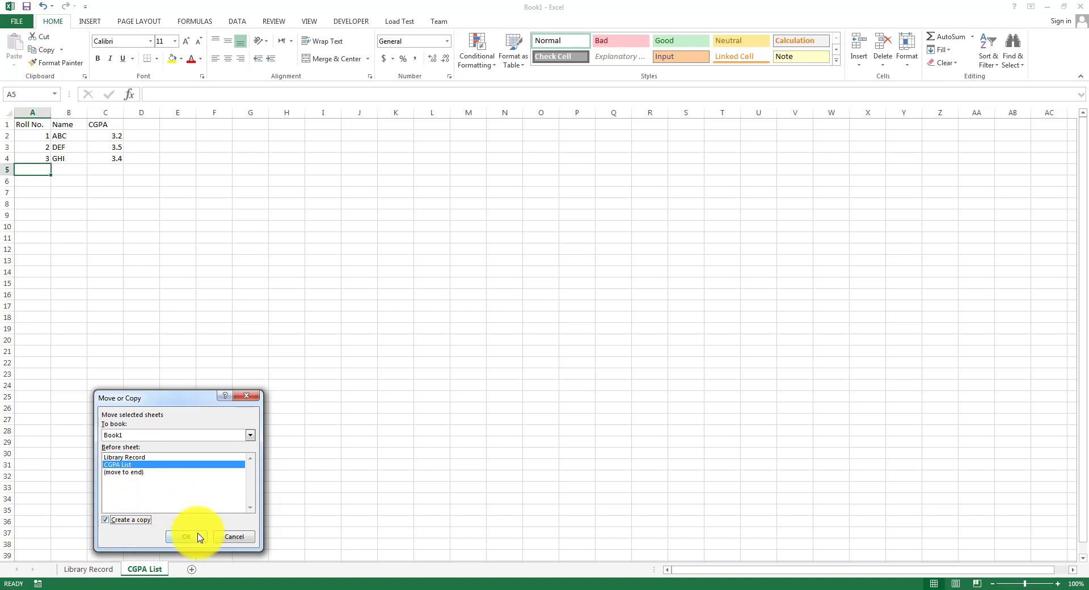
left_click(196, 536)
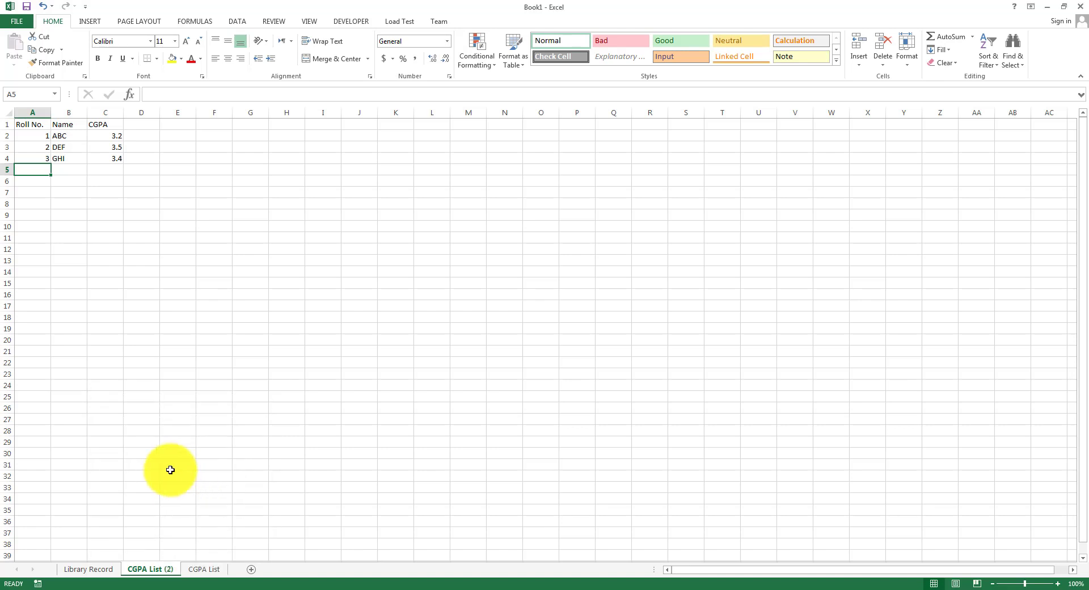
Step: Delete the duplicate worksheet CGPA List (2) from the workbook
right_click(151, 569)
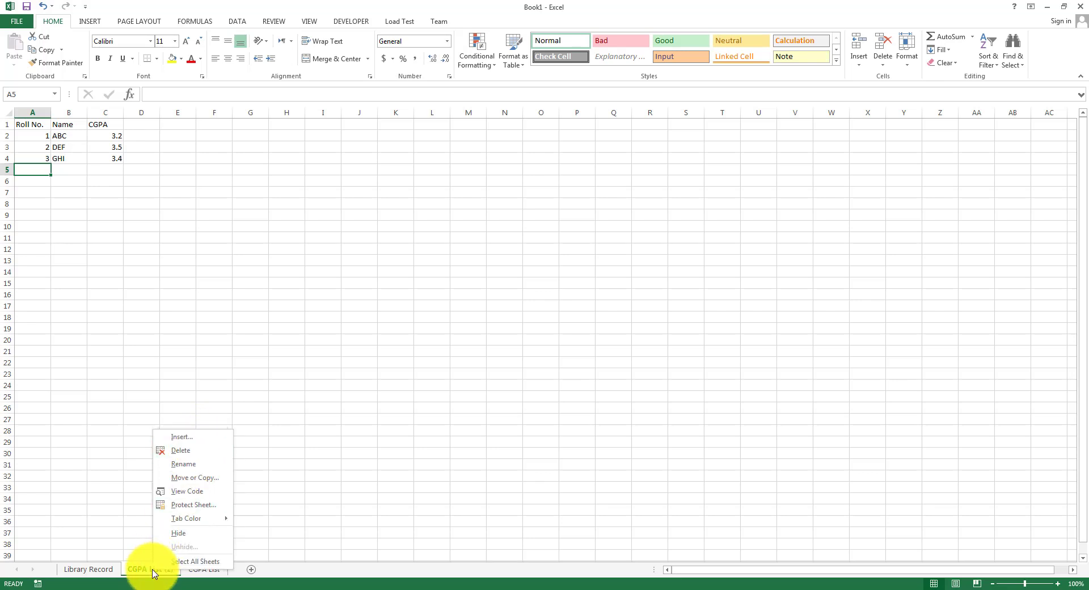
left_click(188, 447)
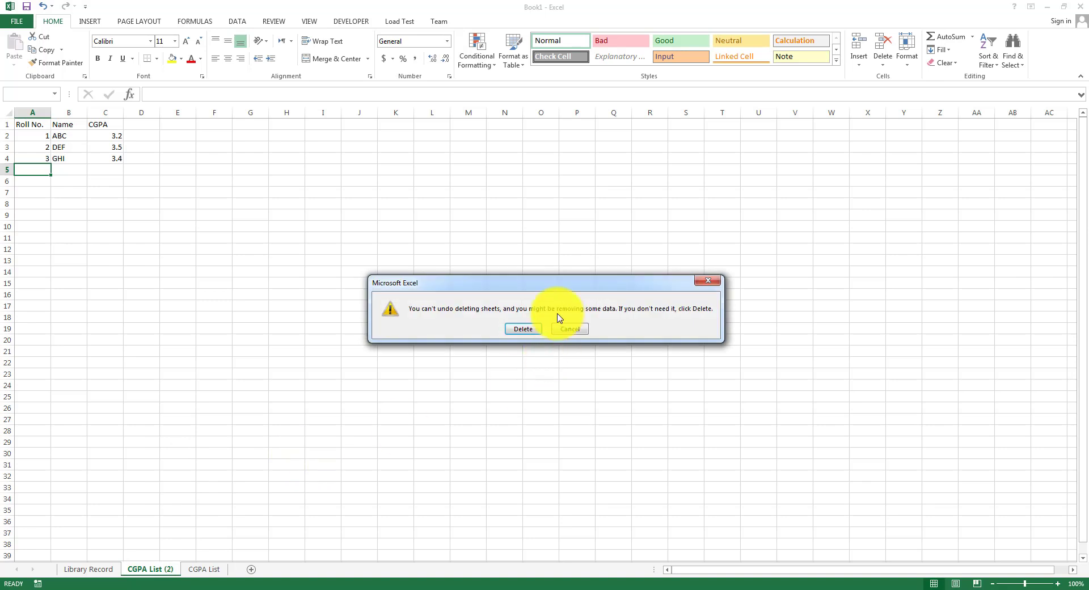
left_click(517, 328)
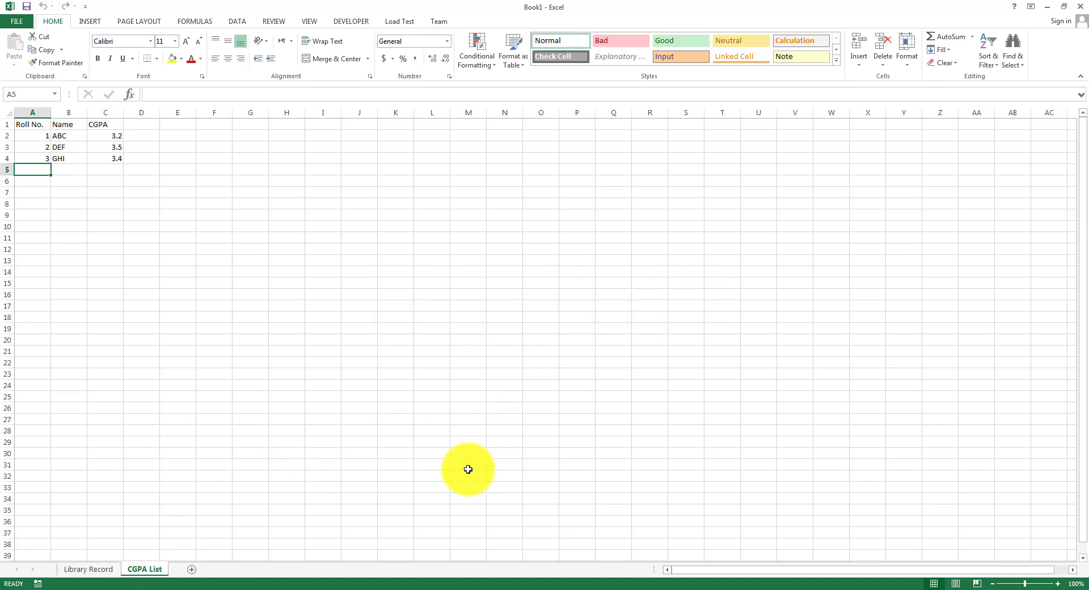
Step: Review the protection options available for the CGPA List worksheet and close them without applying protection
right_click(152, 570)
left_click(193, 512)
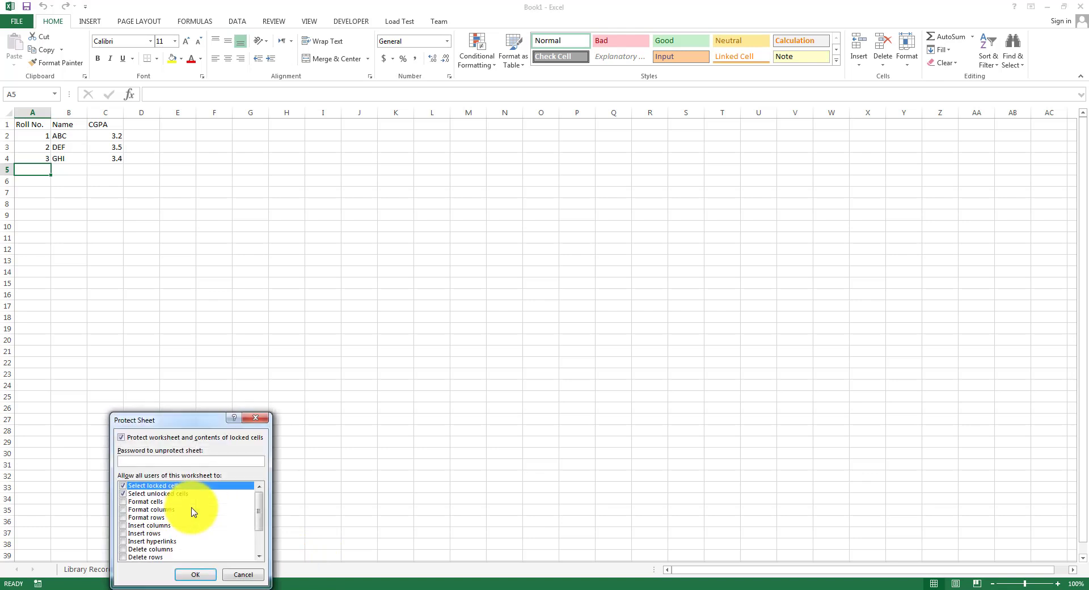
scroll(193, 513, "down", 2)
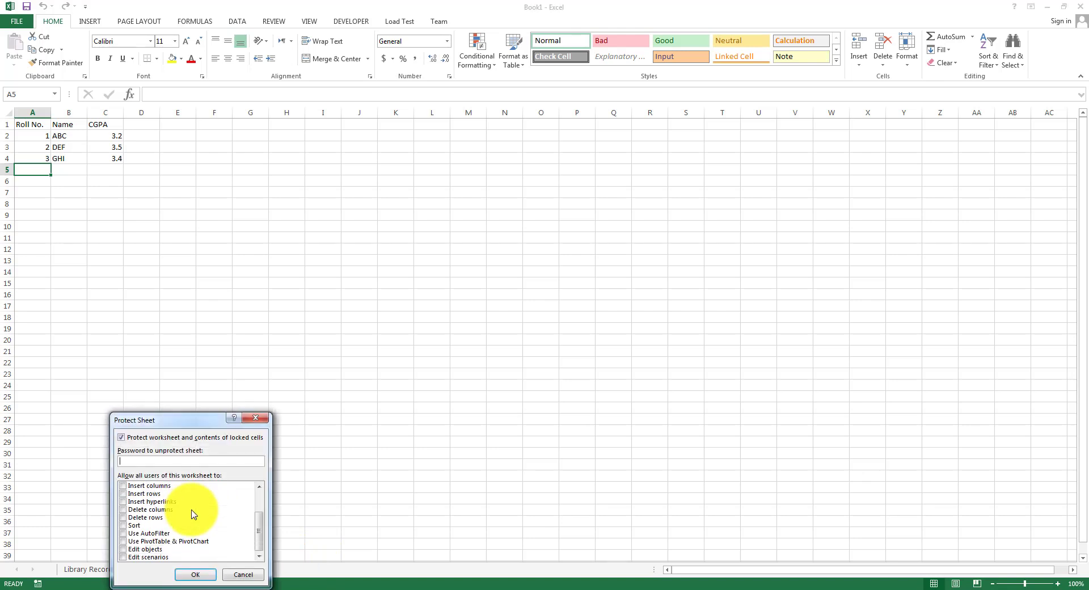
scroll(193, 514, "up", 2)
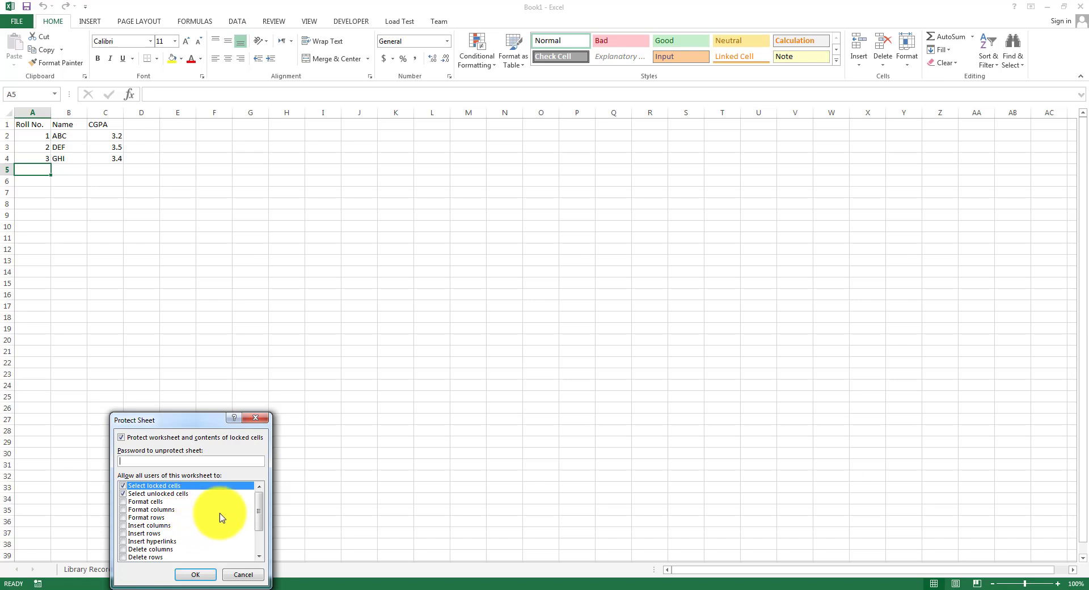
left_click(258, 423)
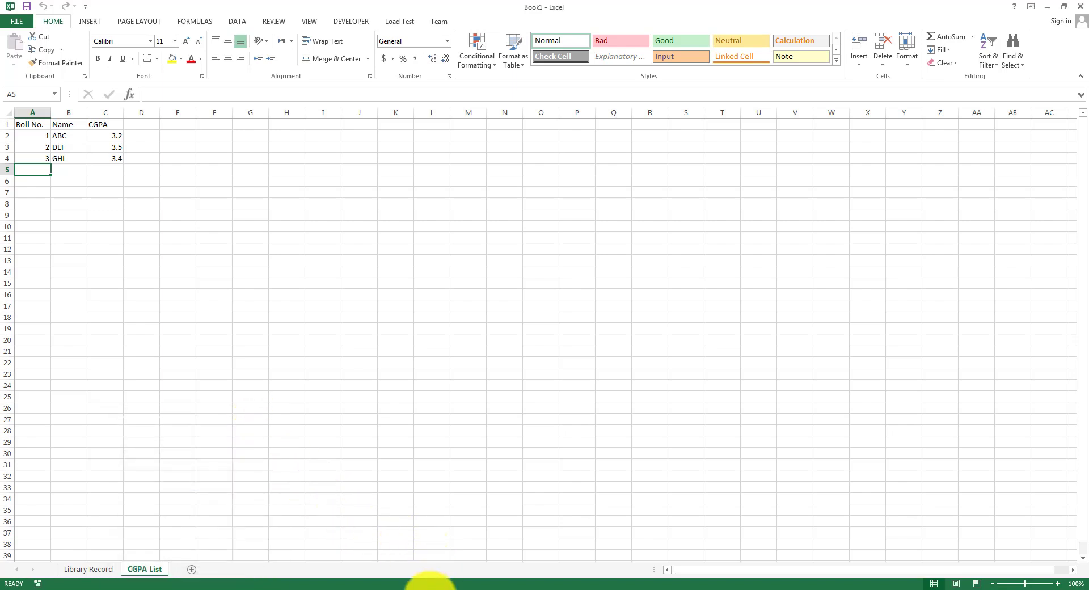
Step: Switch to the PowerPoint outline, highlight the Column, Rows Dimensions topic on the General slide, and return to Excel
left_click(429, 589)
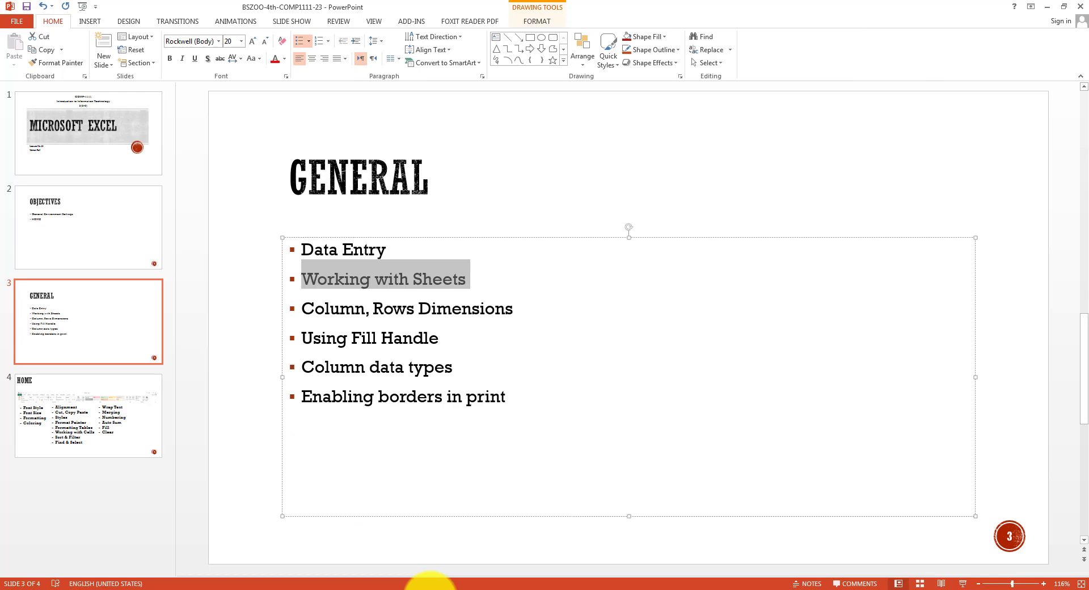
left_click_drag(300, 308, 513, 307)
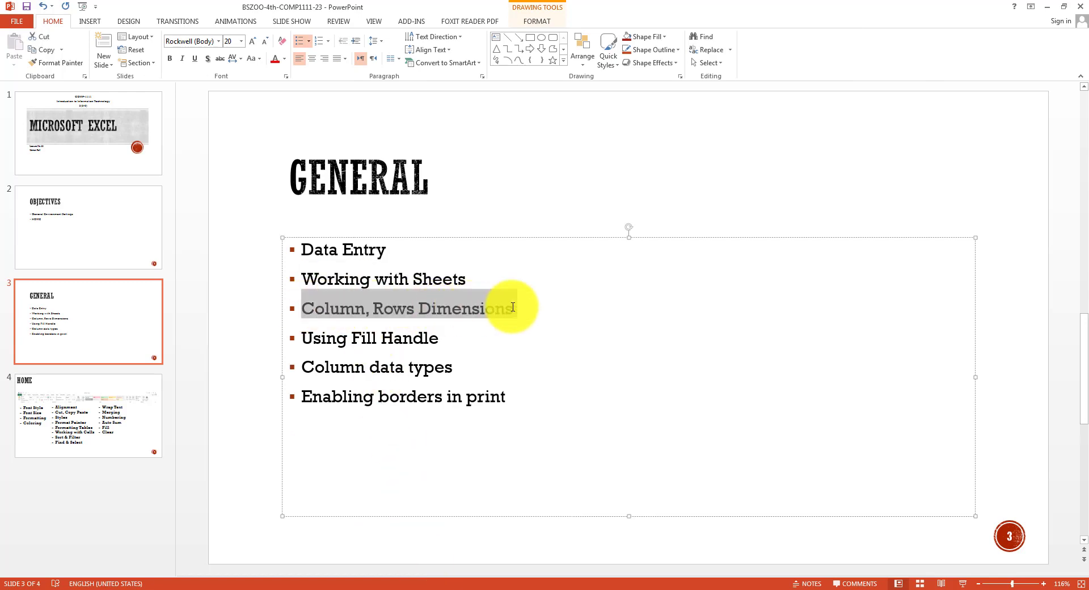
left_click(432, 588)
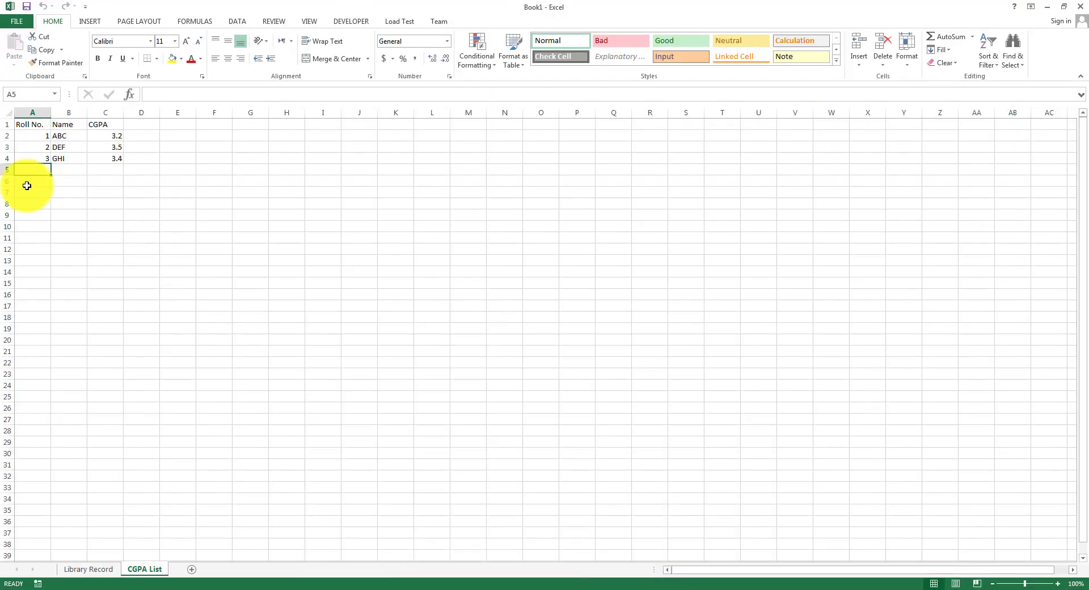
Step: Widen column C on the Library Record sheet so the Issued Books header fits inside its cell
left_click(91, 569)
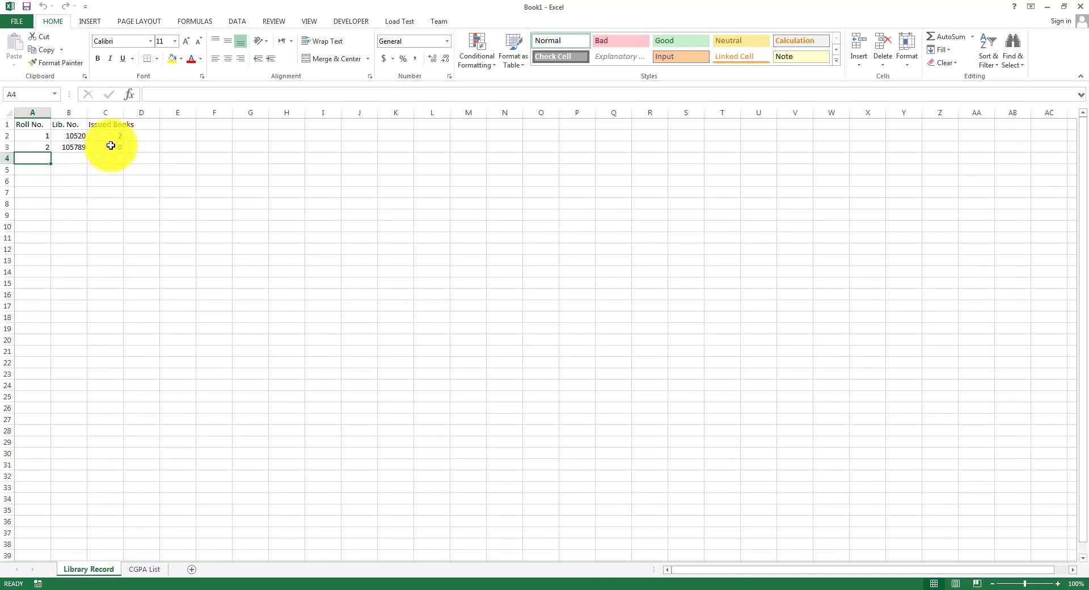
left_click(100, 122)
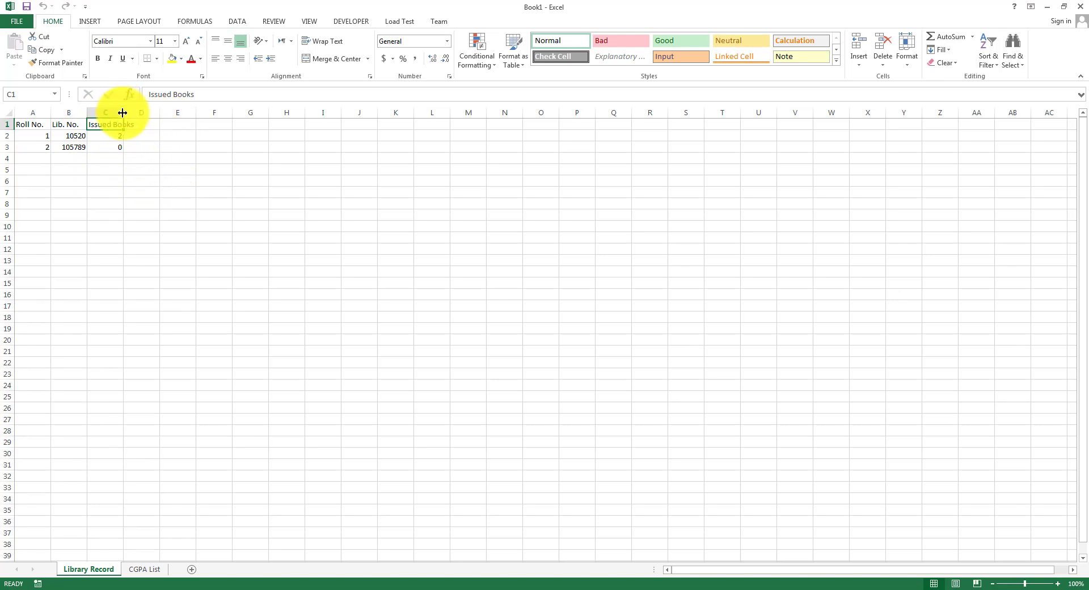
left_click_drag(122, 113, 123, 113)
left_click(122, 113)
left_click_drag(122, 113, 123, 112)
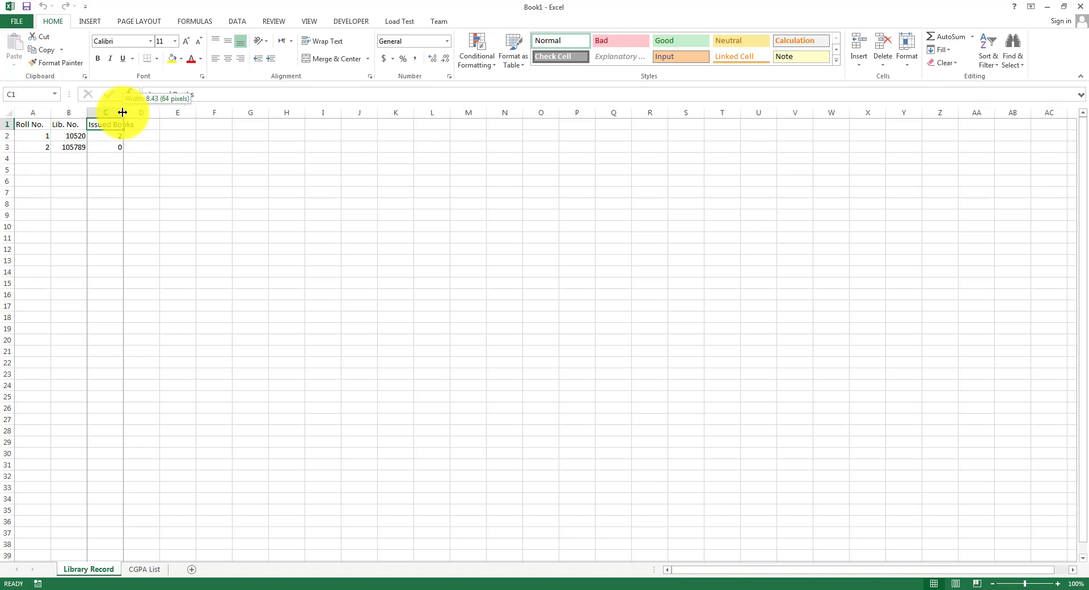
left_click_drag(122, 112, 140, 113)
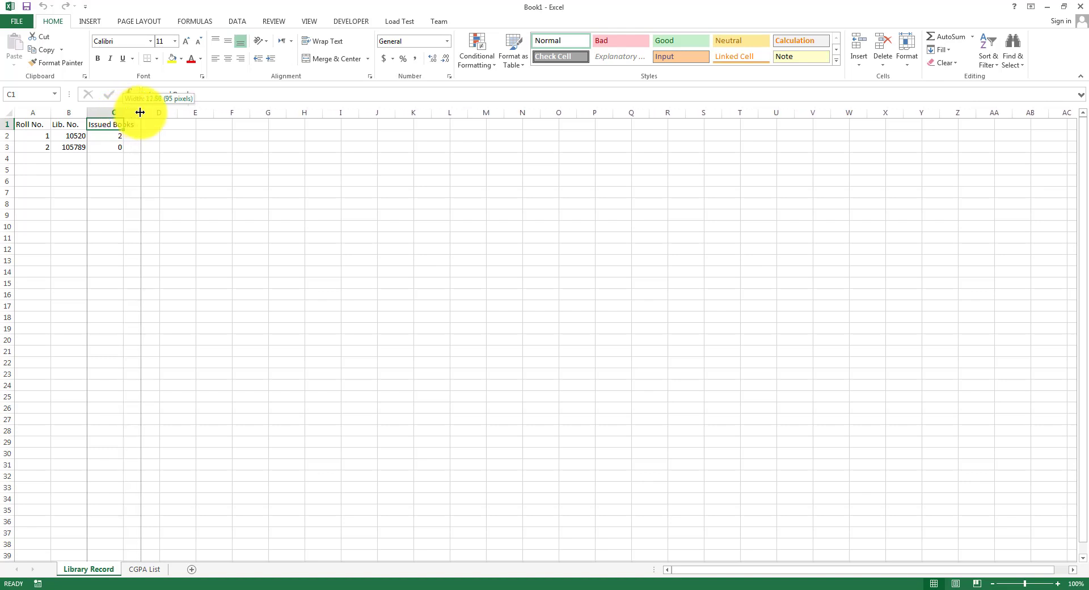
left_click_drag(140, 112, 159, 112)
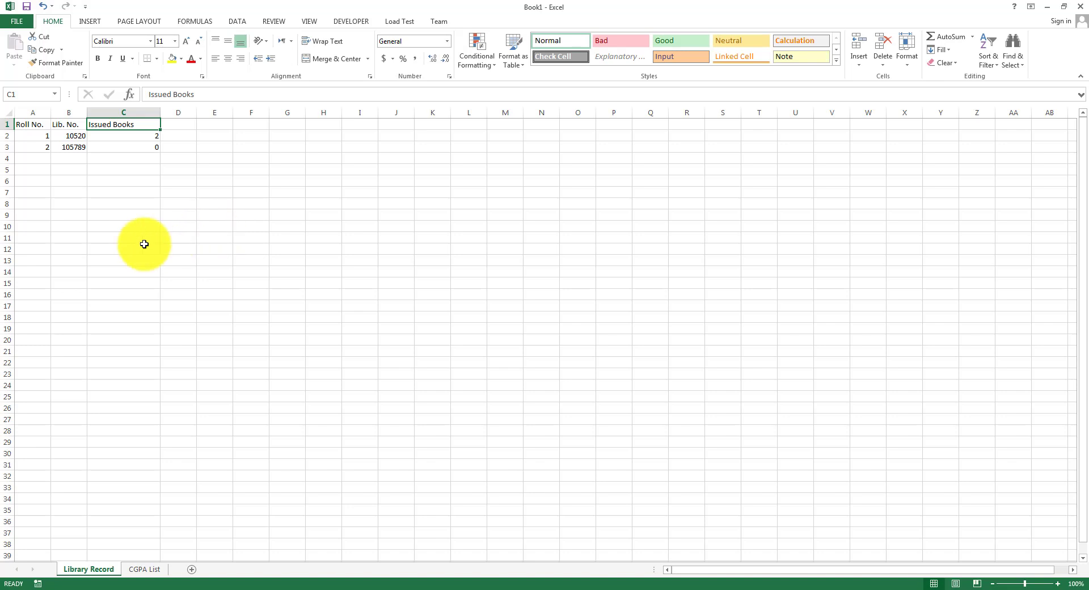
Step: Increase the height of row 3 on the Library Record sheet to several times the default
left_click(30, 135)
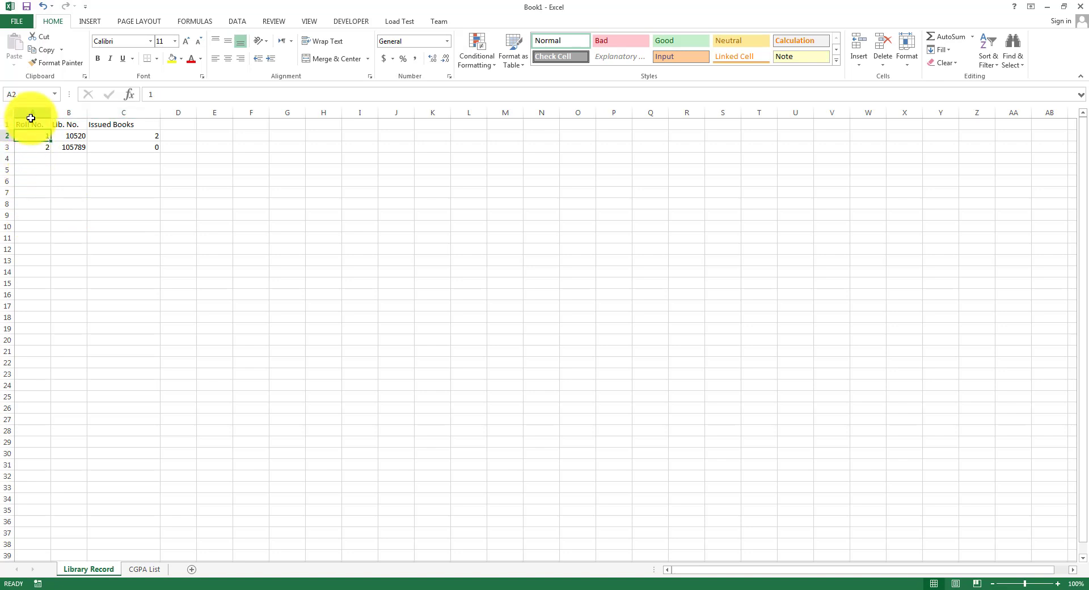
left_click(41, 180)
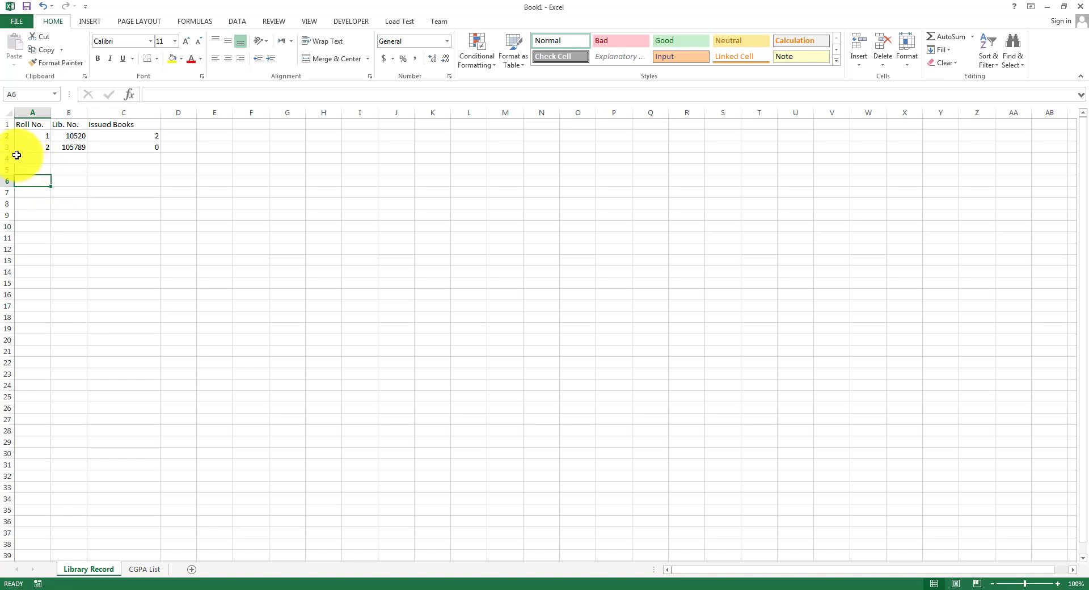
left_click_drag(10, 152, 8, 152)
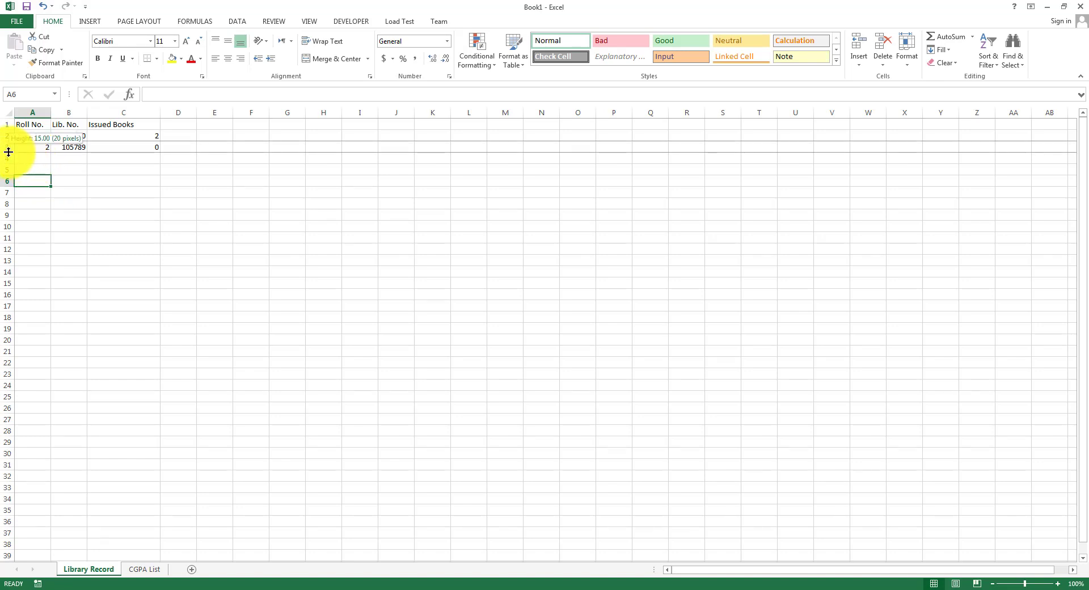
left_click_drag(9, 152, 9, 181)
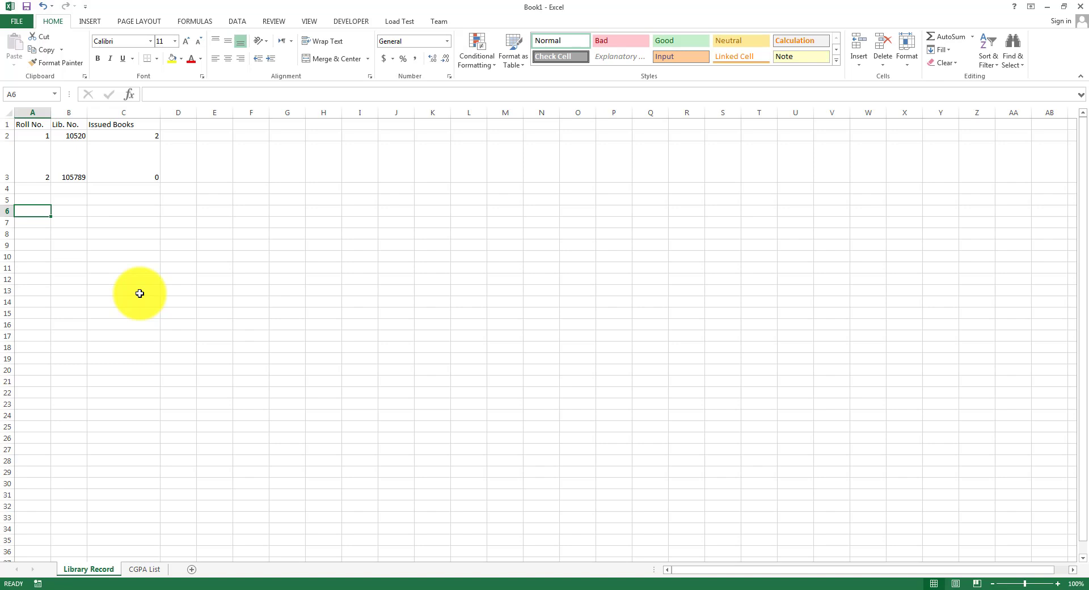
Step: Widen column H on the Library Record sheet to nearly three times the default by entering an exact column width
left_click(329, 114)
right_click(329, 116)
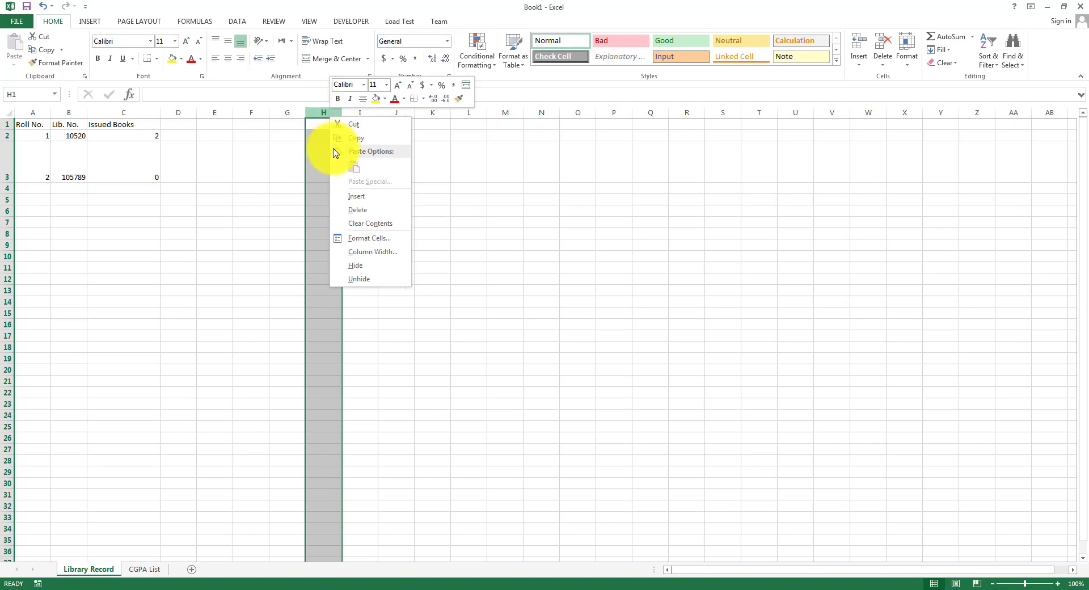
left_click(358, 251)
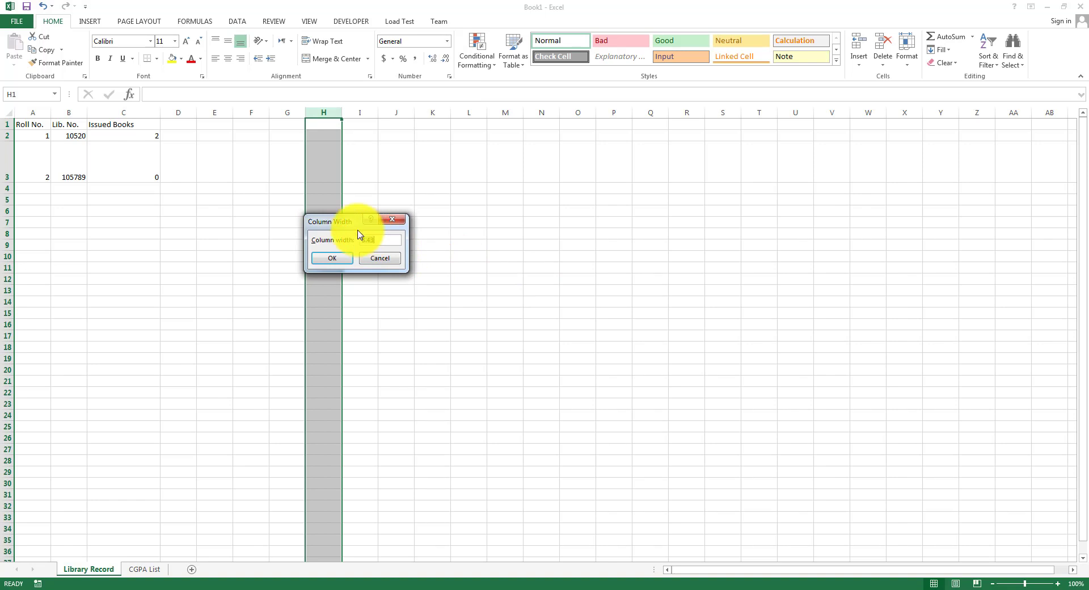
key("Return")
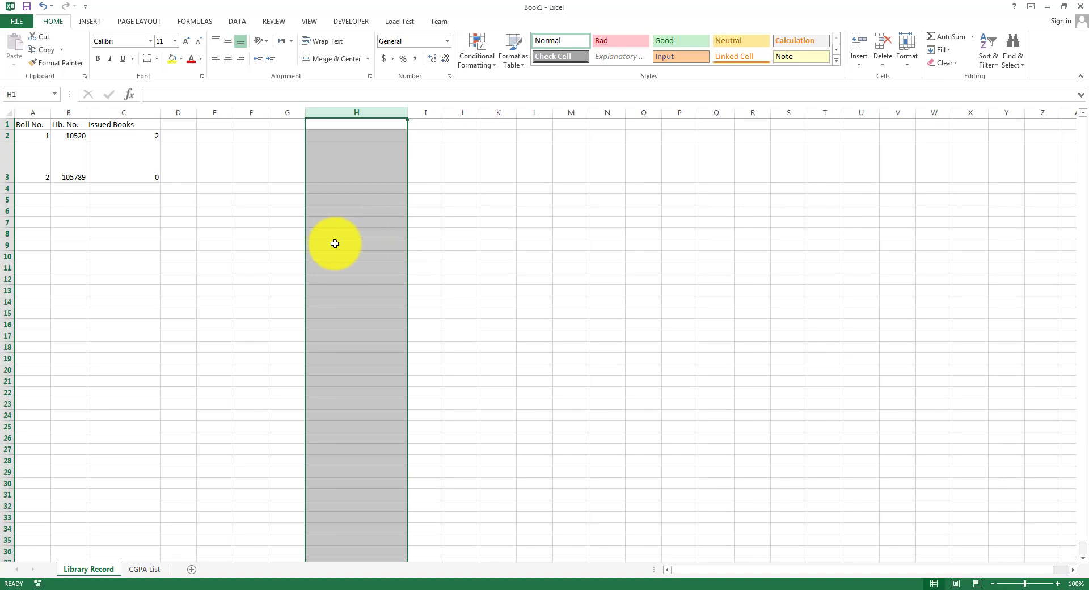
left_click(218, 277)
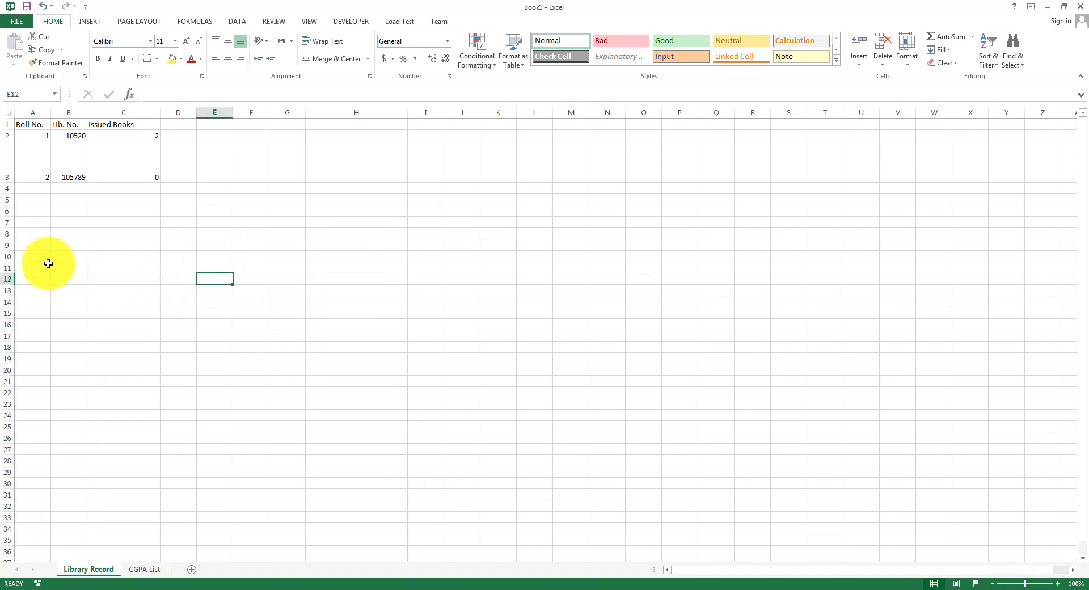
Step: Set the height of row 10 on the Library Record sheet to 50
left_click(6, 256)
right_click(6, 260)
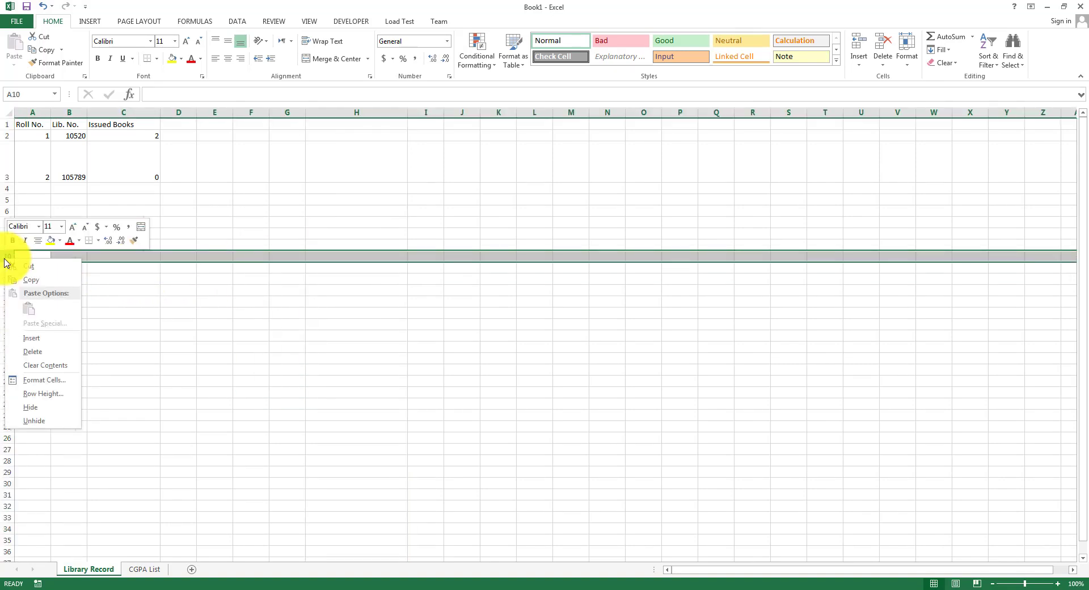
left_click(40, 397)
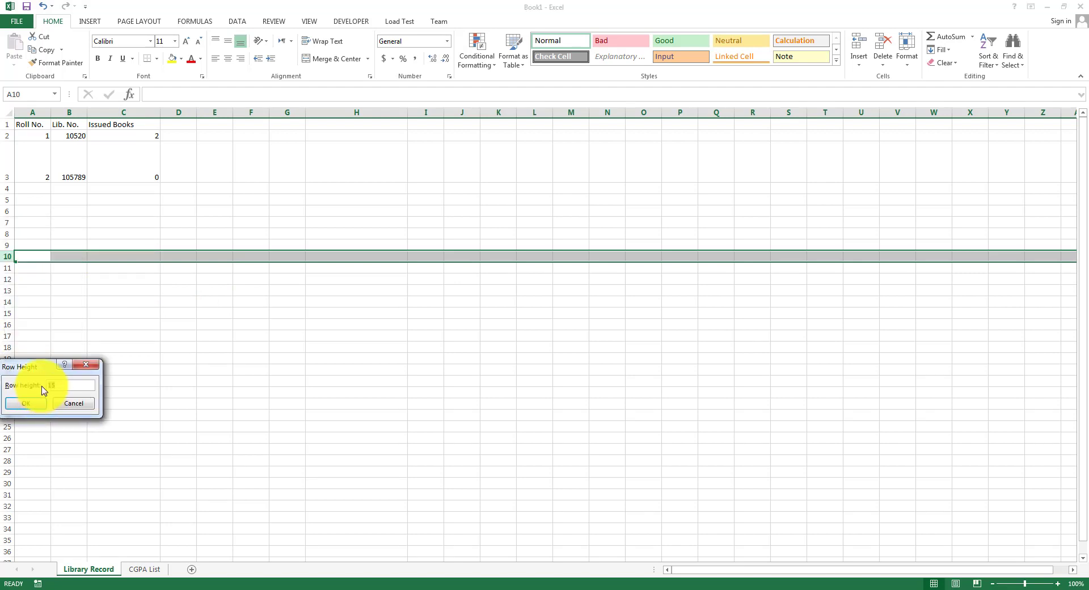
left_click_drag(69, 366, 398, 293)
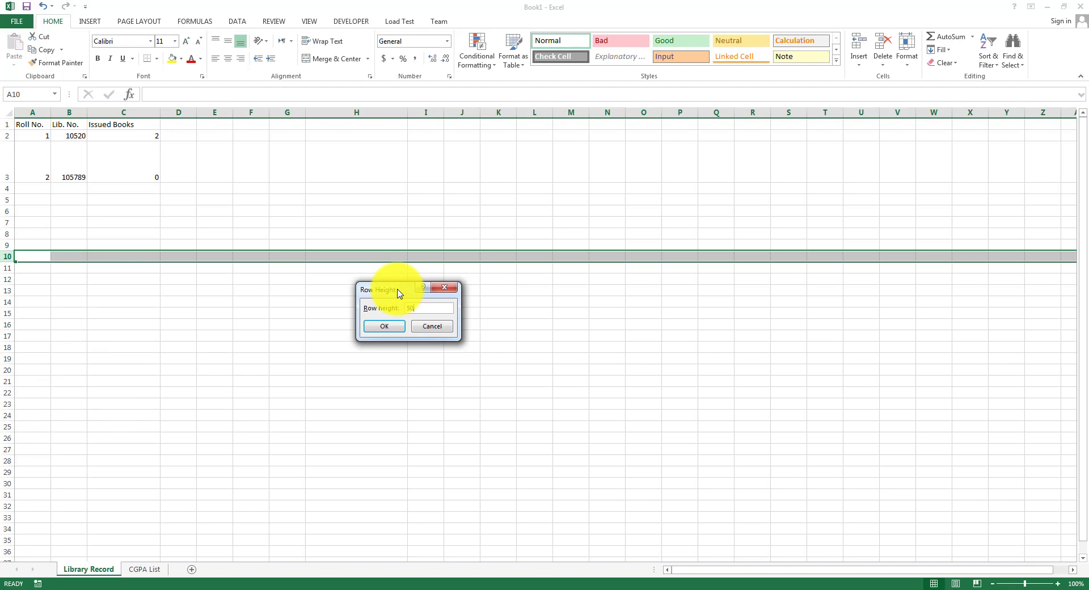
key("Return")
left_click(354, 340)
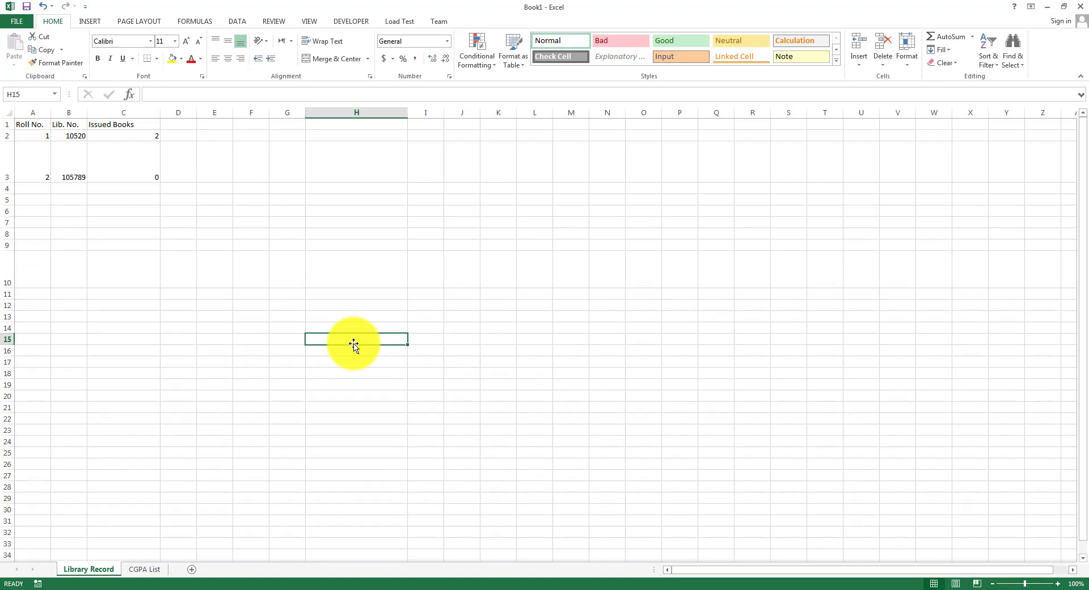
Step: Switch to the PowerPoint outline, add a "Hide/Unhide" bullet below Column, Rows Dimensions on the General slide, and return to Excel
left_click(449, 589)
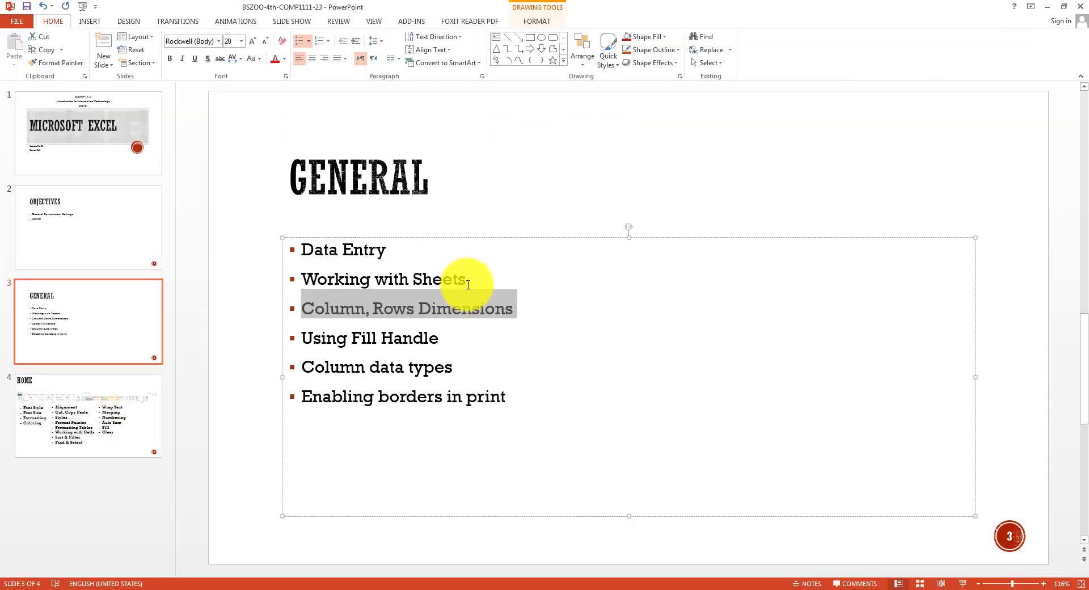
left_click(532, 312)
key("Return")
type("H")
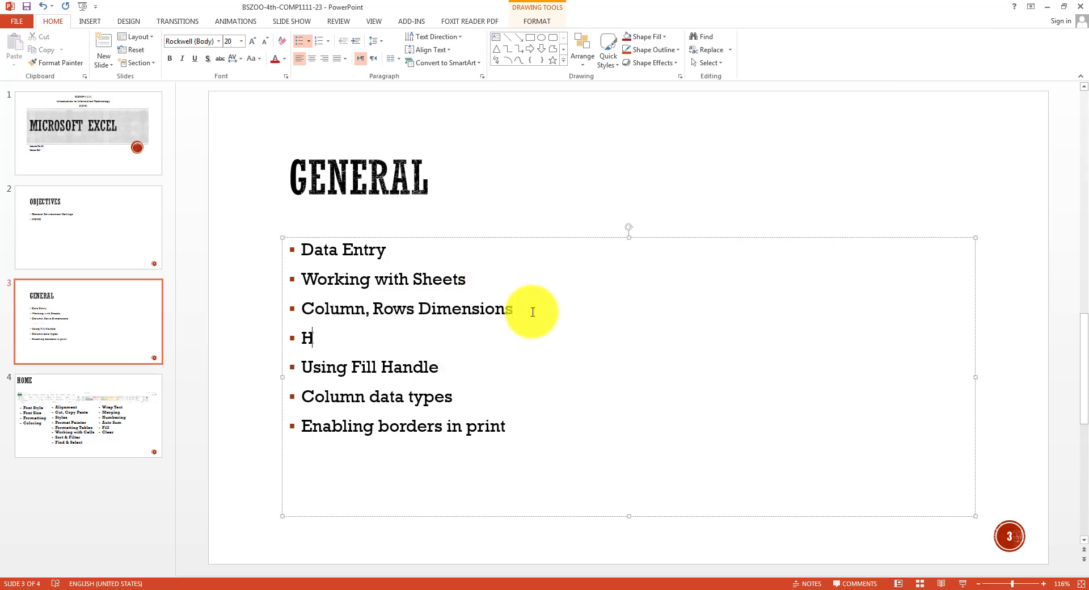
type("ide/Unhide")
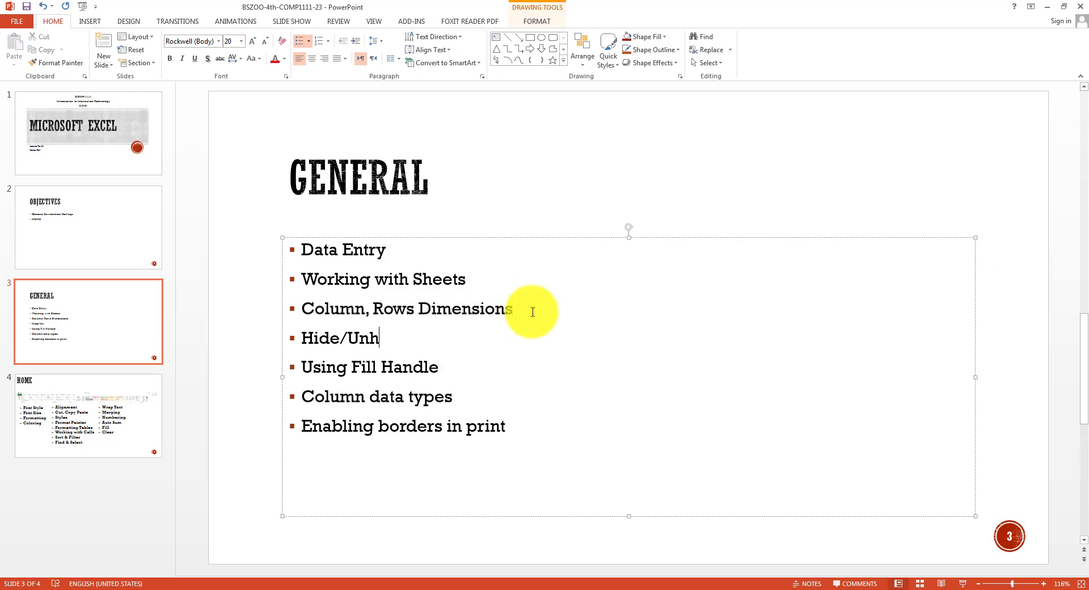
left_click(1047, 7)
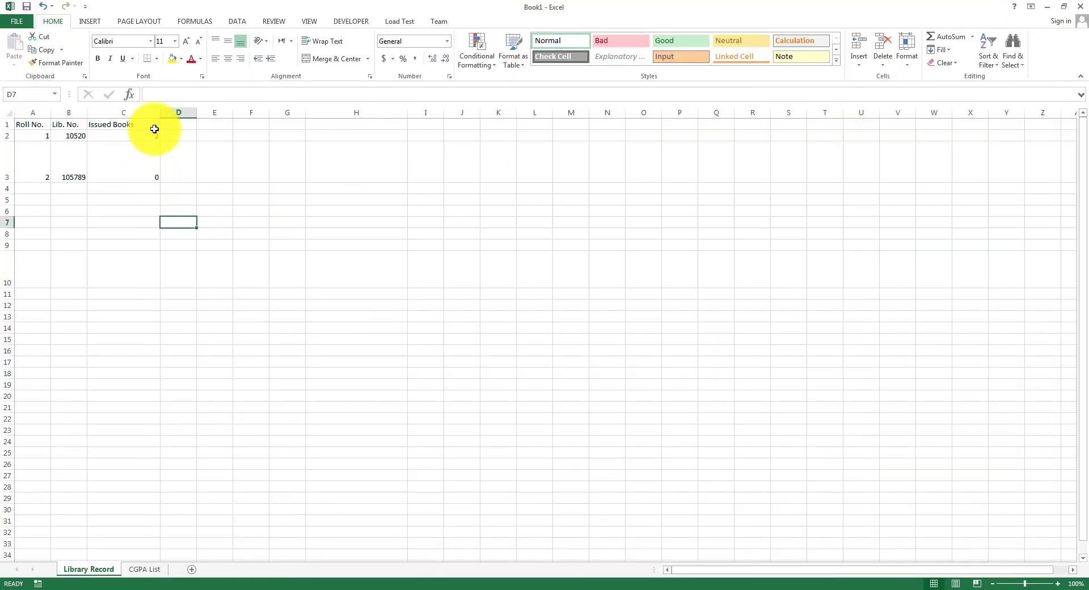
Step: Hide column C with the Issued Books data on the Library Record sheet
left_click(93, 112)
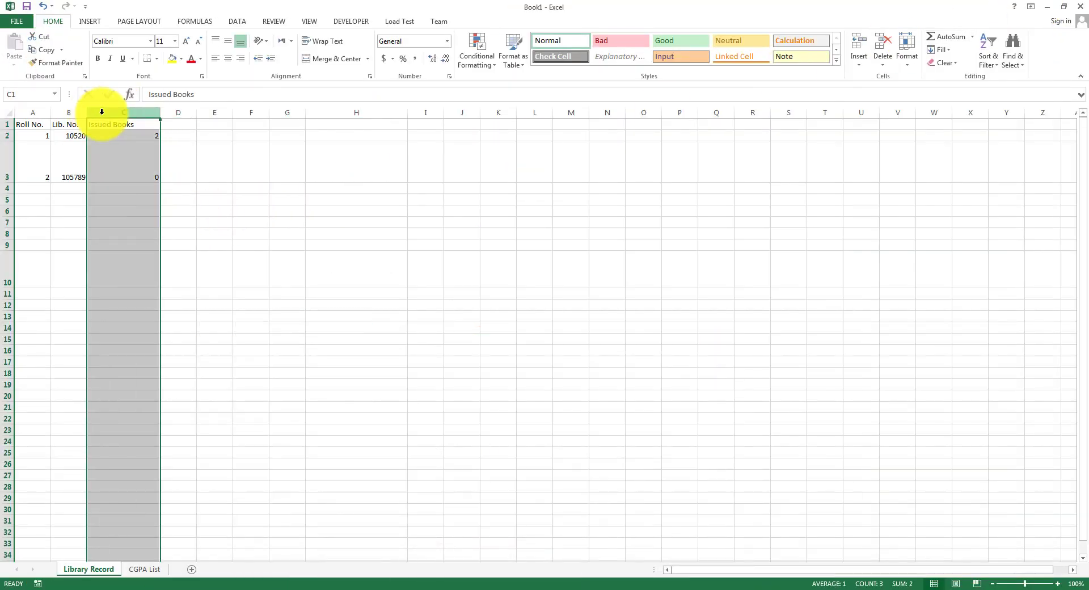
left_click(247, 199)
left_click(146, 111)
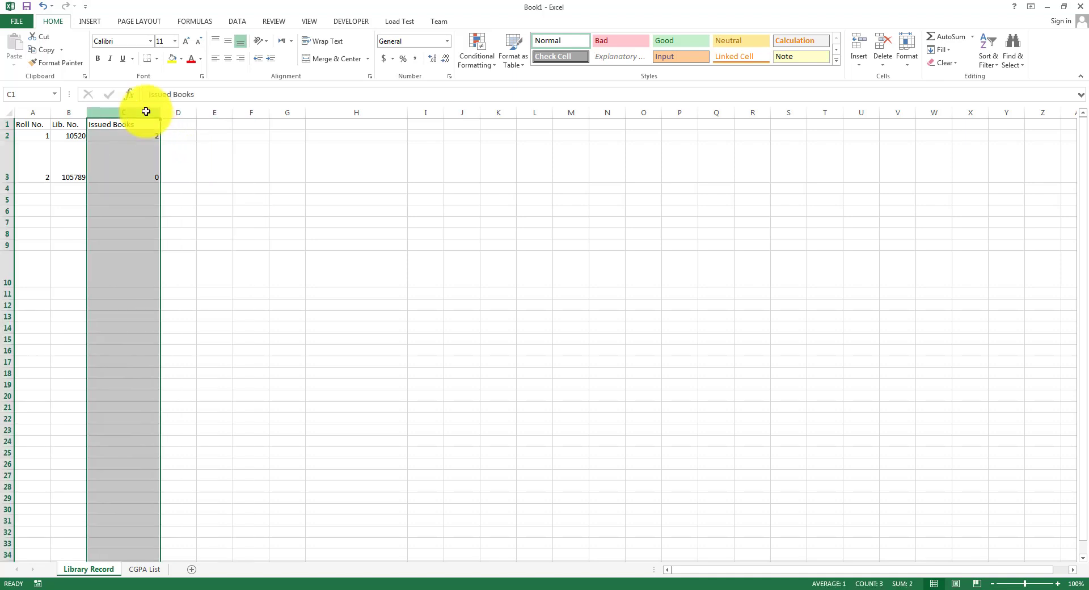
right_click(146, 109)
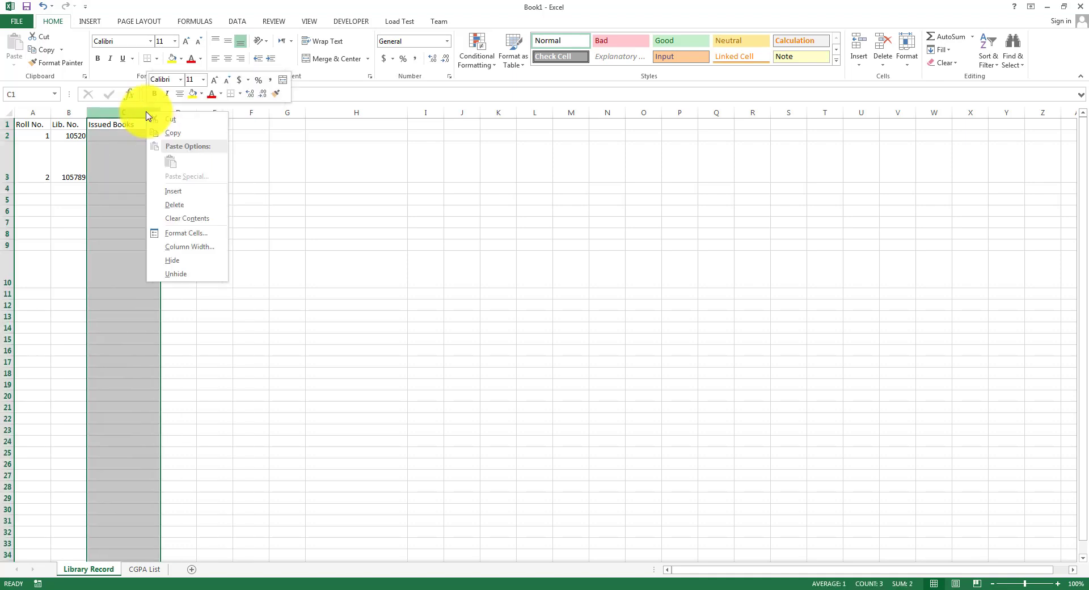
left_click(195, 273)
left_click(373, 337)
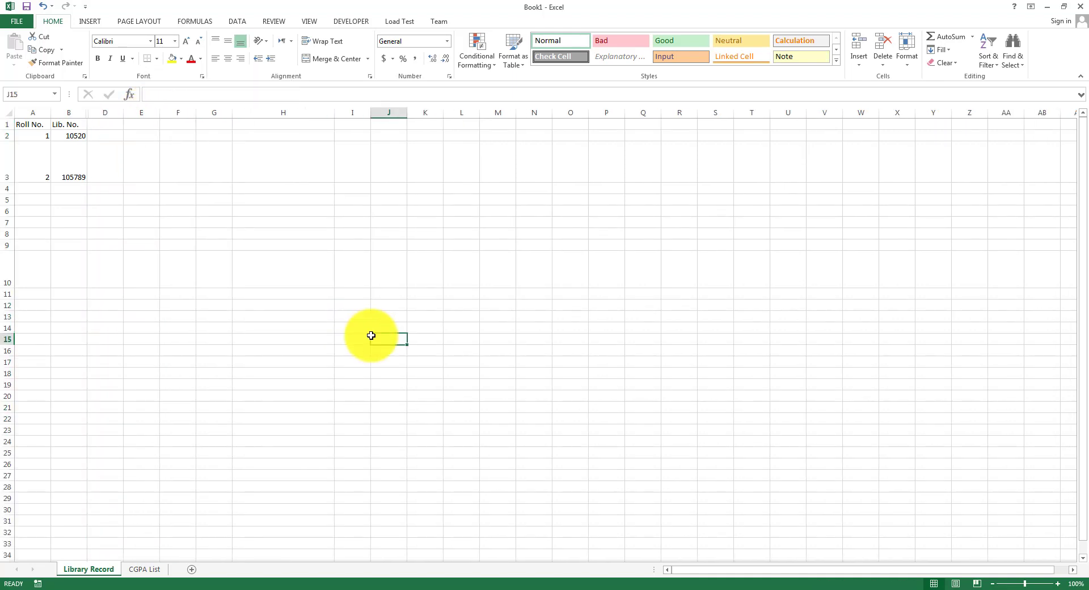
Step: Examine the enlarged column headers A, B and D on the Library Record sheet to locate the gap at hidden column C
scroll(110, 141, "up", 12)
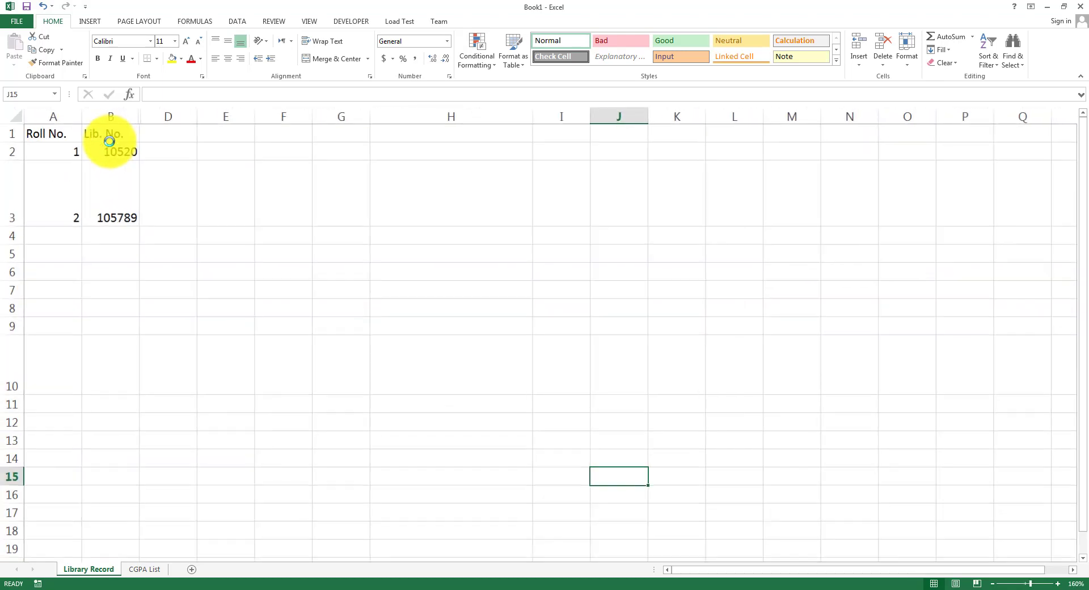
scroll(210, 184, "down", 1)
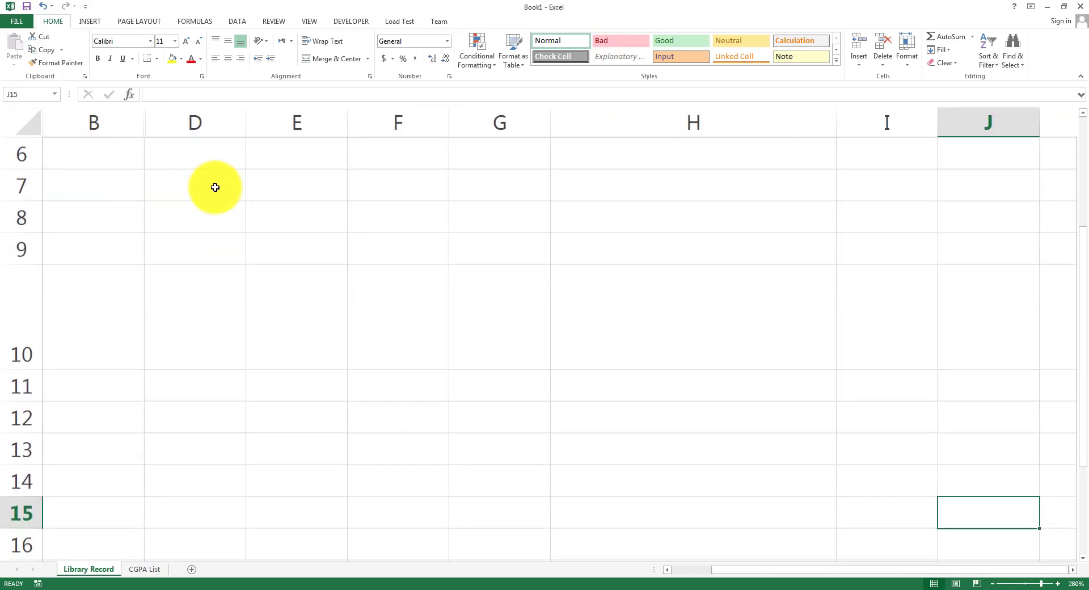
left_click(105, 189)
left_click_drag(871, 571, 561, 551)
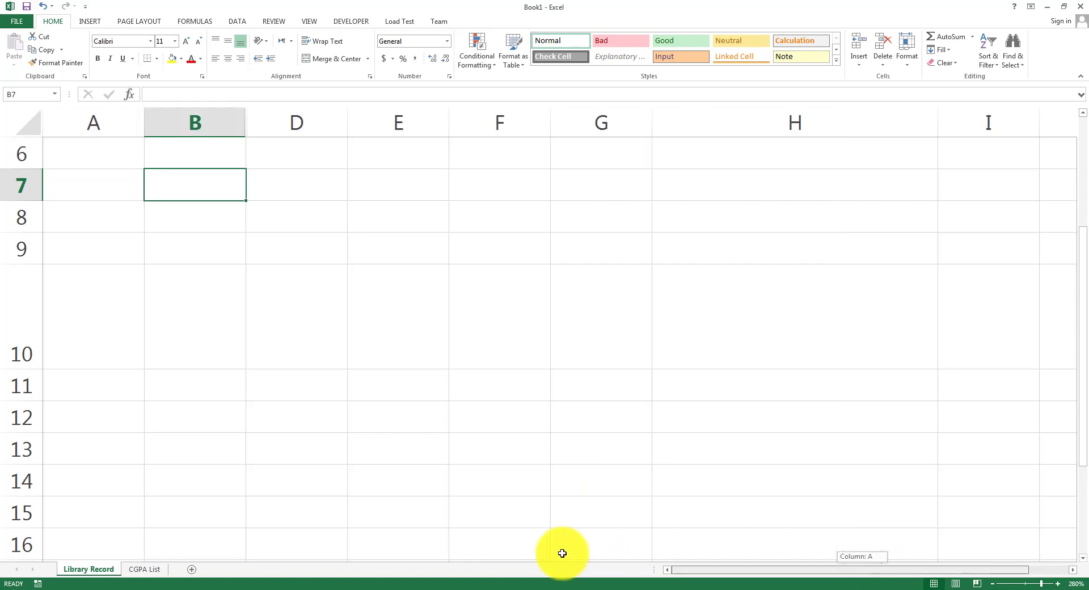
scroll(54, 199, "up", 2)
left_click(102, 126)
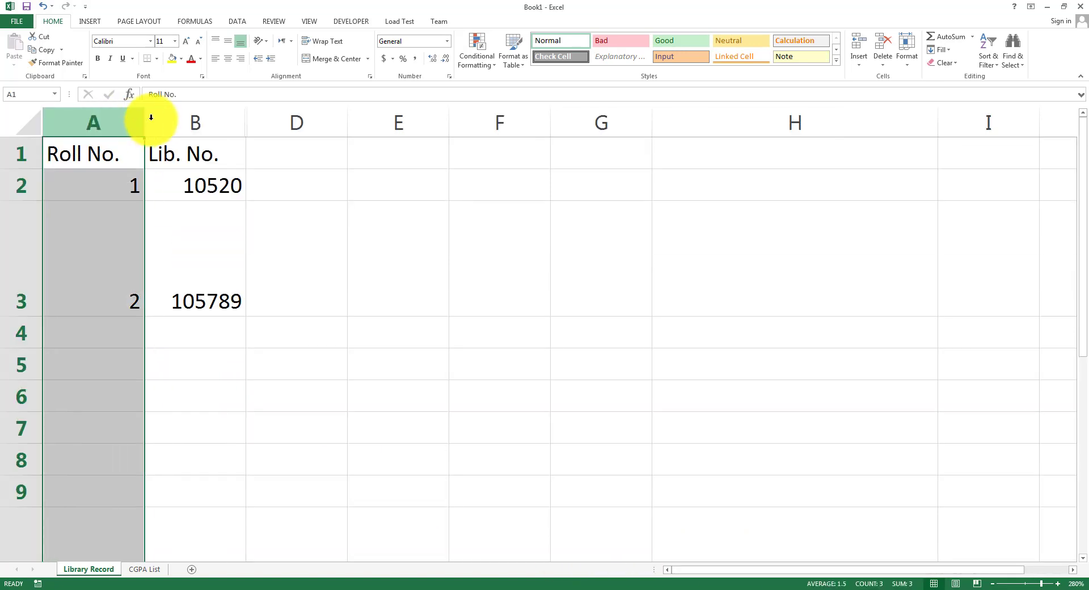
left_click(180, 120)
left_click(333, 111)
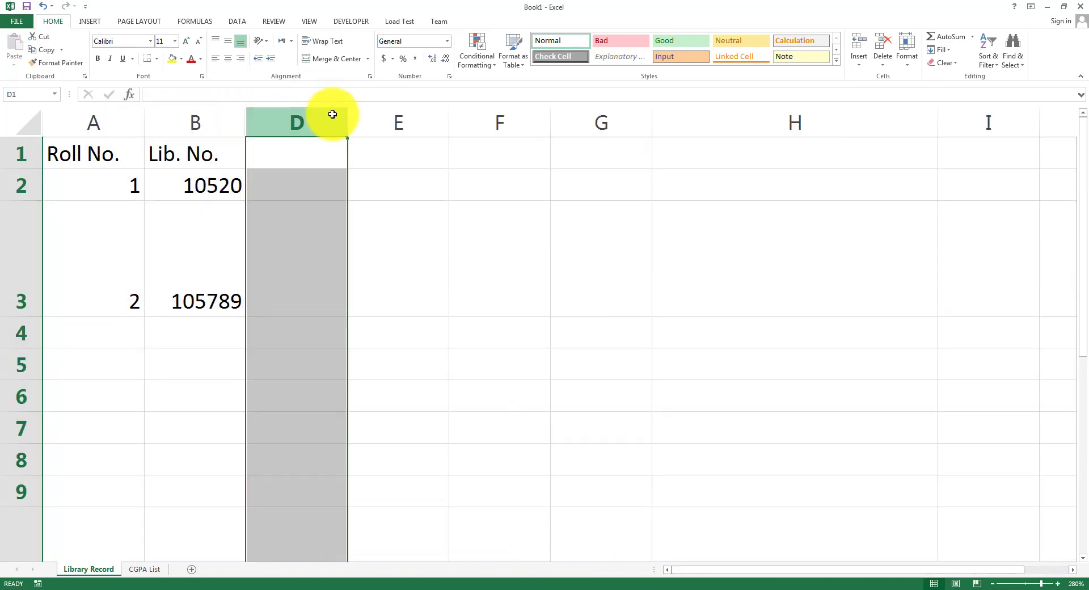
left_click(322, 193)
left_click(438, 254)
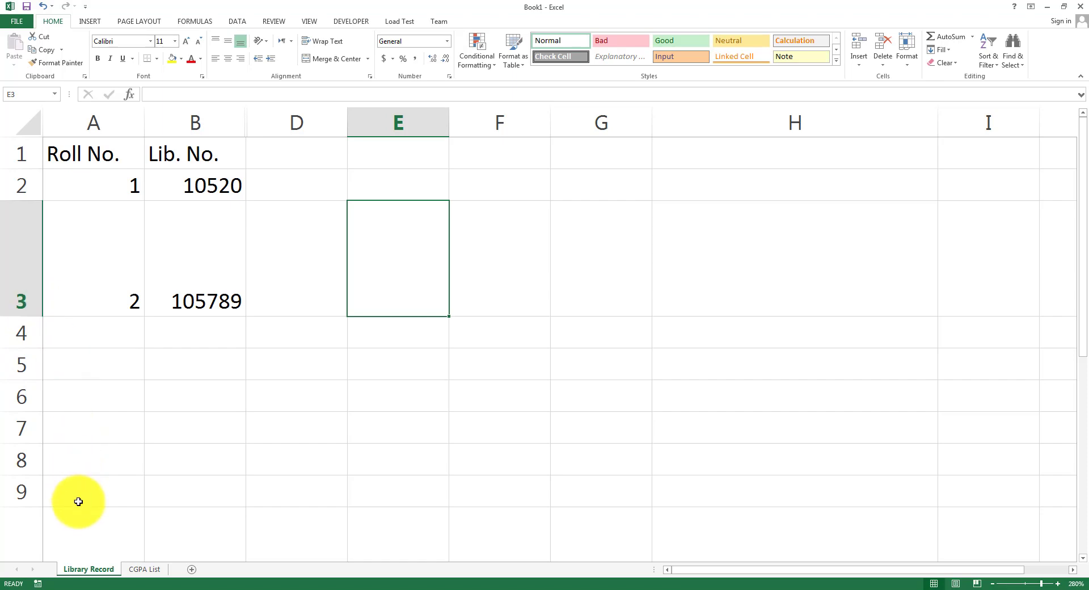
Step: Hide row 3, the DEF record, on the CGPA List sheet
left_click(145, 568)
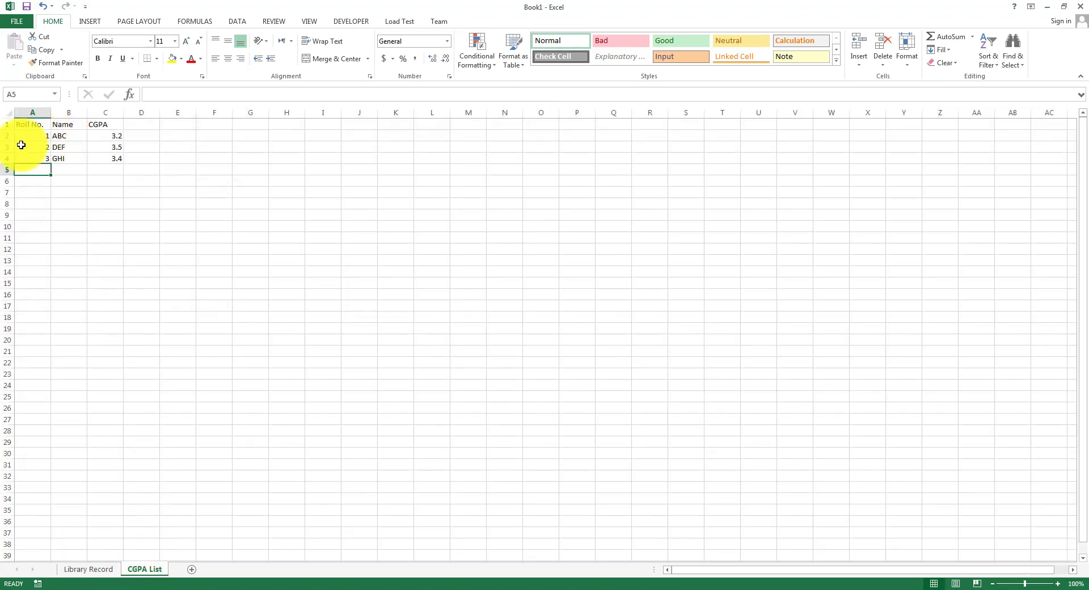
left_click(3, 146)
left_click_drag(3, 146, 12, 158)
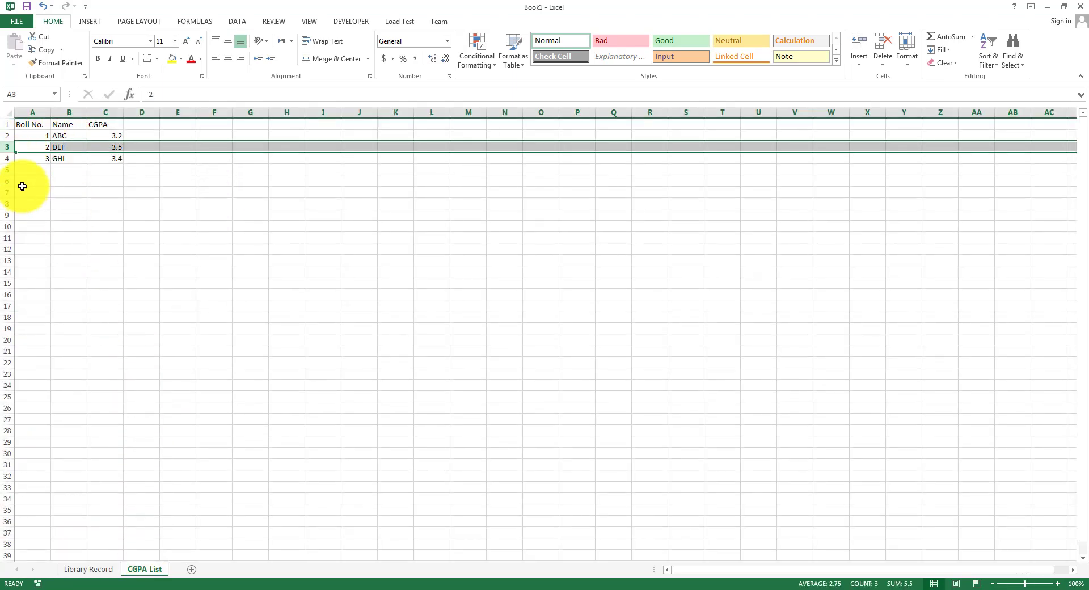
scroll(21, 186, "up", 12)
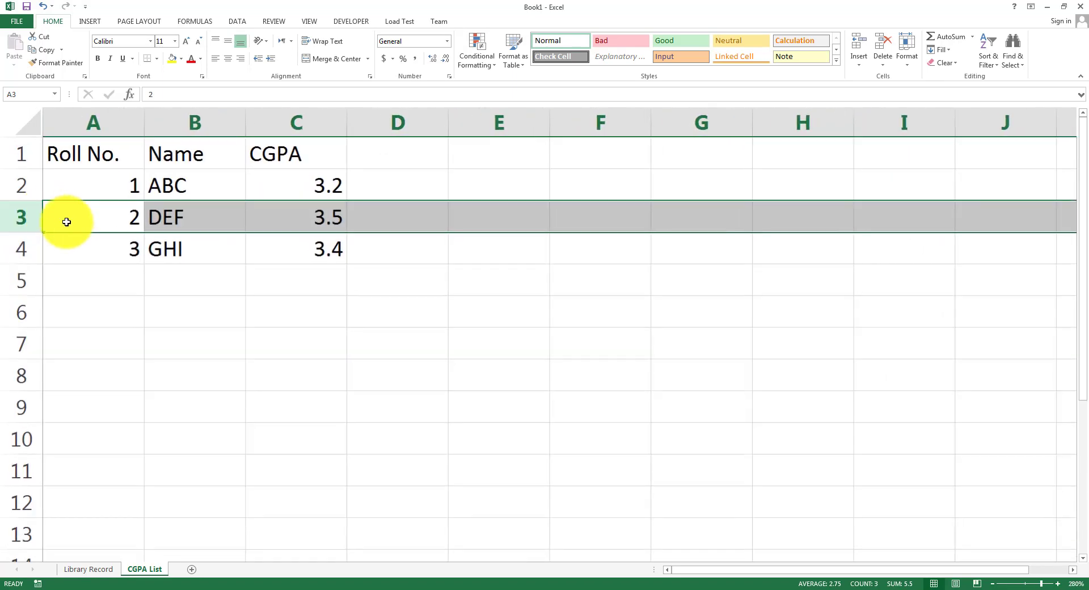
right_click(18, 215)
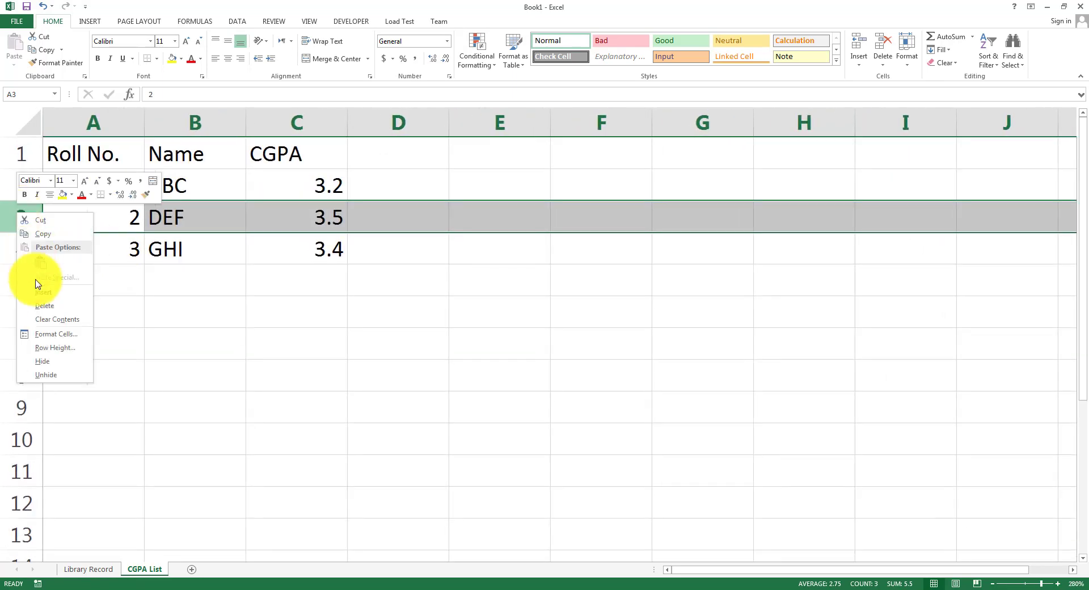
left_click(55, 363)
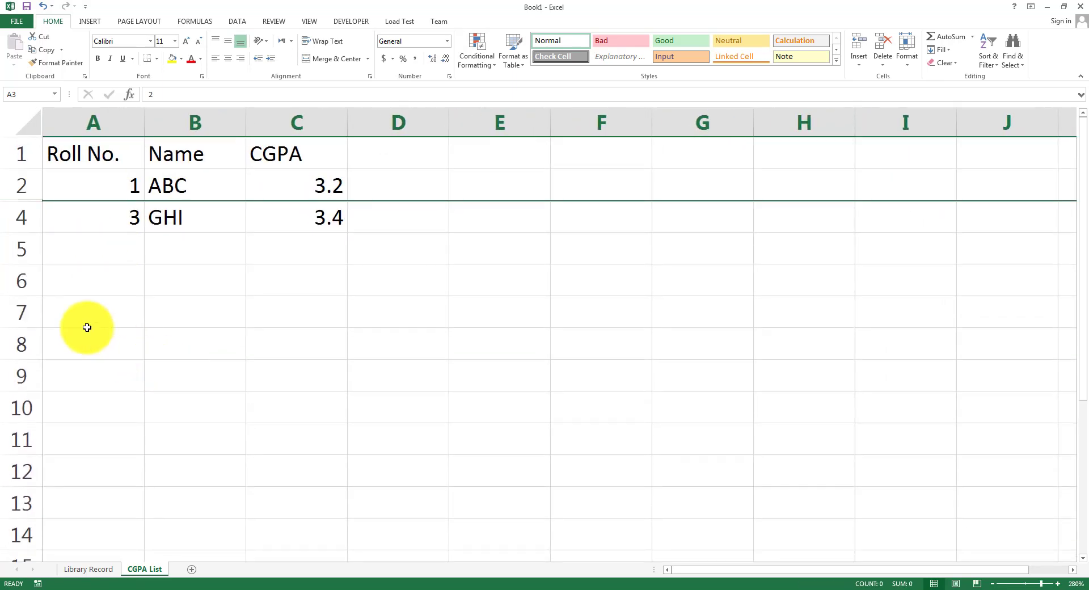
scroll(77, 246, "up", 4)
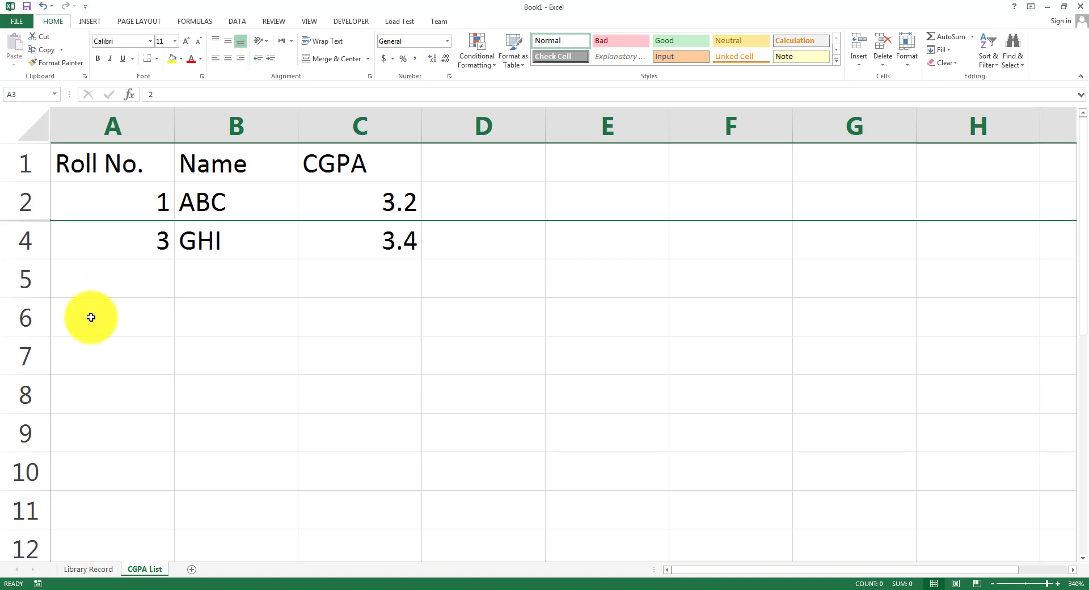
Step: Unhide column C on the Library Record sheet using the surrounding columns B through D
left_click(82, 569)
left_click(270, 386)
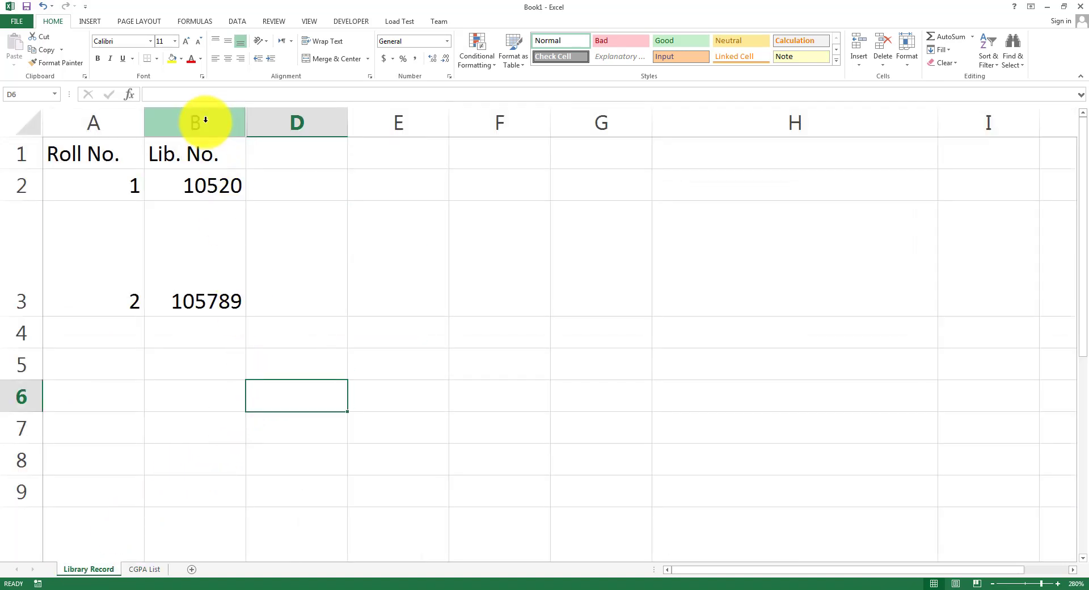
left_click_drag(205, 115, 280, 119)
right_click(281, 120)
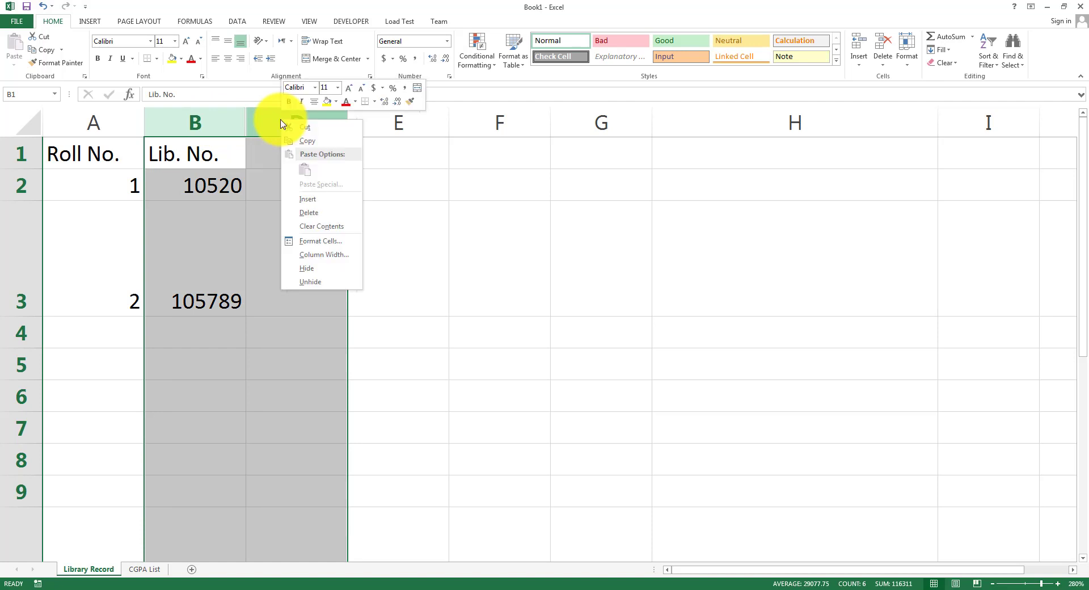
left_click(310, 278)
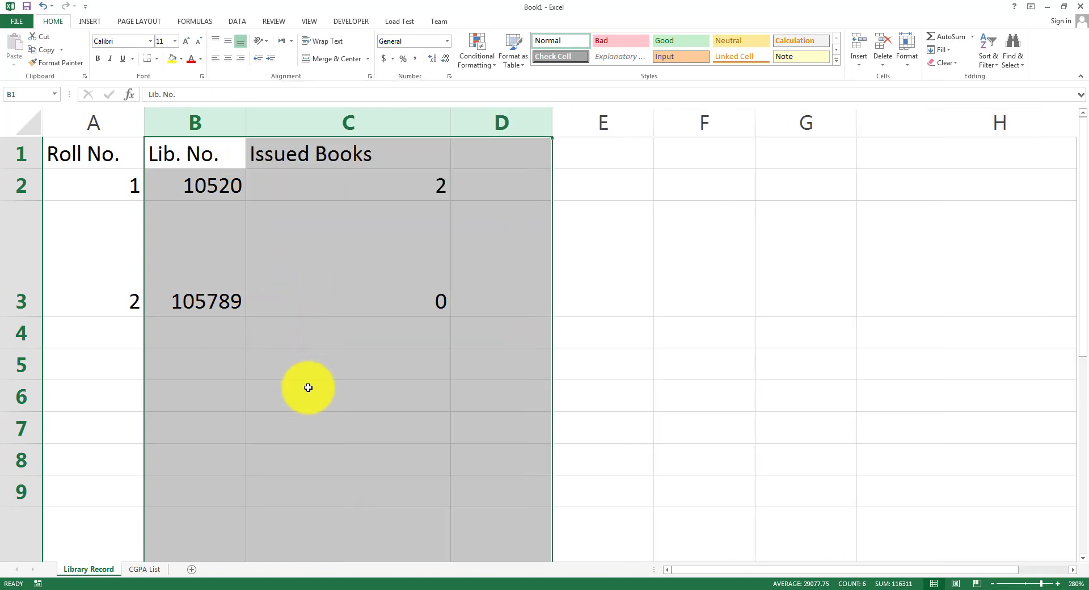
left_click(309, 386)
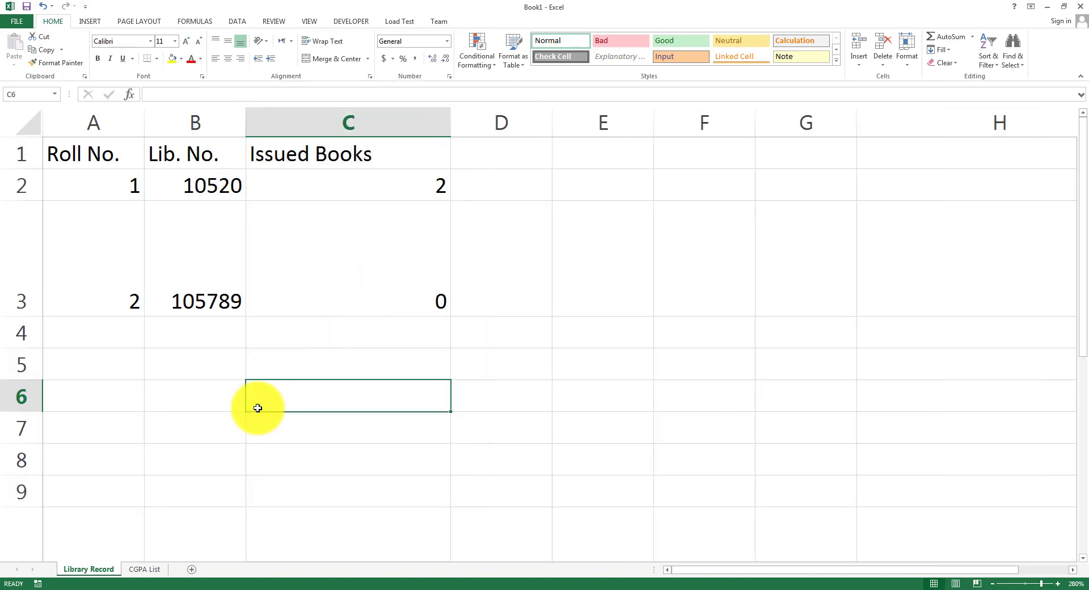
Step: Unhide row 3 on the CGPA List sheet using the adjacent rows 2 and 4
left_click(144, 570)
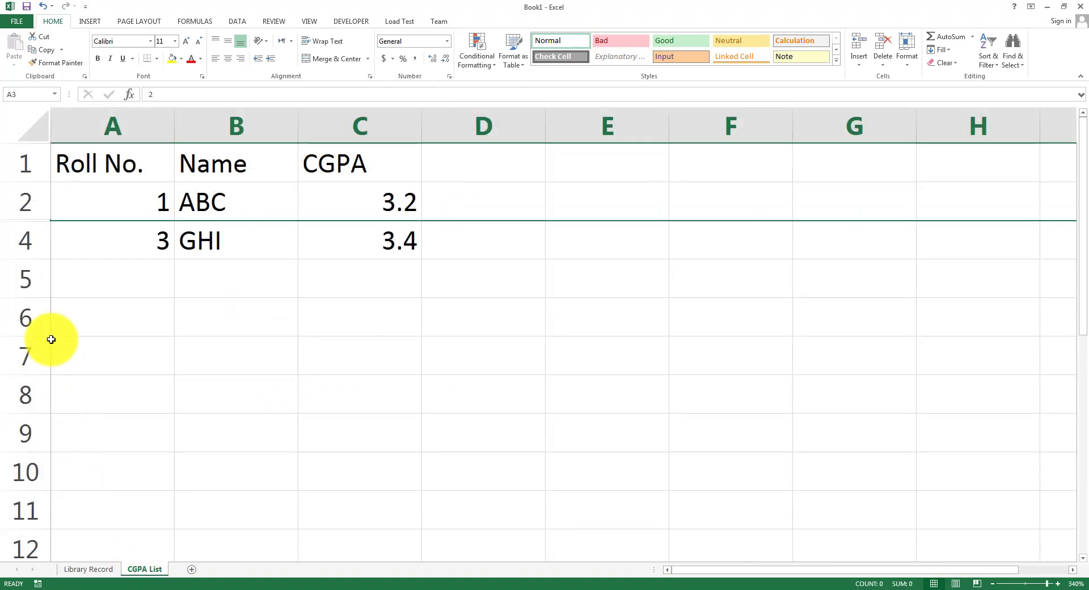
left_click_drag(25, 201, 22, 247)
right_click(23, 247)
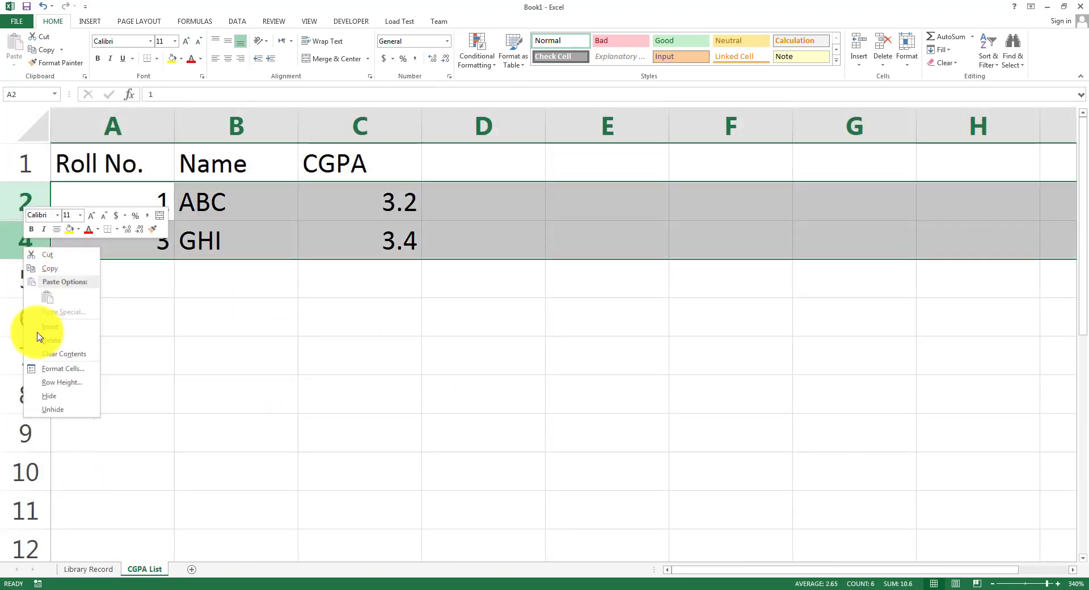
left_click(60, 408)
left_click(279, 395)
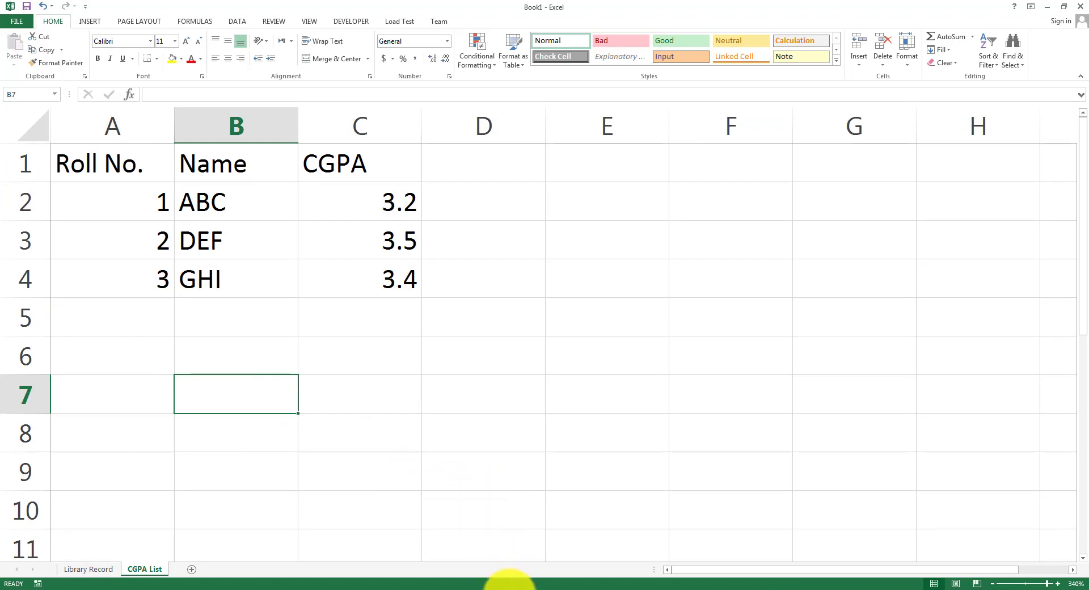
Step: Switch to the PowerPoint lecture outline, highlight the Using Fill Handle bullet on the General slide, and return to the workbook
left_click(441, 589)
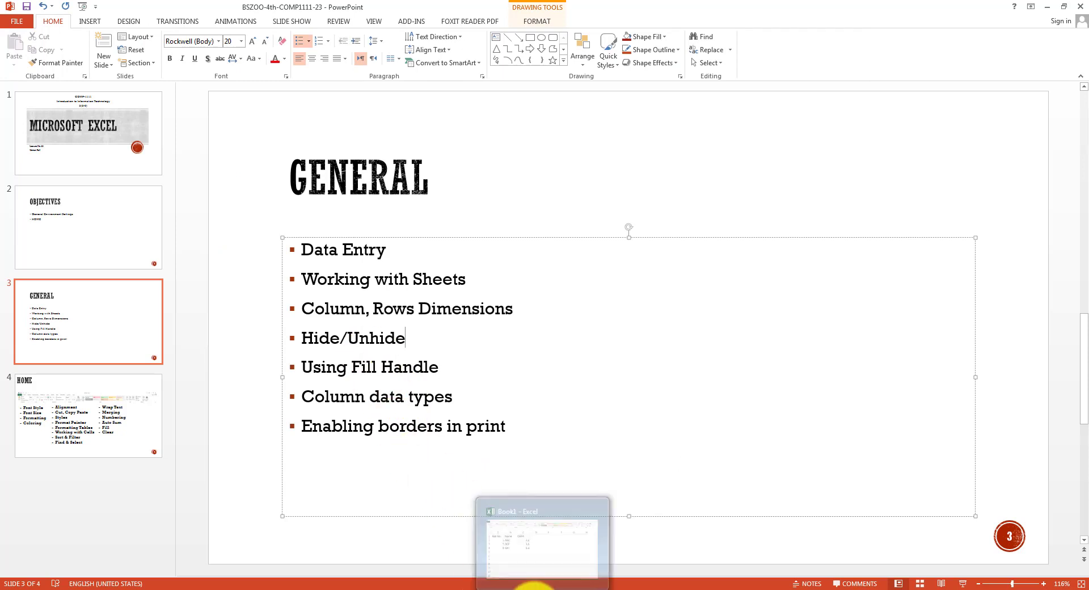
left_click_drag(294, 366, 469, 367)
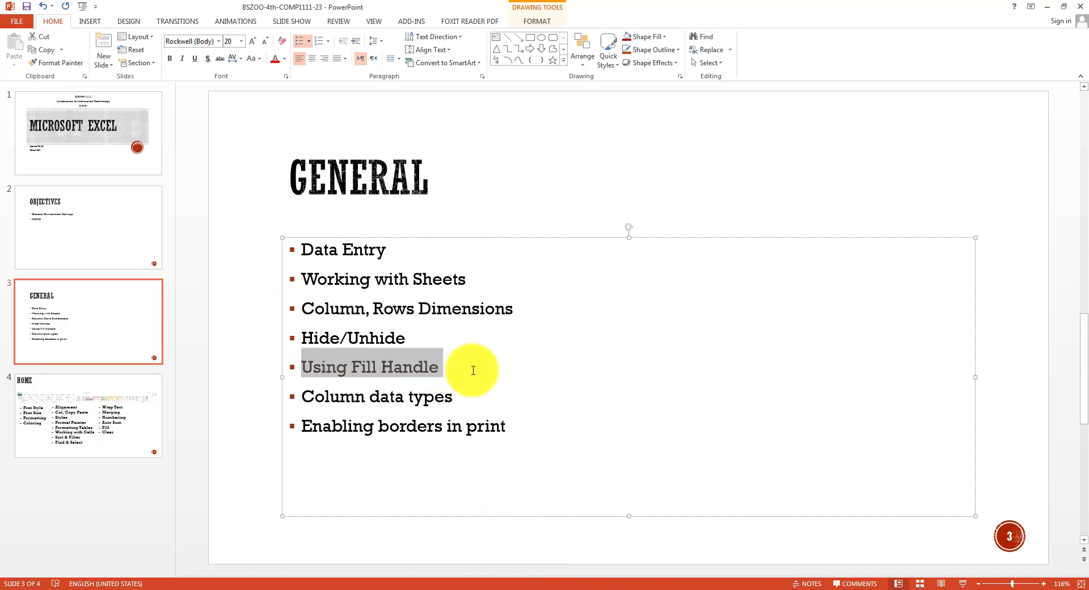
left_click(559, 589)
Step: Enter roll numbers 4 and 5 in cells A5 and A6 of the CGPA List sheet
left_click(119, 306)
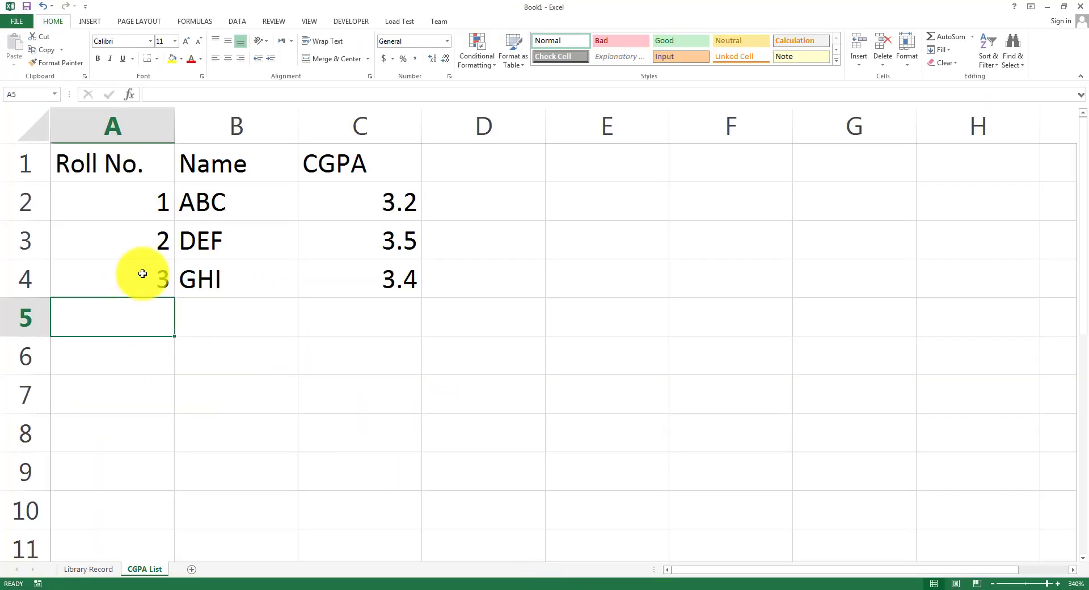
left_click(143, 273)
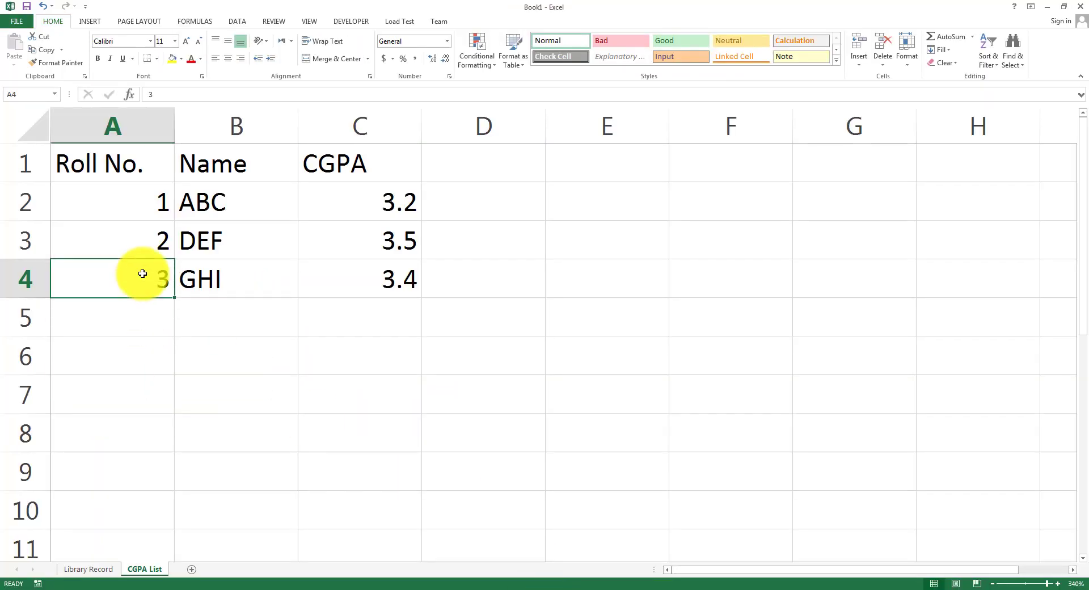
left_click(165, 319)
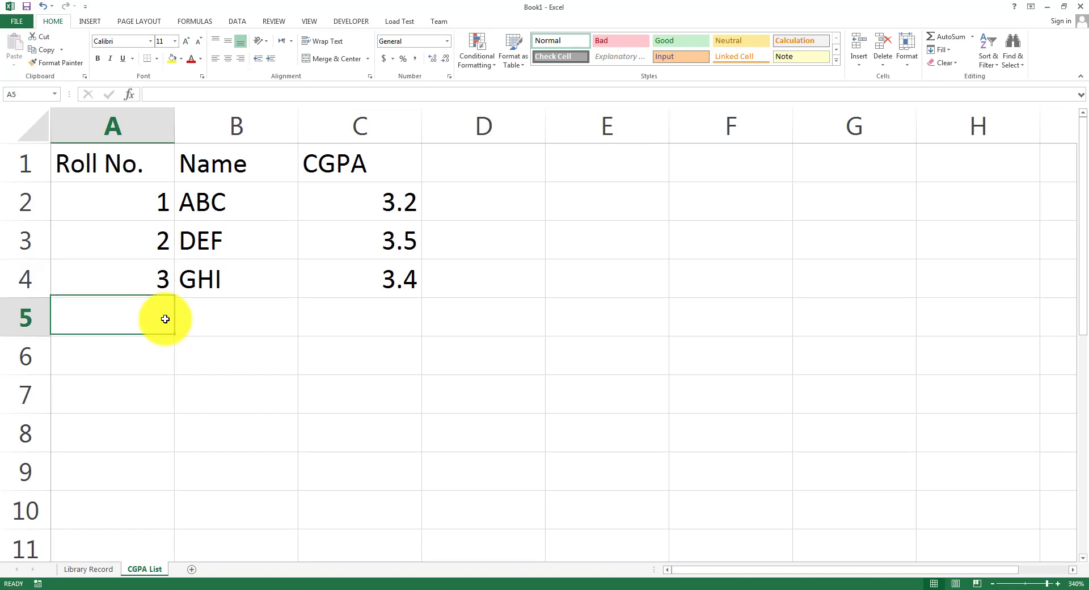
type("4'")
key("Return")
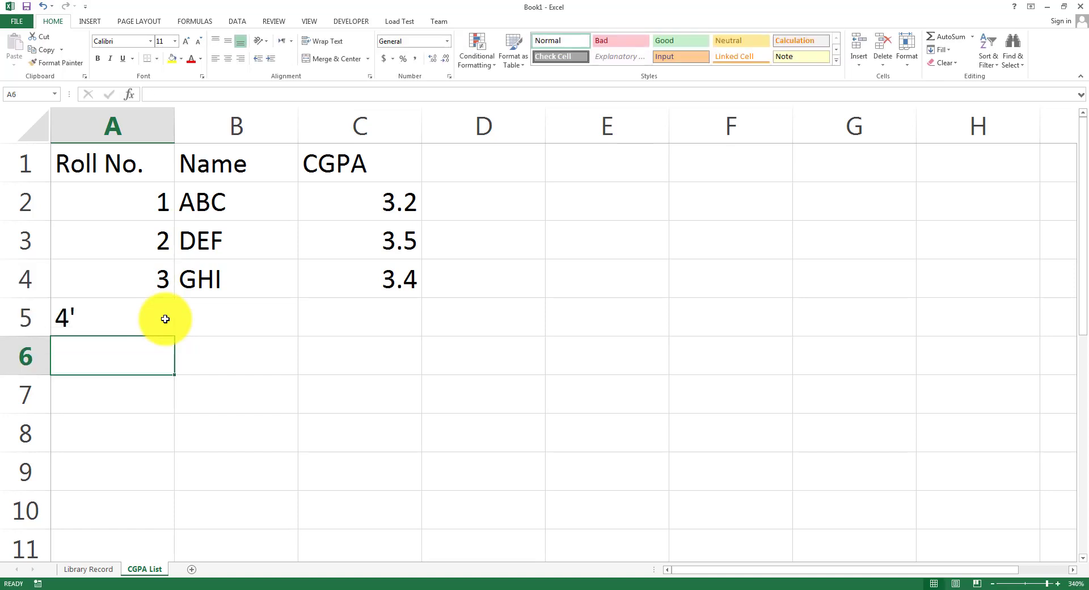
key("Up")
key("Up")
key("Down")
type("4")
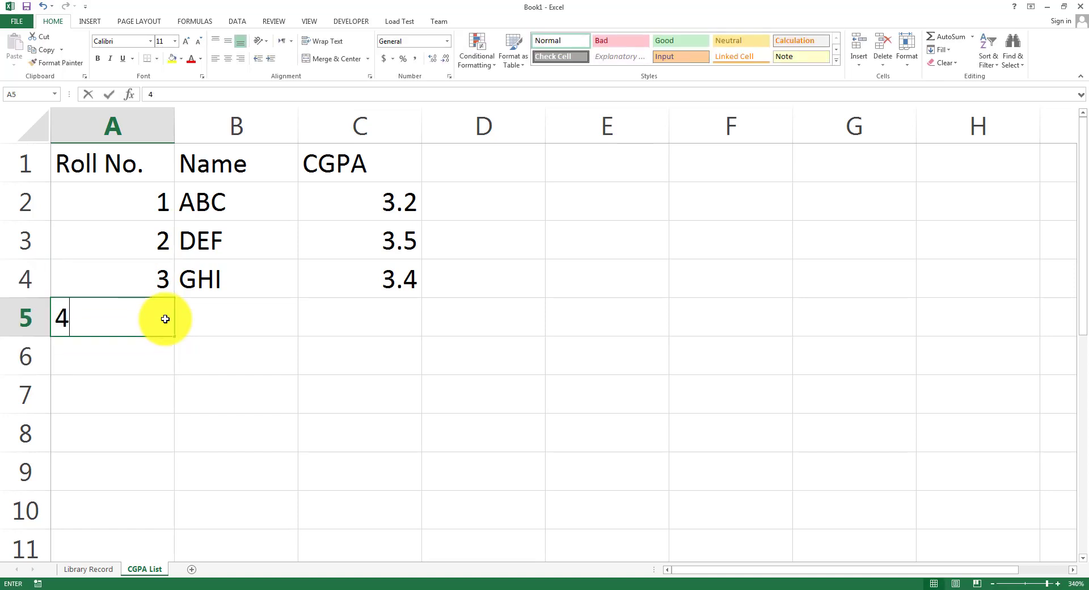
key("Return")
type("5")
key("Return")
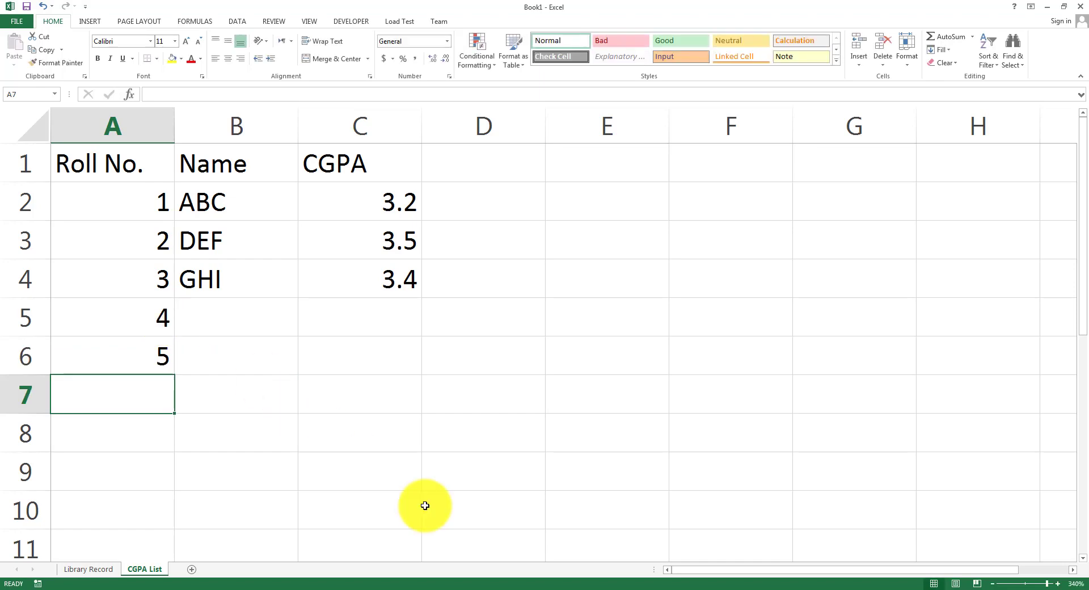
Step: Switch to the PowerPoint outline, bold the words Fill Handle on the General slide, and return to the Excel workbook
left_click(440, 589)
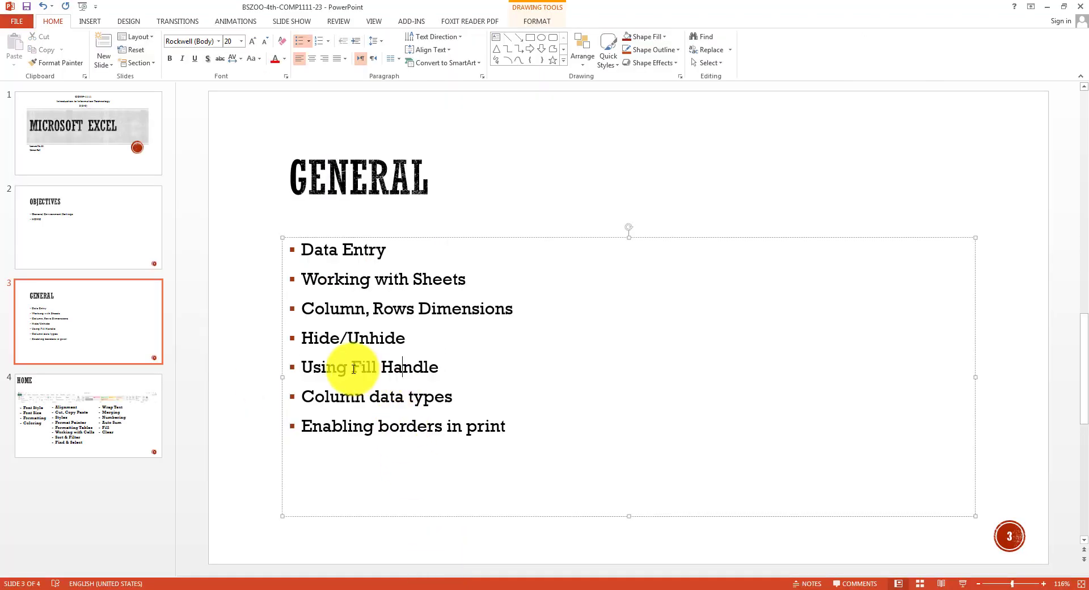
left_click_drag(353, 368, 450, 368)
key("ctrl+b")
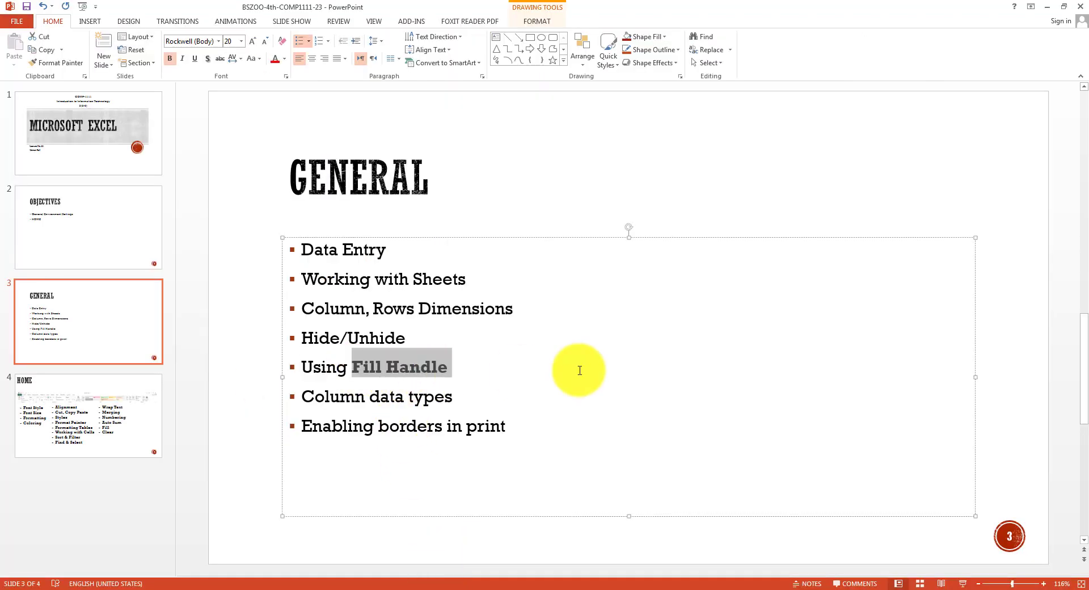
left_click(1047, 7)
Step: Extend the roll numbers as a series from cell A6 down to A16, ending at 15, using the fill handle
left_click(180, 362)
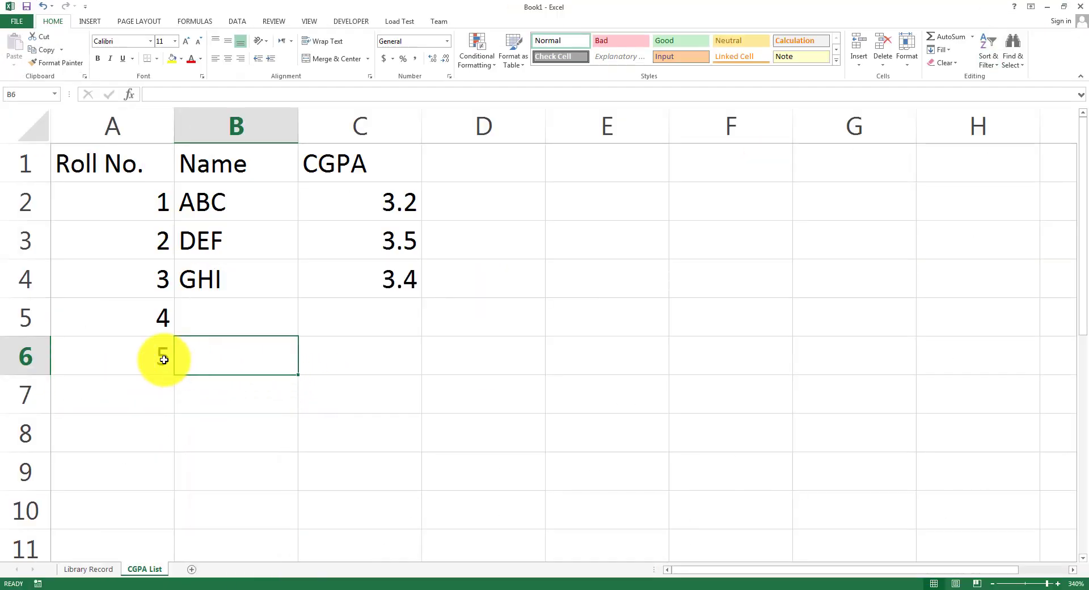
left_click(161, 355)
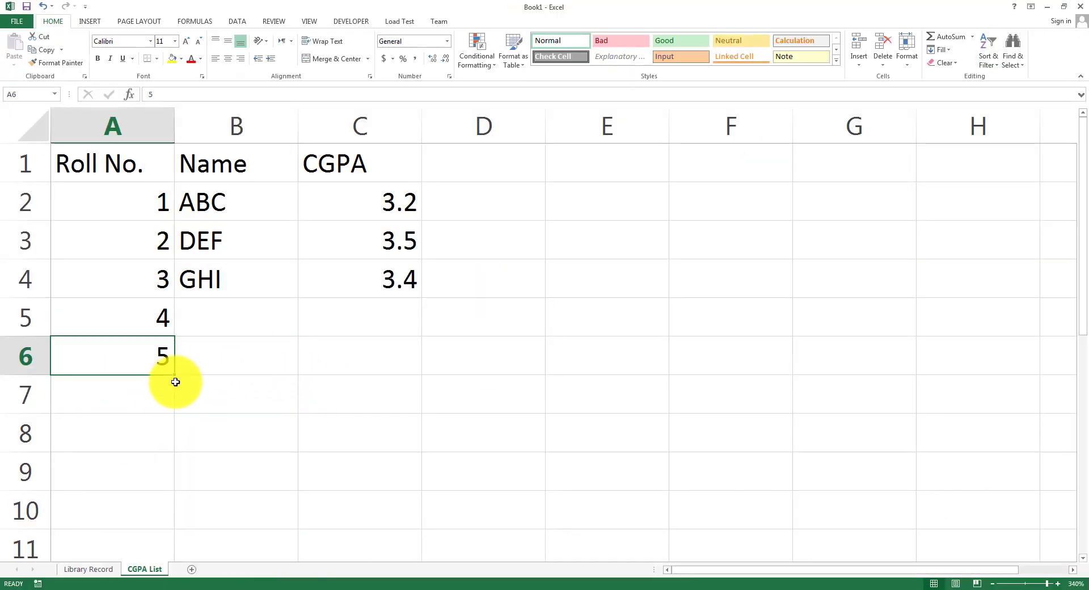
scroll(183, 387, "up", 4)
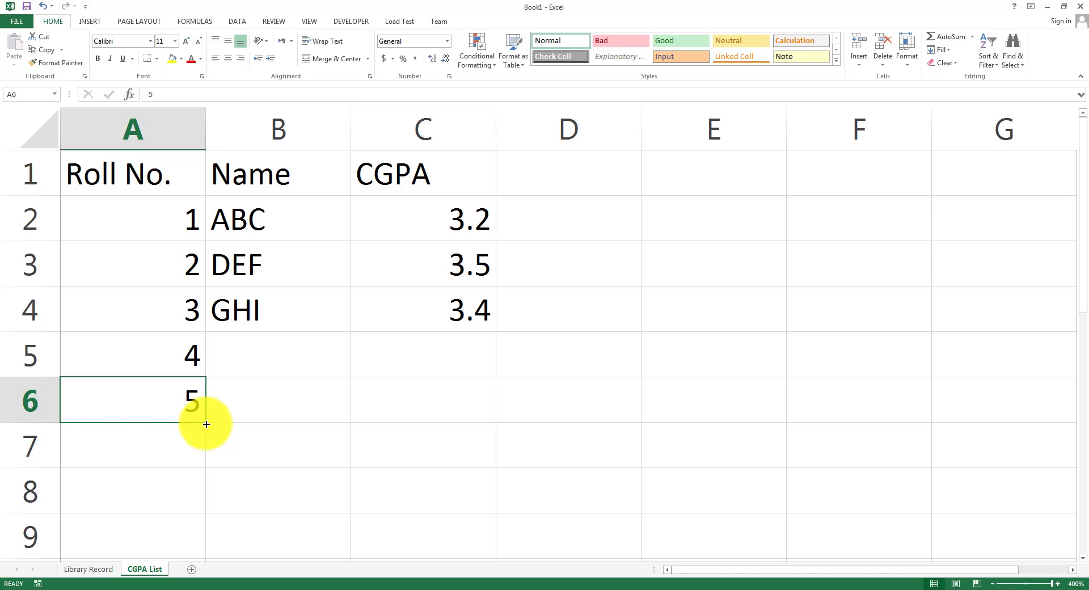
left_click_drag(206, 424, 202, 513)
scroll(234, 423, "up", 3)
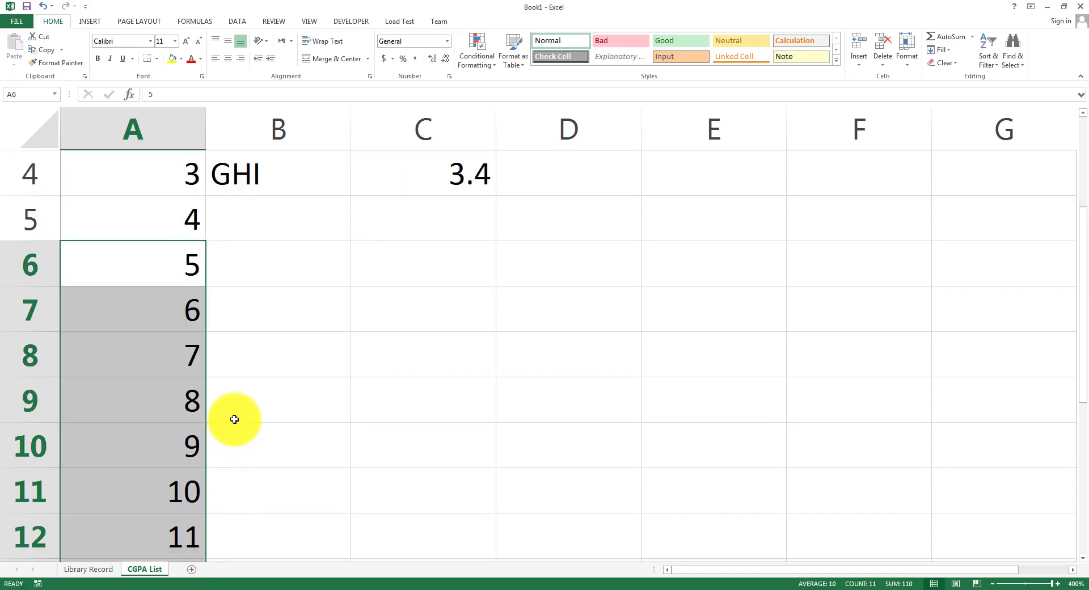
scroll(175, 431, "down", 2)
scroll(181, 427, "down", 3)
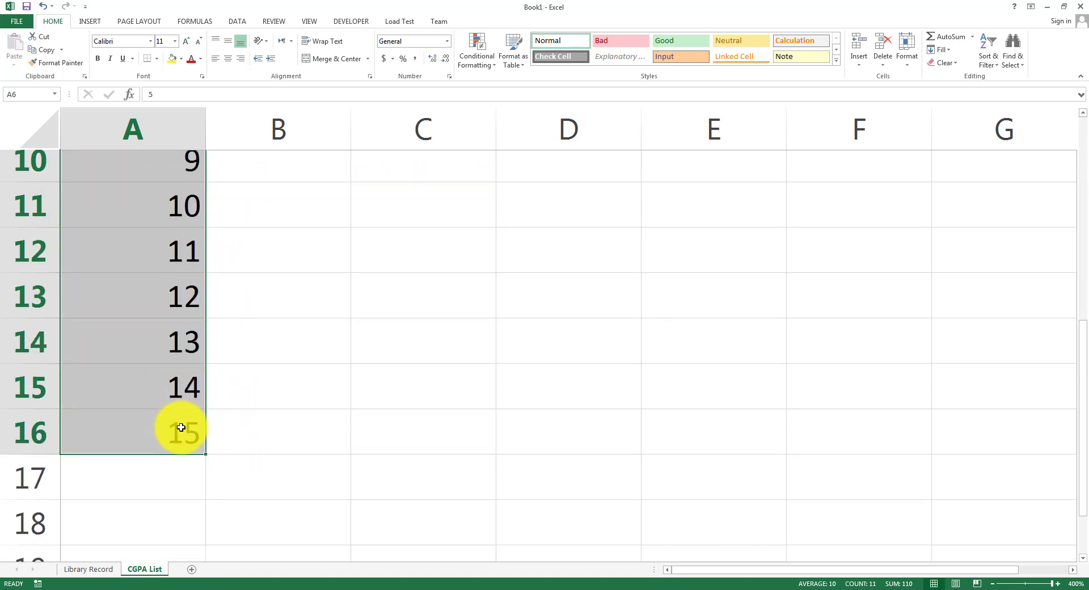
scroll(182, 416, "up", 3)
scroll(387, 376, "up", 2)
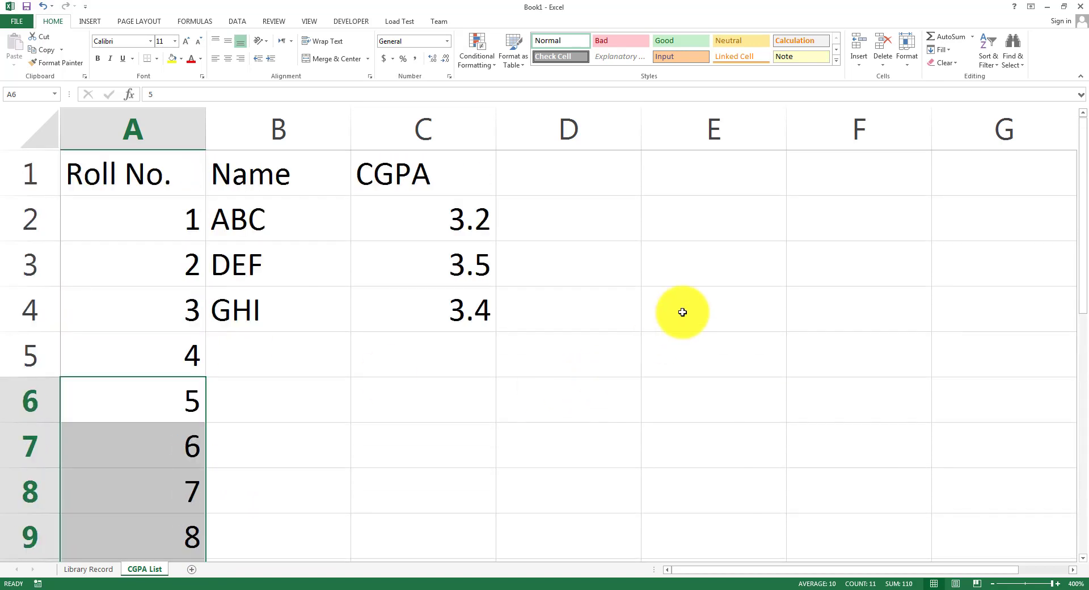
Step: Enter the capital letter A in cell E2 of the CGPA List sheet
left_click(724, 214)
type("a")
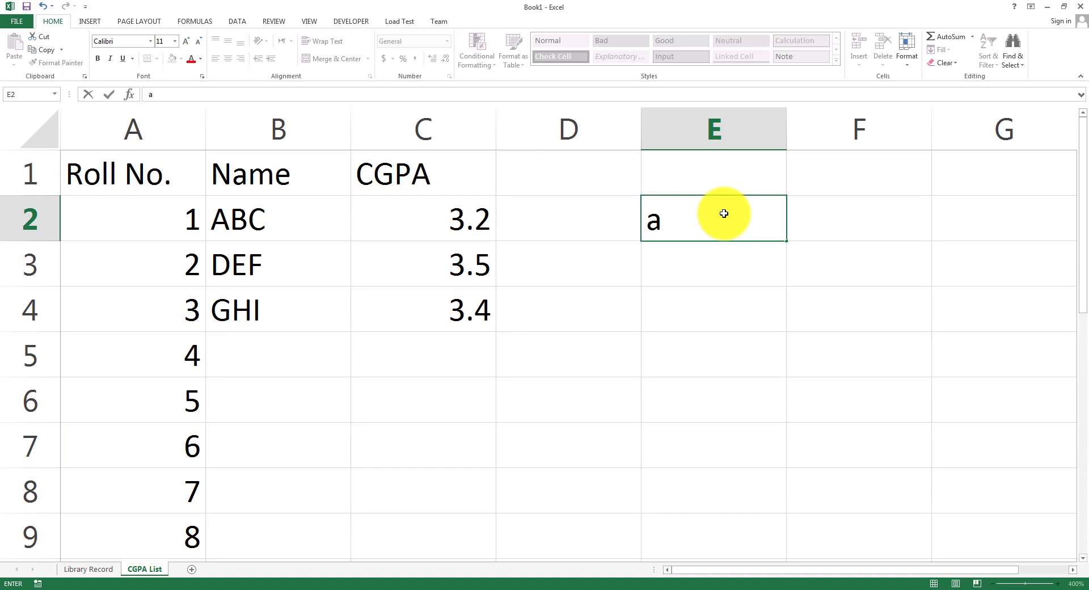
key("Return")
key("Caps_Lock")
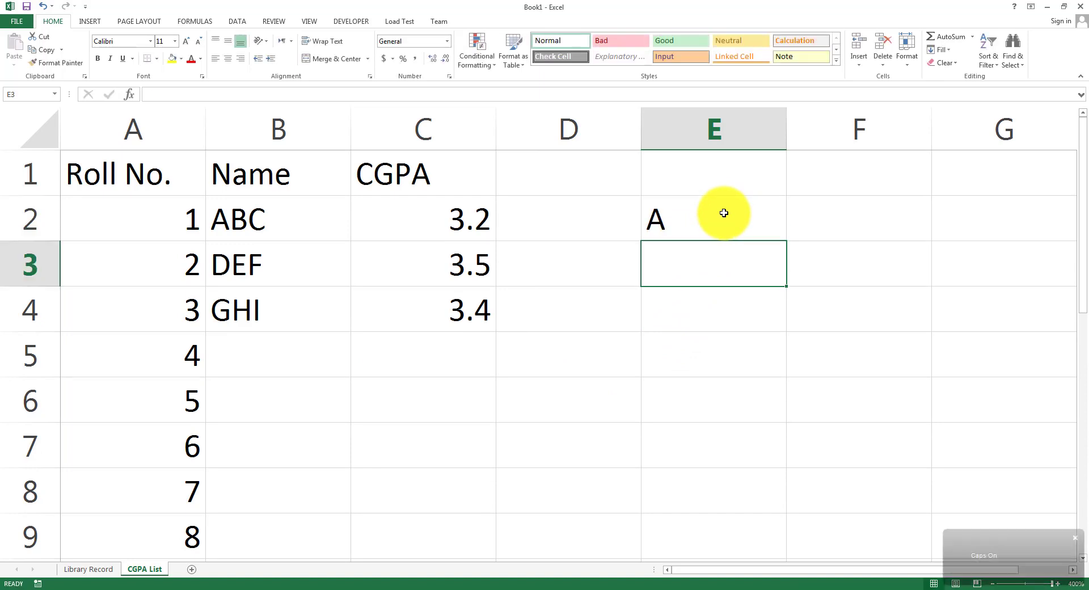
Step: Copy the letter A from cell E2 across row 2 to K2 with the fill handle and check its fill options
left_click(731, 218)
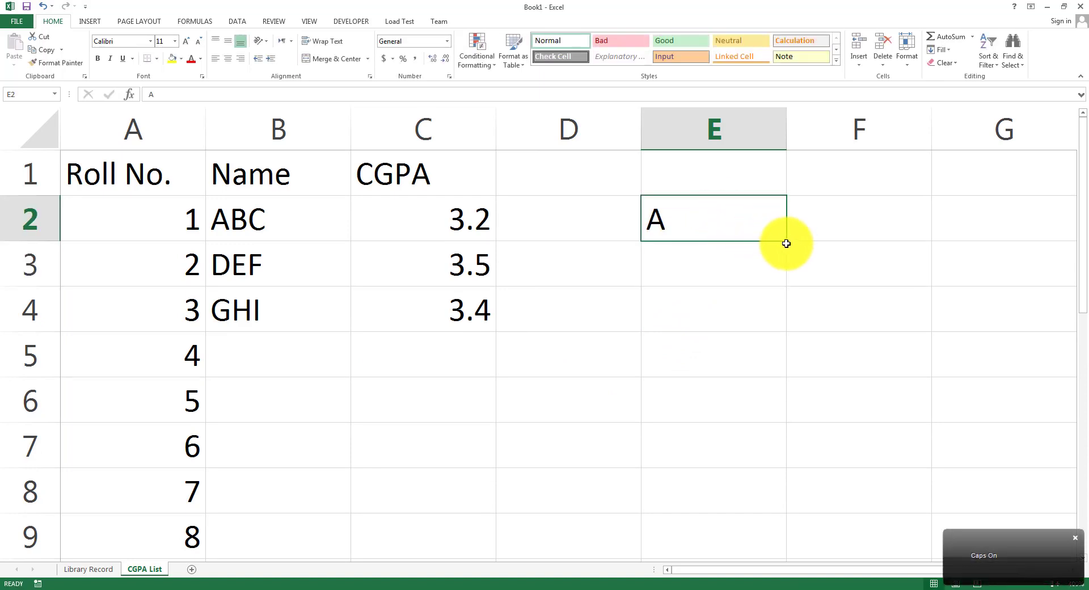
left_click_drag(788, 242, 798, 297)
left_click(948, 248)
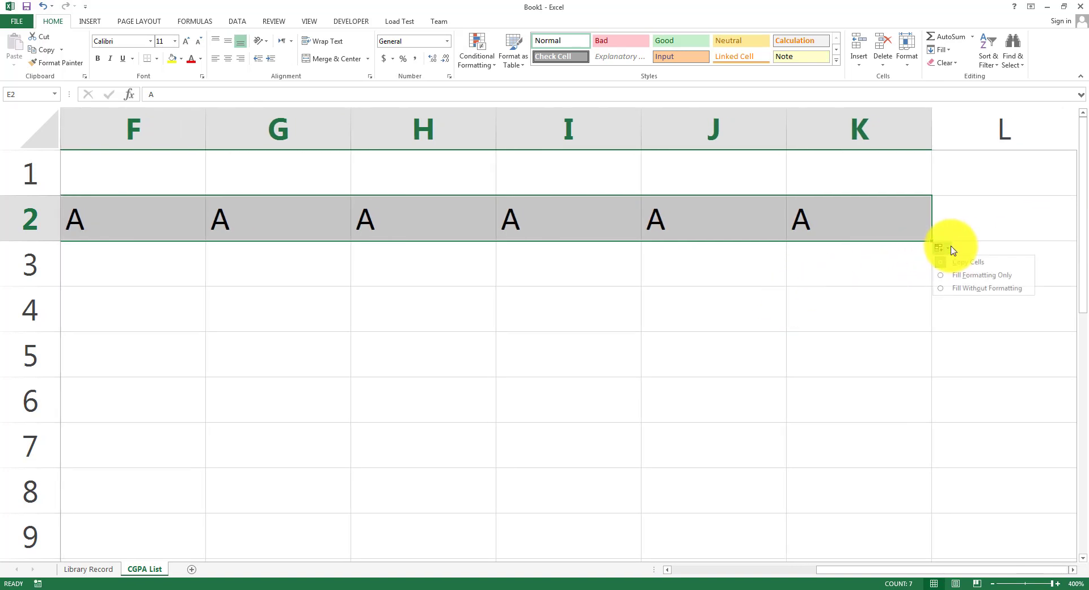
left_click(804, 260)
left_click(805, 221)
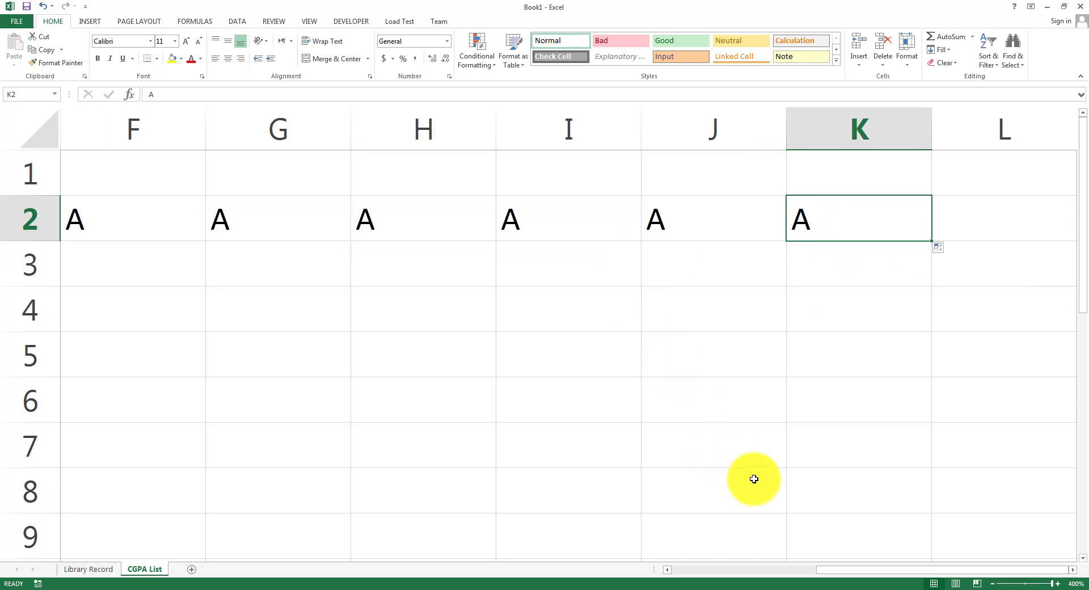
left_click(729, 573)
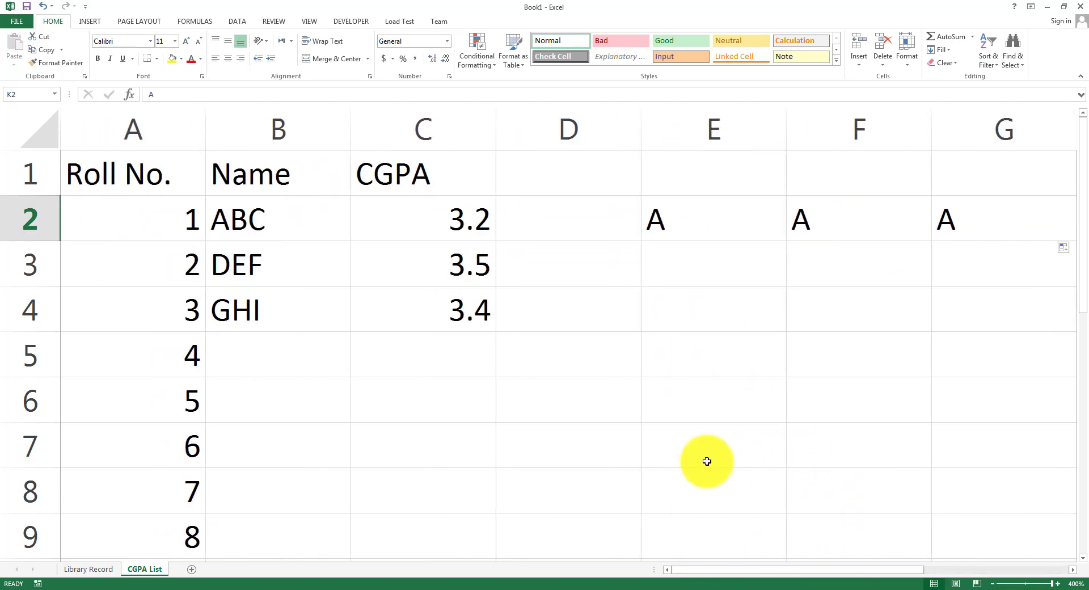
Step: Delete the copied A entries from row 2, starting at cell E2
left_click(697, 204)
left_click_drag(734, 198, 1033, 216)
key("Delete")
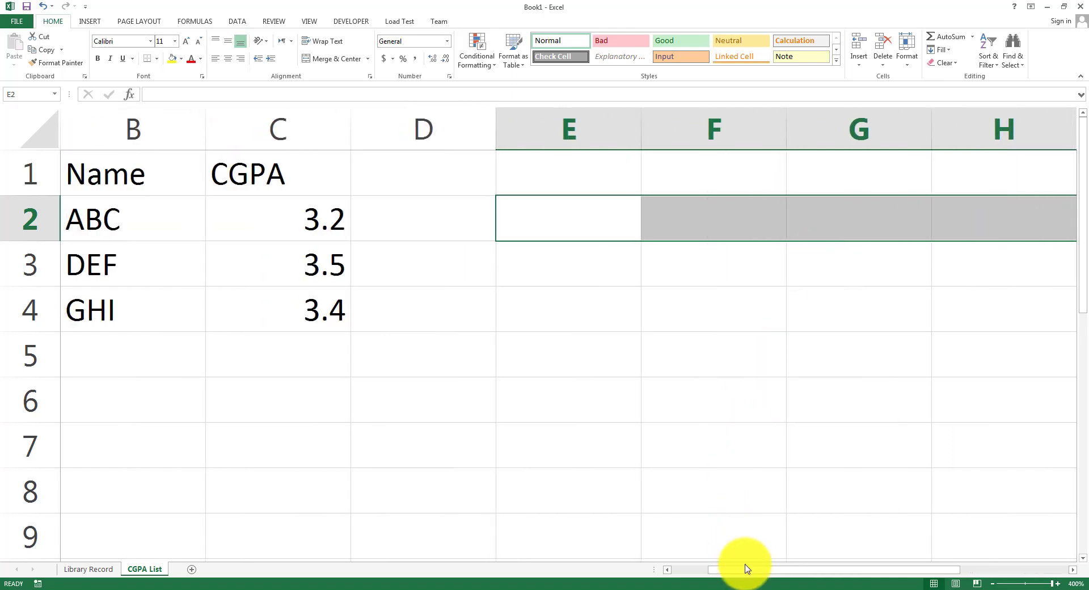
left_click_drag(742, 571, 639, 569)
Step: Enter 1 in cell E3 and copy it down to E14 with the fill handle
scroll(175, 419, "down", 2)
scroll(160, 442, "down", 3)
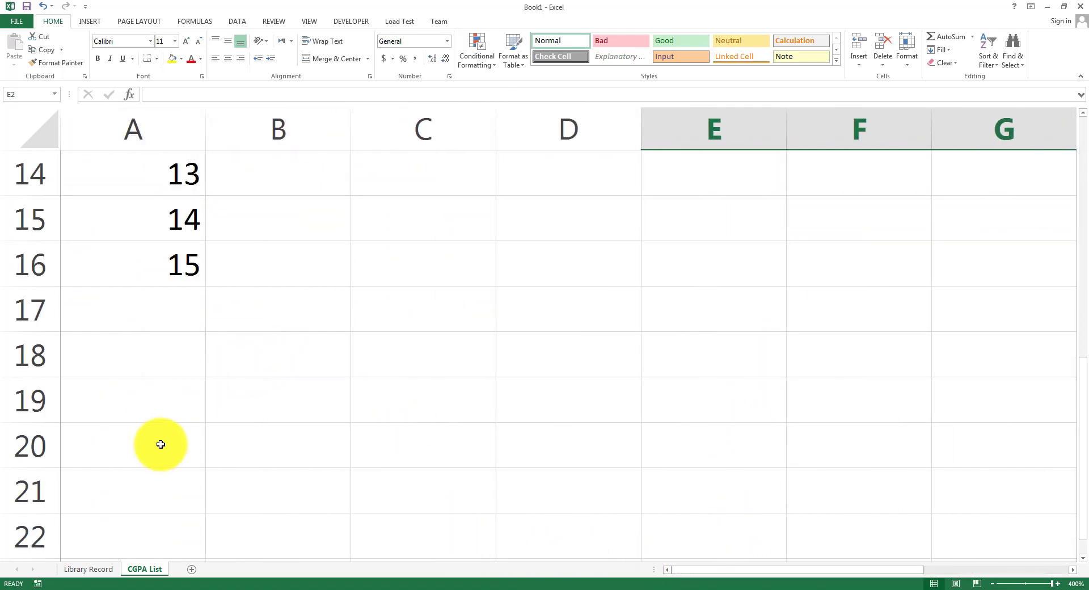
scroll(352, 382, "up", 5)
left_click(705, 219)
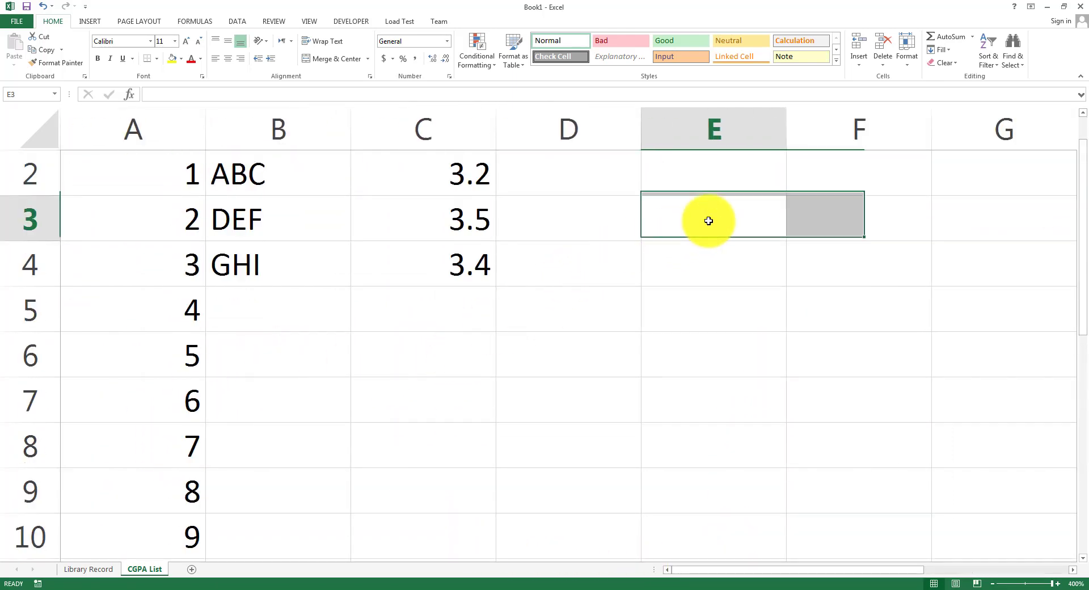
type("1")
left_click(739, 328)
left_click(779, 225)
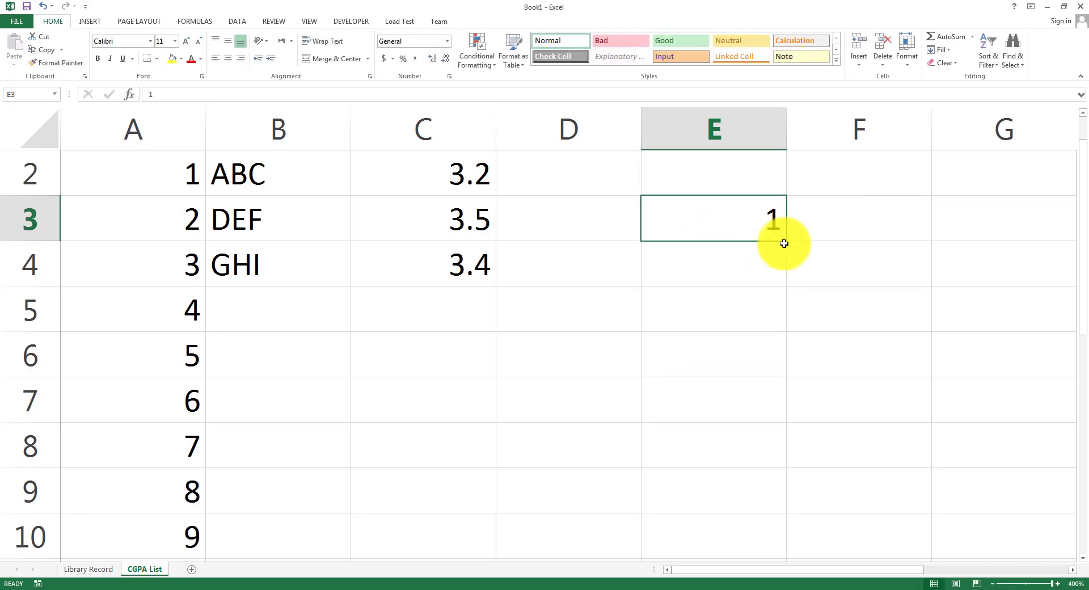
left_click_drag(786, 241, 775, 508)
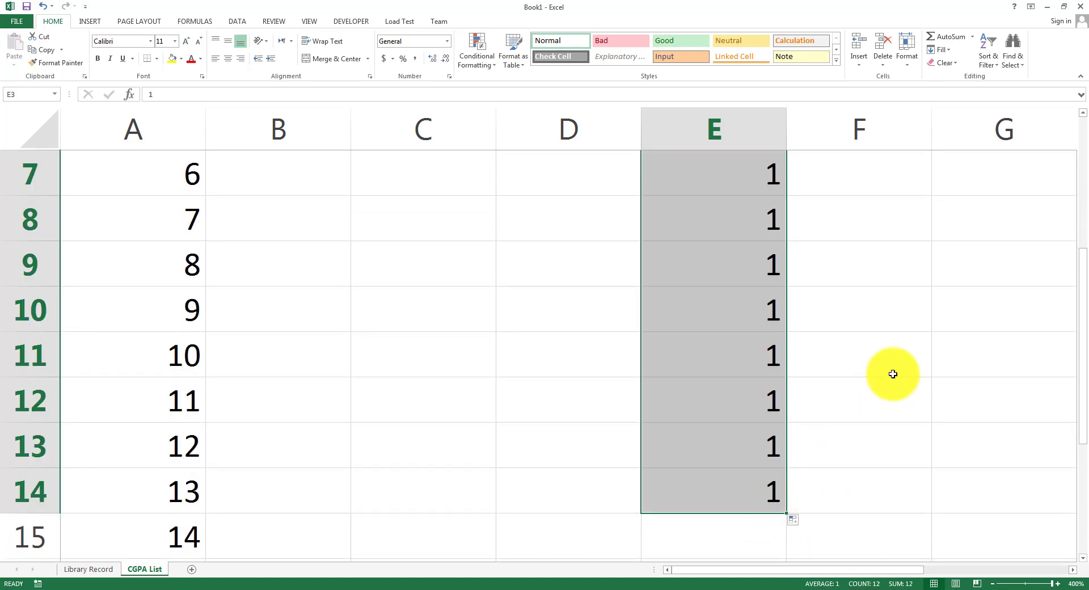
Step: Change the filled range E3:E14 to Fill Series so it counts from 1 to 12
left_click(797, 523)
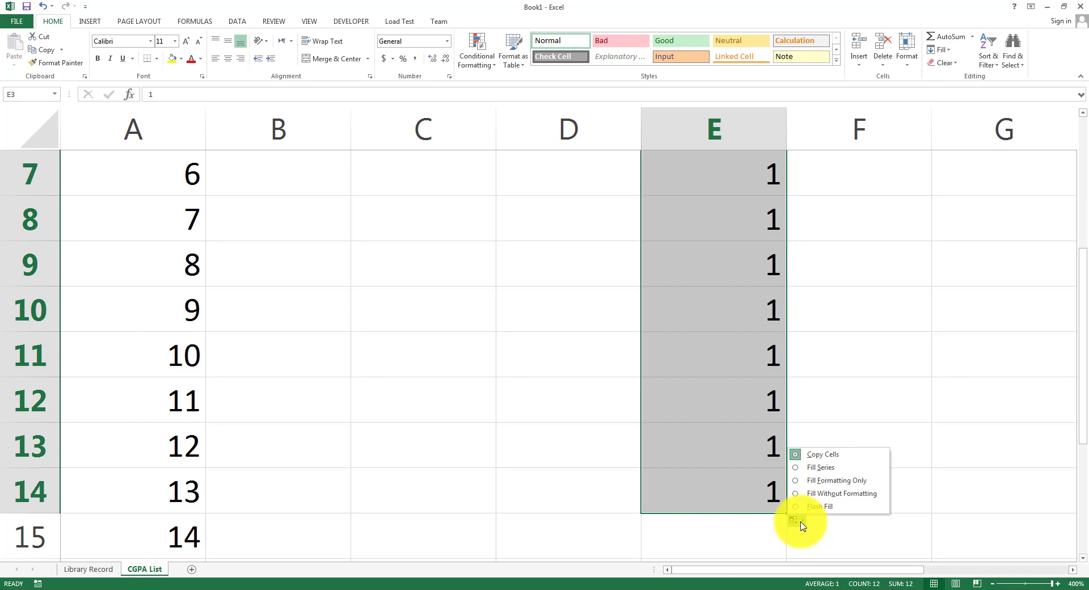
left_click(815, 467)
scroll(815, 475, "down", 2)
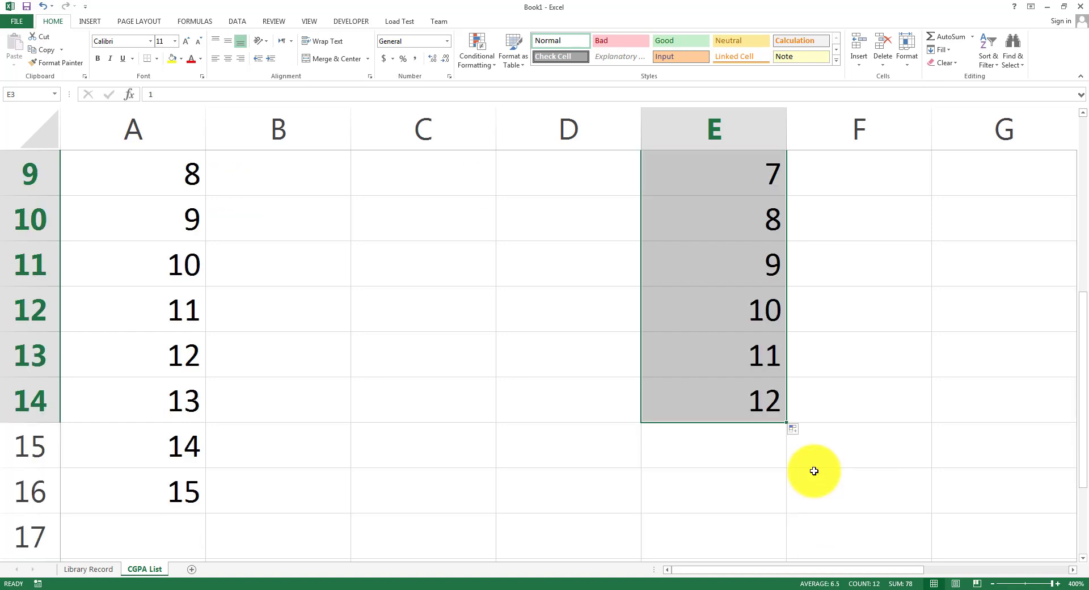
Step: Set the fill option for range E3:E14 back to Copy Cells
left_click(793, 429)
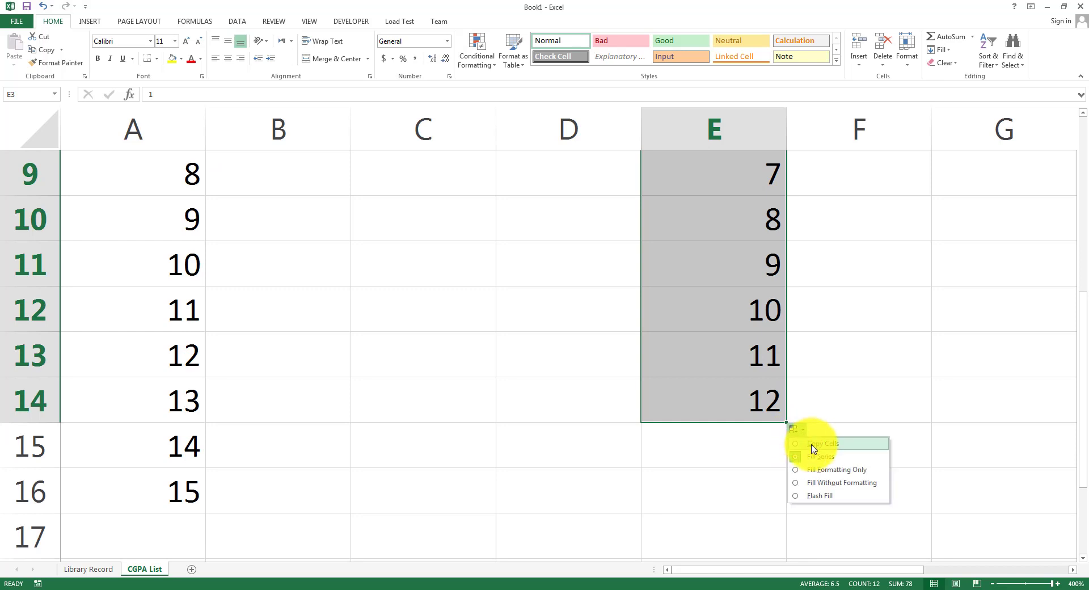
left_click(813, 445)
scroll(808, 451, "up", 1)
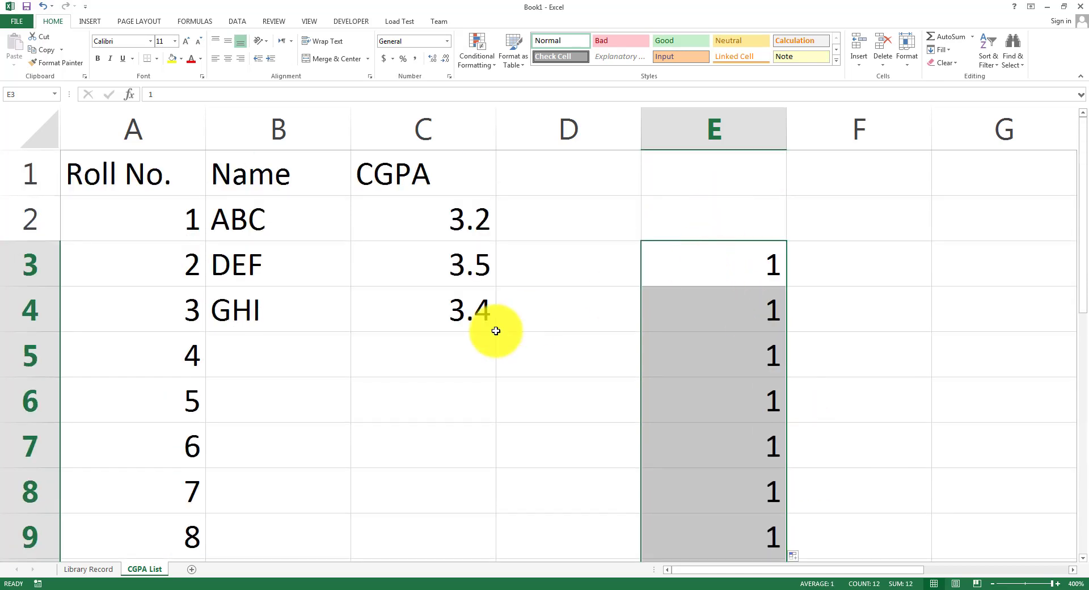
Step: Copy the name GHI from cell B4 down to B8 with the fill handle
left_click(304, 321)
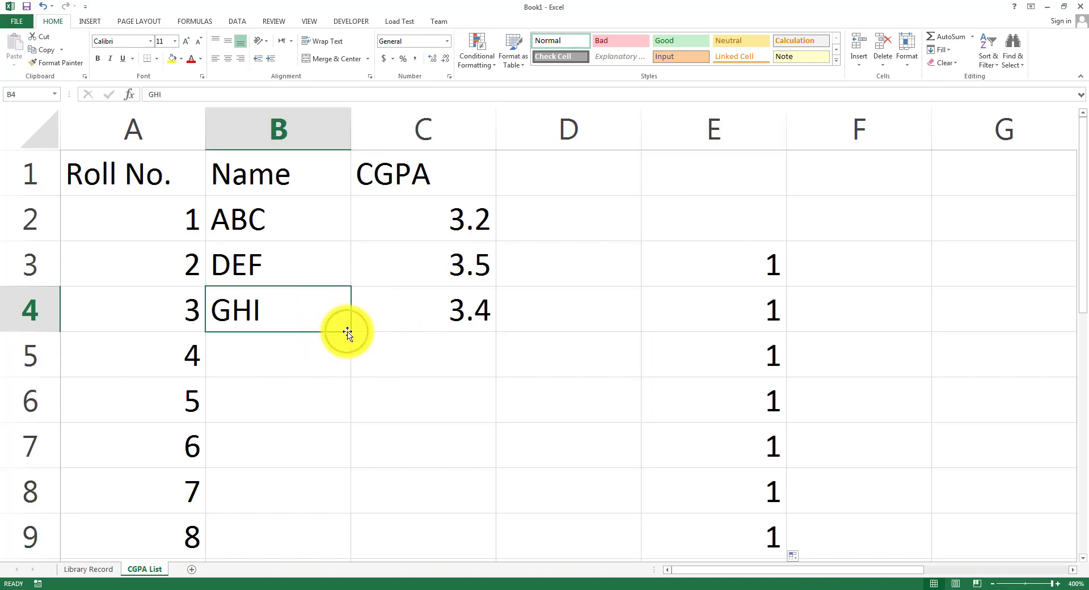
left_click_drag(351, 331, 352, 510)
left_click(377, 466)
left_click(312, 462)
left_click(521, 425)
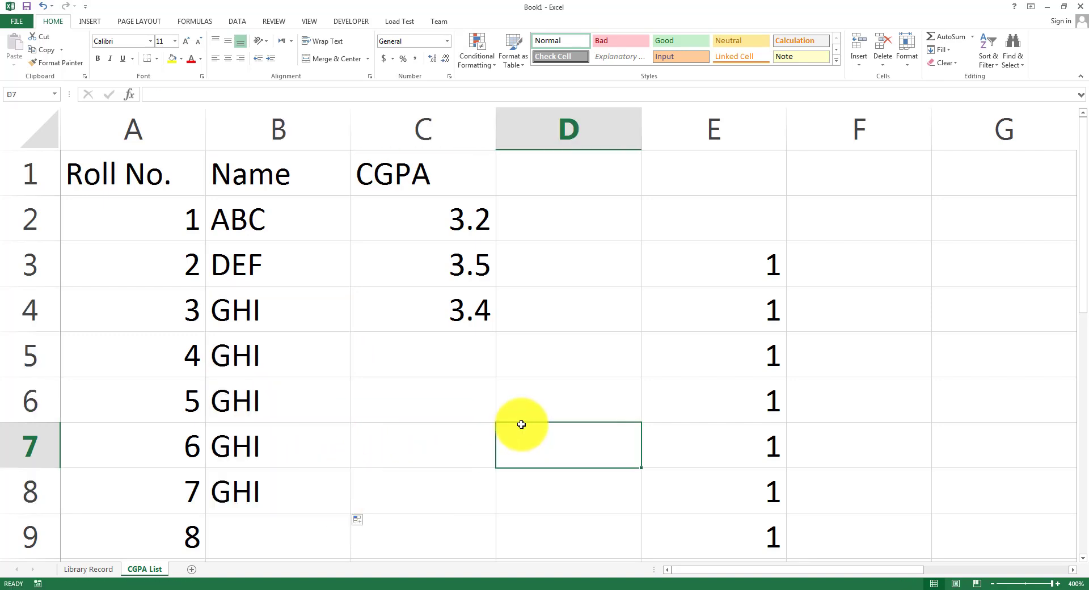
Step: Enter the roll number 14-ue-10 in cell F2
left_click(813, 241)
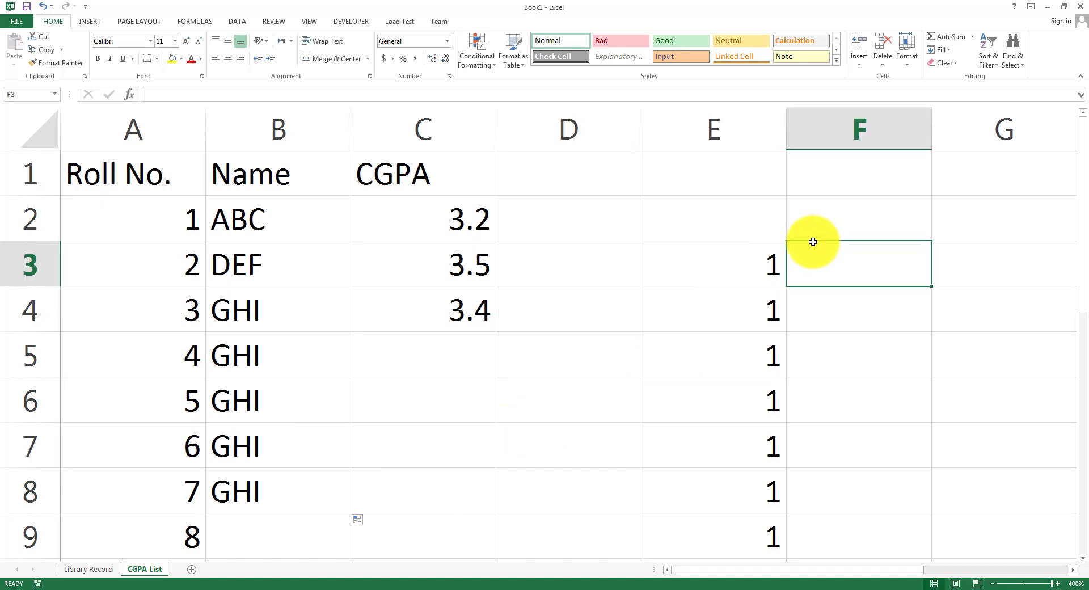
left_click(828, 236)
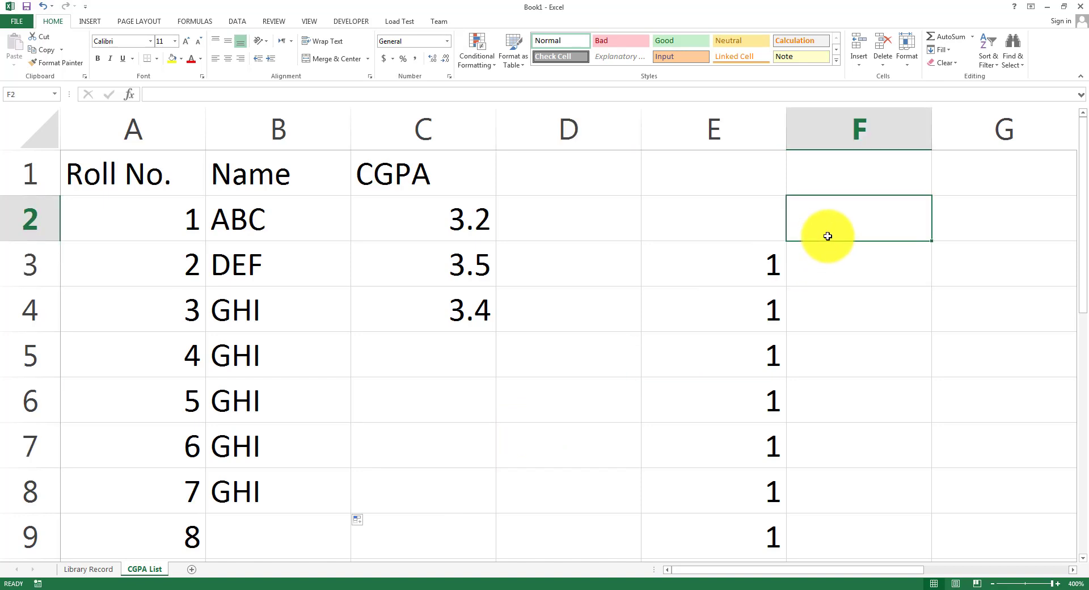
type("14-")
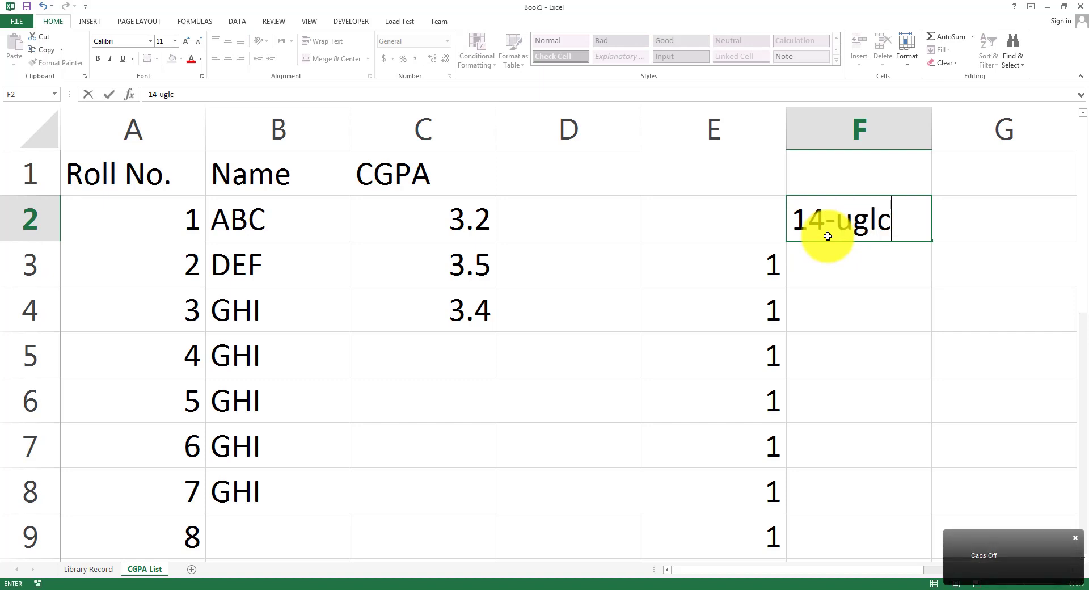
type("ug-")
key("BackSpace")
key("BackSpace")
key("BackSpace")
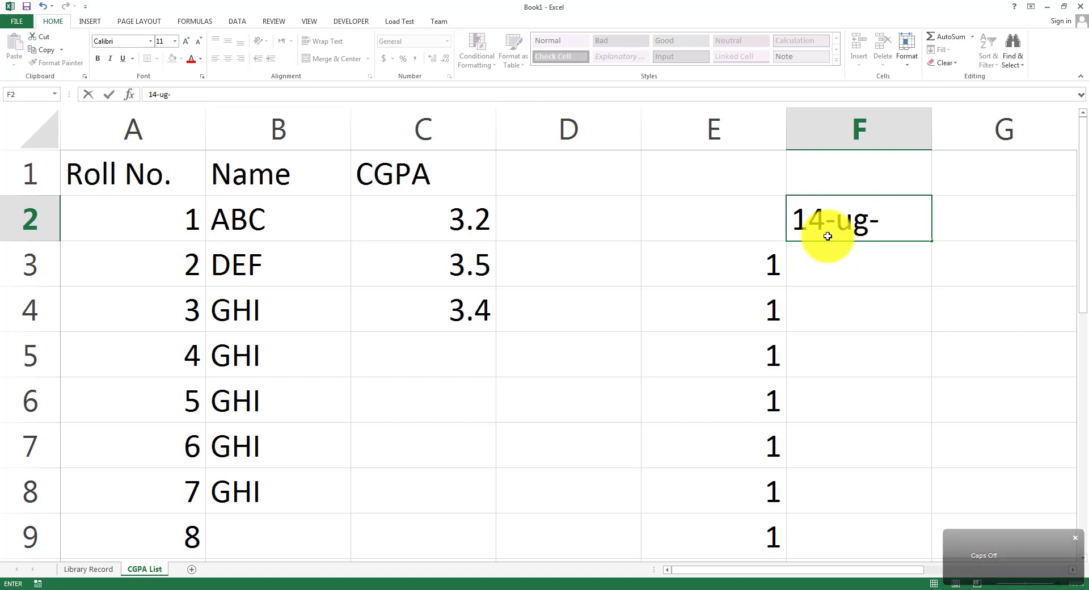
type("ue")
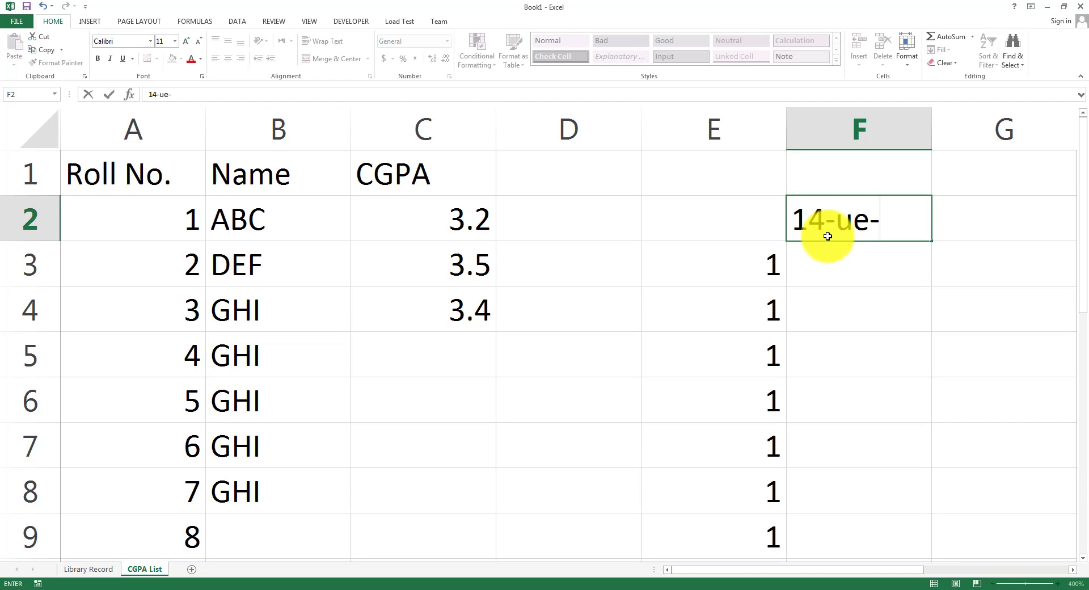
type("-10")
key("Return")
Step: Extend the roll number in F2 down to F9 with the fill handle
left_click(827, 236)
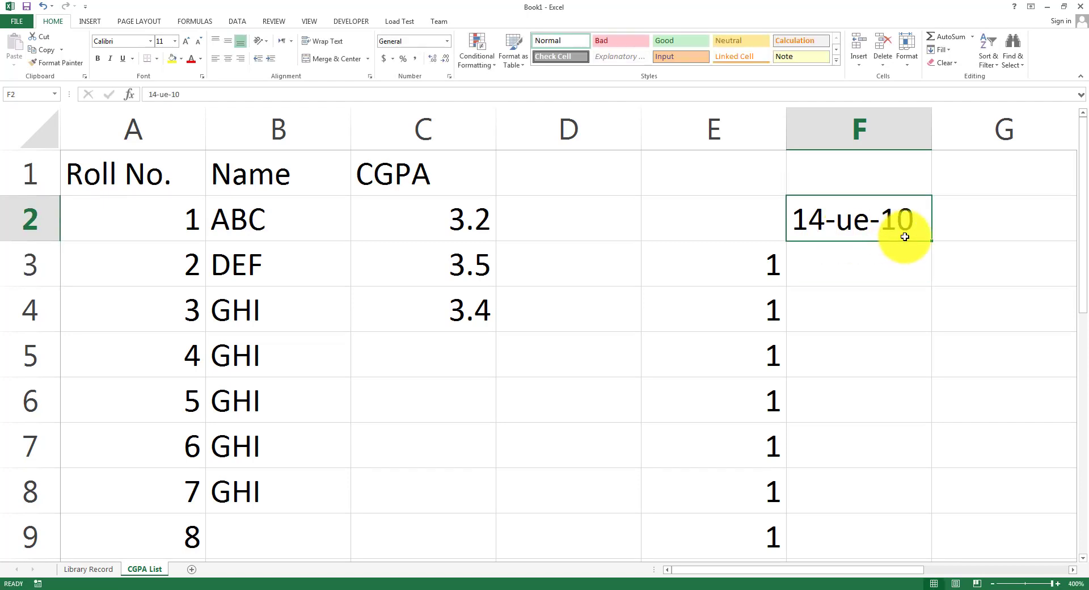
left_click_drag(931, 240, 922, 535)
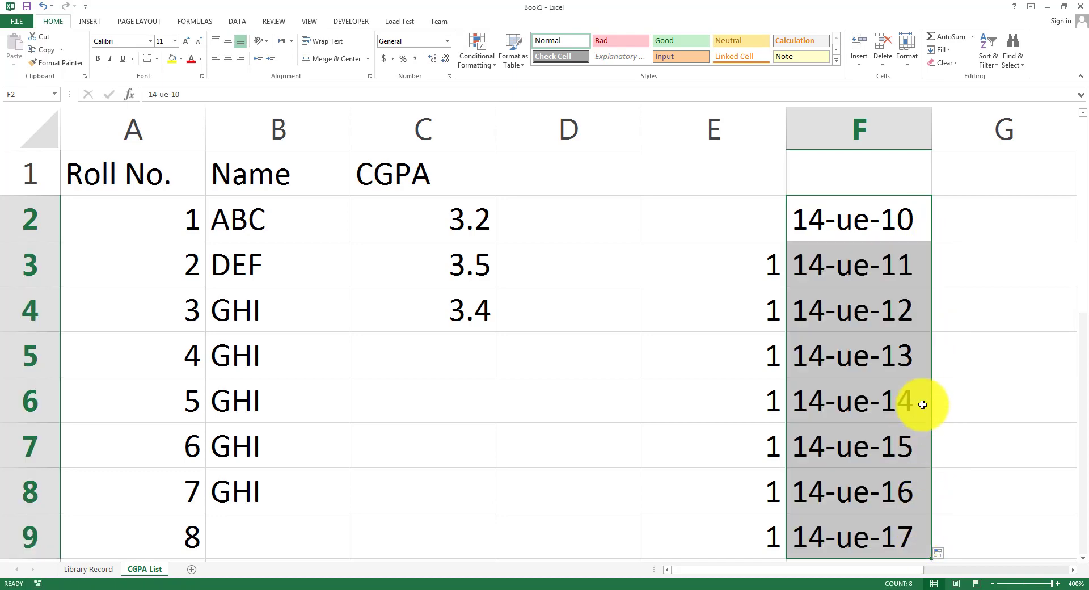
scroll(923, 384, "down", 2)
scroll(887, 279, "up", 2)
Step: Examine how the roll numbers filled into column F differ from one row to another
left_click(899, 214)
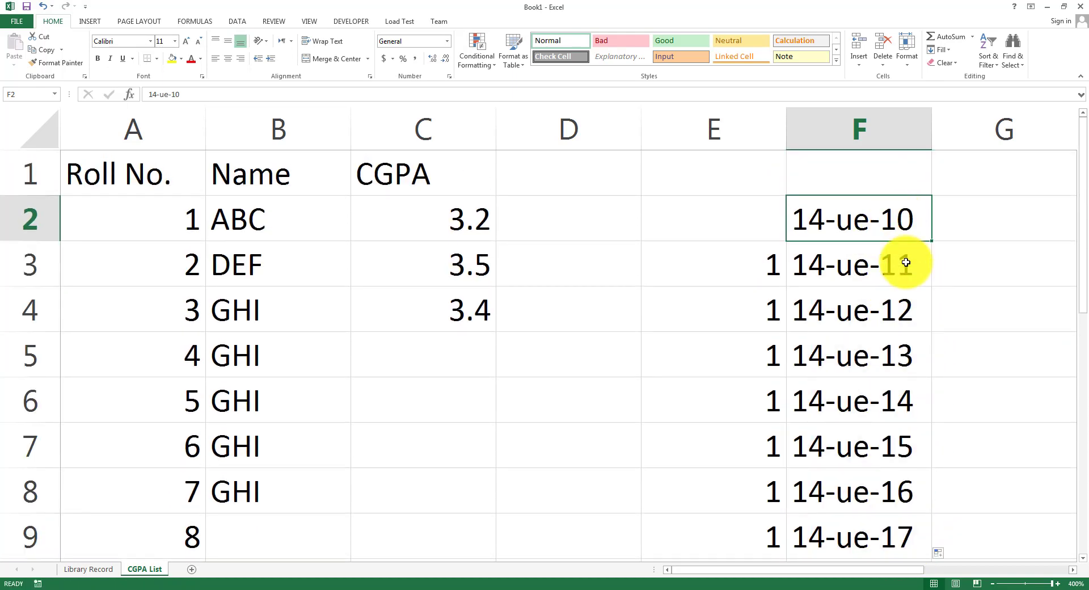
left_click(907, 275)
left_click(907, 345)
left_click(906, 398)
left_click(796, 220)
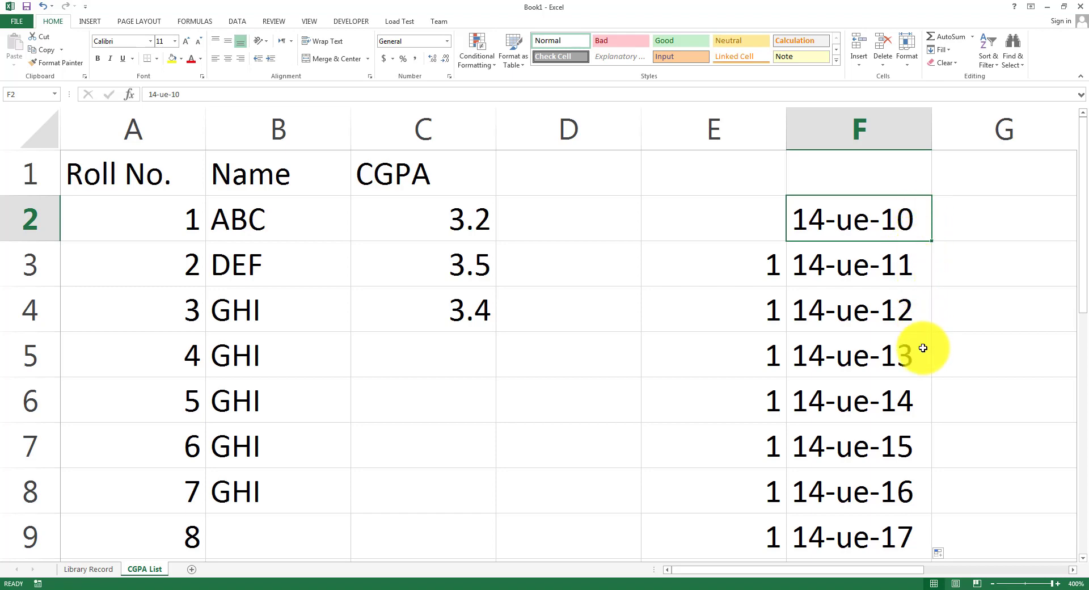
scroll(916, 227, "down", 1)
scroll(916, 231, "down", 4)
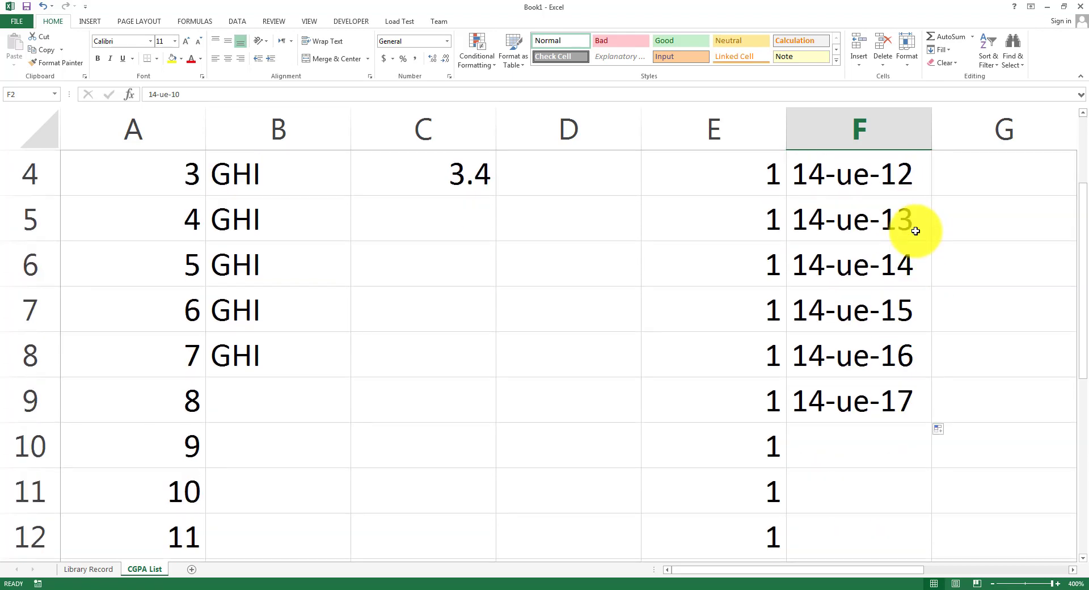
Step: Enter the date 10-06-2020 in cell C8
left_click(431, 276)
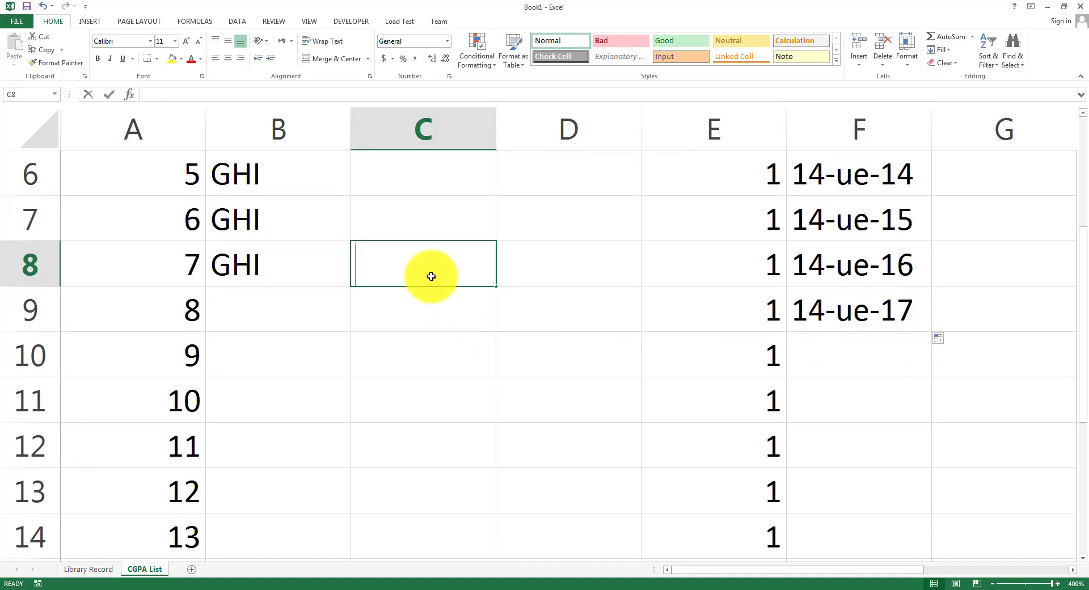
type("0")
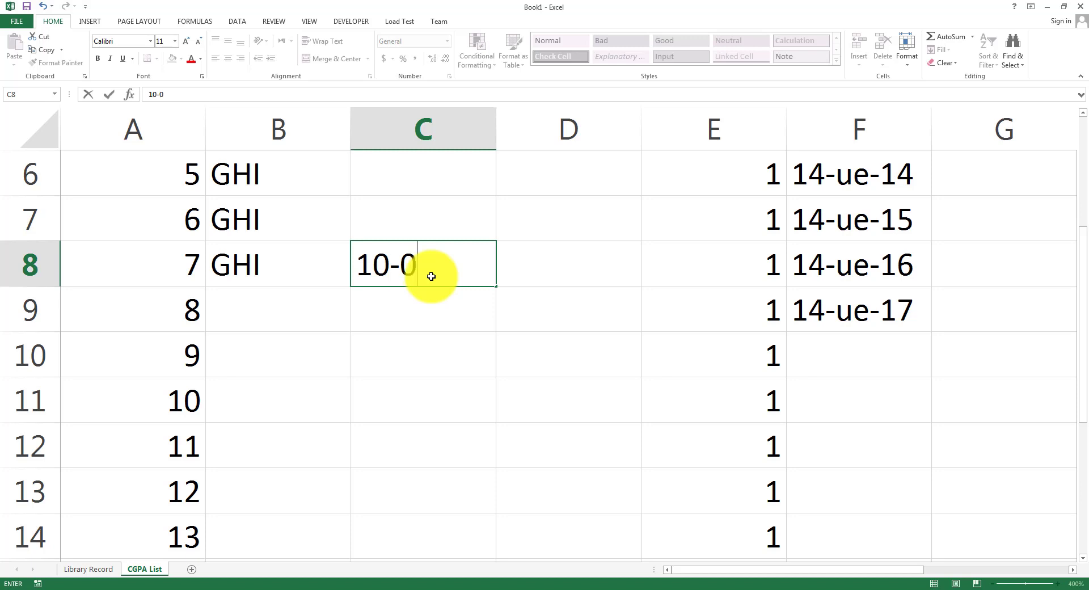
type("9-06-2020")
key("Return")
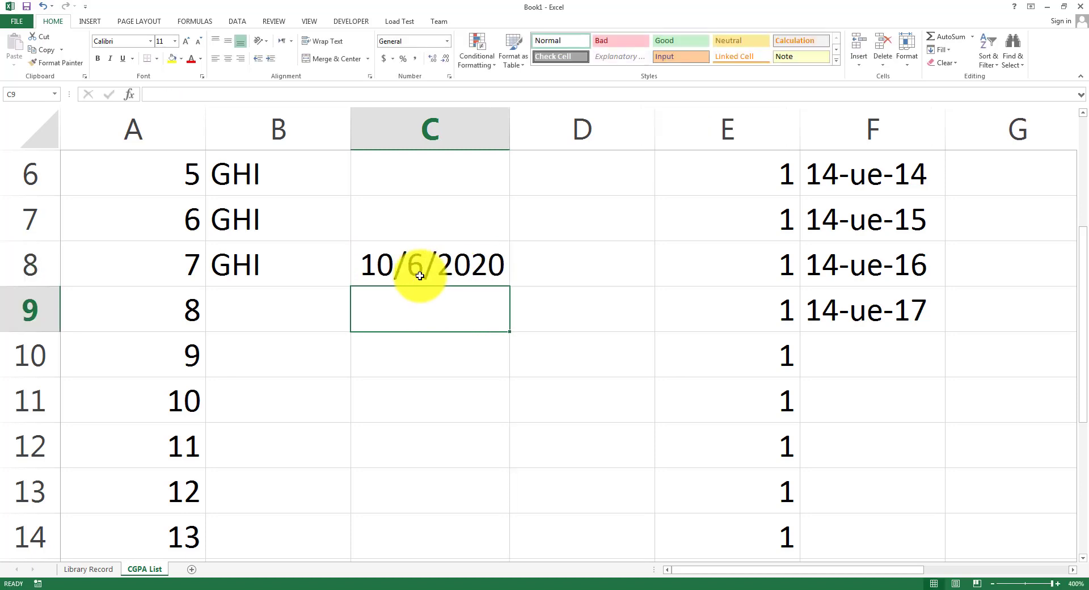
Step: Extend the date in C8 down to C14 with the fill handle
left_click(459, 277)
left_click_drag(510, 287, 508, 553)
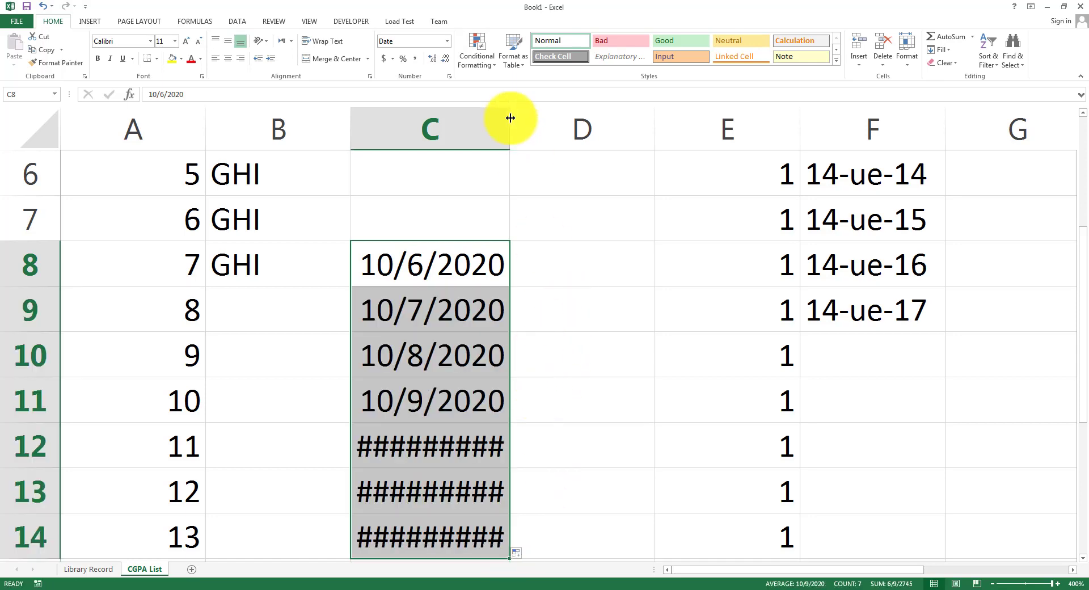
scroll(556, 435, "down", 1)
scroll(448, 258, "up", 1)
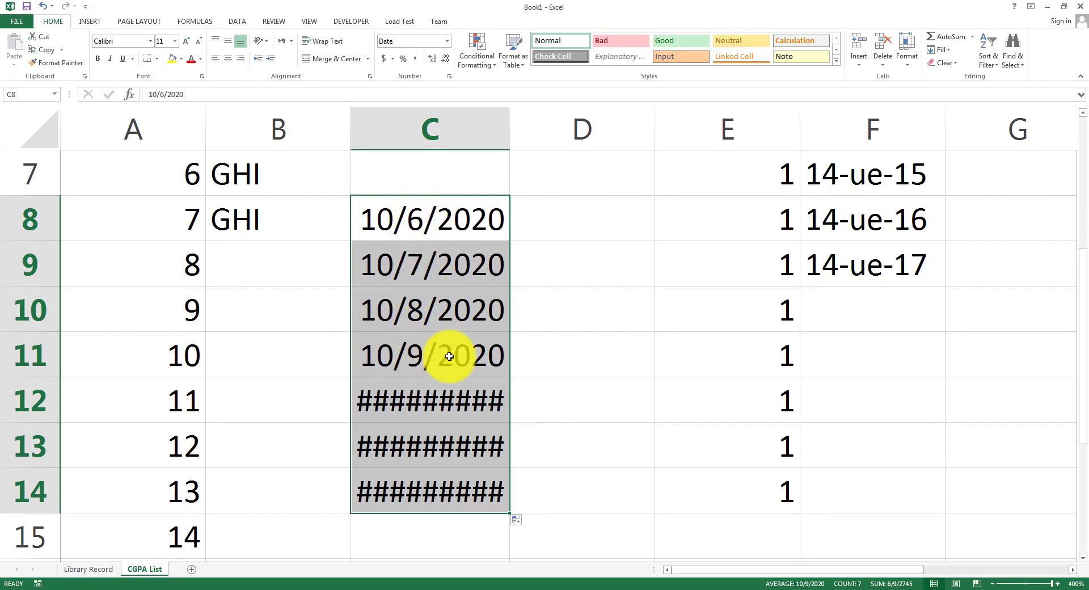
Step: Widen column C enough to show the full dates in C12:C14
left_click(578, 416)
left_click(380, 417)
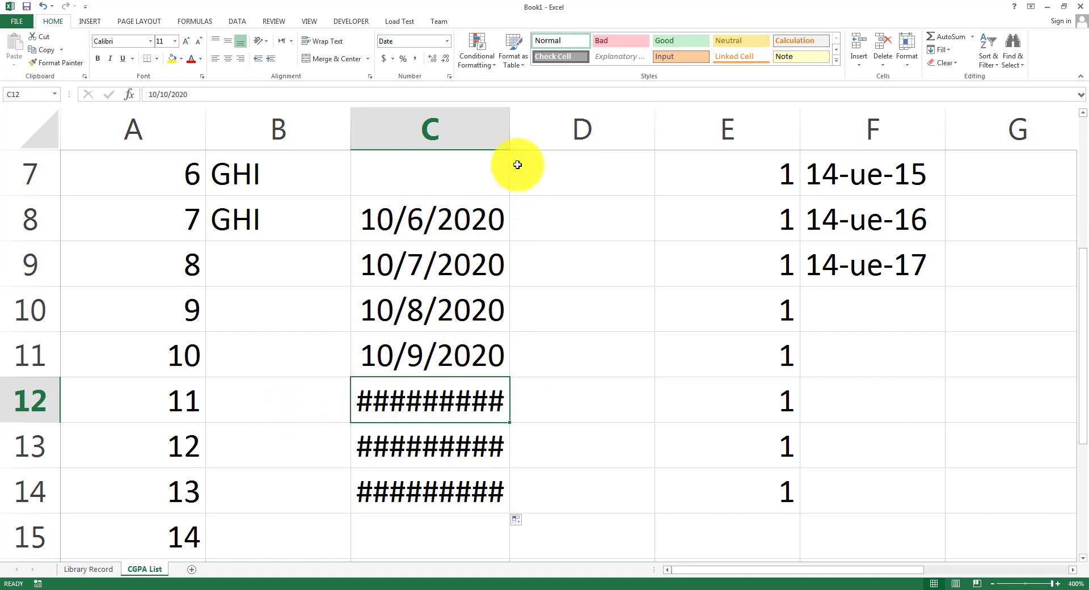
left_click_drag(510, 117, 532, 114)
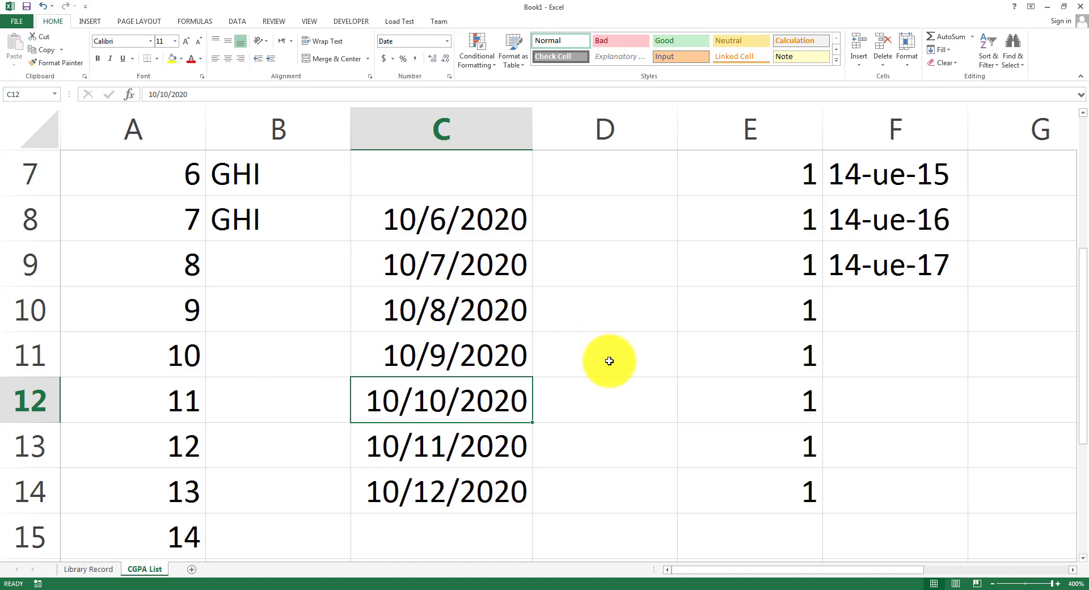
Step: Review the filled dates in C8:C14 to see which part of the date increments
scroll(608, 361, "up", 1)
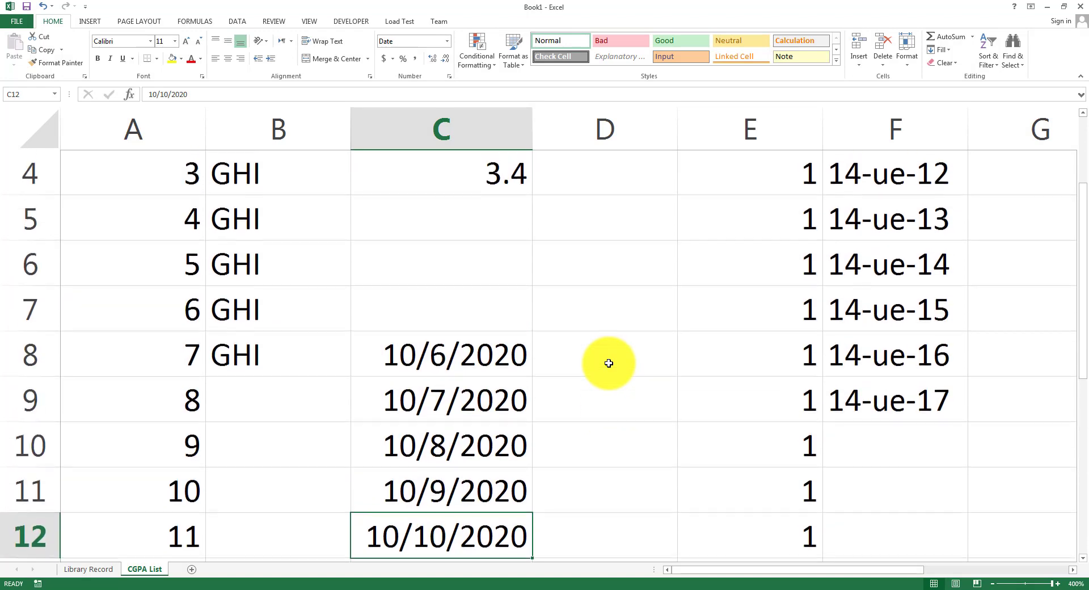
scroll(608, 362, "down", 2)
scroll(609, 363, "up", 1)
left_click(453, 265)
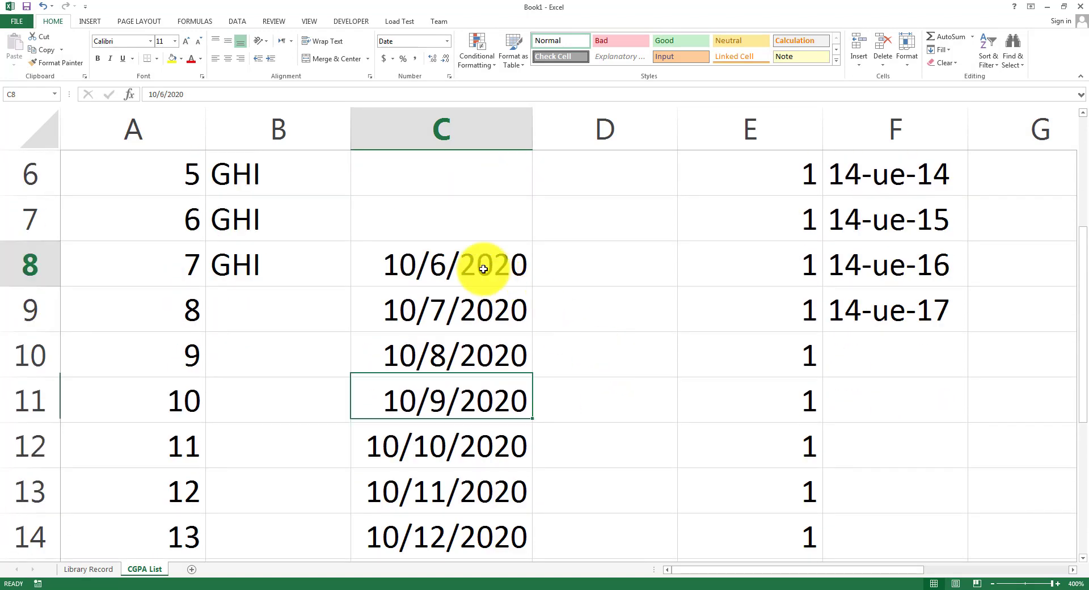
left_click(455, 311)
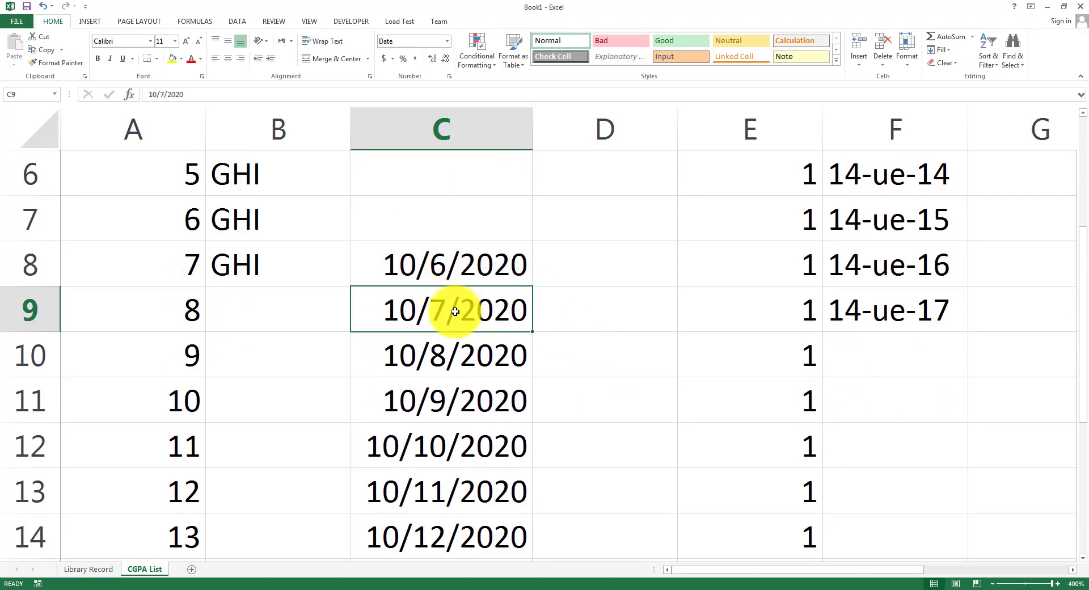
left_click(463, 272)
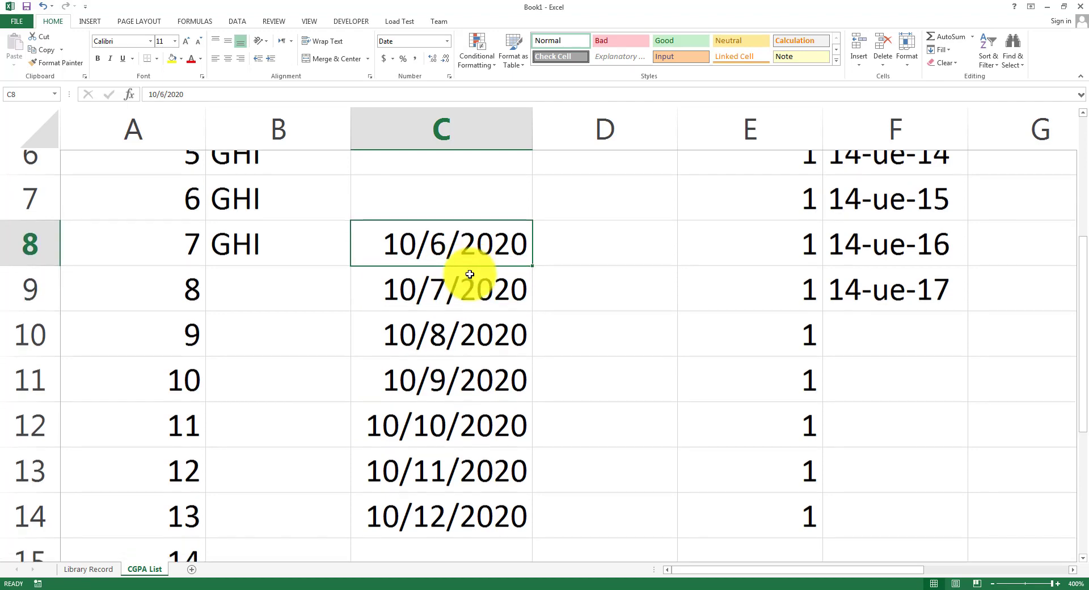
scroll(468, 275, "down", 1)
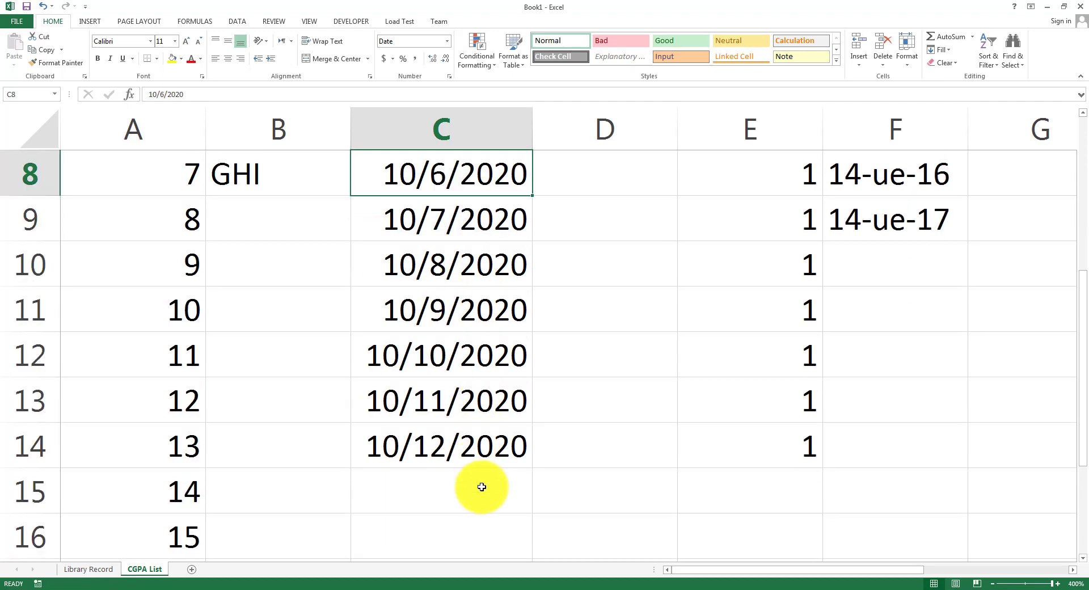
left_click(433, 584)
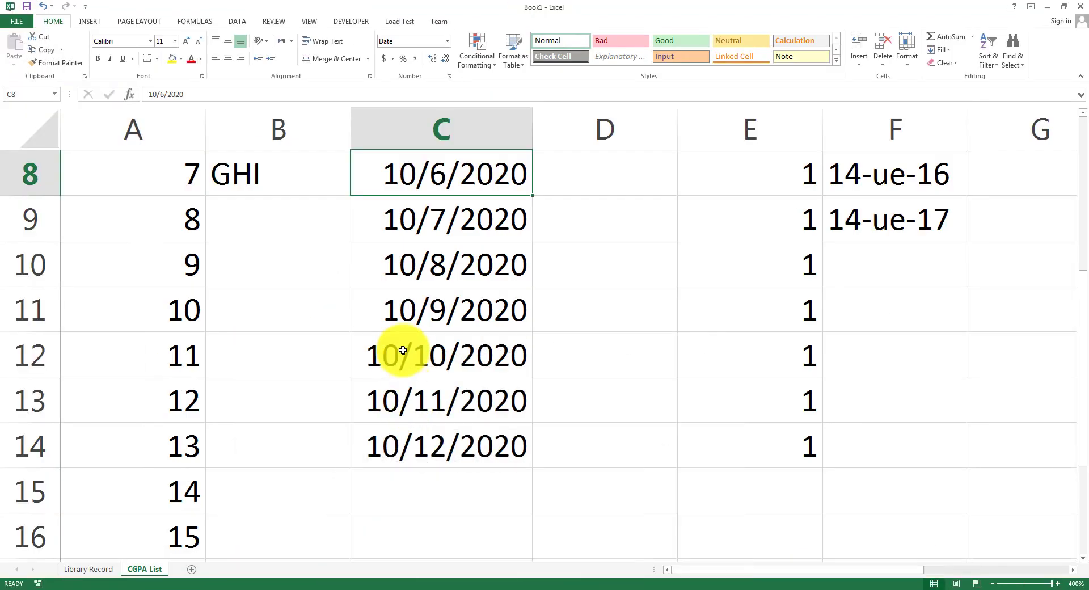
left_click(397, 354)
scroll(403, 354, "up", 2)
scroll(403, 354, "up", 1)
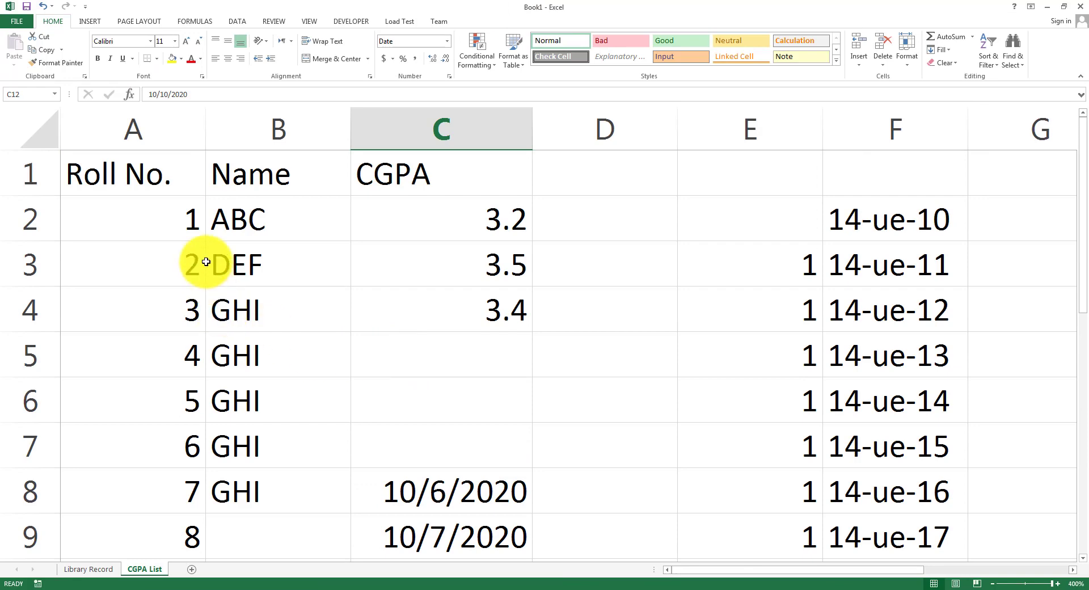
Step: Look through the Number, Currency, Accounting, Date and Time categories in Format Cells for A2, leaving its format unchanged
left_click(177, 220)
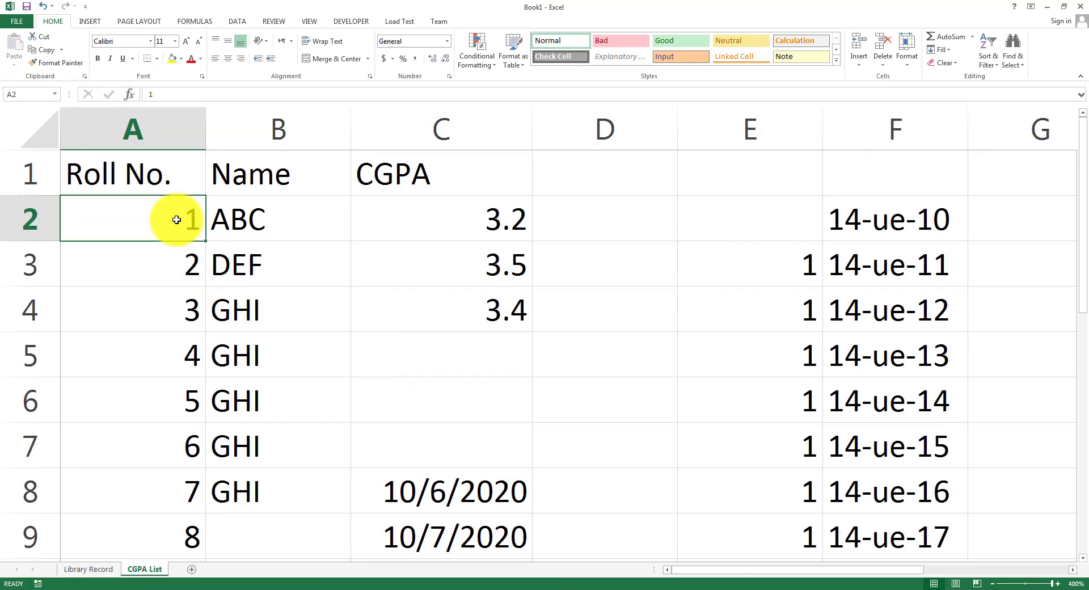
key("ctrl+1")
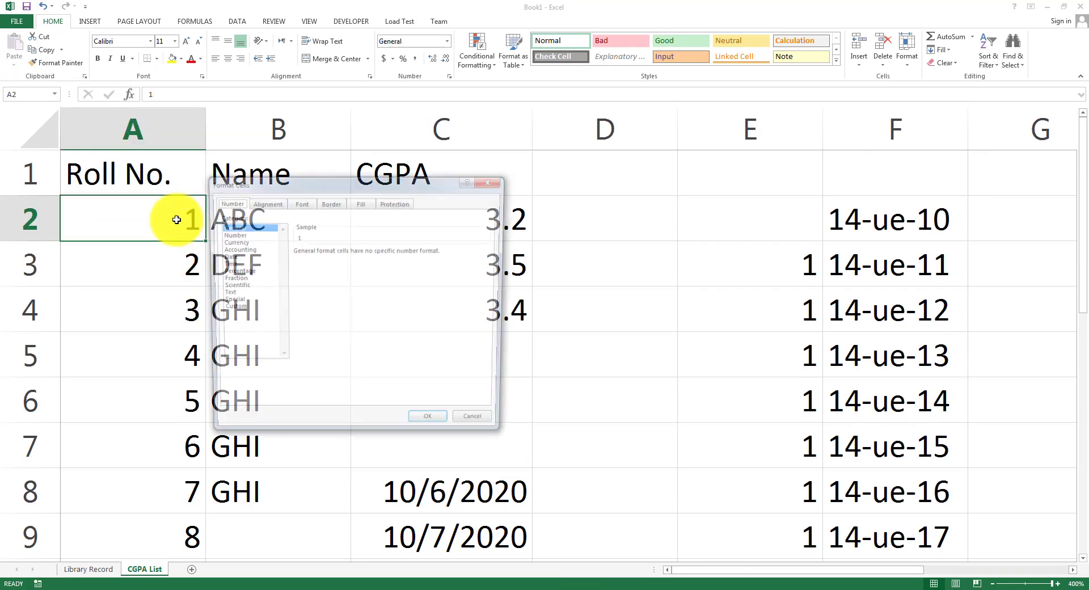
left_click_drag(239, 195, 559, 187)
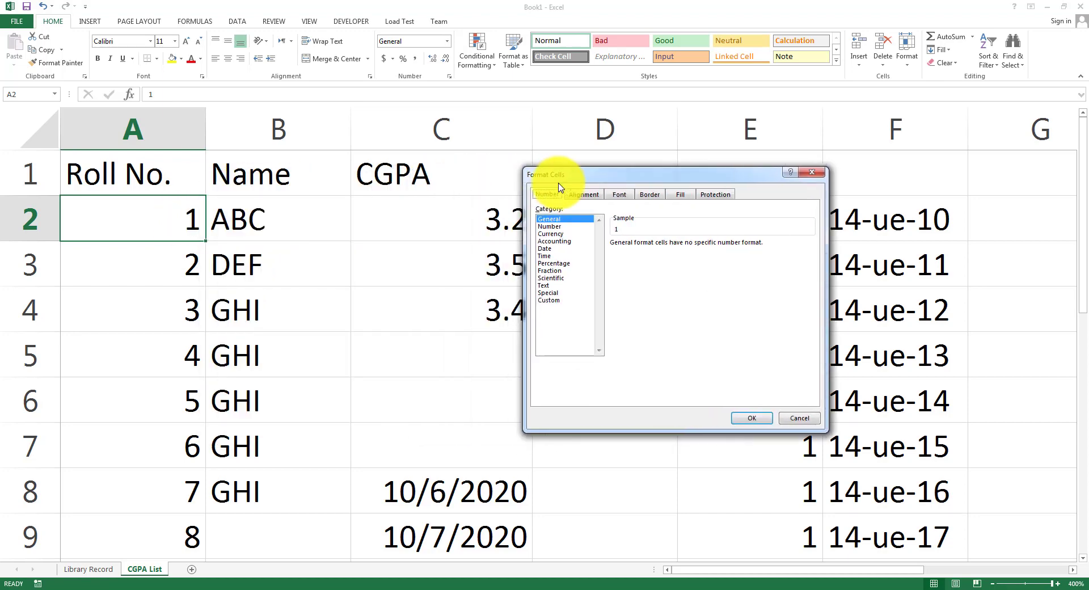
left_click(560, 227)
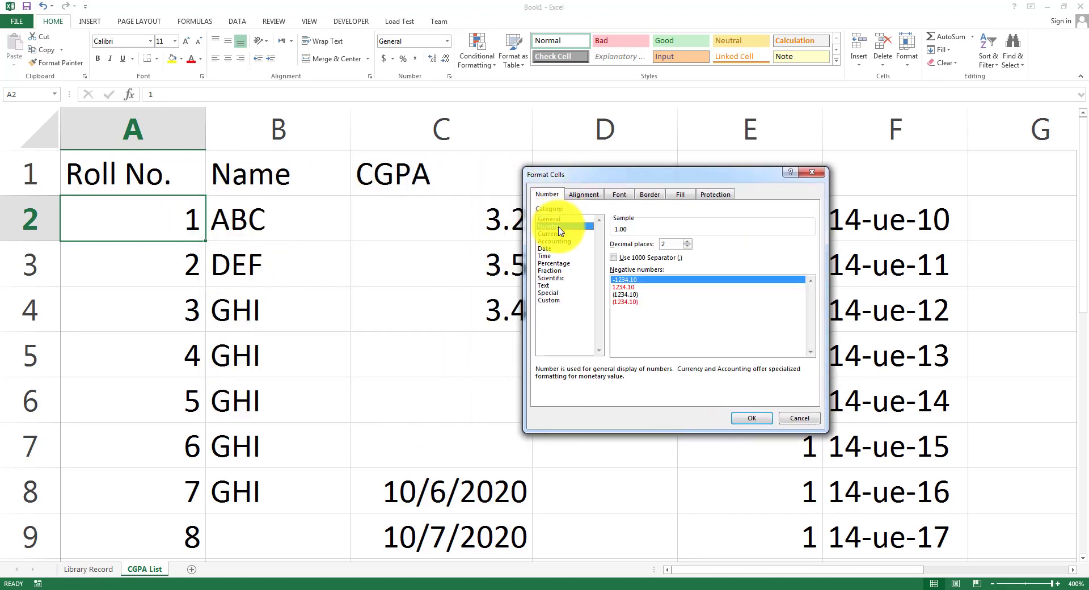
left_click(560, 234)
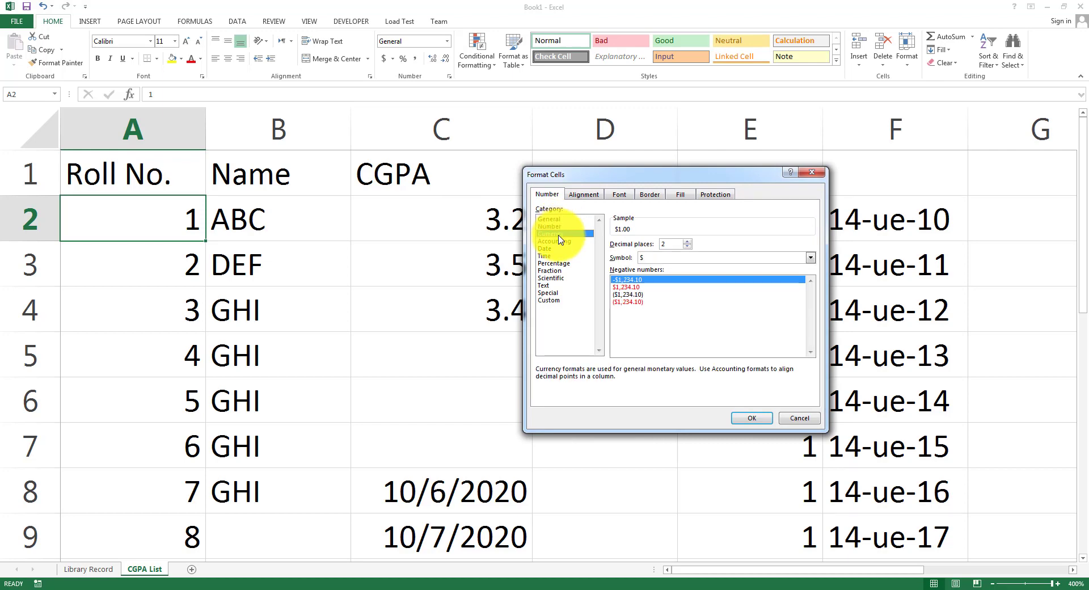
left_click(563, 241)
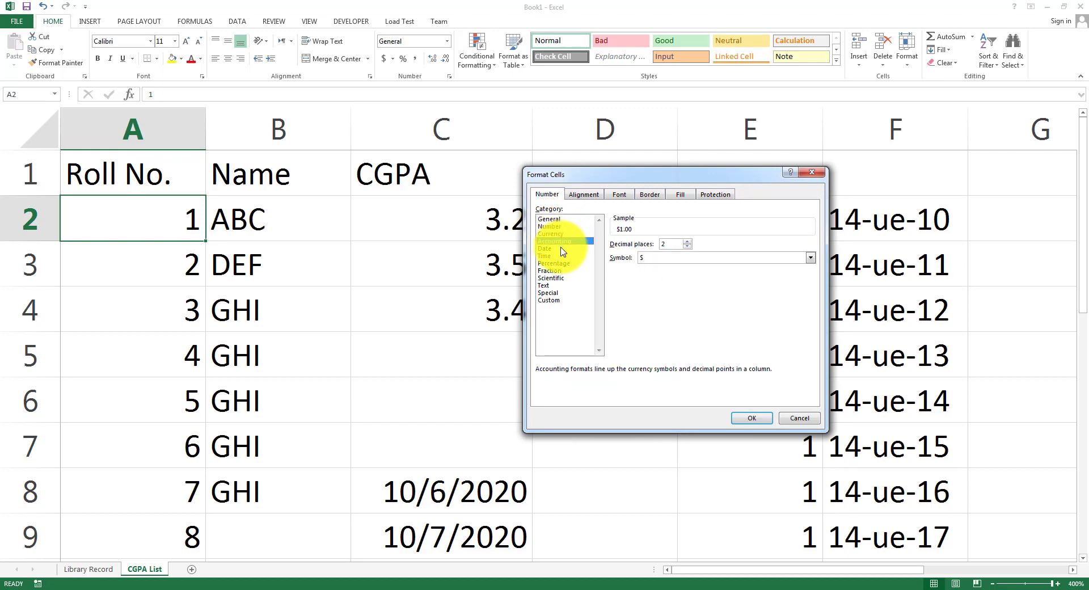
left_click(563, 250)
left_click(563, 256)
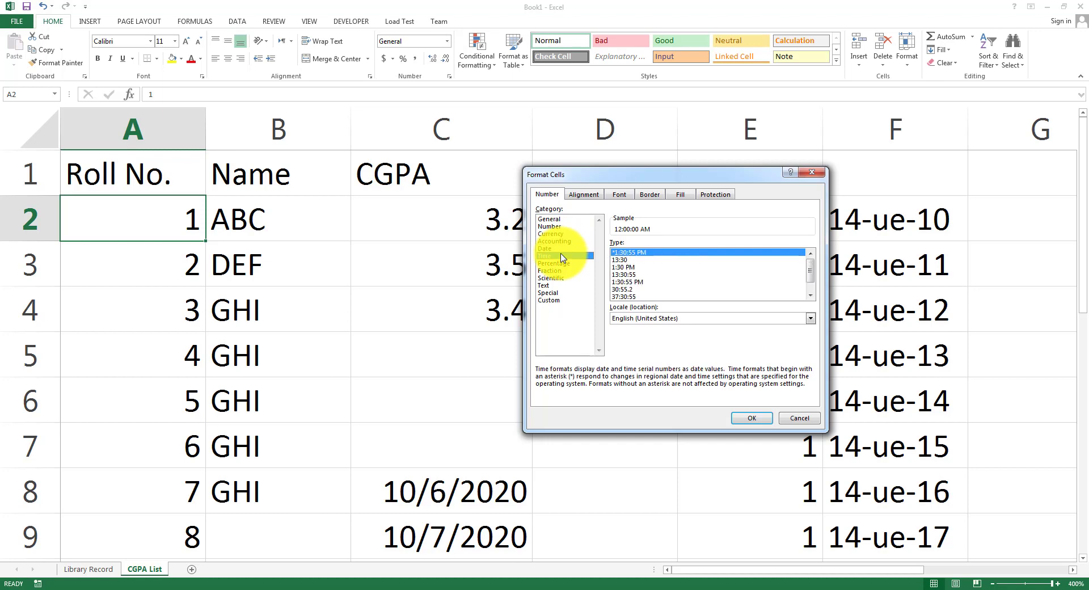
key("Escape")
Step: Format the date in C8 with the "March 14, 2012" date type and widen column C to fit it
left_click(539, 439)
scroll(539, 440, "down", 1)
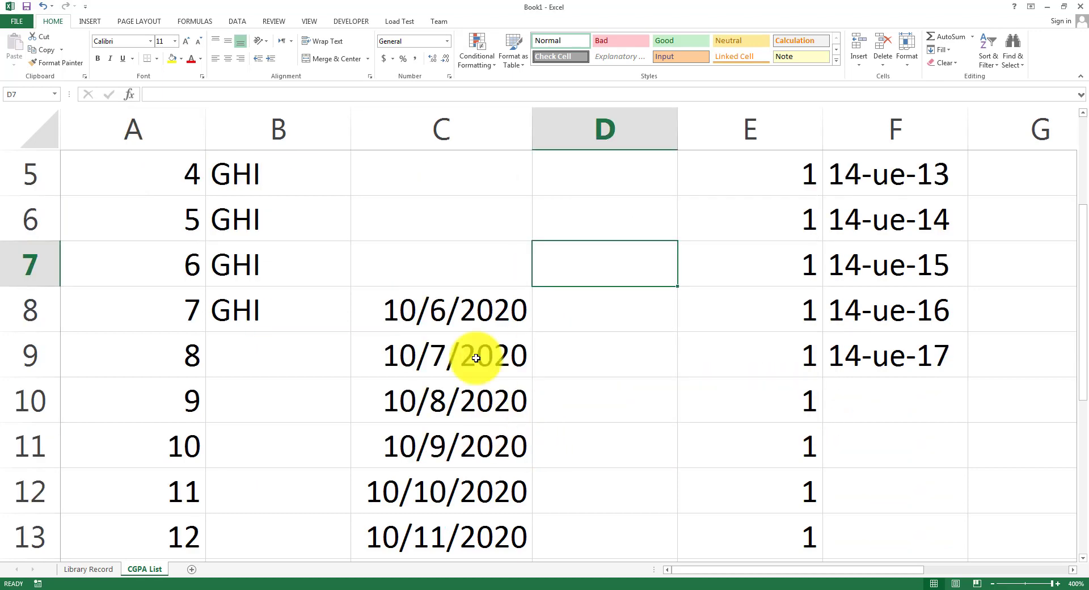
left_click(469, 317)
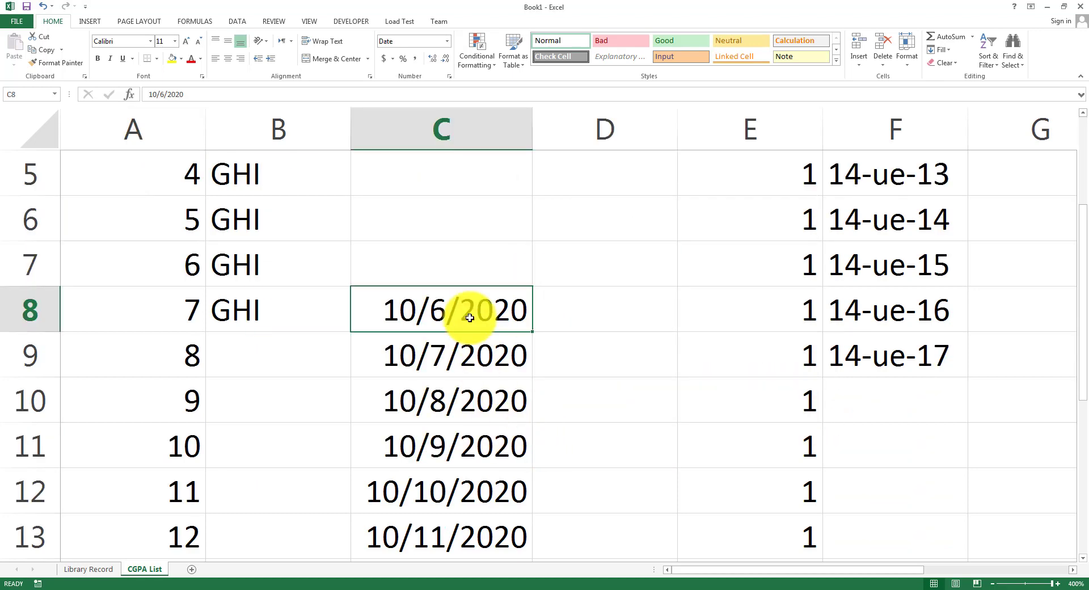
key("ctrl+1")
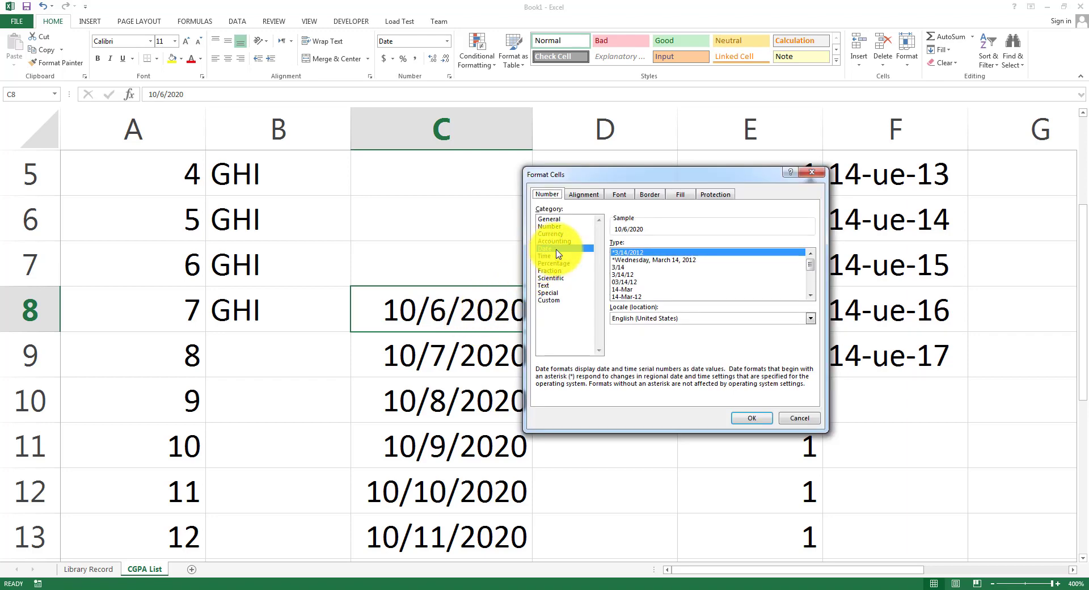
left_click(630, 281)
scroll(645, 288, "down", 1)
scroll(658, 288, "down", 1)
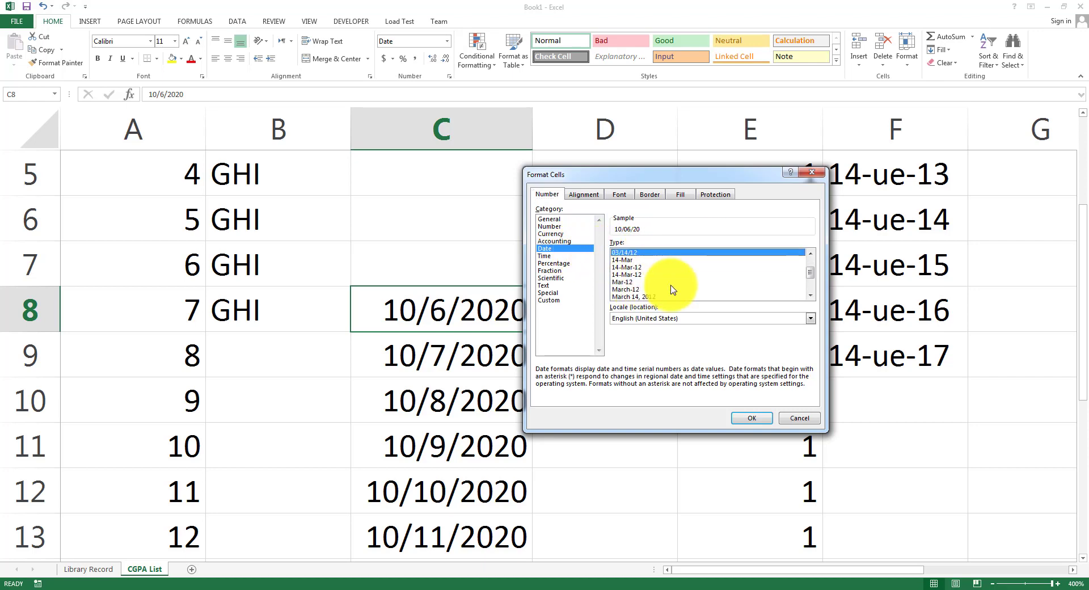
scroll(673, 289, "down", 1)
left_click(635, 289)
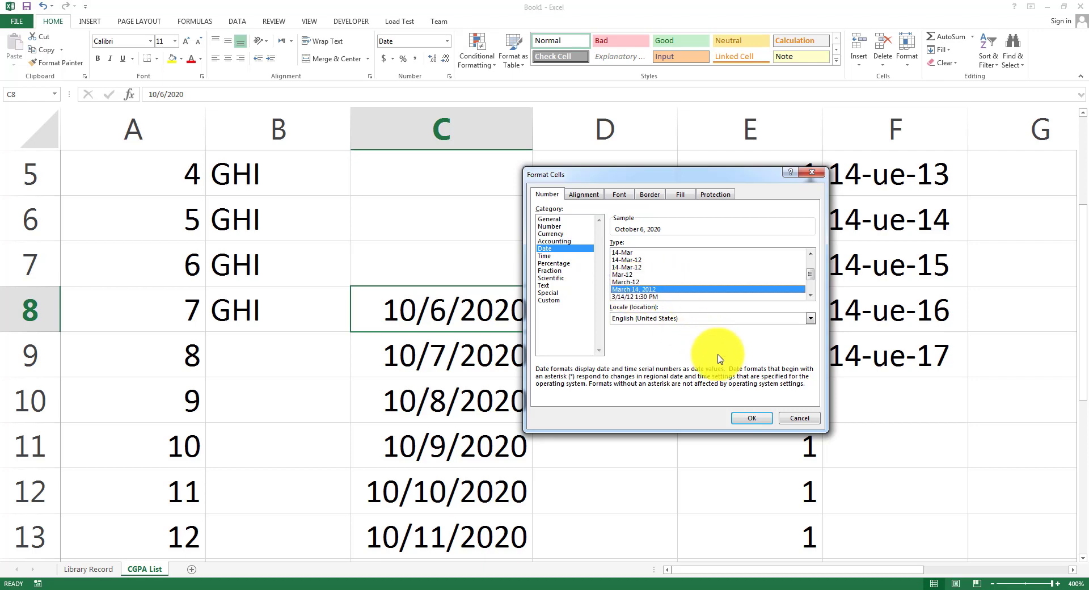
left_click(738, 414)
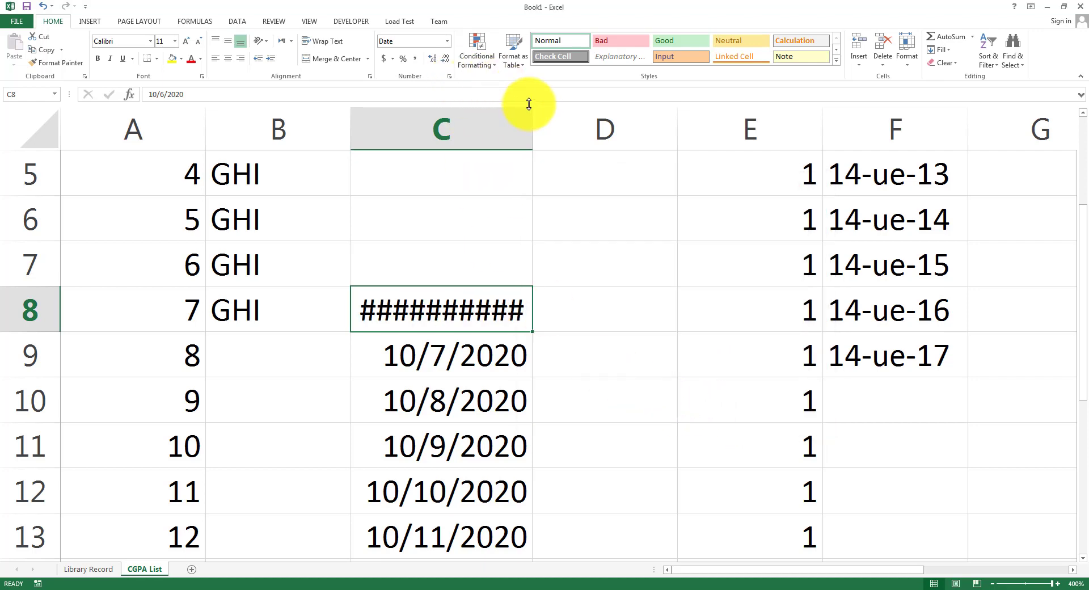
left_click_drag(533, 111, 633, 113)
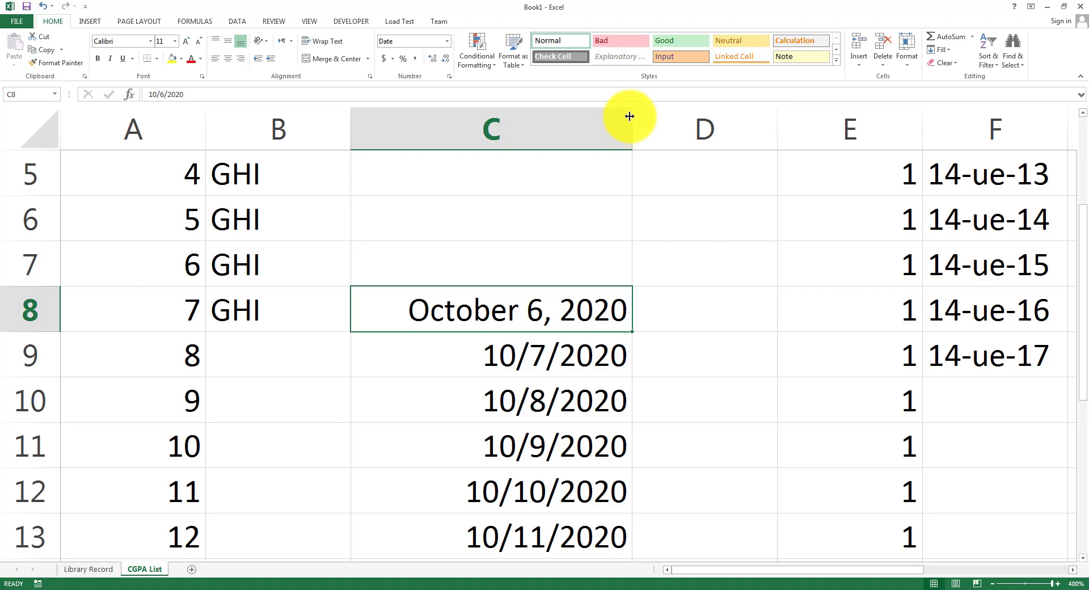
Step: Format the date in C9 with the "14-Mar-2012" date type
left_click(574, 355)
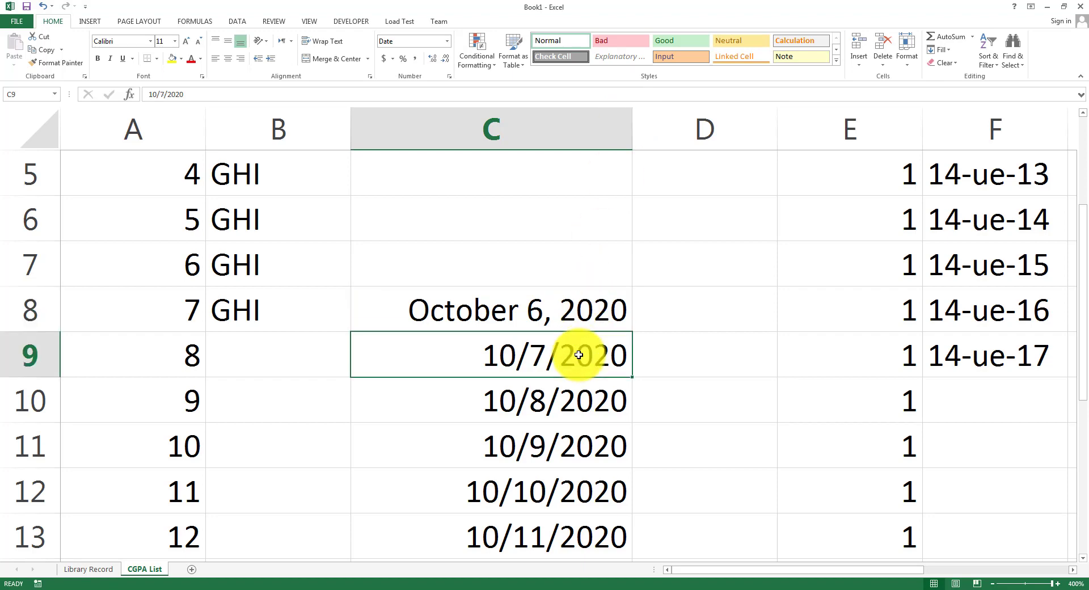
key("ctrl+1")
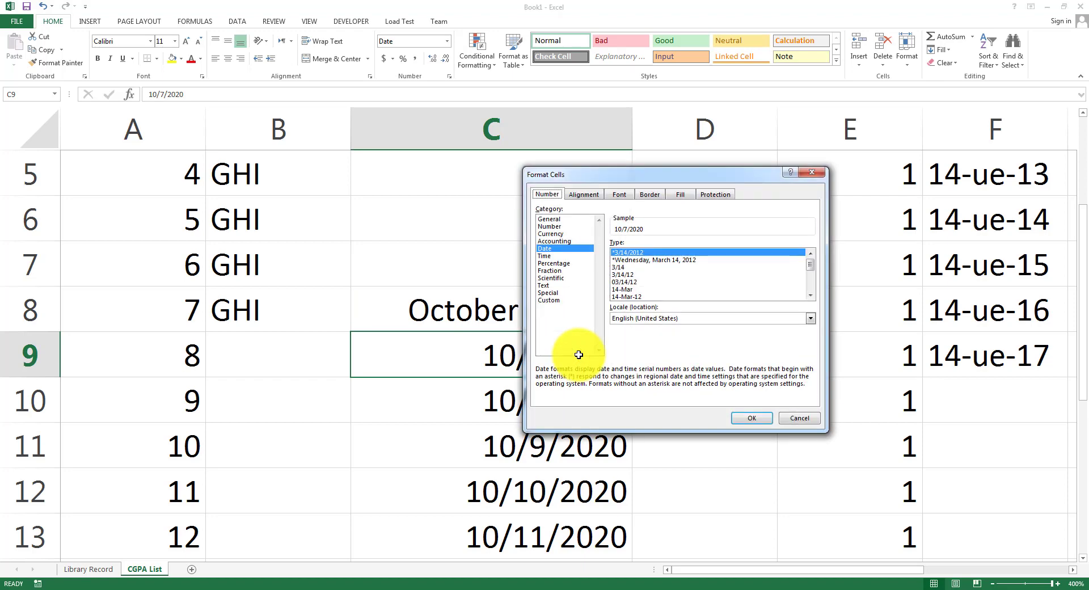
left_click(635, 266)
scroll(644, 281, "down", 3)
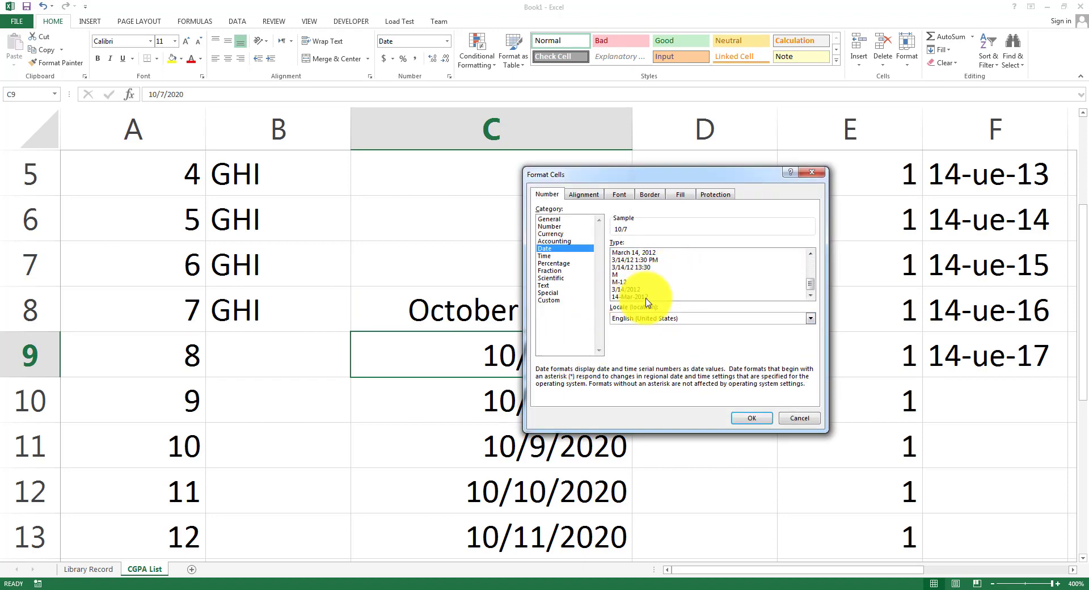
left_click(647, 296)
left_click(751, 418)
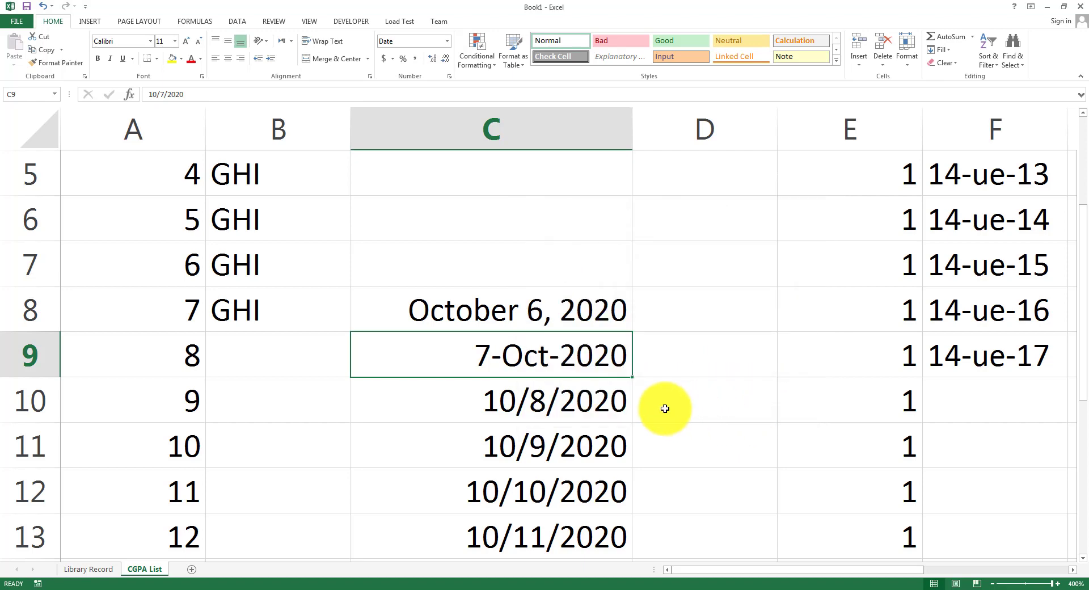
left_click(665, 408)
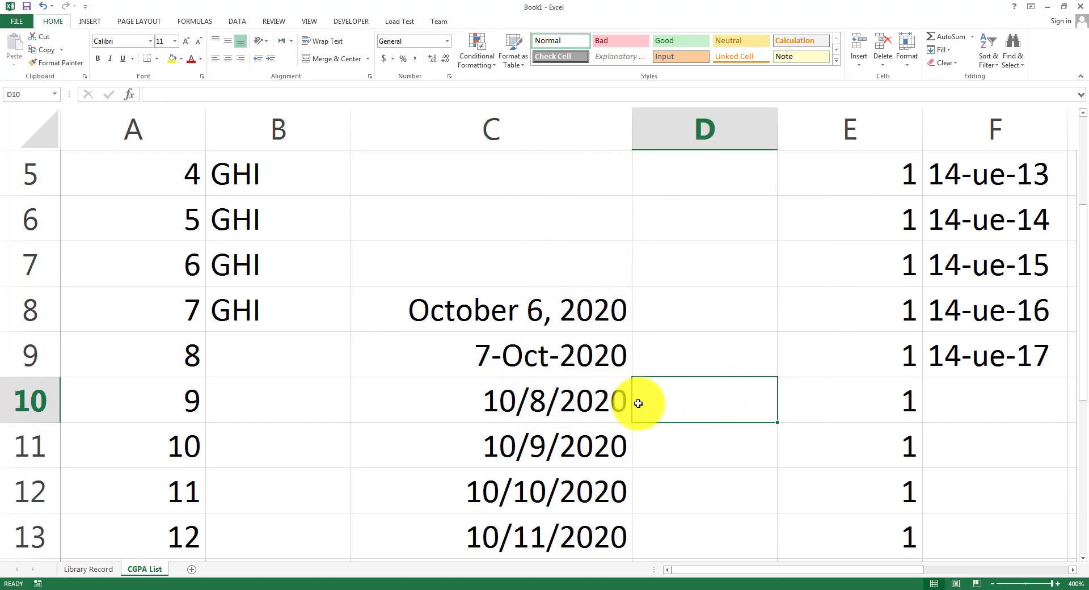
Step: Extend the long-format date in C8 down to C14 with the fill handle and review the filled dates
left_click(624, 314)
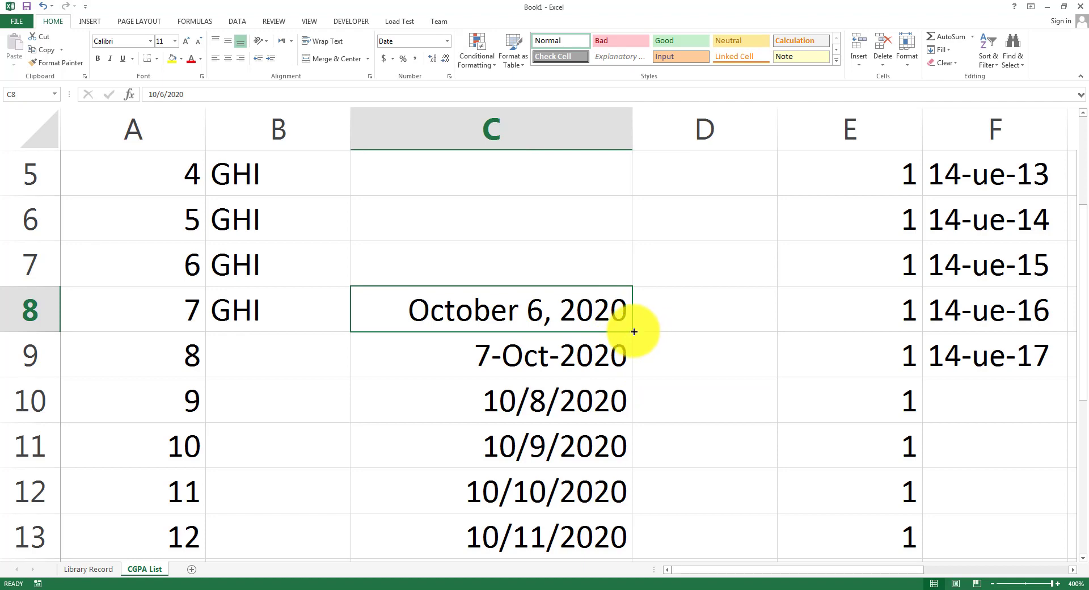
left_click_drag(633, 331, 627, 401)
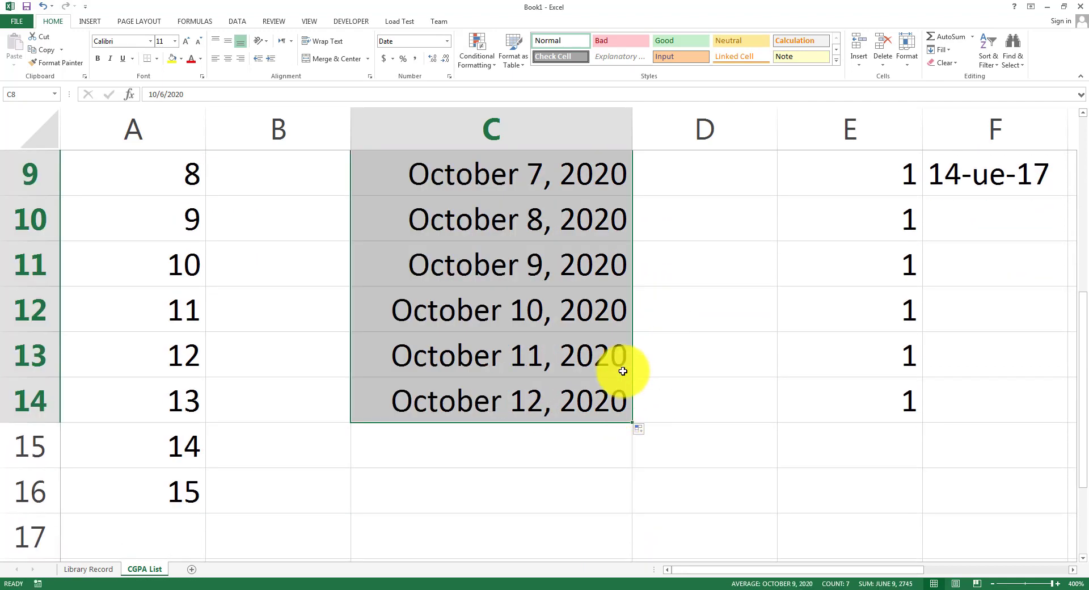
scroll(574, 359, "up", 2)
scroll(562, 321, "down", 1)
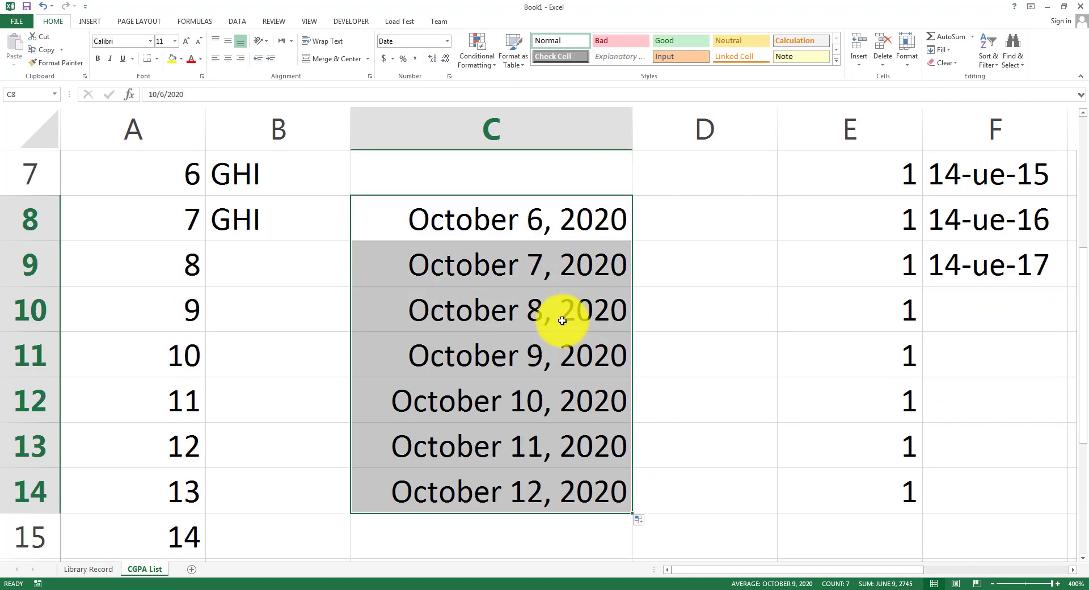
scroll(562, 320, "down", 2)
scroll(570, 335, "up", 2)
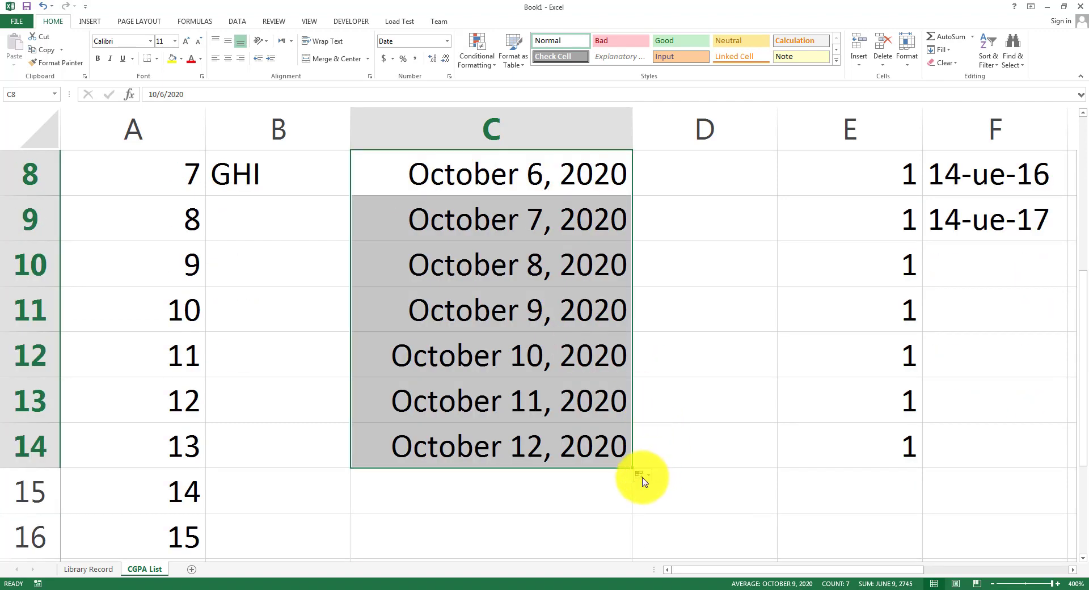
Step: Switch the auto fill option for C8:C14 to Copy Cells and after that to Fill Days
left_click(645, 480)
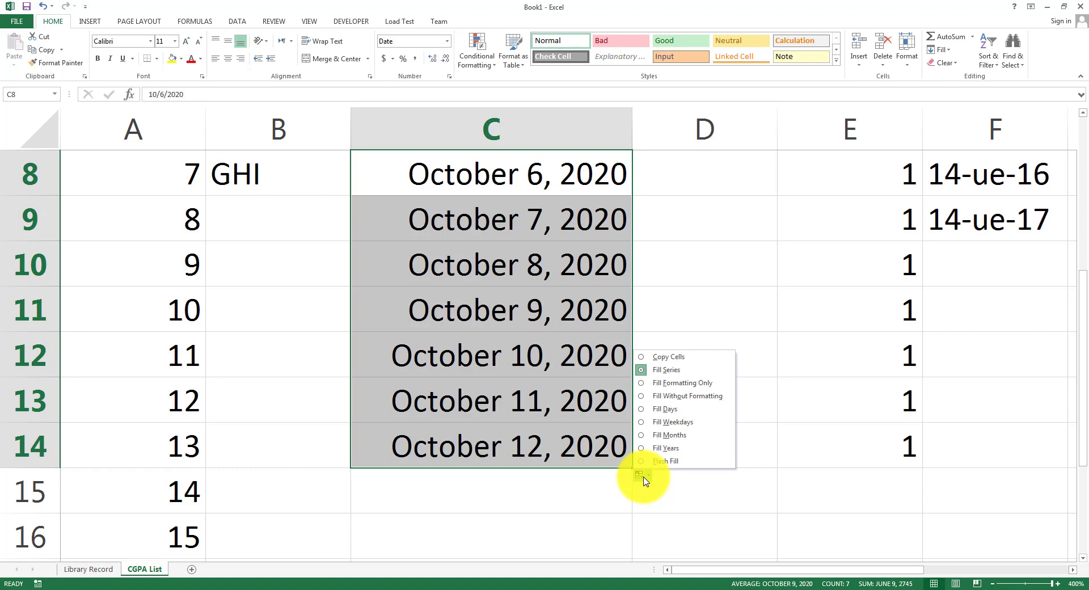
left_click(658, 358)
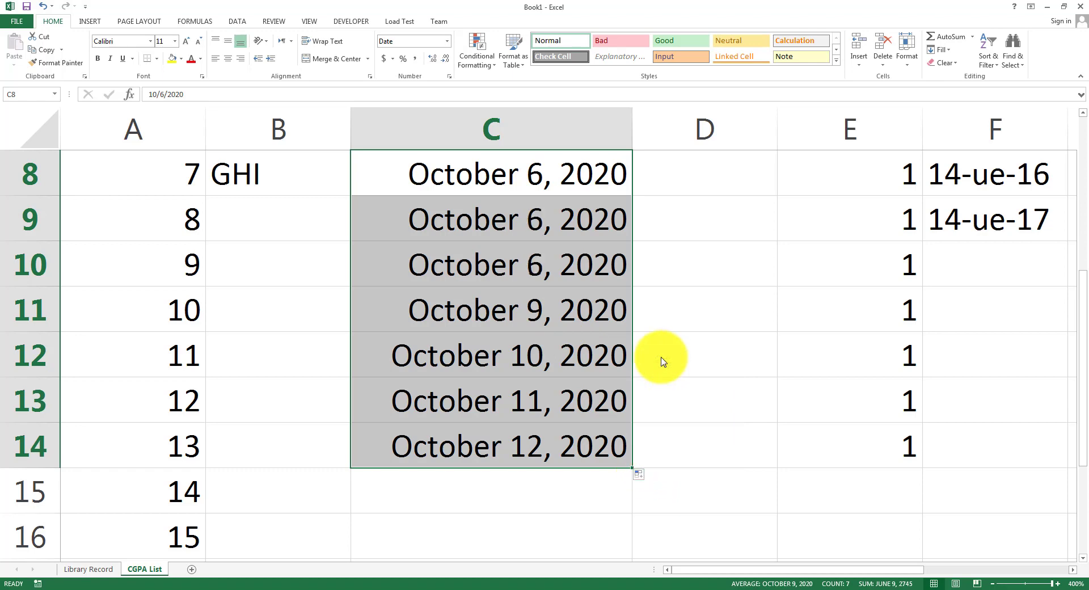
left_click(644, 480)
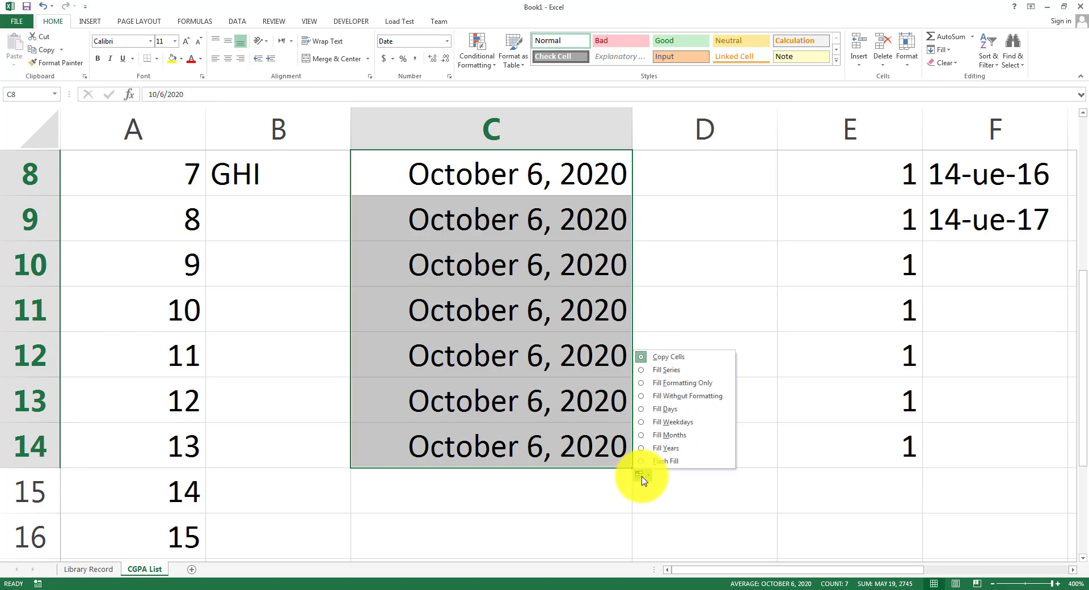
left_click(665, 409)
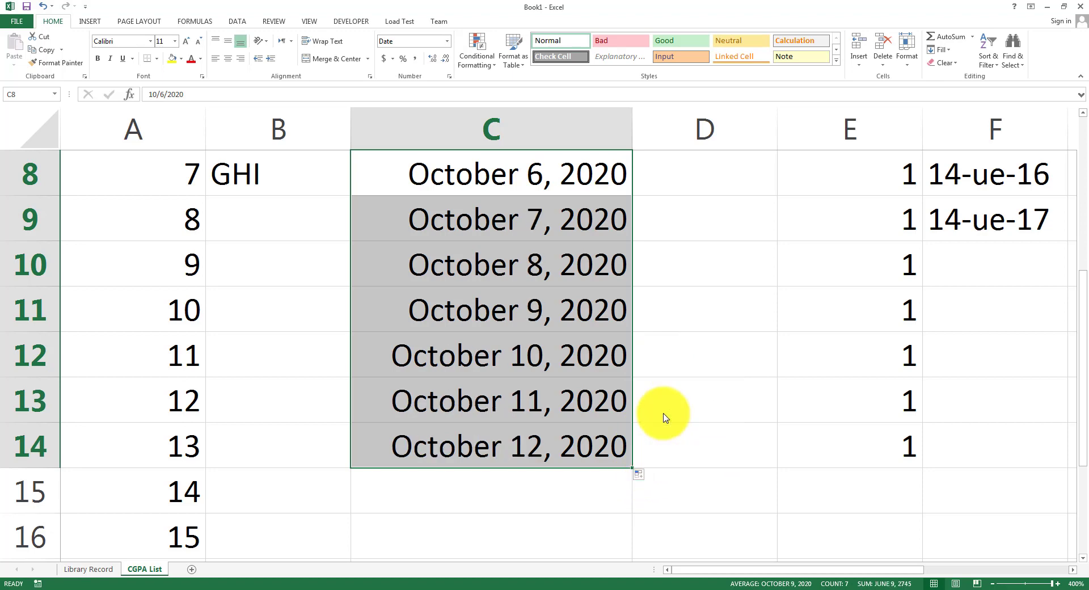
Step: Change the auto fill option for C8:C14 to Fill Months and review the resulting dates
left_click(643, 474)
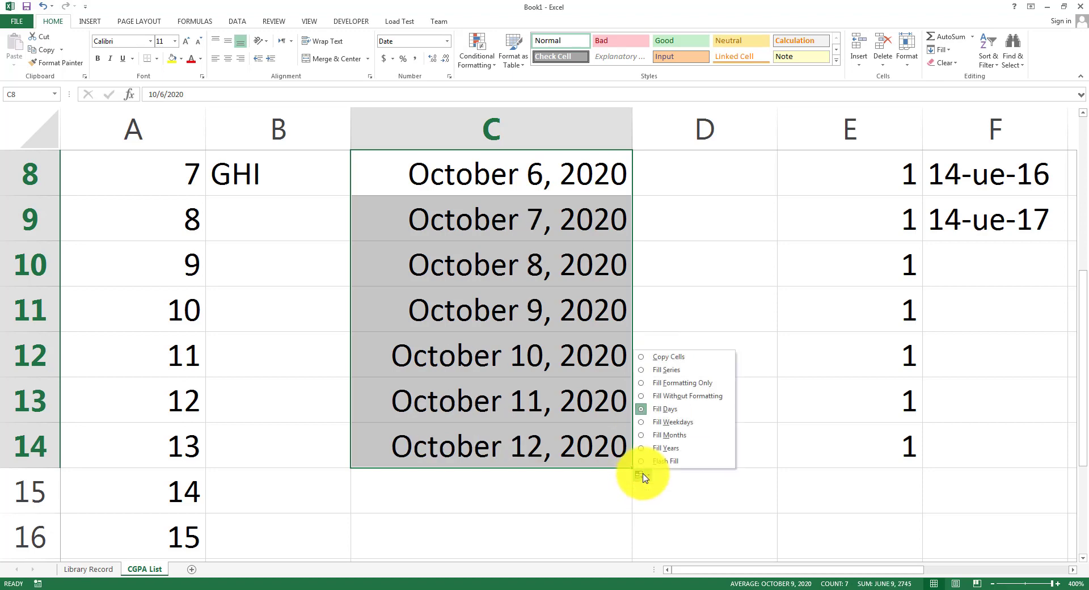
left_click(675, 435)
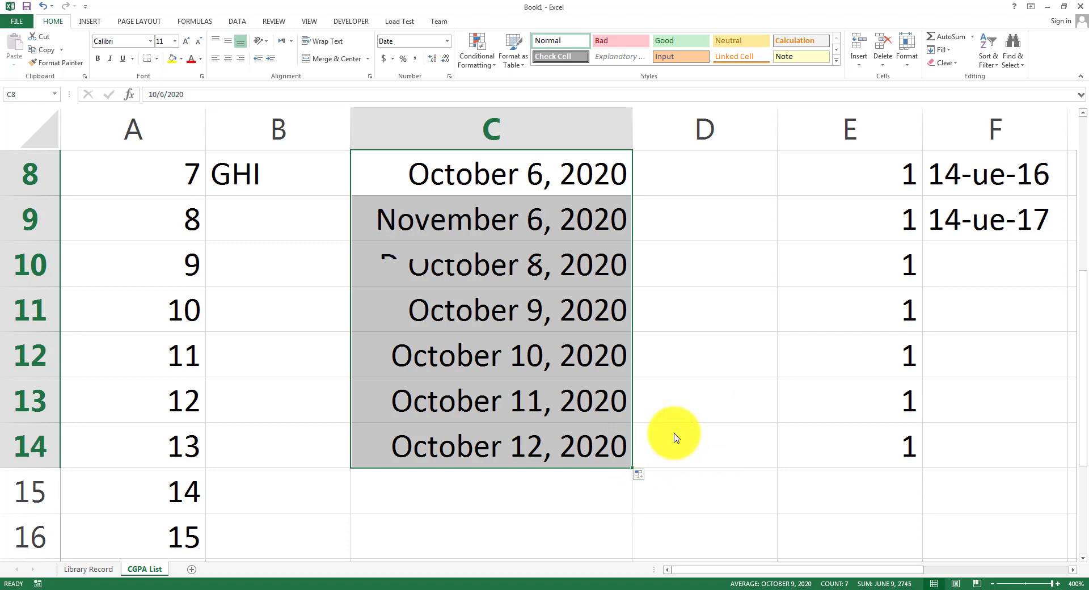
scroll(517, 377, "up", 1)
scroll(522, 378, "down", 1)
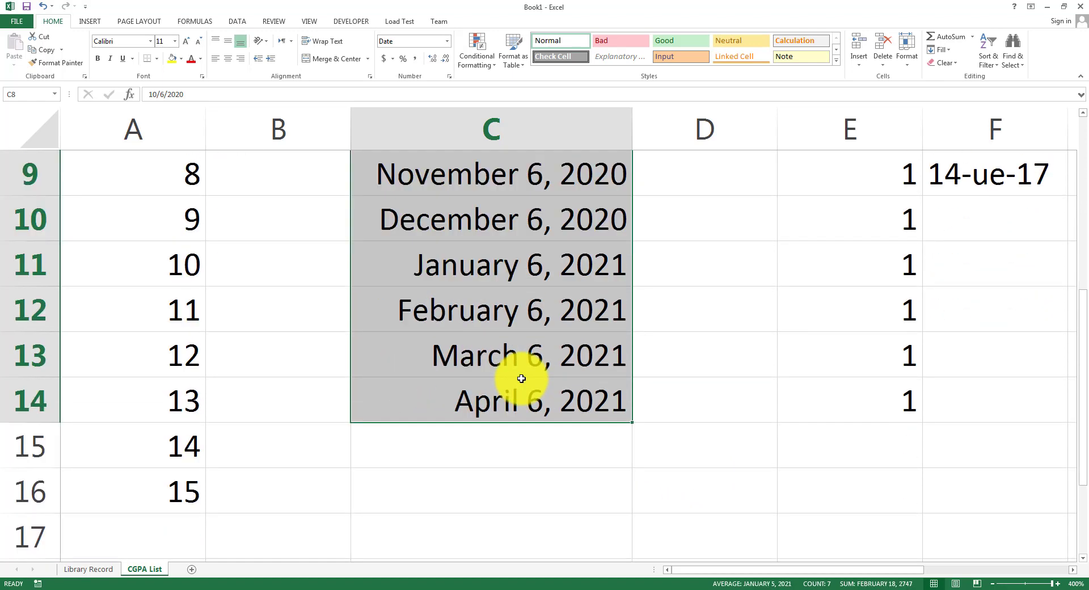
scroll(518, 363, "up", 1)
scroll(518, 363, "down", 1)
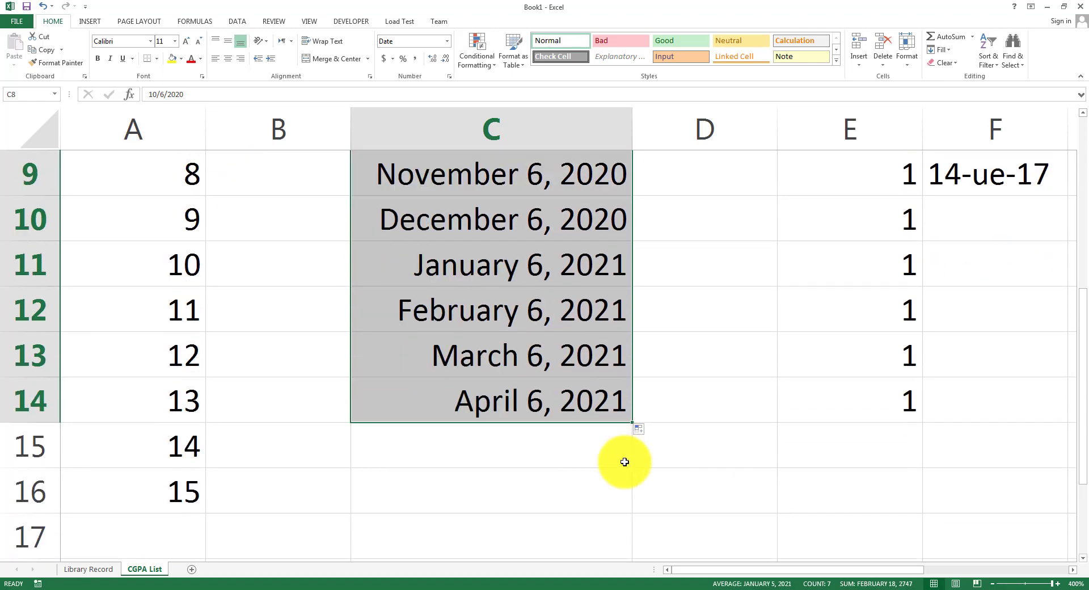
Step: Try Fill Years as the auto fill option for C8:C14, and return the range to Fill Months
left_click(643, 432)
scroll(670, 538, "up", 1)
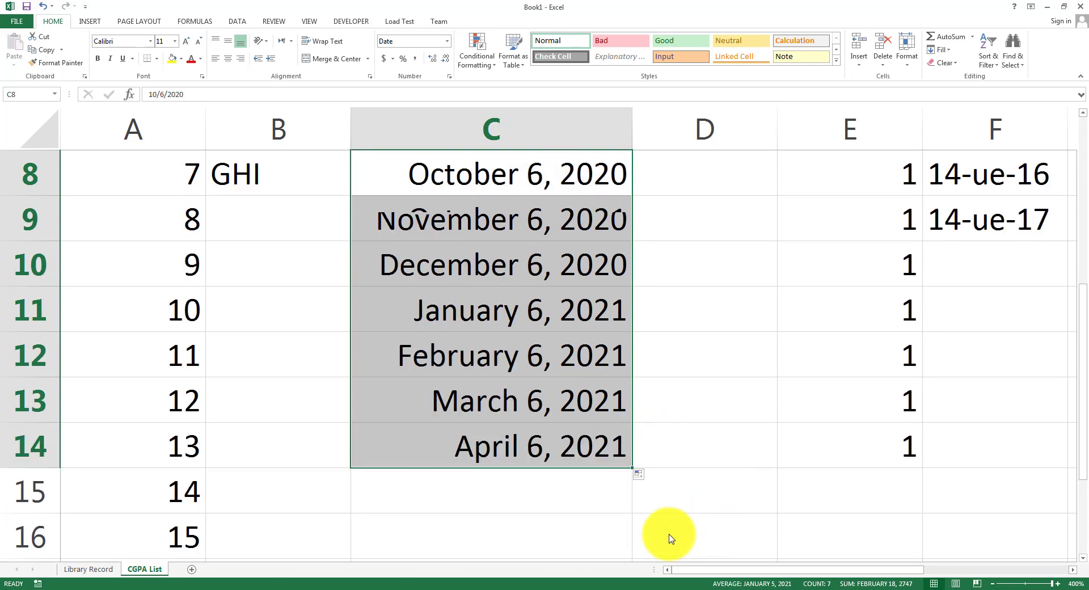
left_click(639, 475)
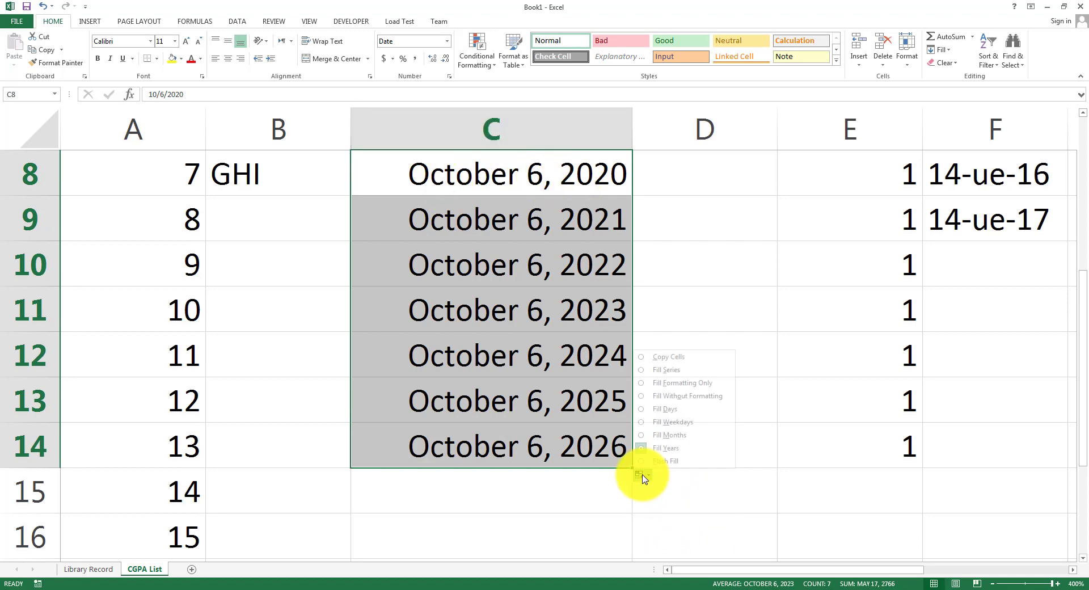
left_click(658, 435)
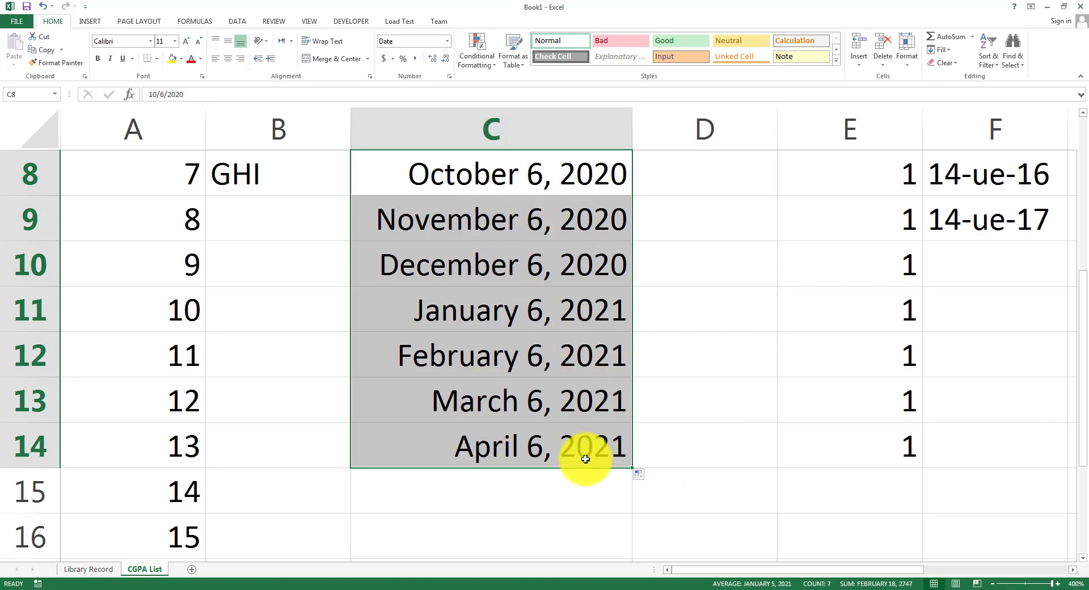
left_click(612, 445)
Step: Preview the Number category in Format Cells for the CGPA value in C2 without applying it
scroll(532, 295, "up", 2)
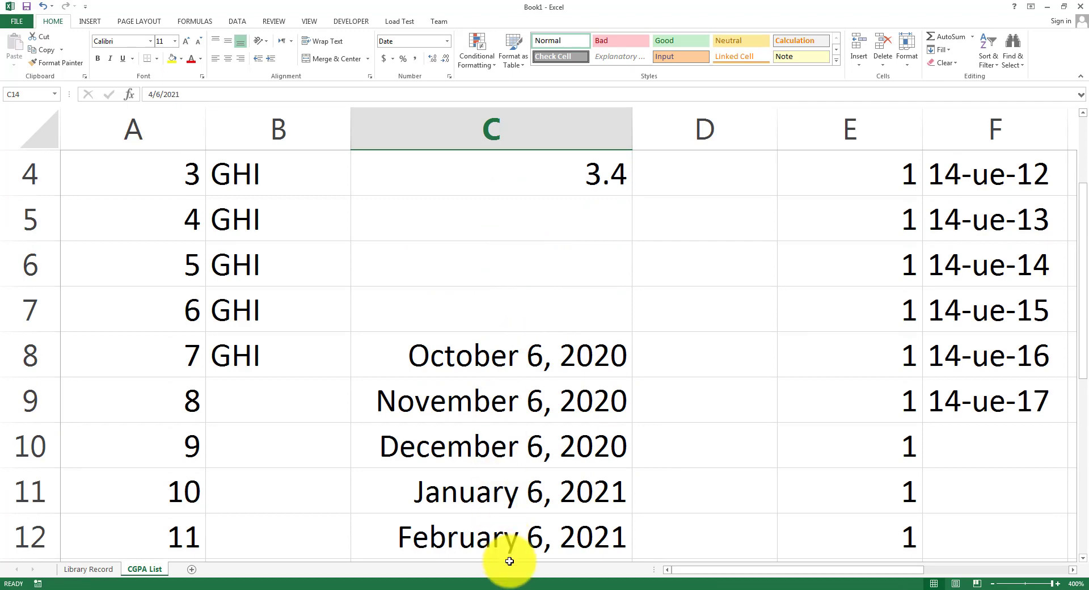
scroll(527, 464, "up", 1)
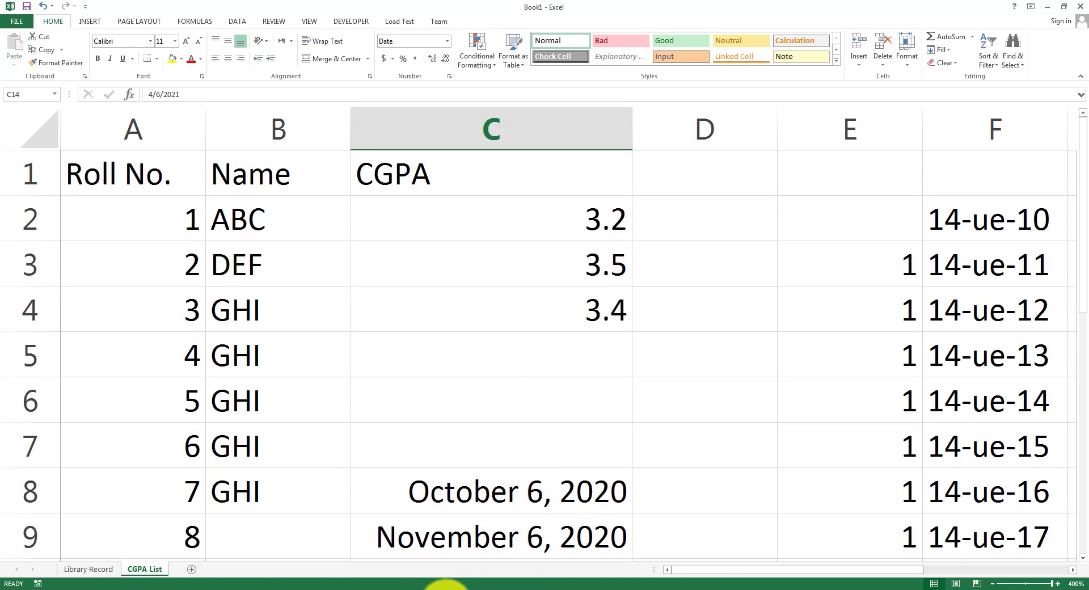
left_click(442, 585)
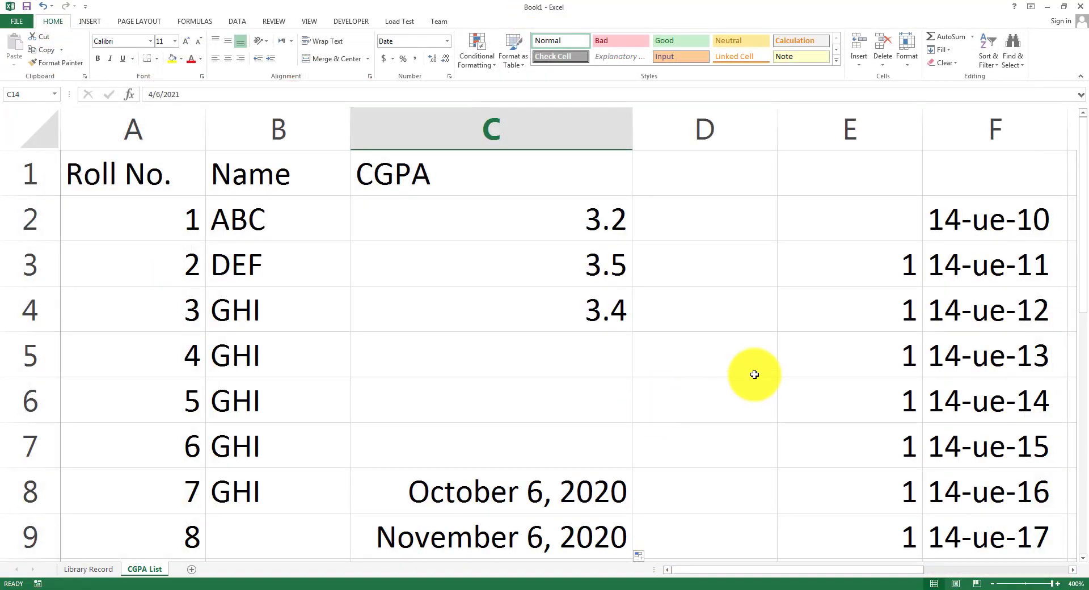
left_click(756, 374)
left_click(604, 216)
key("ctrl+1")
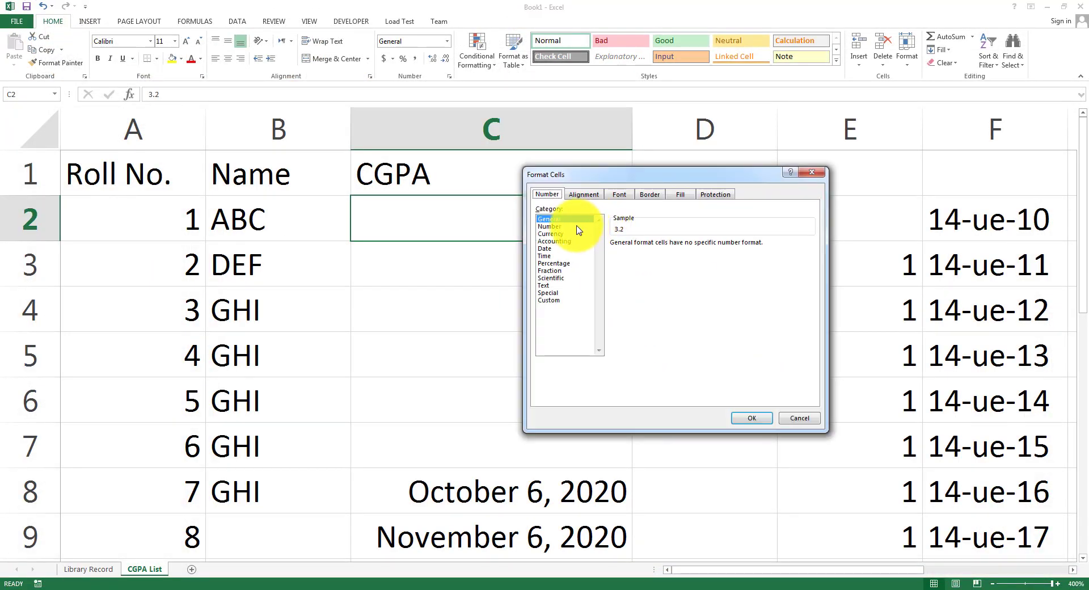
left_click(550, 226)
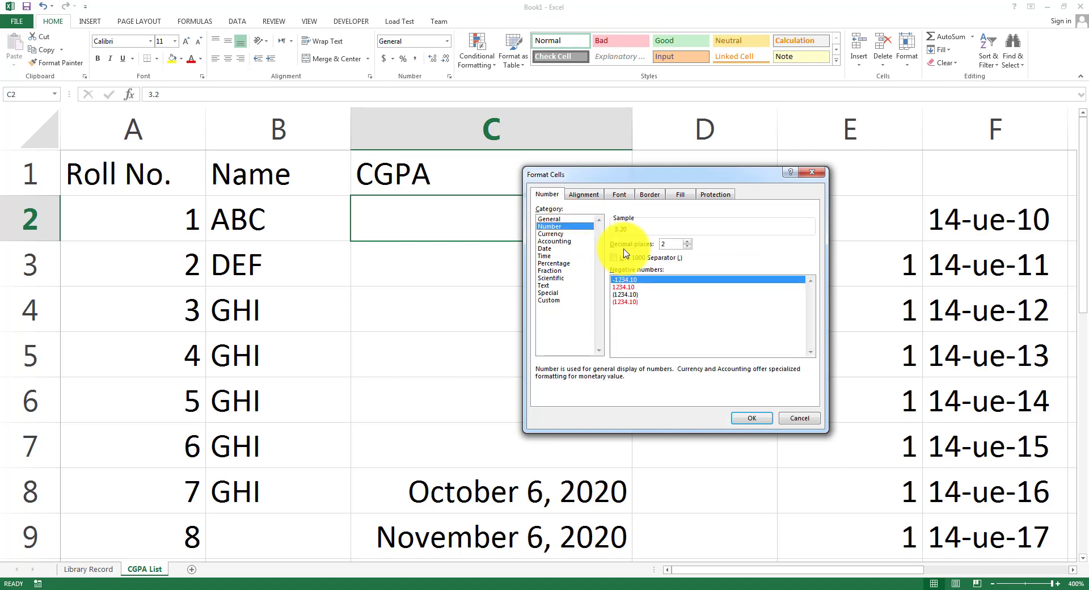
key("Escape")
Step: Check which format category F2 uses in Format Cells and close the dialog without changes
left_click(990, 224)
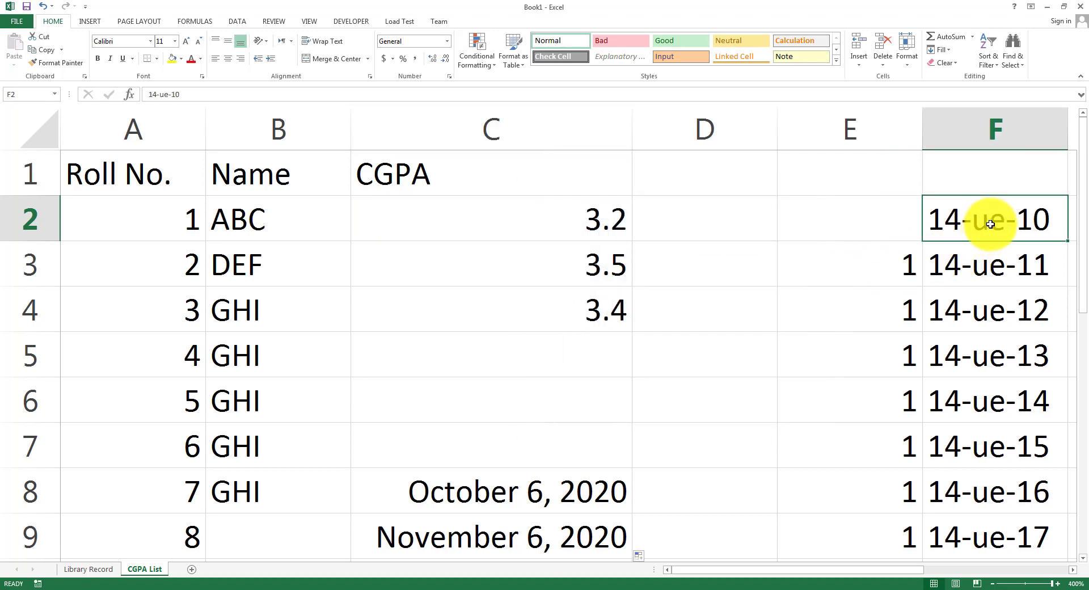
key("ctrl+1")
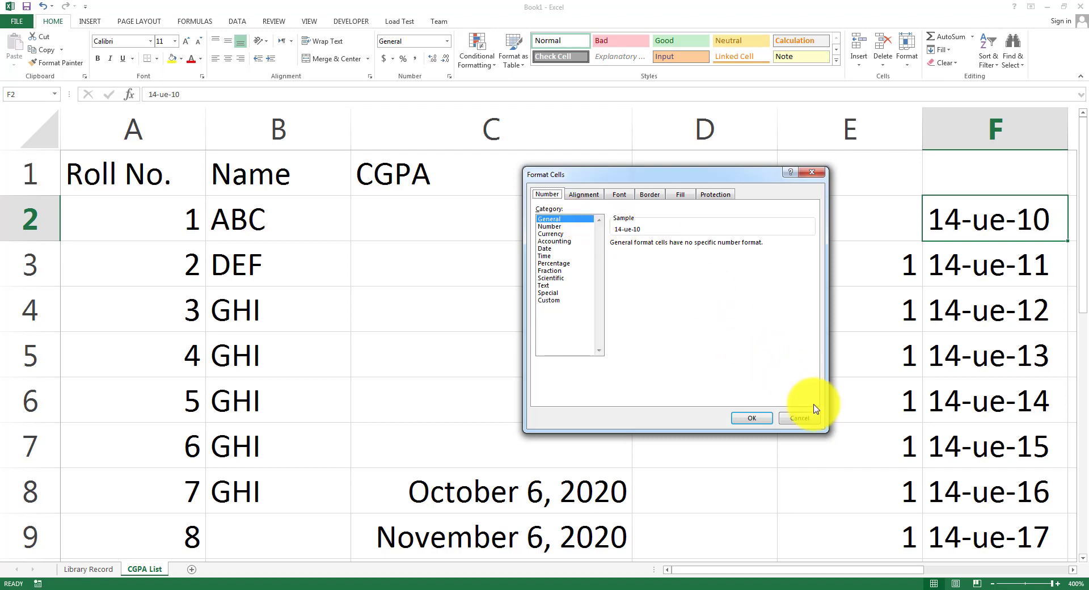
left_click(806, 418)
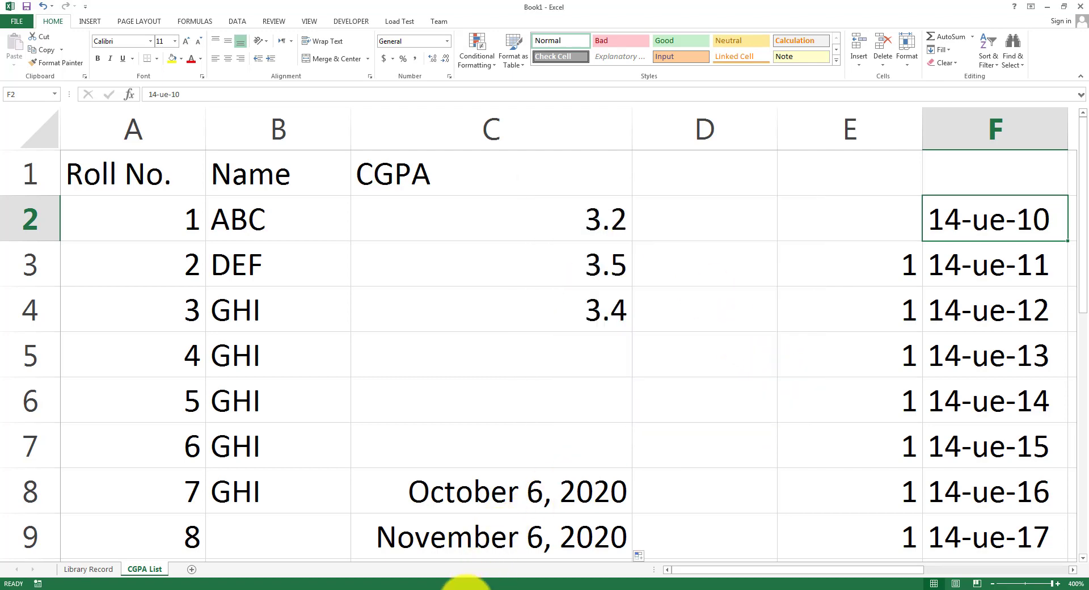
Step: Switch to the PowerPoint outline, highlight the "Enabling borders in print" topic, and return to the Excel workbook
left_click(448, 589)
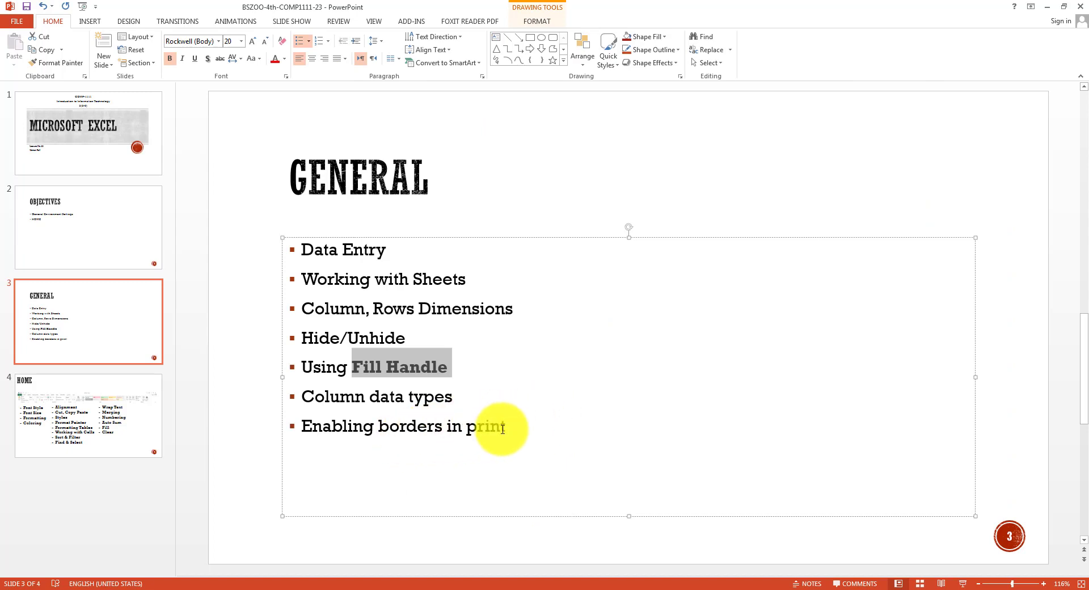
left_click_drag(507, 427, 319, 432)
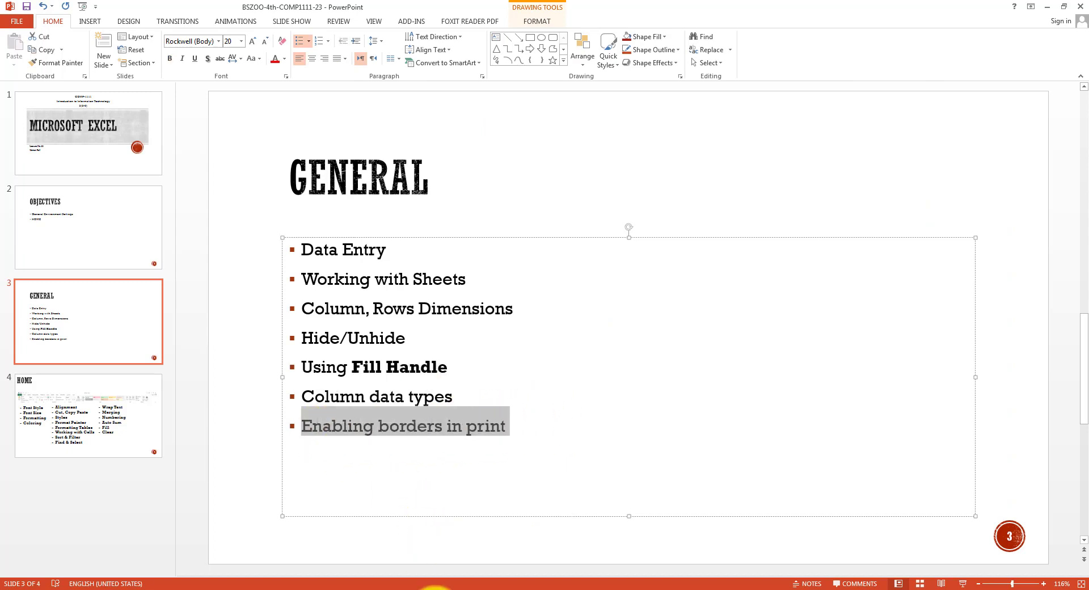
left_click(437, 588)
left_click(437, 589)
left_click(540, 589)
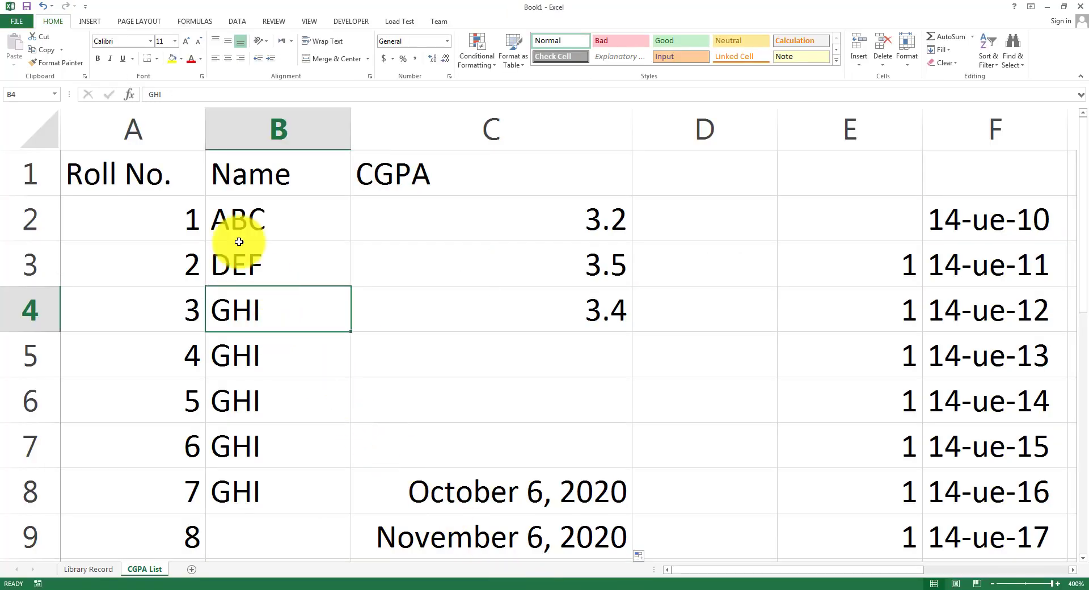
Step: Check how the CGPA List sheet looks in print preview and return to the worksheet
left_click(171, 190)
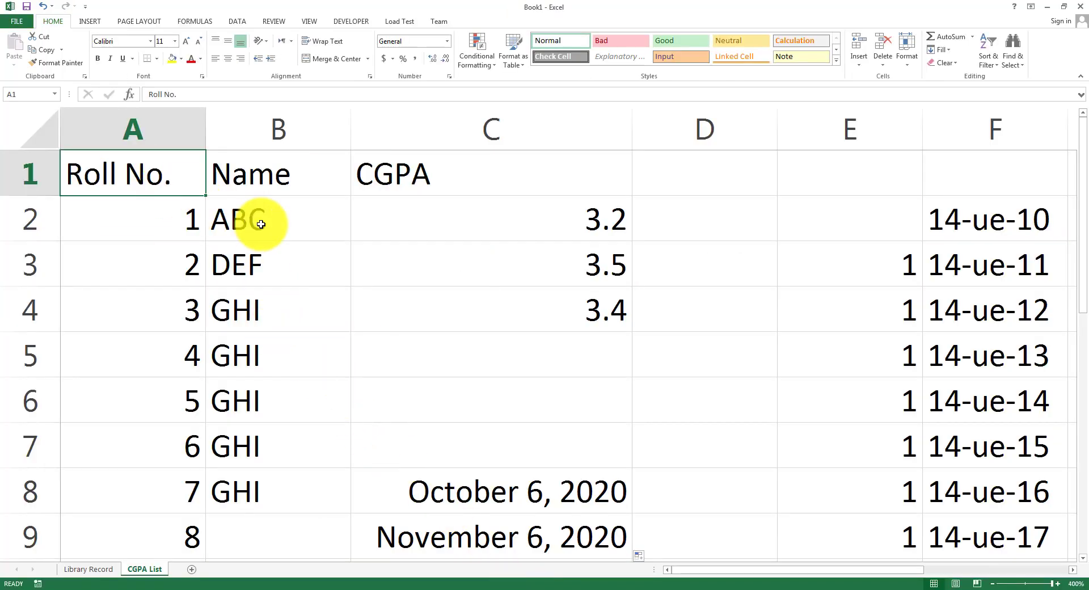
left_click(18, 21)
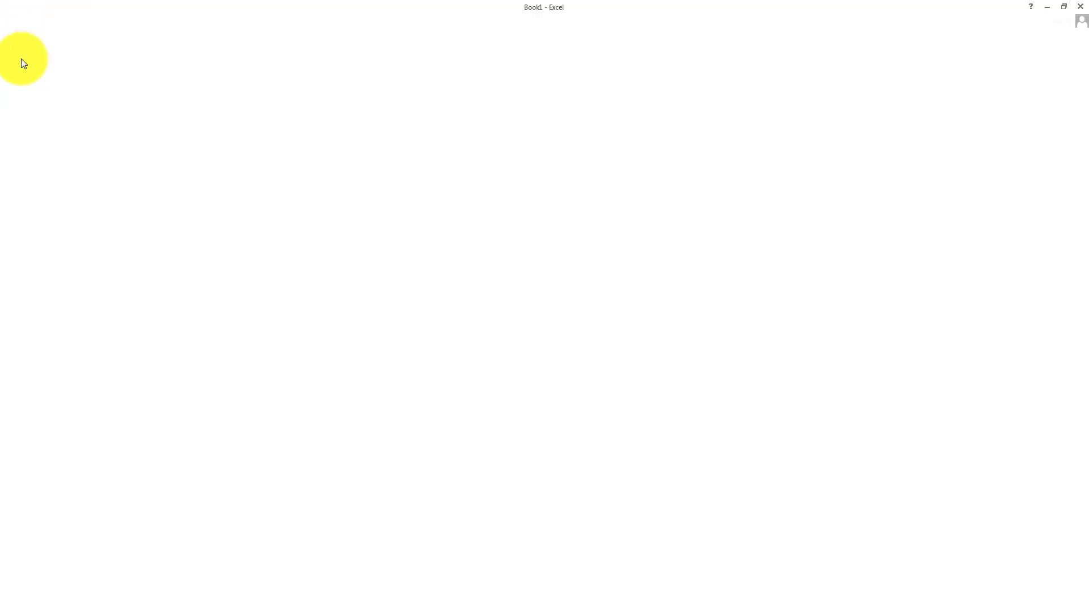
left_click(23, 157)
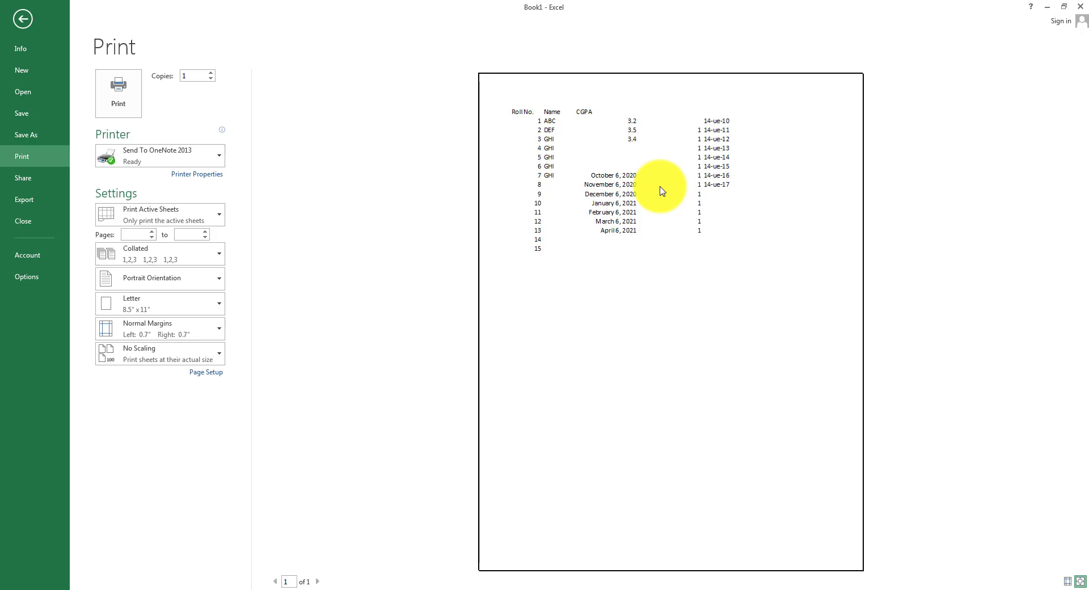
key("Escape")
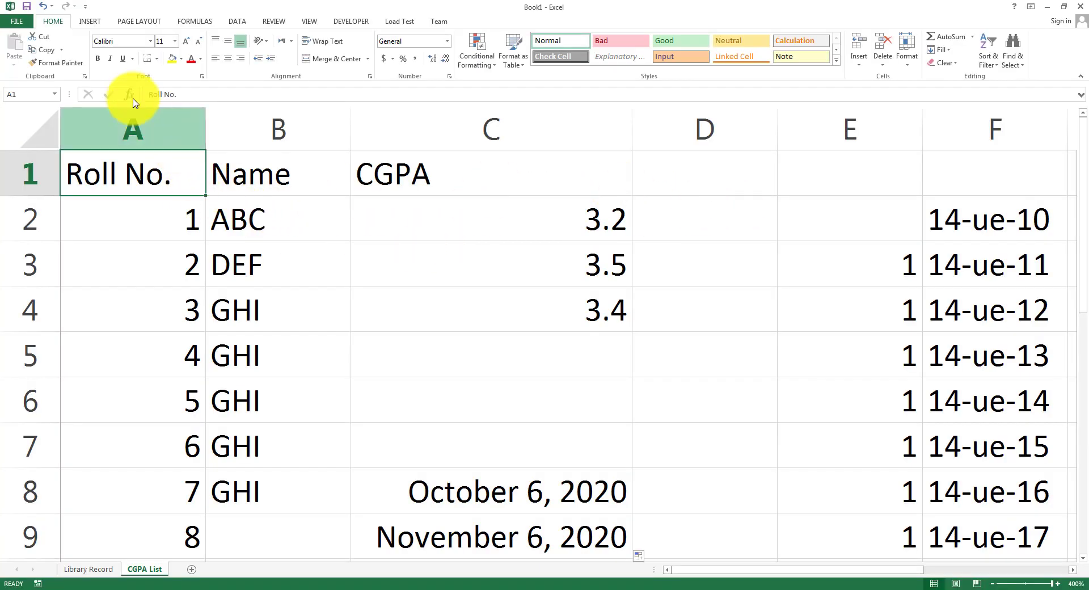
left_click(18, 21)
left_click(23, 157)
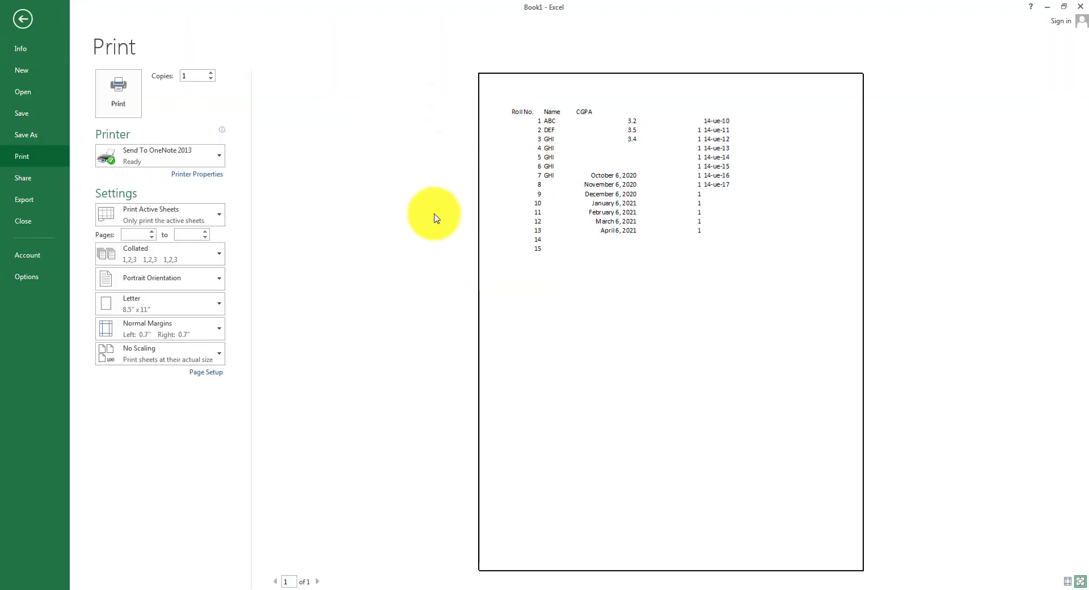
key("Escape")
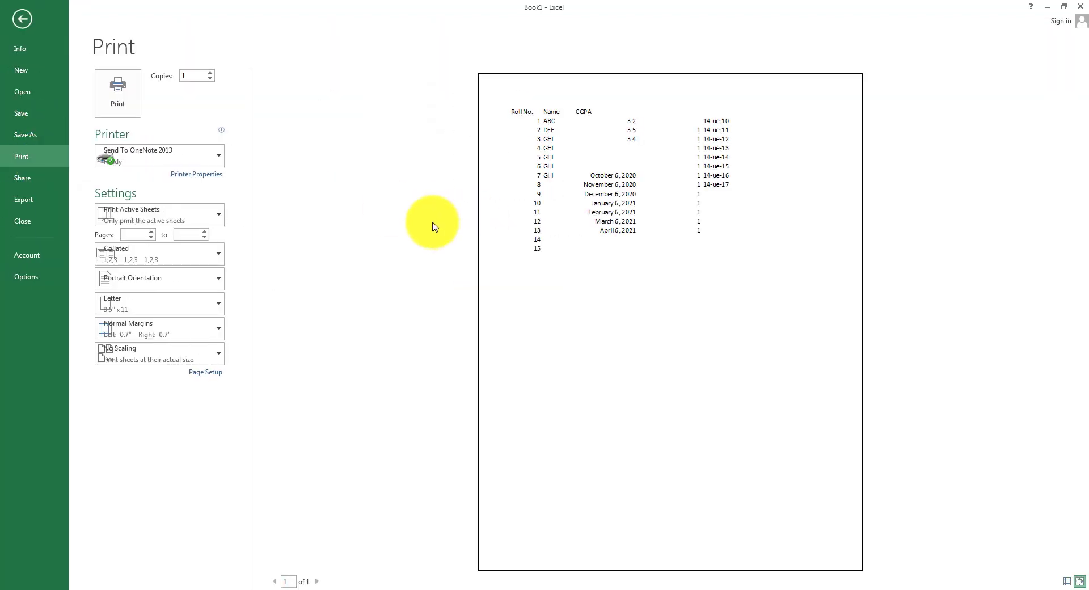
Step: Apply All Borders to A1:C8 and check the bordered table in print preview
left_click_drag(201, 166, 610, 505)
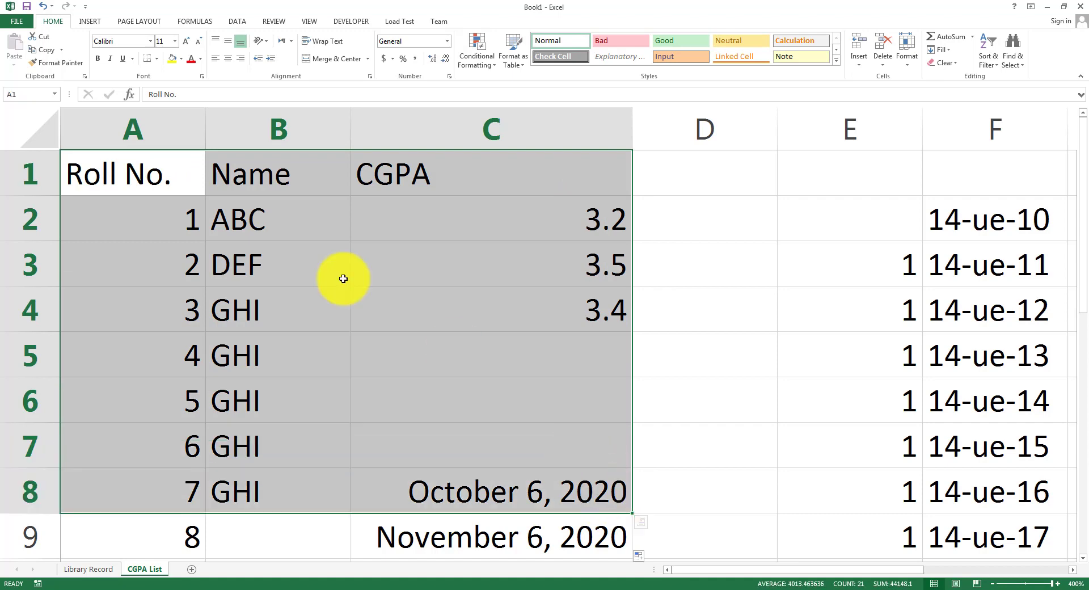
left_click(157, 59)
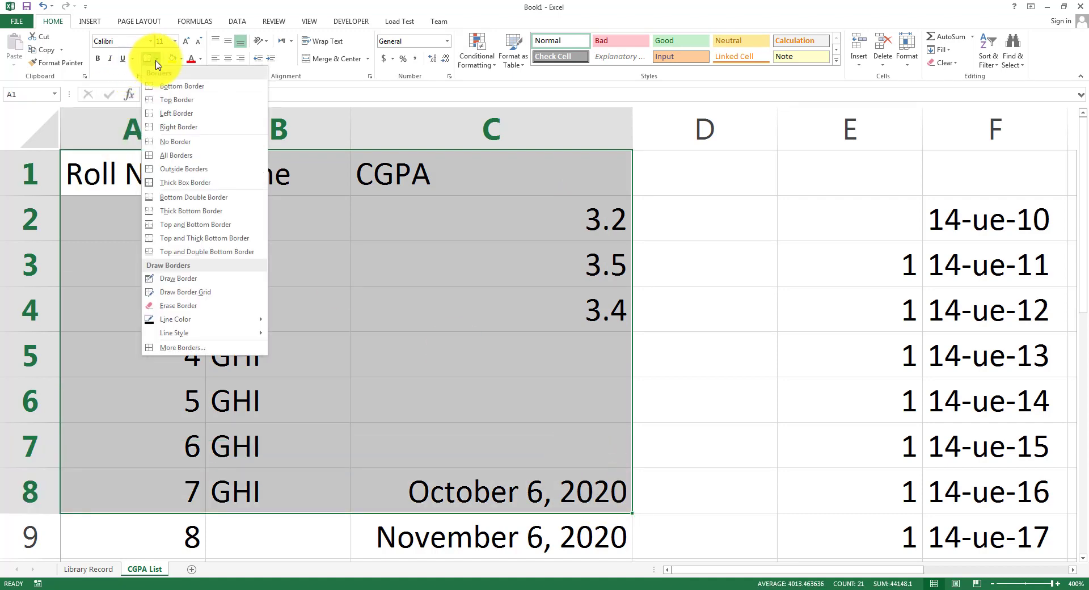
left_click(165, 154)
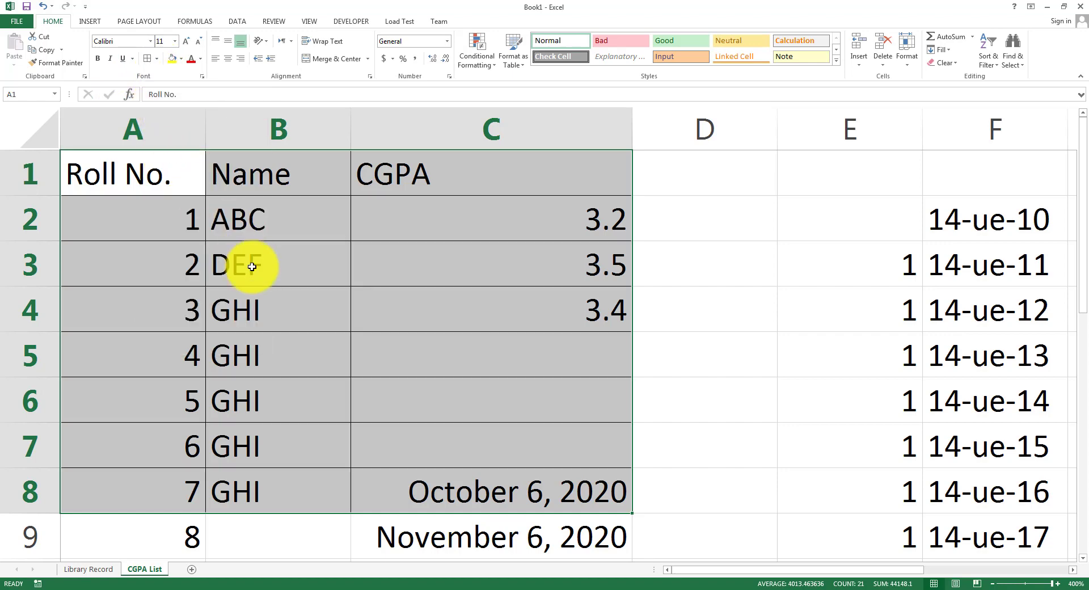
left_click(305, 325)
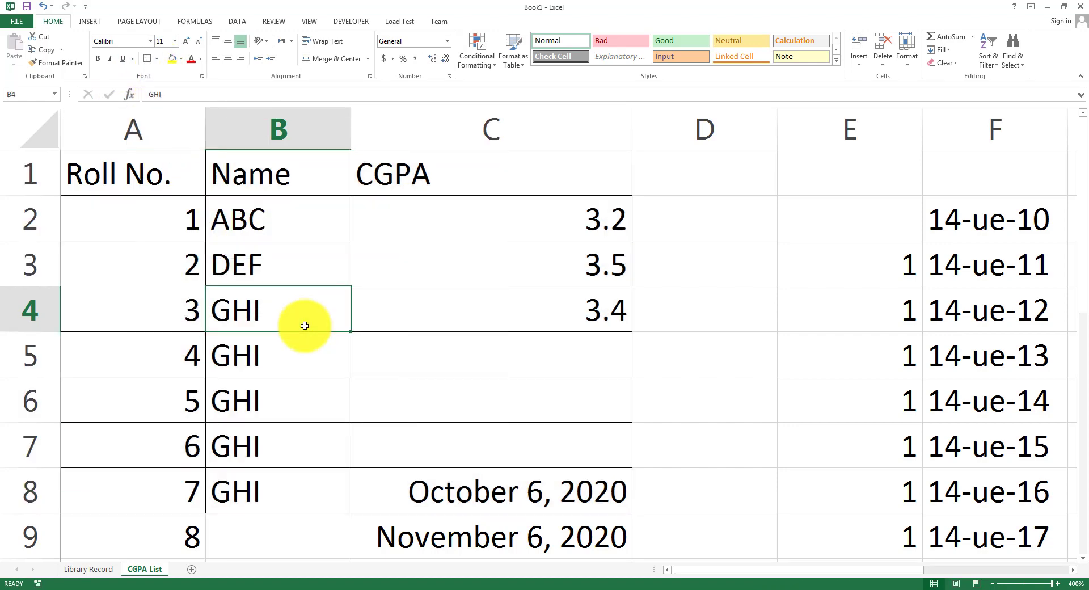
key("ctrl+p")
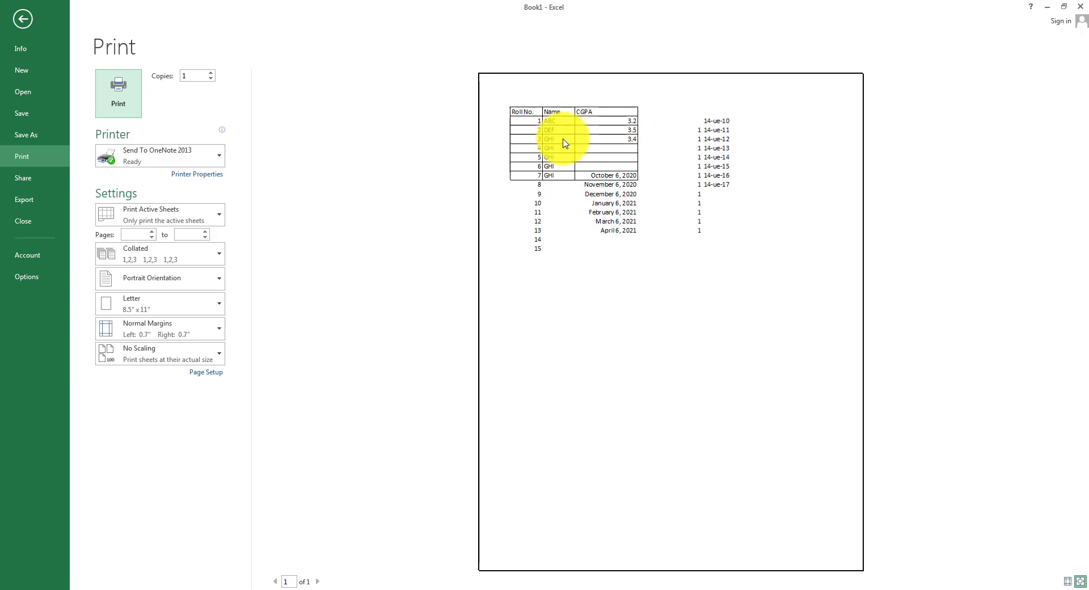
key("Escape")
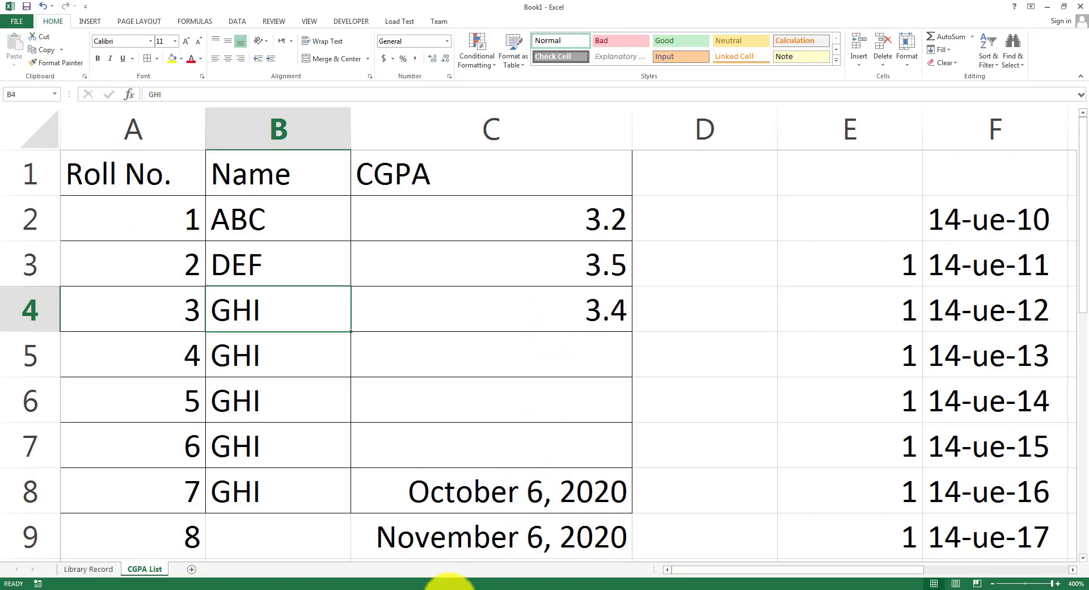
Step: Show the Home slide in the PowerPoint outline, highlight the "Font Style" topic, and return to the Excel workbook
left_click(1015, 560)
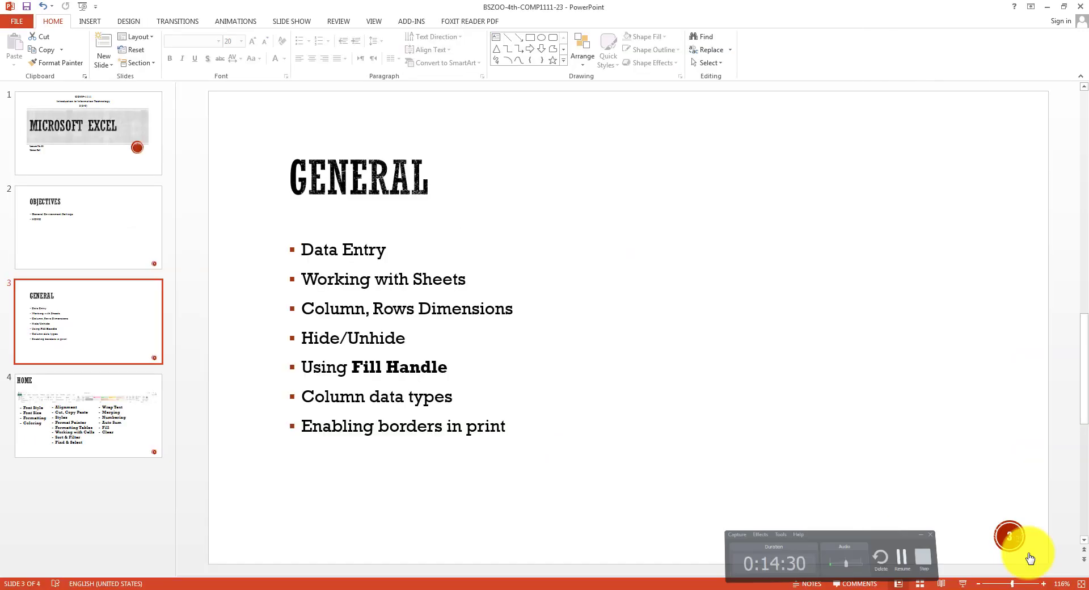
left_click(40, 415)
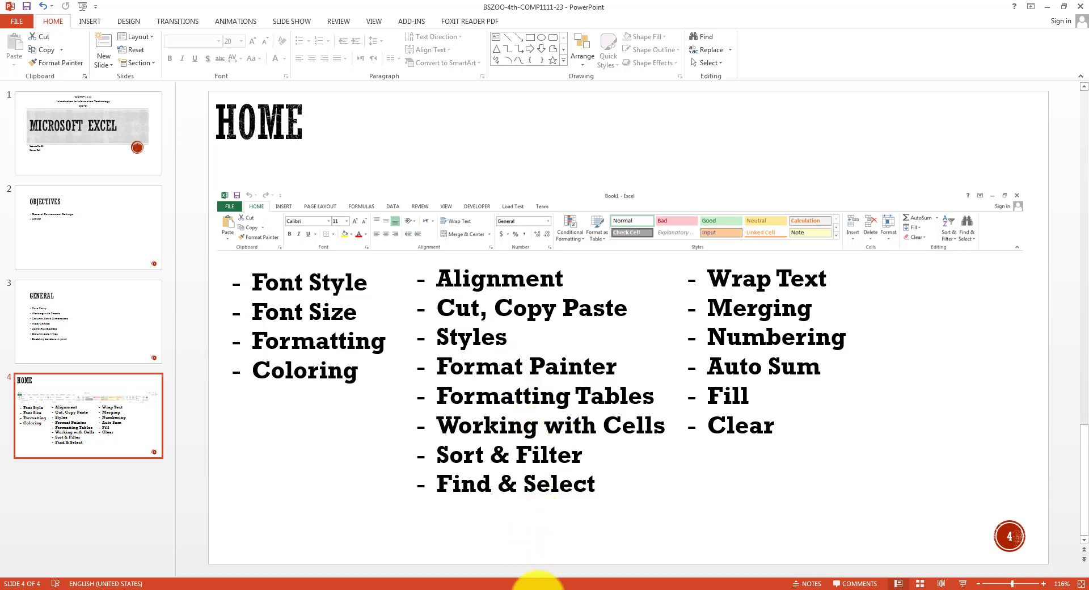
left_click_drag(253, 282, 374, 282)
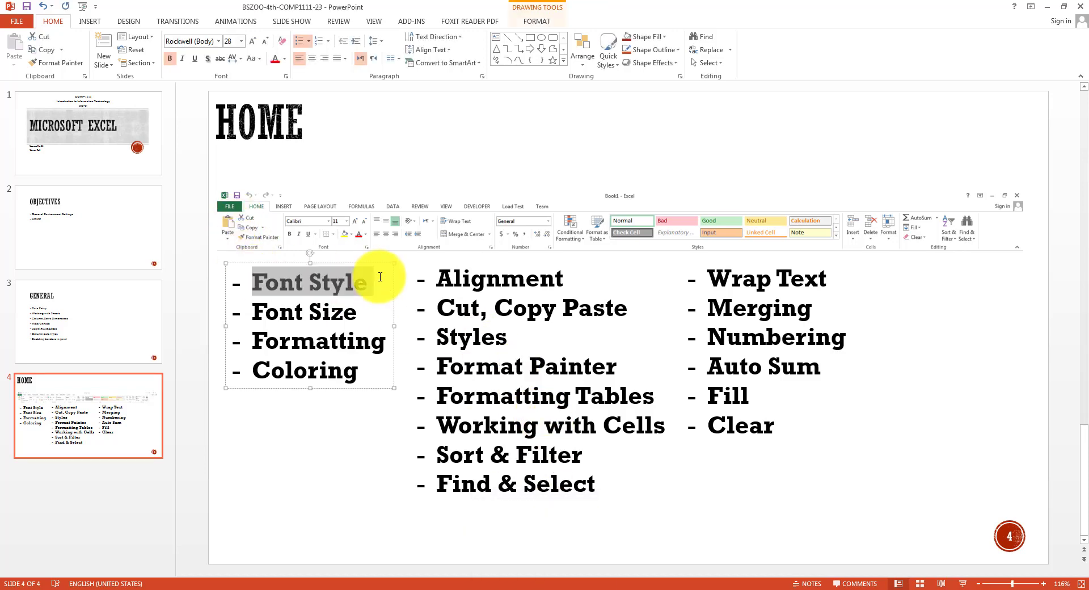
left_click(534, 589)
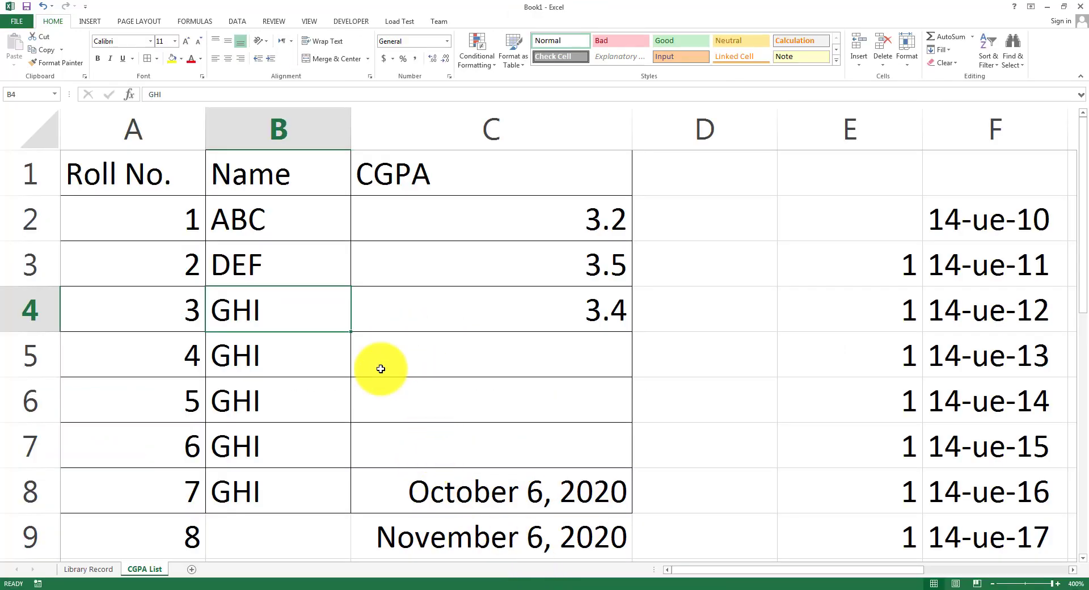
Step: Change the font of the Roll No. heading in A1 to Adobe Gothic Std
left_click(148, 177)
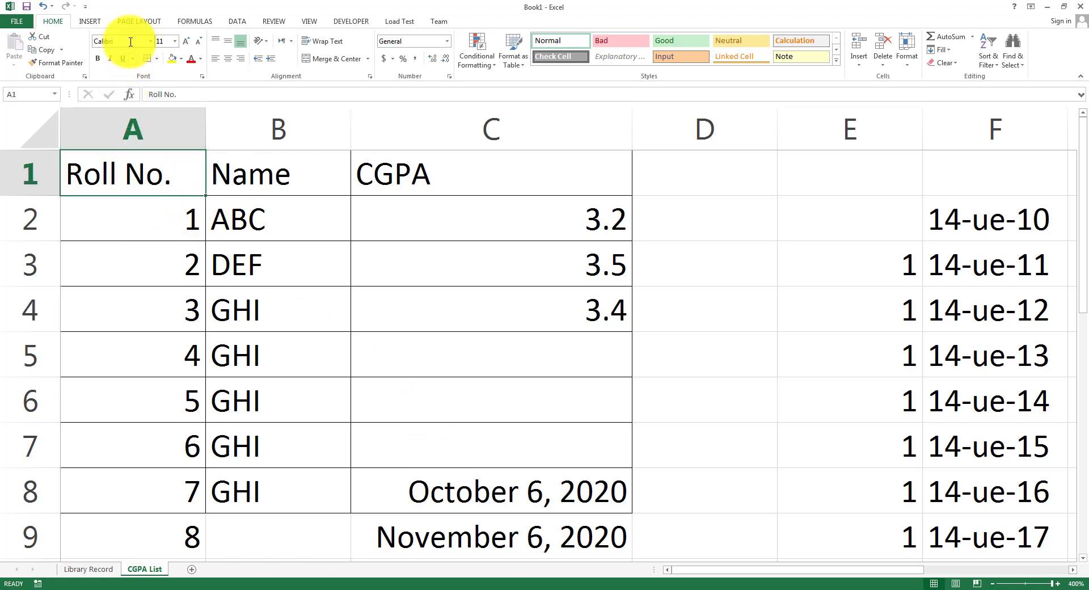
left_click(150, 41)
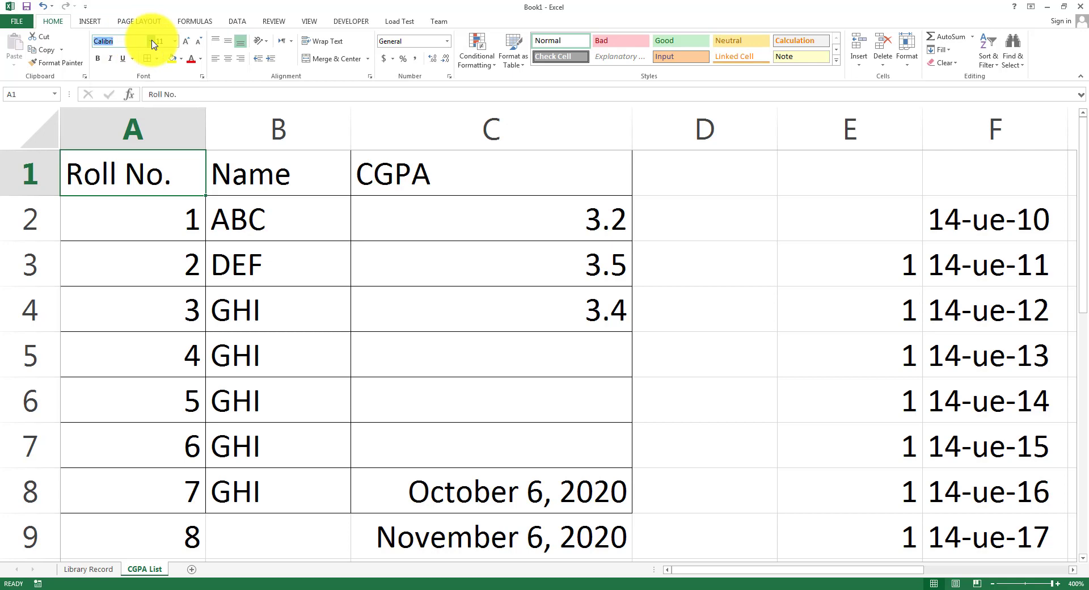
left_click(169, 204)
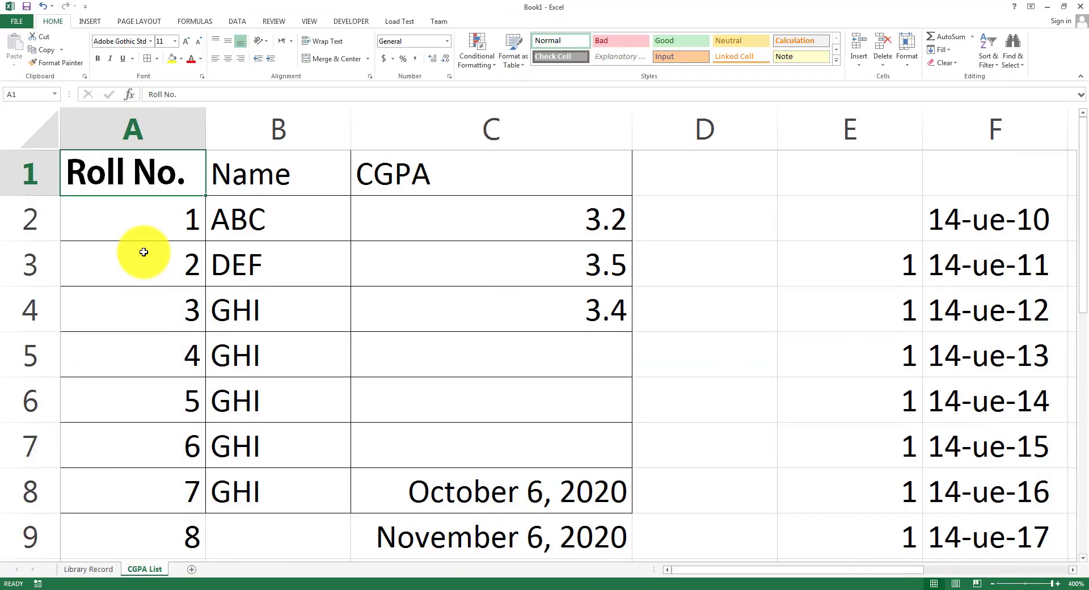
Step: Set the font size of the Name heading in B1 to 16
left_click(236, 177)
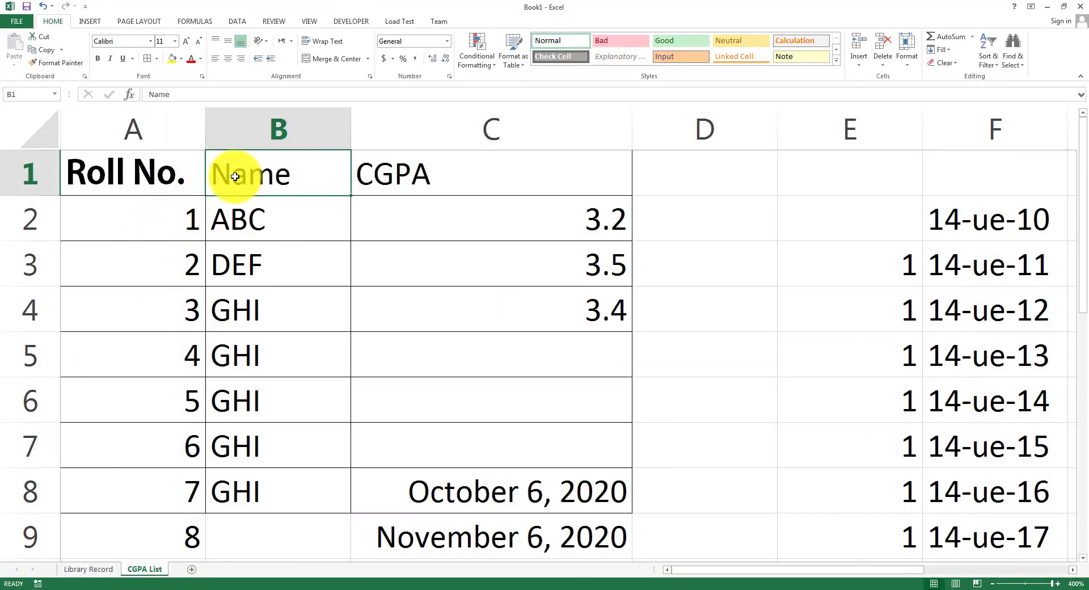
left_click(174, 41)
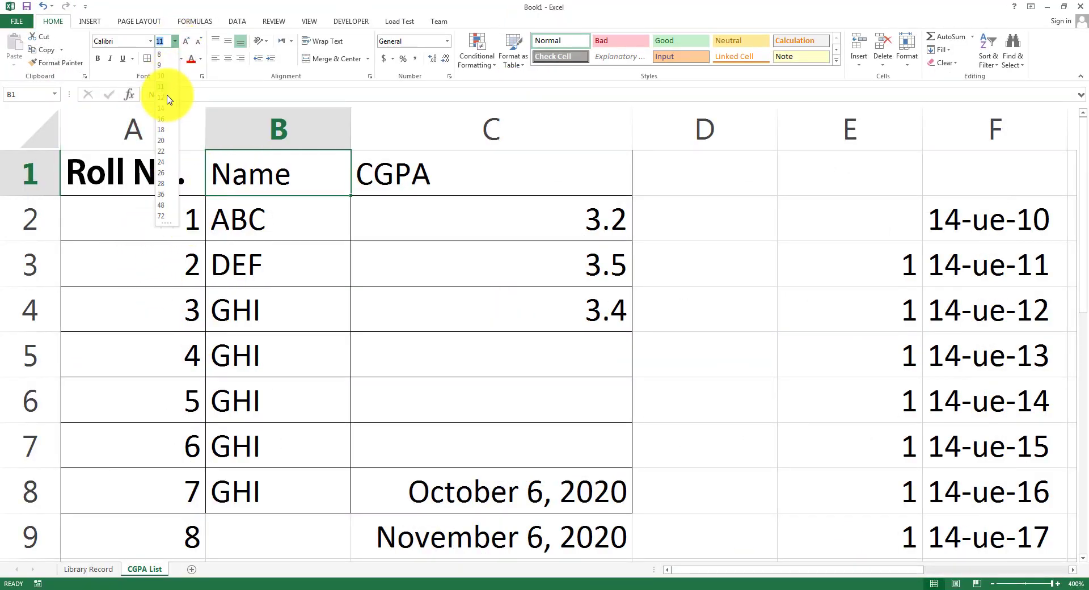
left_click(161, 118)
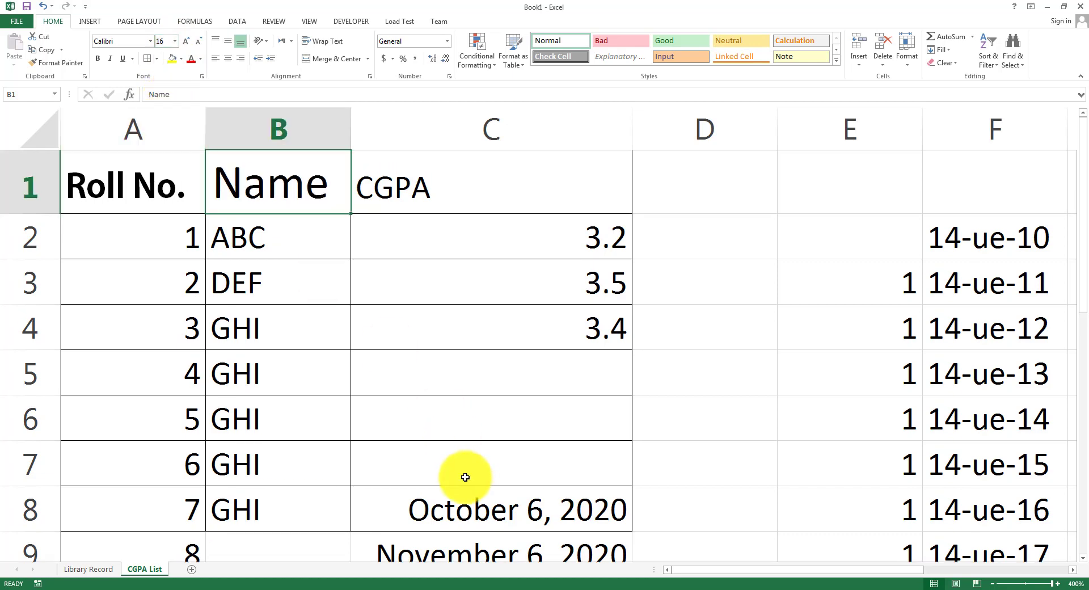
Step: Switch to the PowerPoint outline, highlight the "Formatting" topic on the Home slide, and return to the Excel workbook
left_click(440, 589)
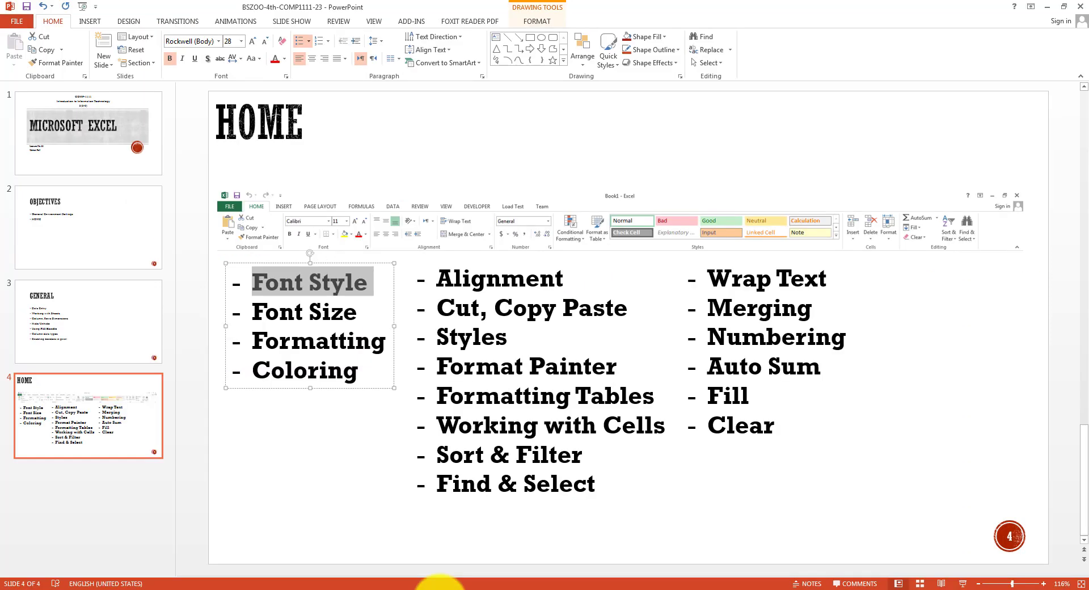
double_click(386, 342)
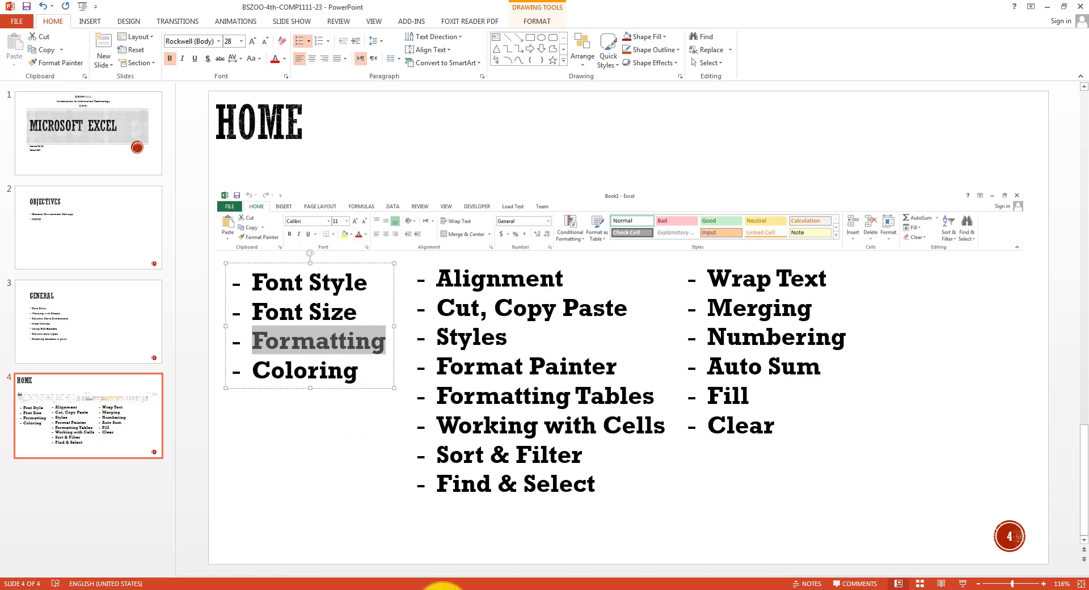
left_click(442, 588)
Step: Make the name ABC in B2 bold, italic and underlined, and briefly revisit the PowerPoint outline
left_click(297, 239)
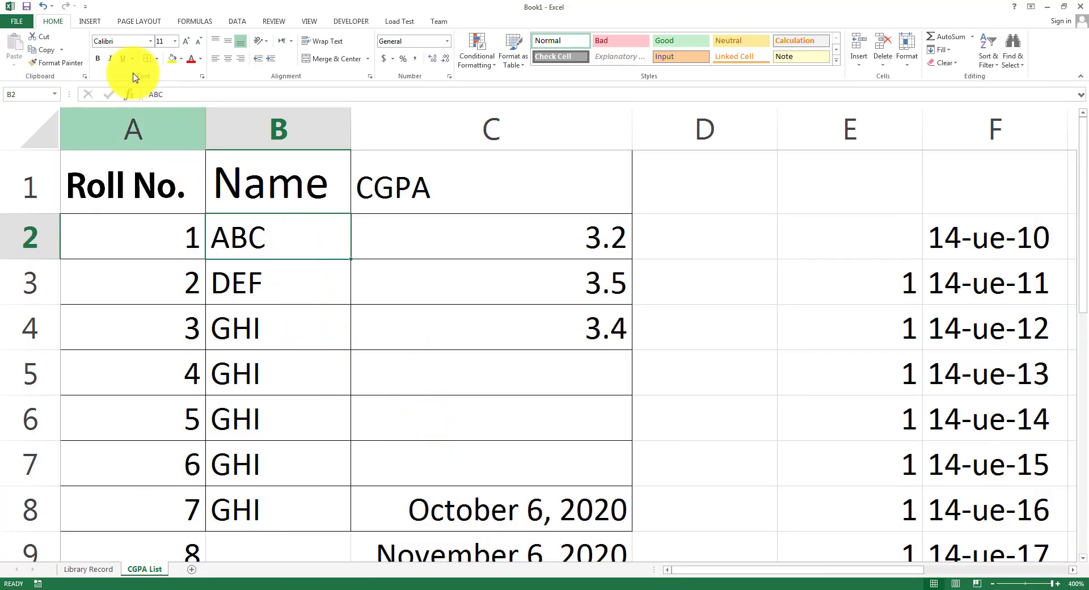
left_click(98, 59)
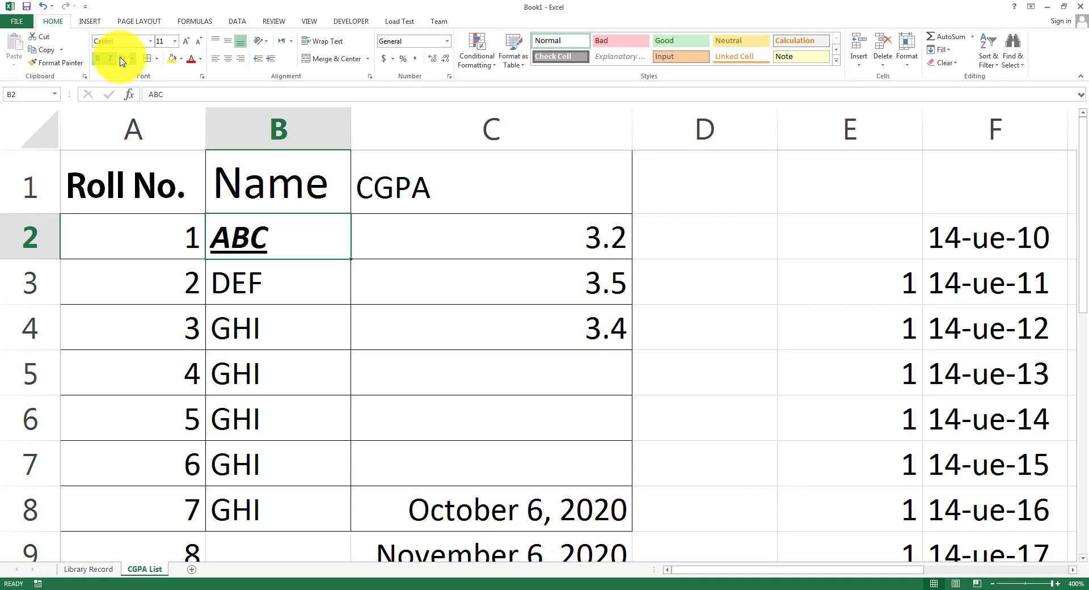
left_click(440, 587)
left_click(439, 589)
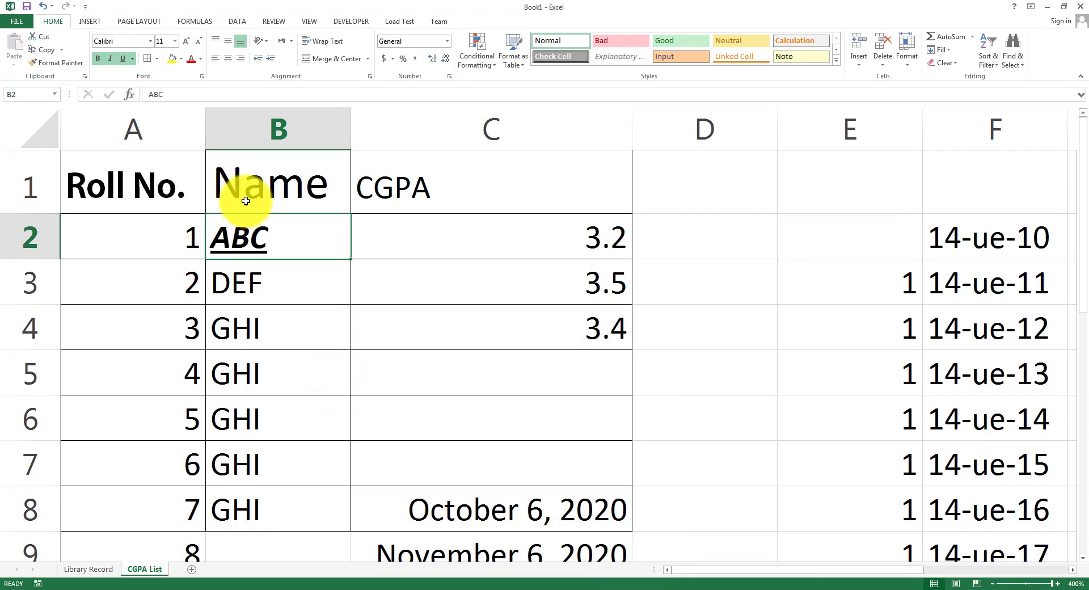
Step: Change the font color of the CGPA value in C2 to the darkest orange theme shade
left_click(274, 278)
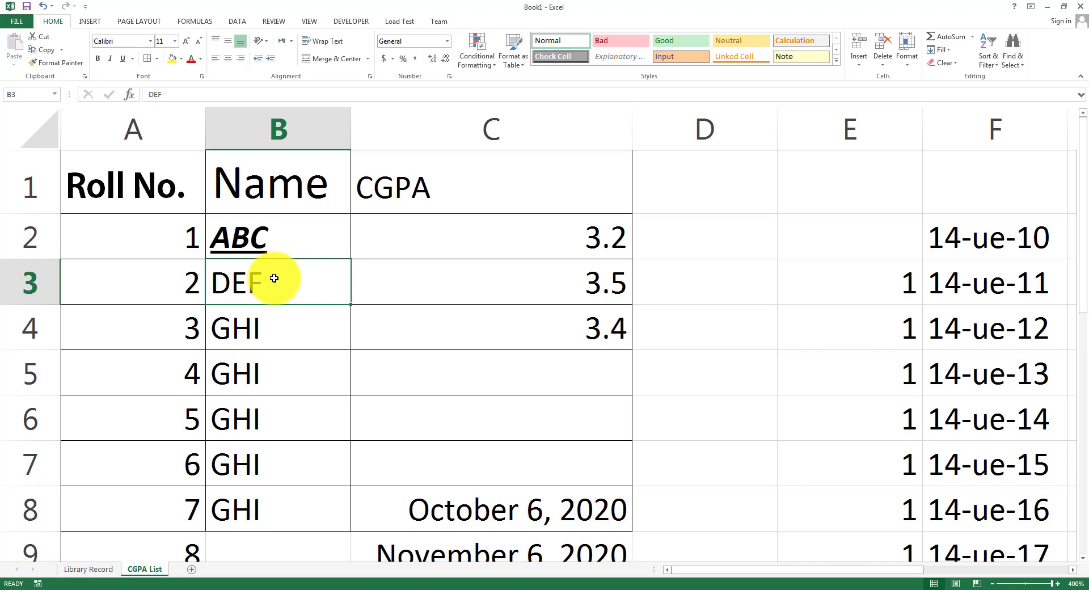
left_click(409, 188)
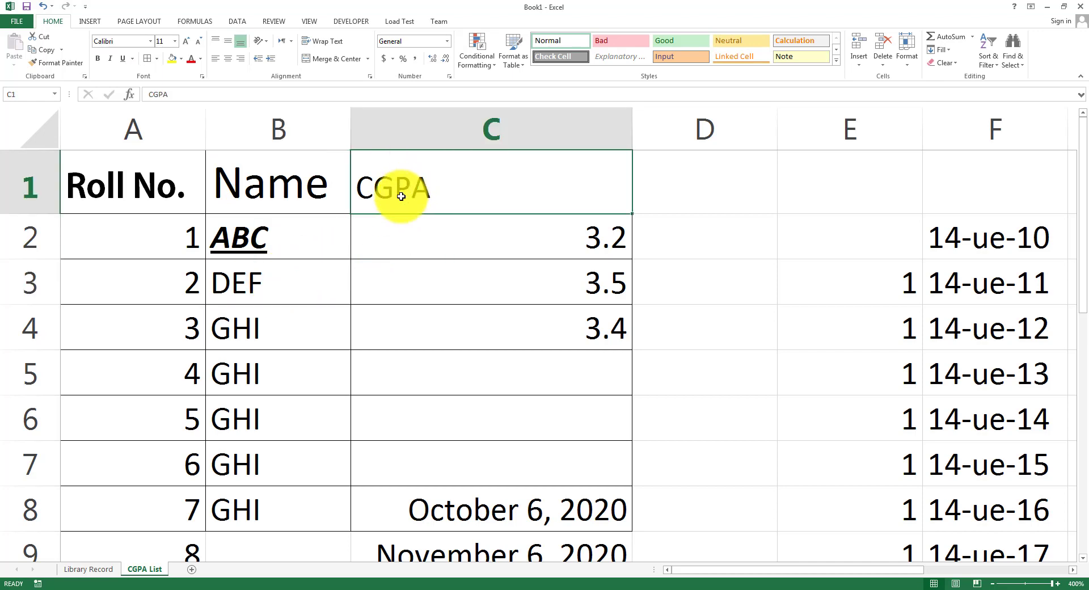
left_click(436, 234)
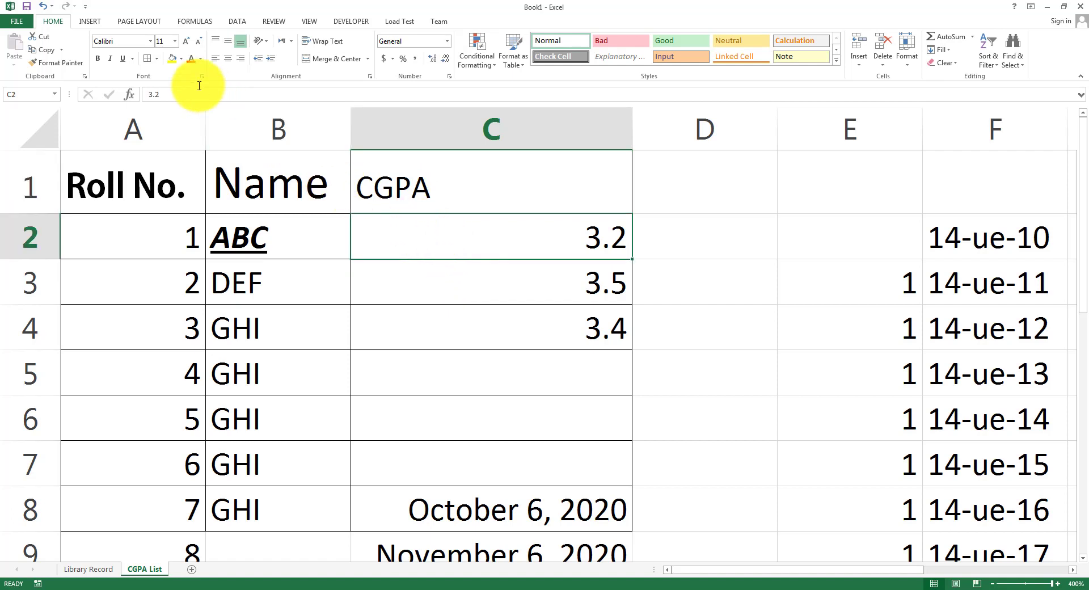
left_click(200, 63)
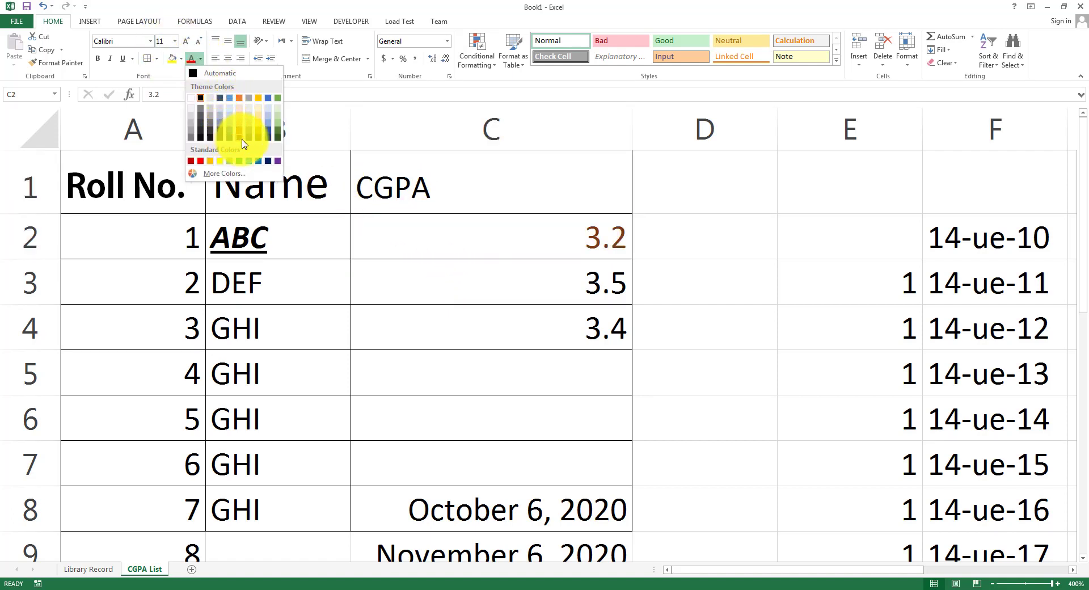
left_click(239, 136)
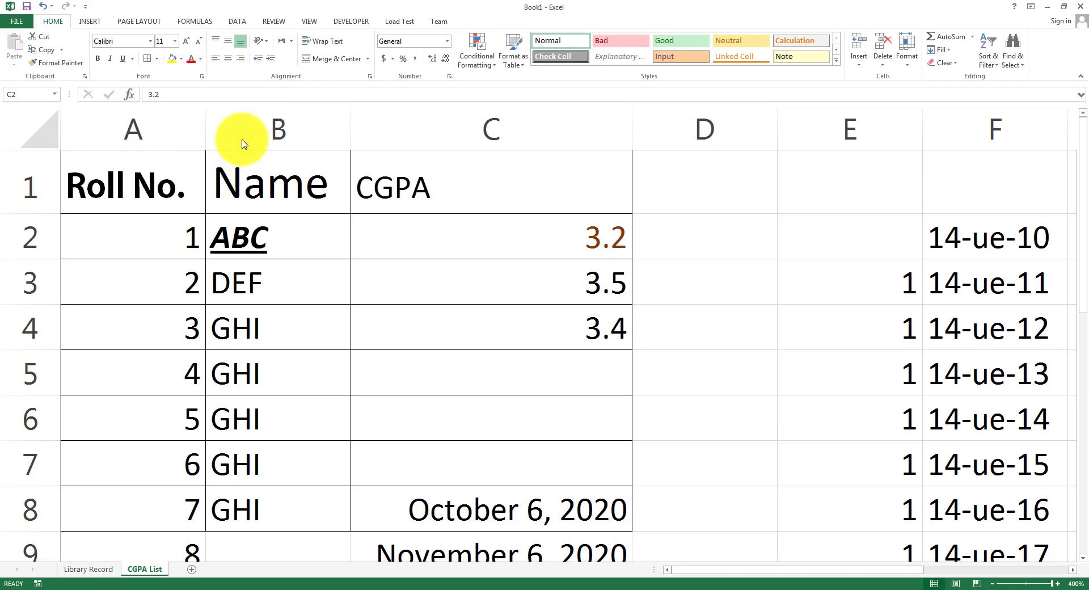
Step: Fill the CGPA cell C3 with a light orange theme shade and deselect it
left_click(538, 298)
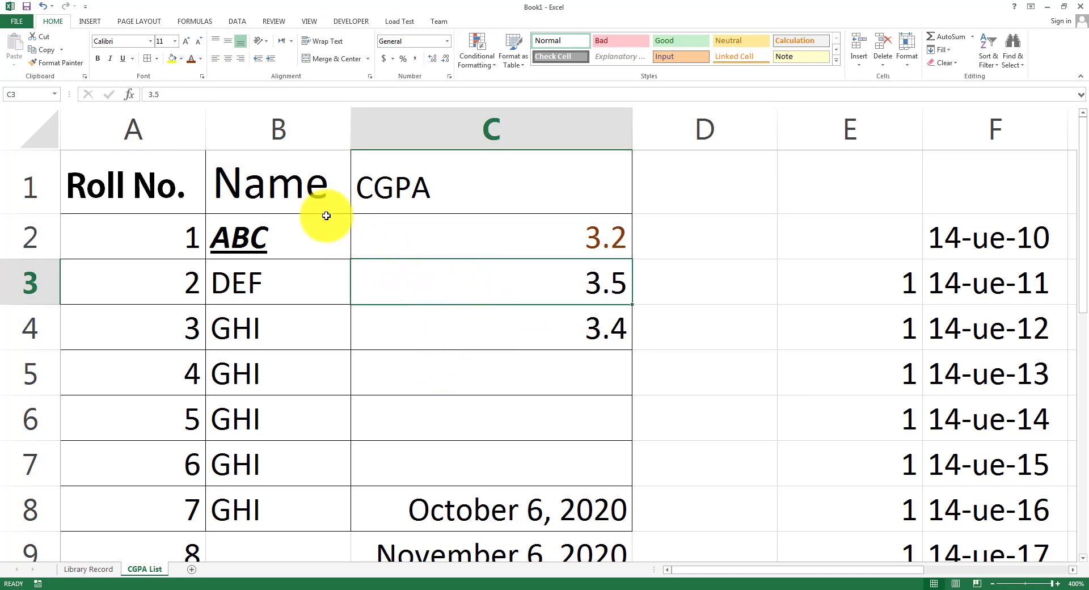
left_click(181, 58)
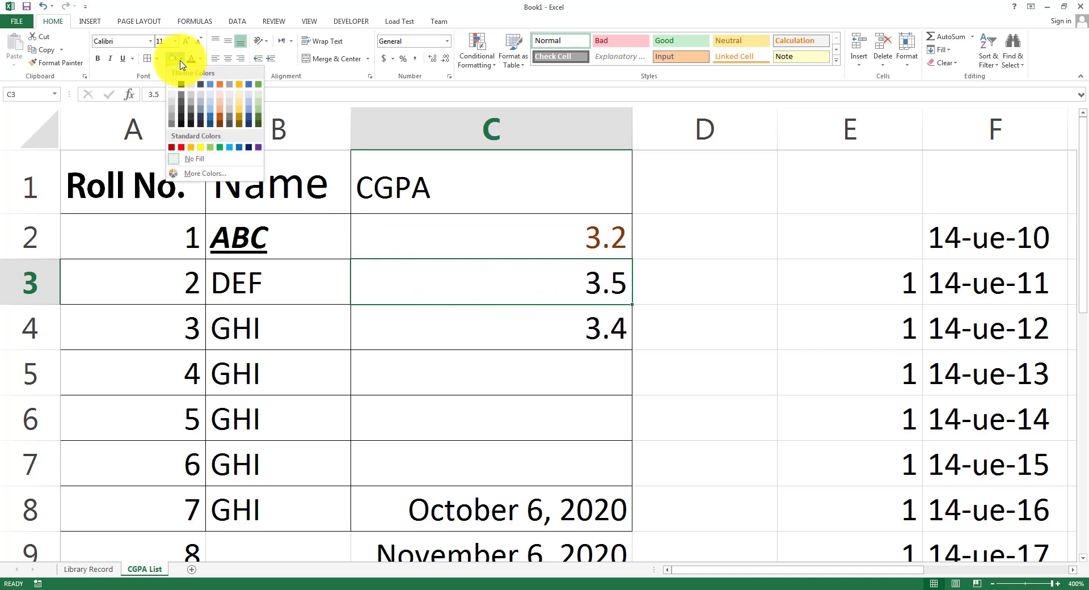
left_click(220, 107)
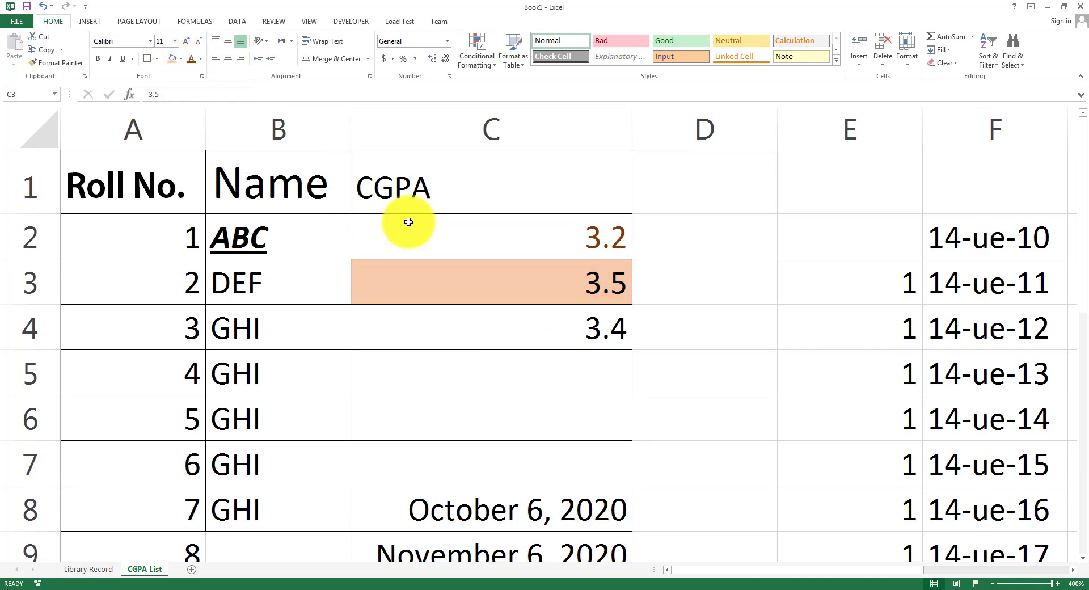
left_click(706, 417)
Step: Switch to the PowerPoint outline, highlight the "Coloring" topic on the Home slide, and return to the Excel workbook
left_click(452, 589)
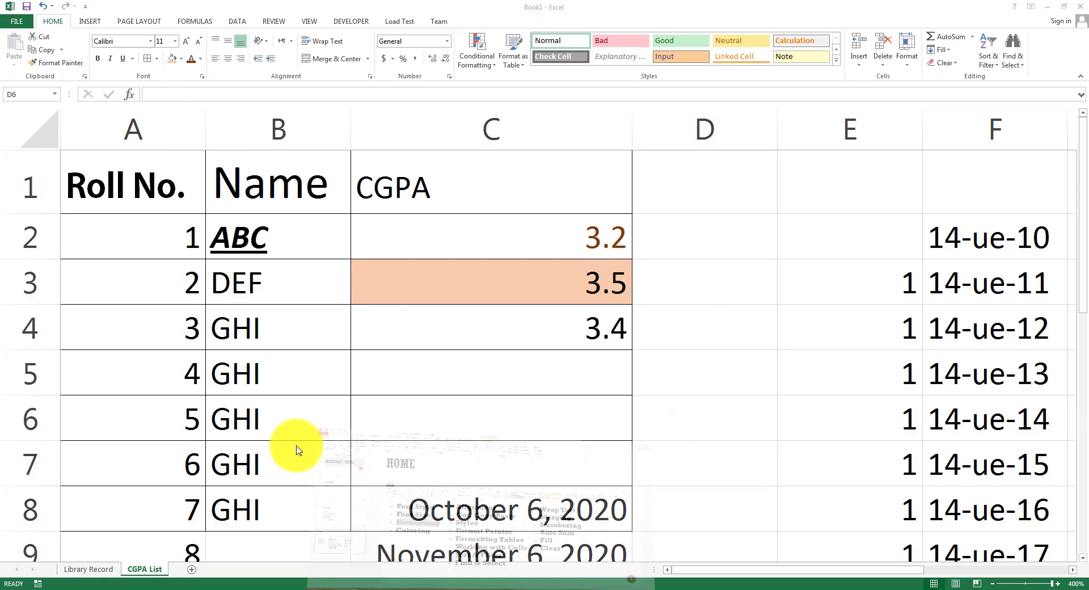
left_click_drag(244, 370, 377, 369)
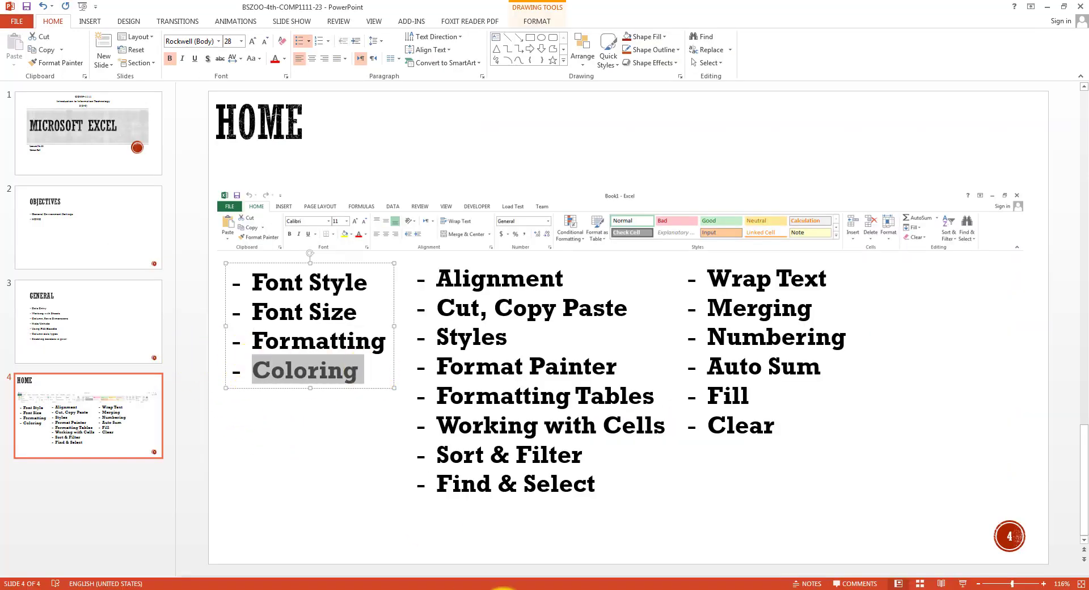
left_click(438, 588)
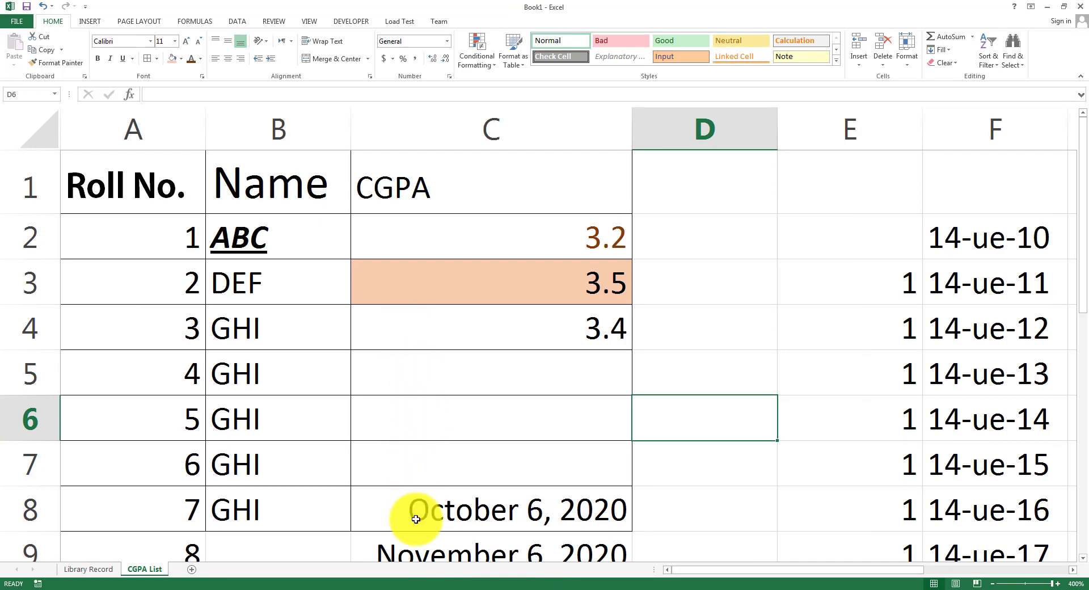
Step: Switch to PowerPoint, highlight the "Alignment" topic on the Home slide, and return to the Excel workbook
left_click(425, 587)
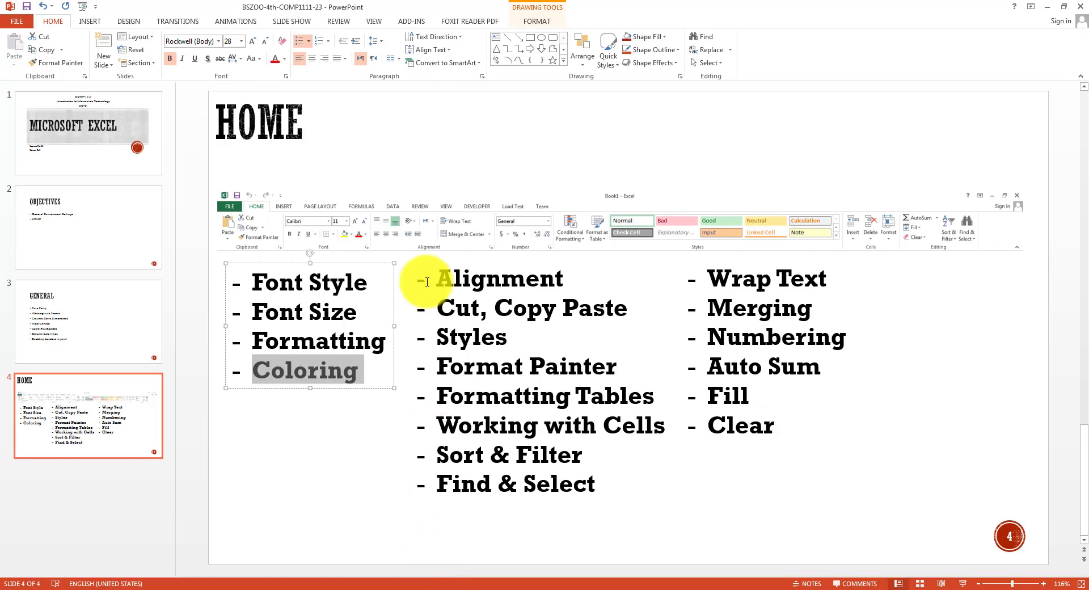
left_click_drag(436, 278, 603, 276)
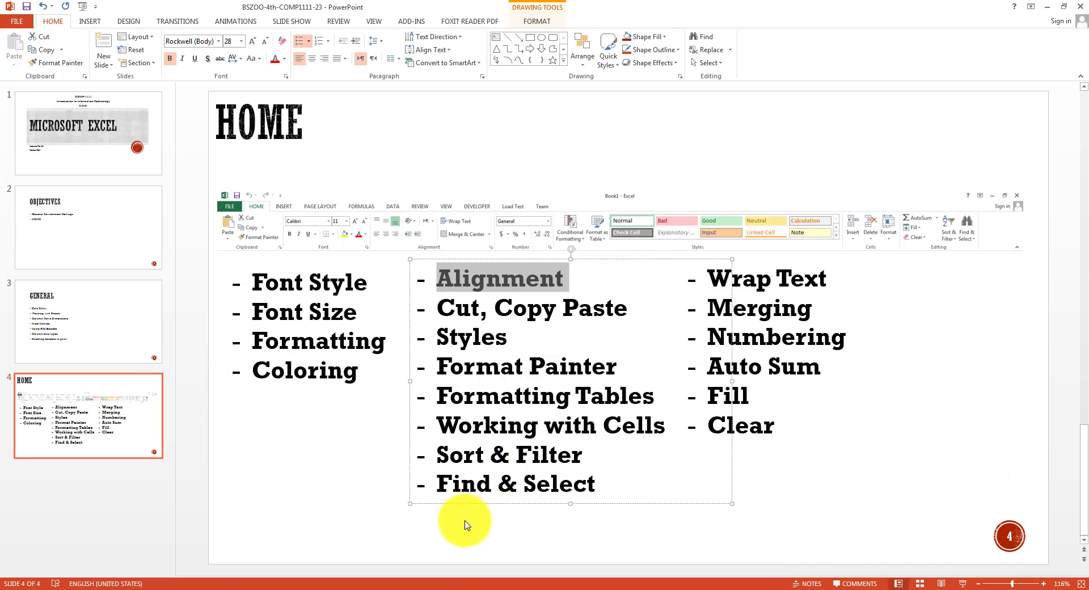
left_click(444, 587)
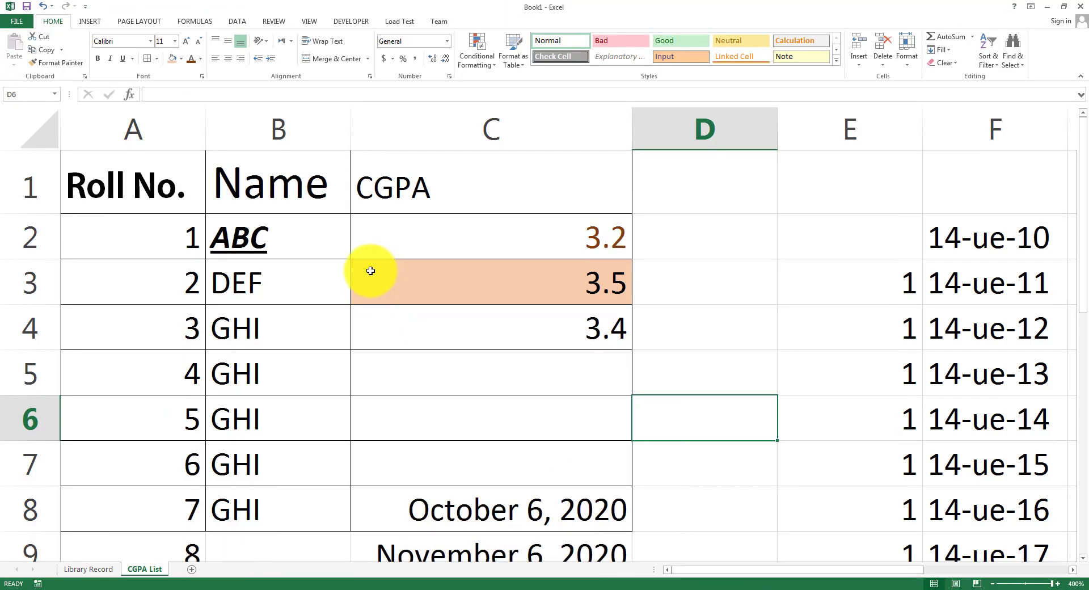
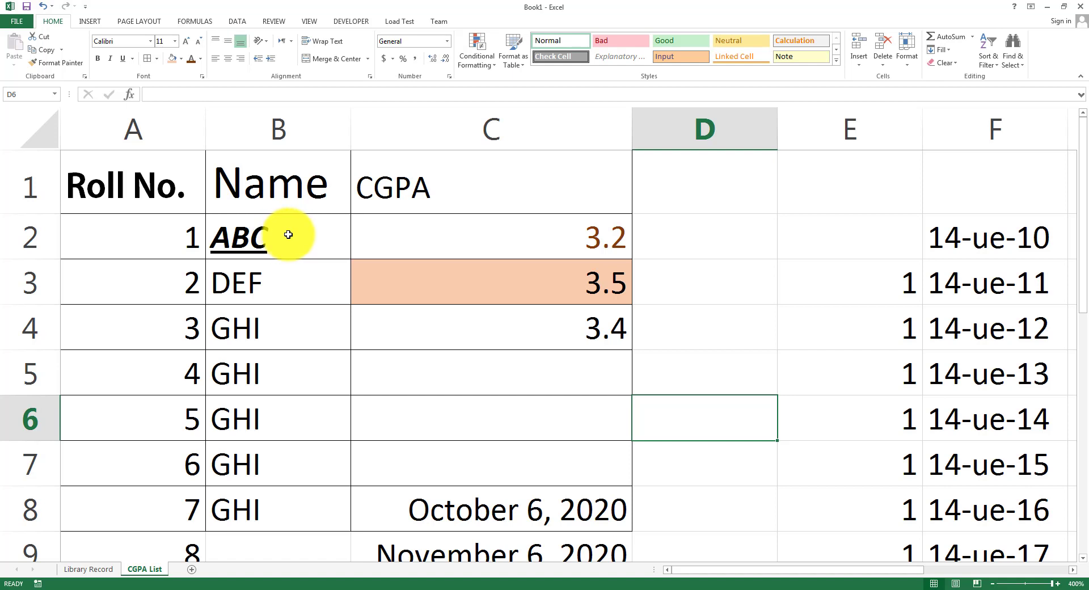
Step: Align the DEF text in cell B3 right, centre it, and finally set it to left alignment
left_click(283, 280)
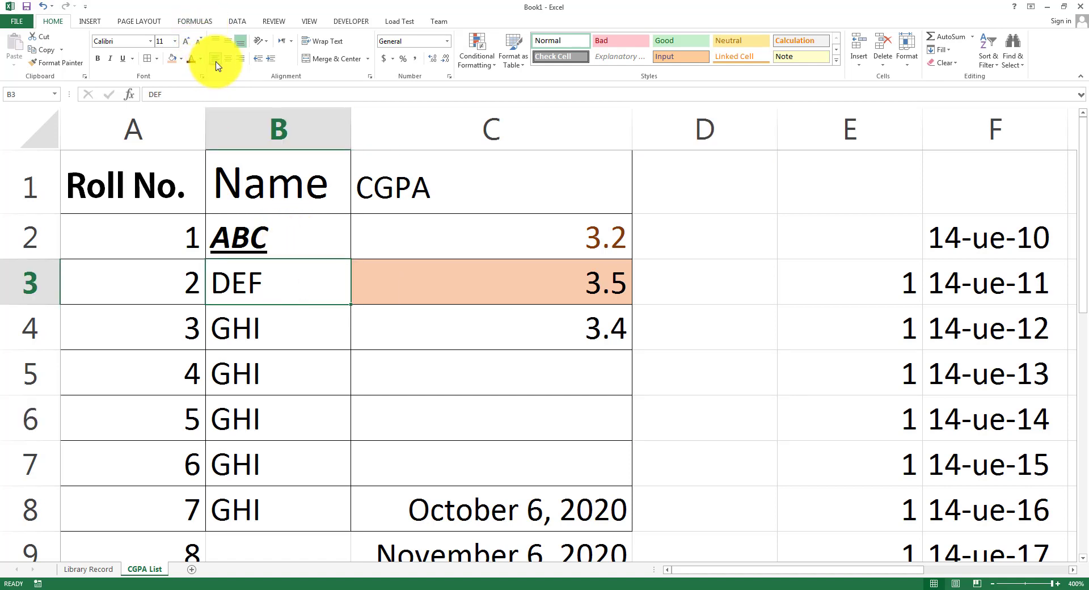
left_click(240, 58)
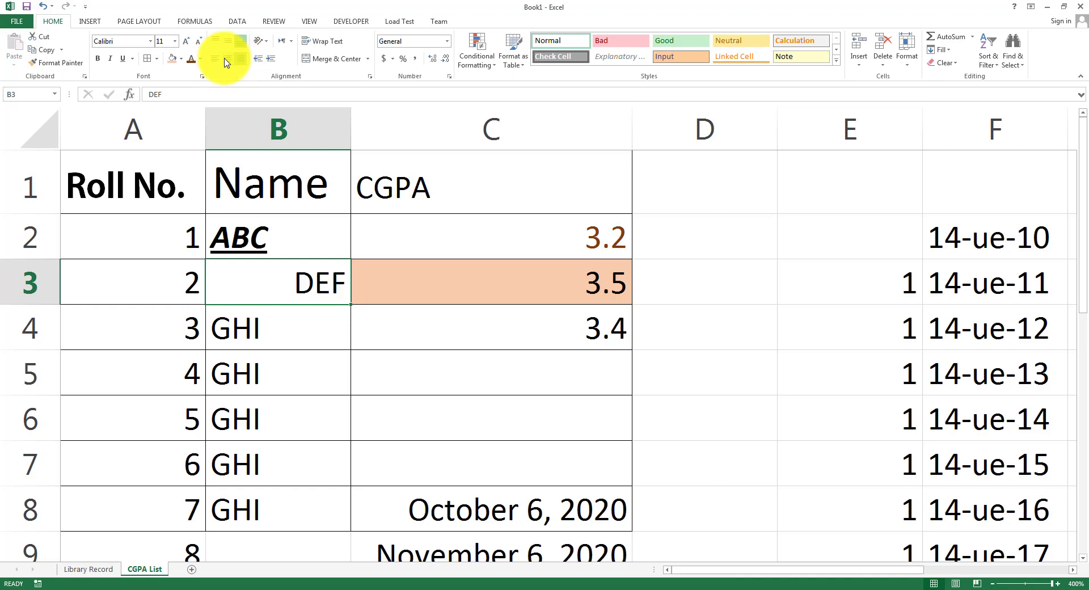
left_click(227, 60)
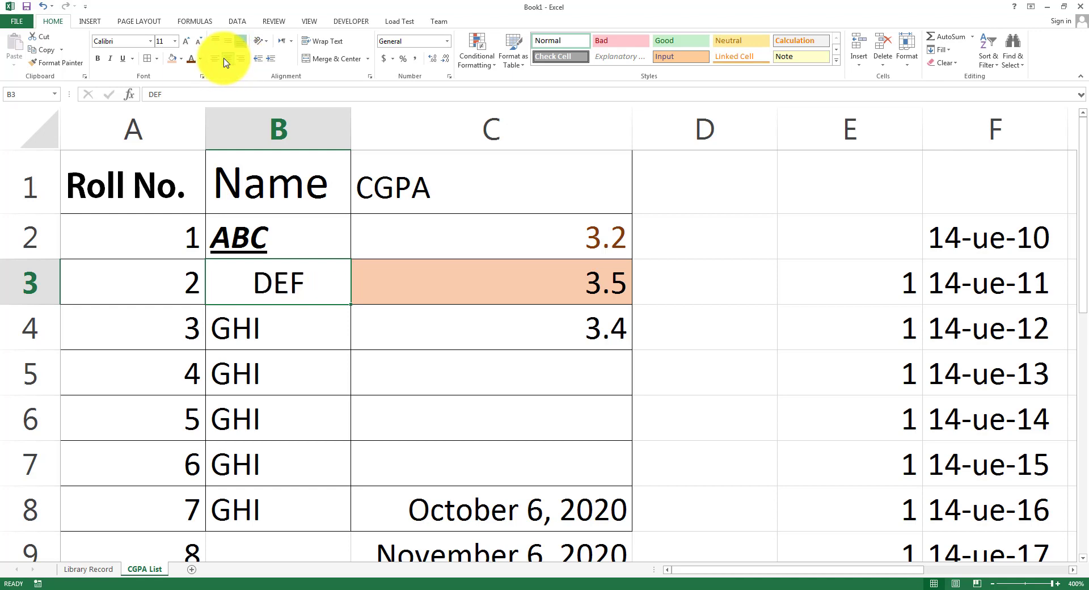
left_click(218, 60)
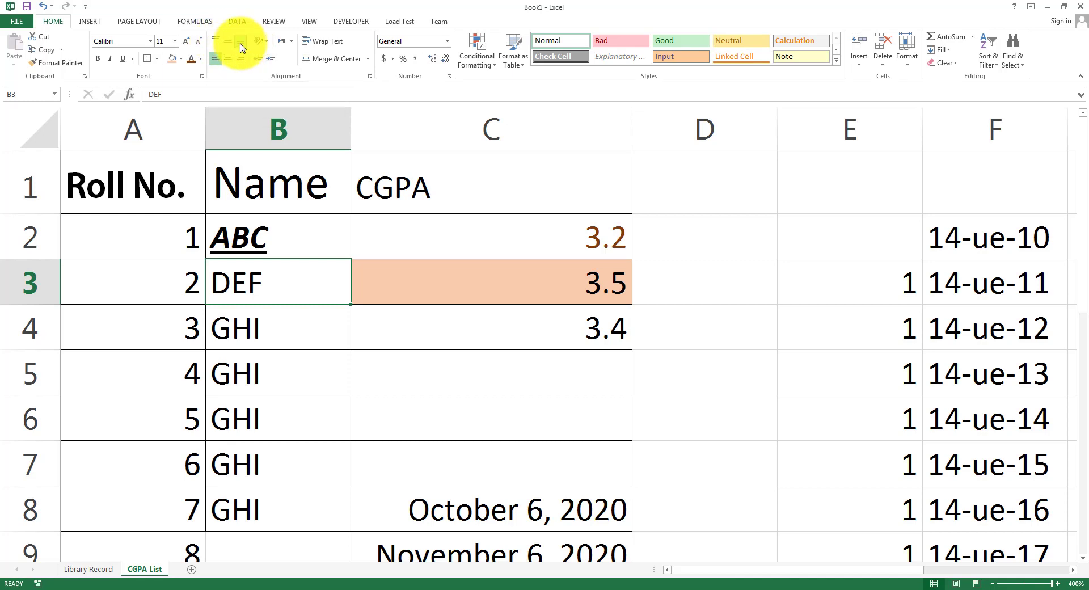
Step: Make row 16 taller and align the number in cell A16 to the middle, then to the top of the cell
scroll(370, 334, "down", 2)
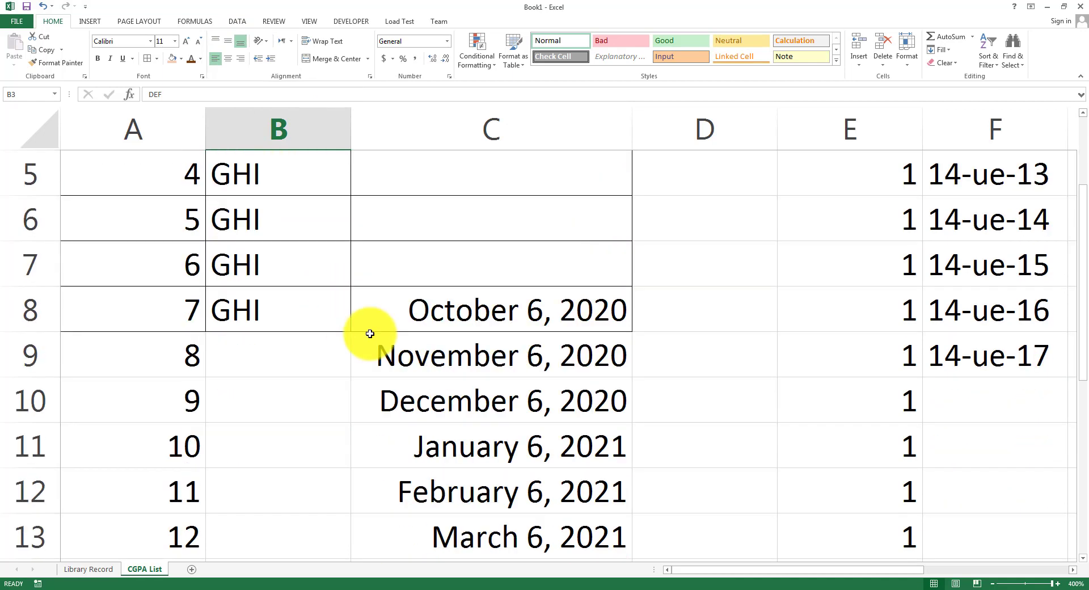
scroll(370, 334, "down", 2)
scroll(370, 334, "down", 1)
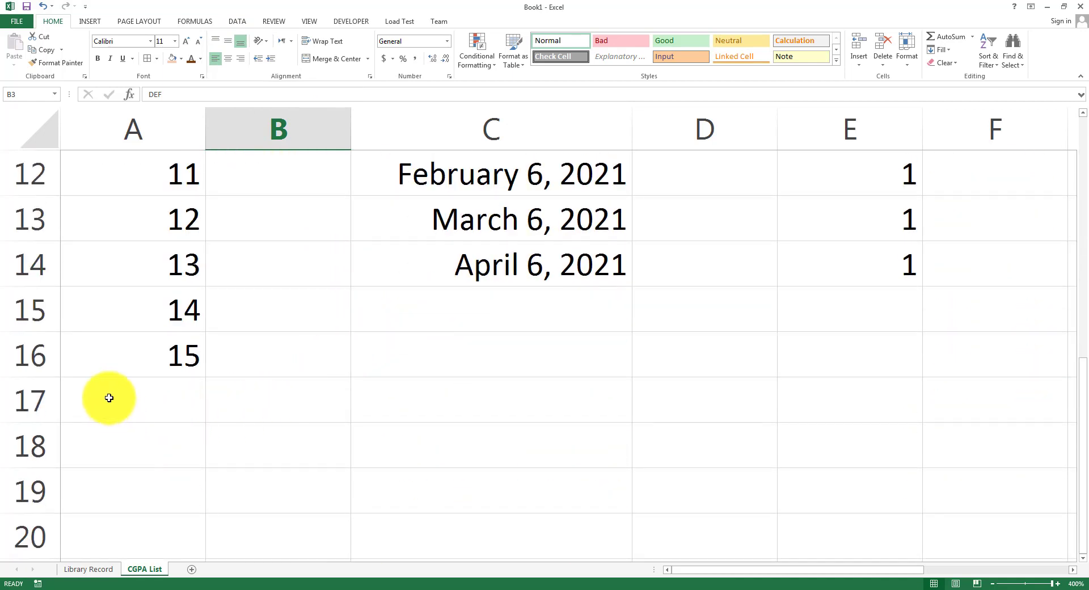
left_click_drag(50, 375, 45, 440)
left_click(181, 413)
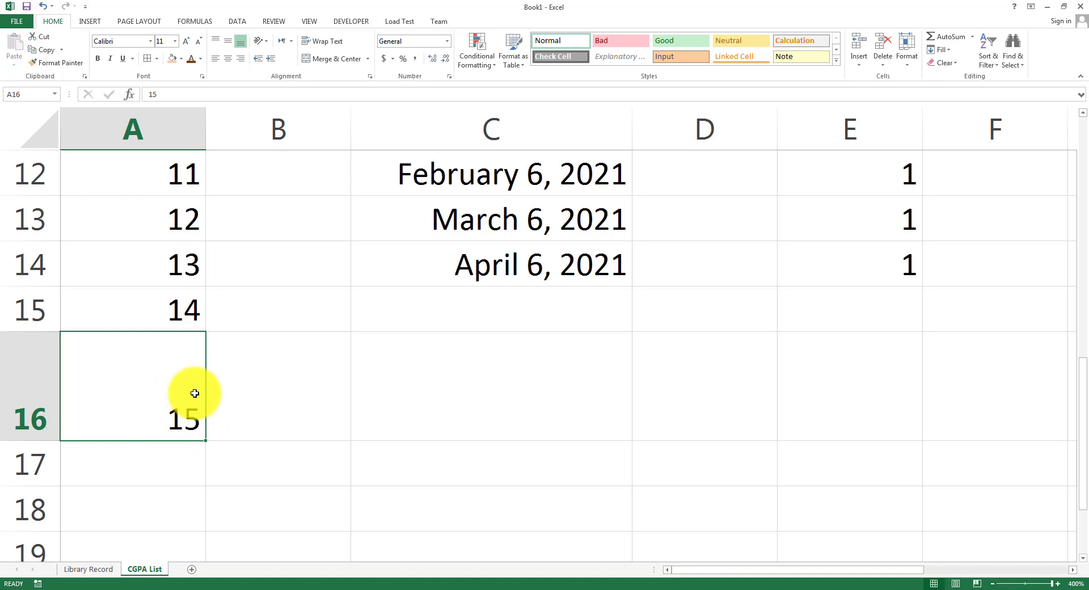
left_click(230, 43)
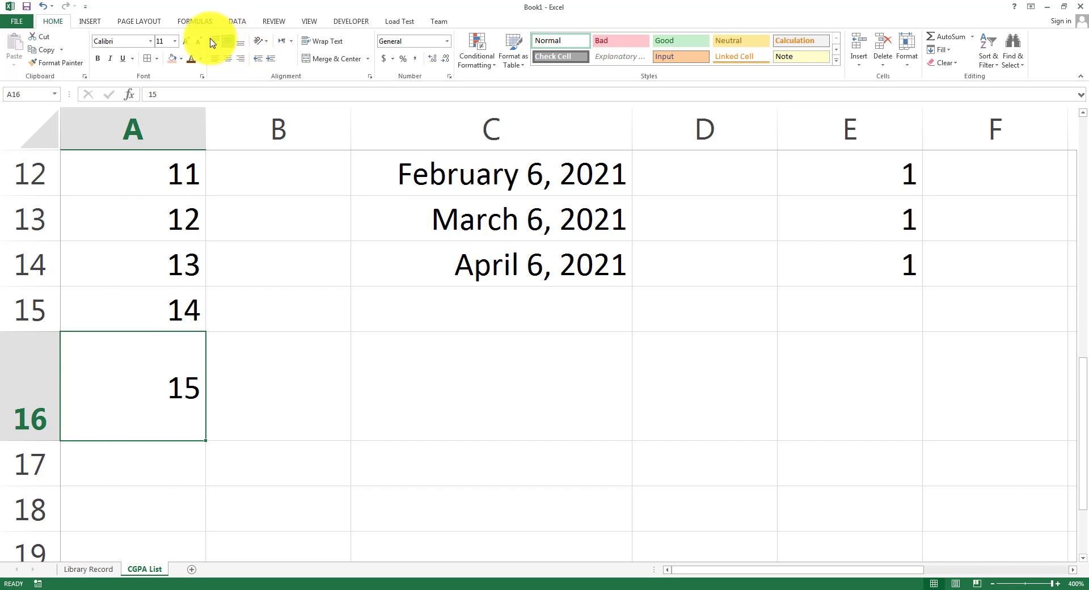
left_click(212, 43)
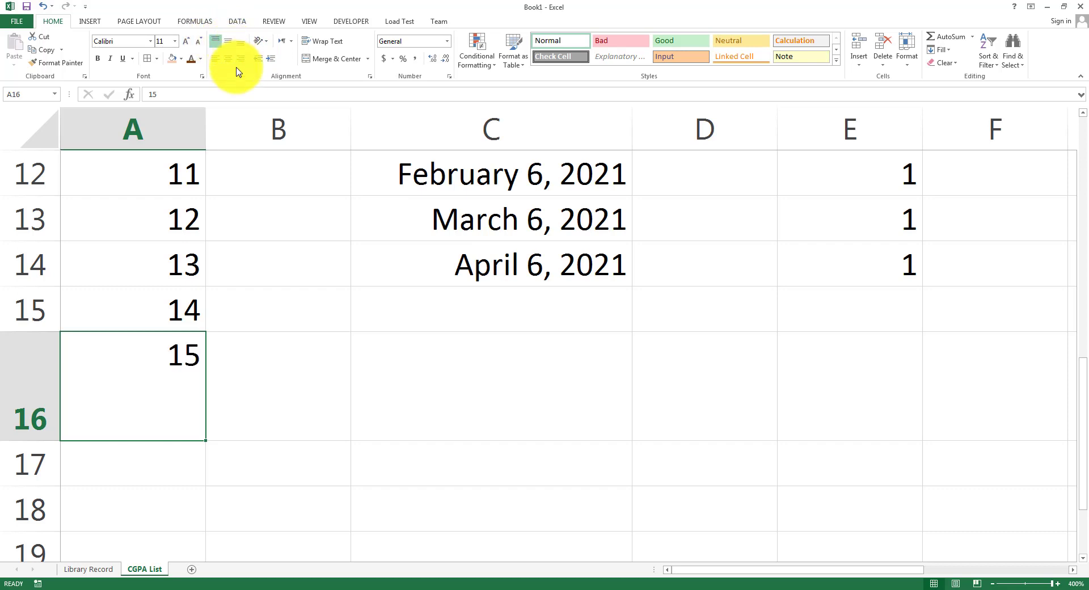
Step: Make row 1 taller and angle the Roll No. header in cell A1 counterclockwise
left_click(267, 44)
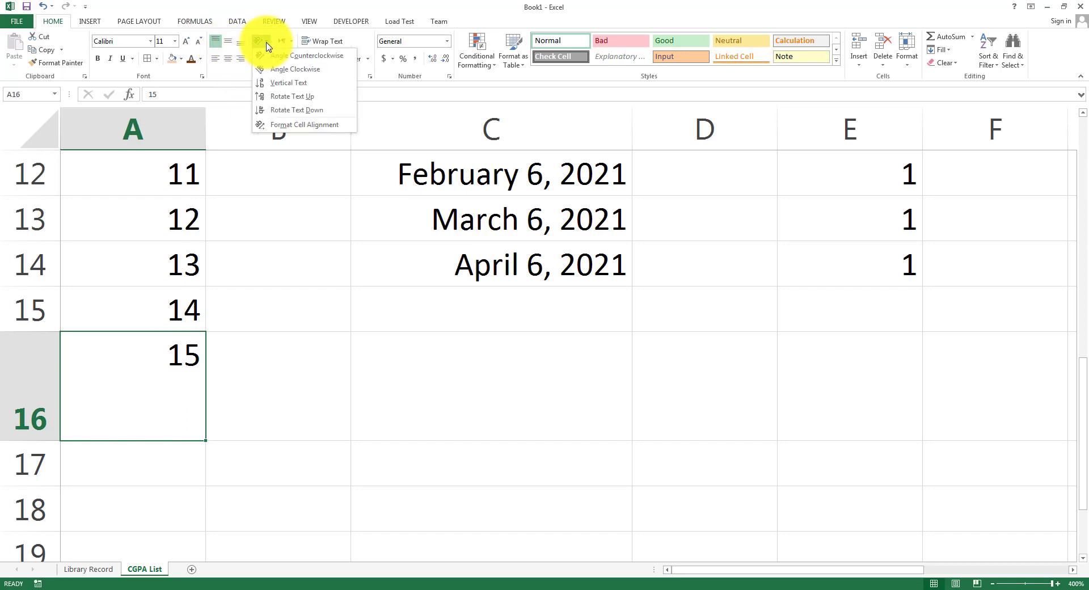
left_click(267, 44)
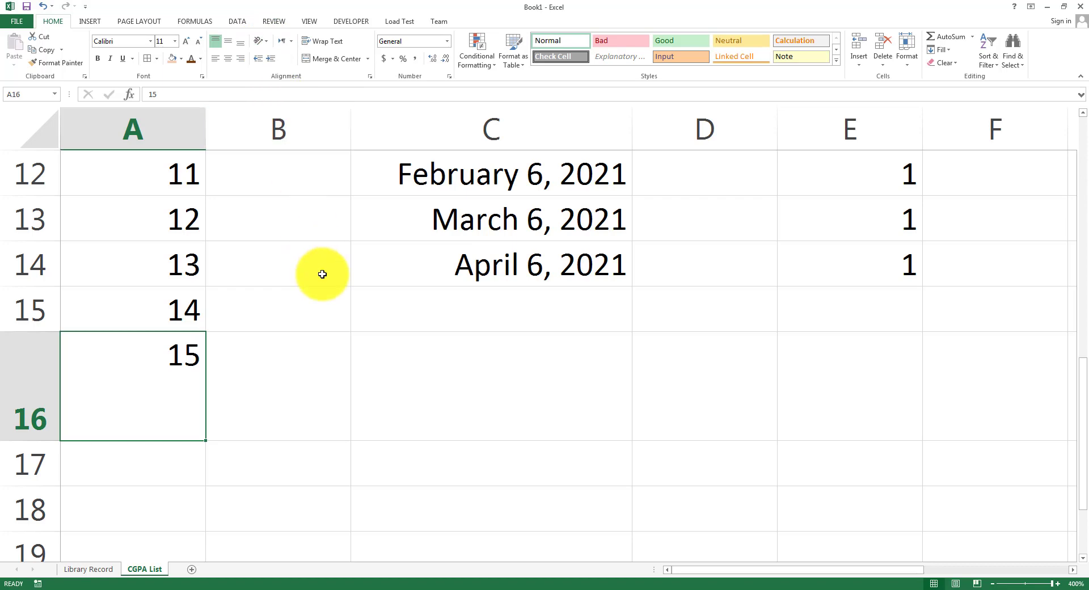
scroll(312, 272, "up", 3)
scroll(312, 272, "up", 3)
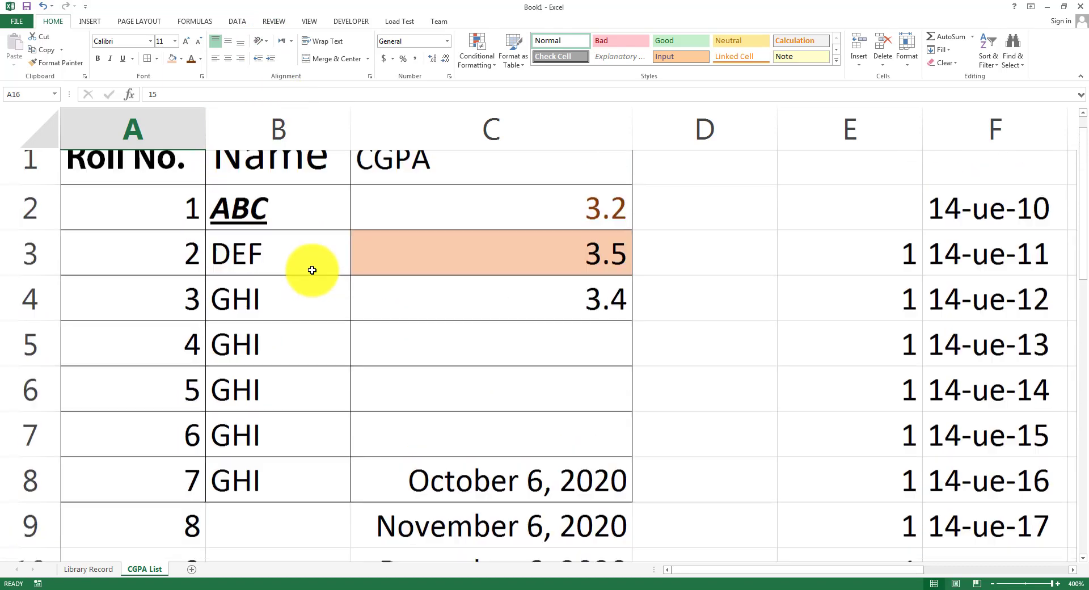
left_click(173, 185)
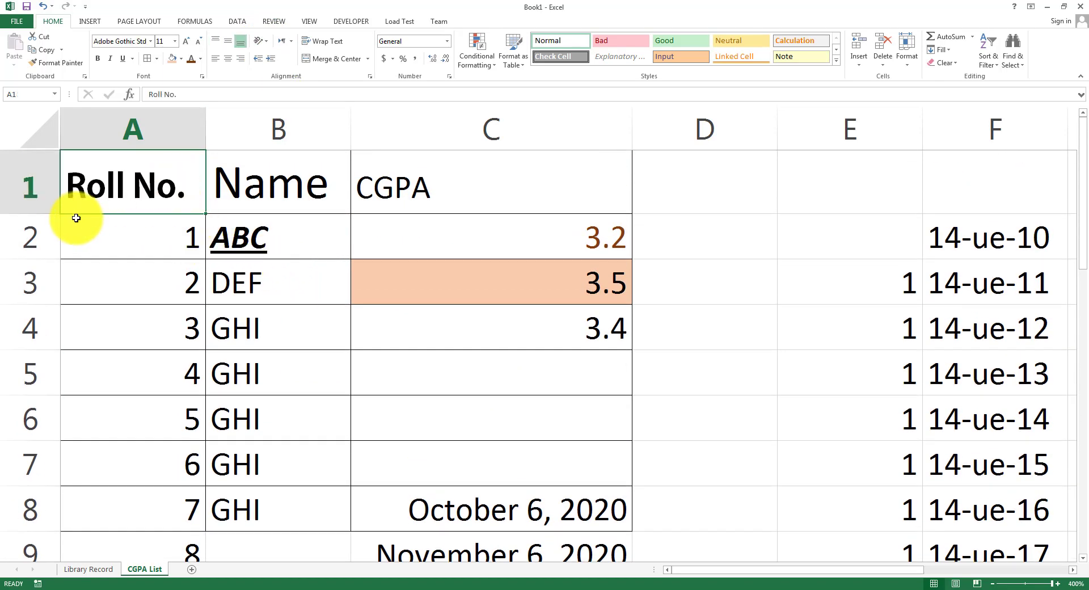
left_click_drag(51, 214, 45, 264)
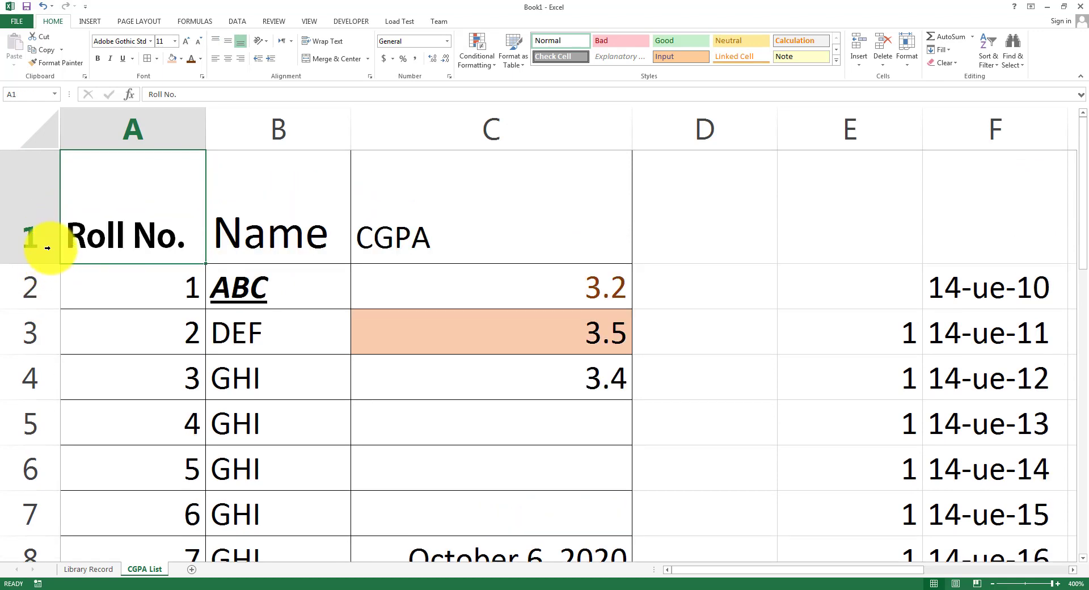
left_click(263, 42)
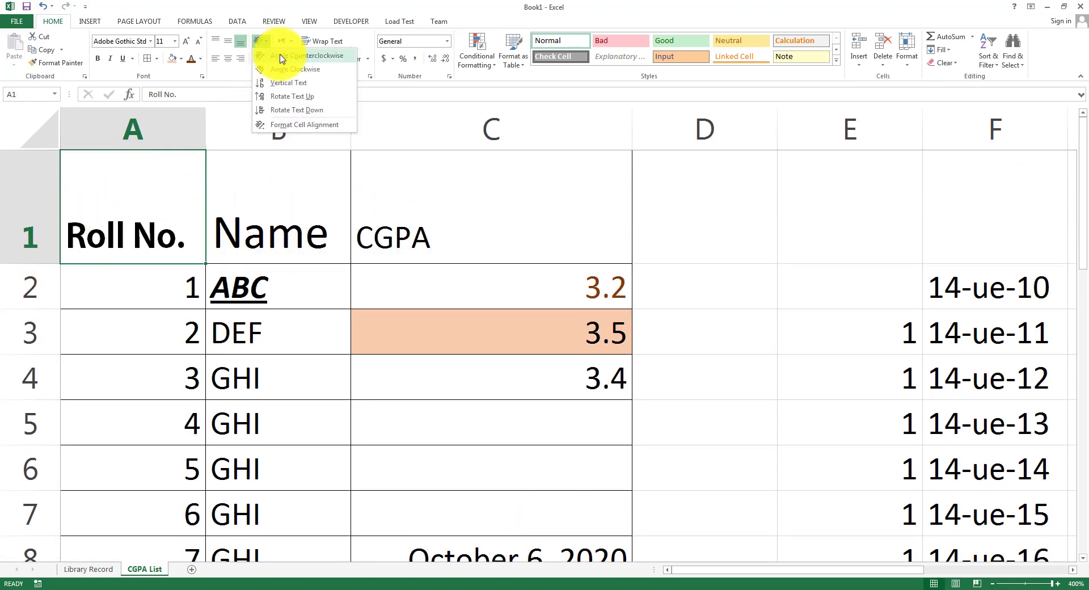
left_click(282, 58)
left_click(333, 272)
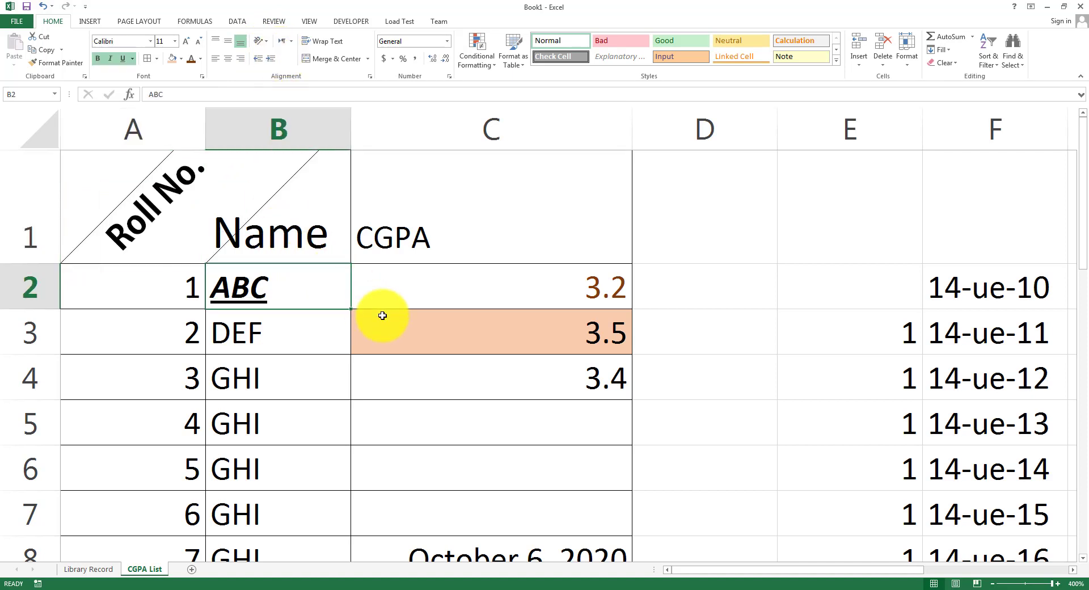
left_click(184, 168)
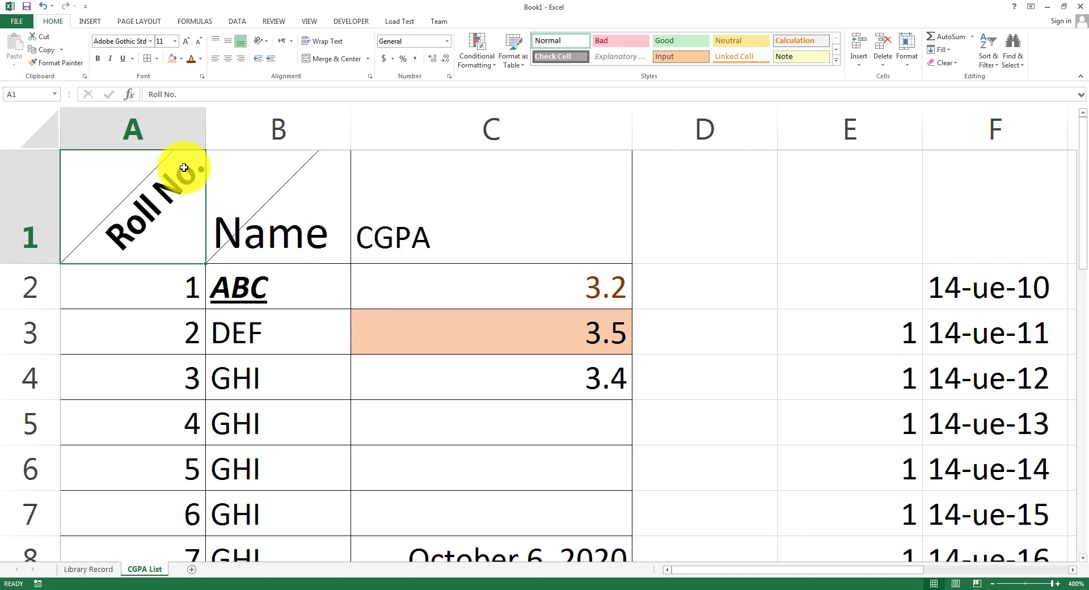
Step: Set the CGPA header in cell C1 to vertical text and enlarge row 1 to fit all its letters
left_click(380, 198)
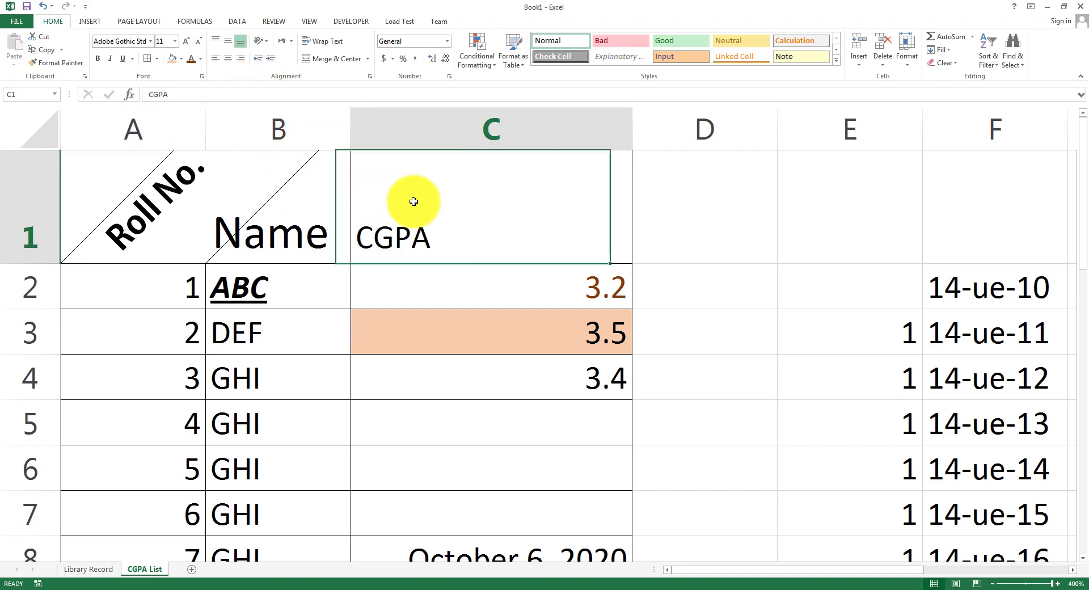
left_click(268, 44)
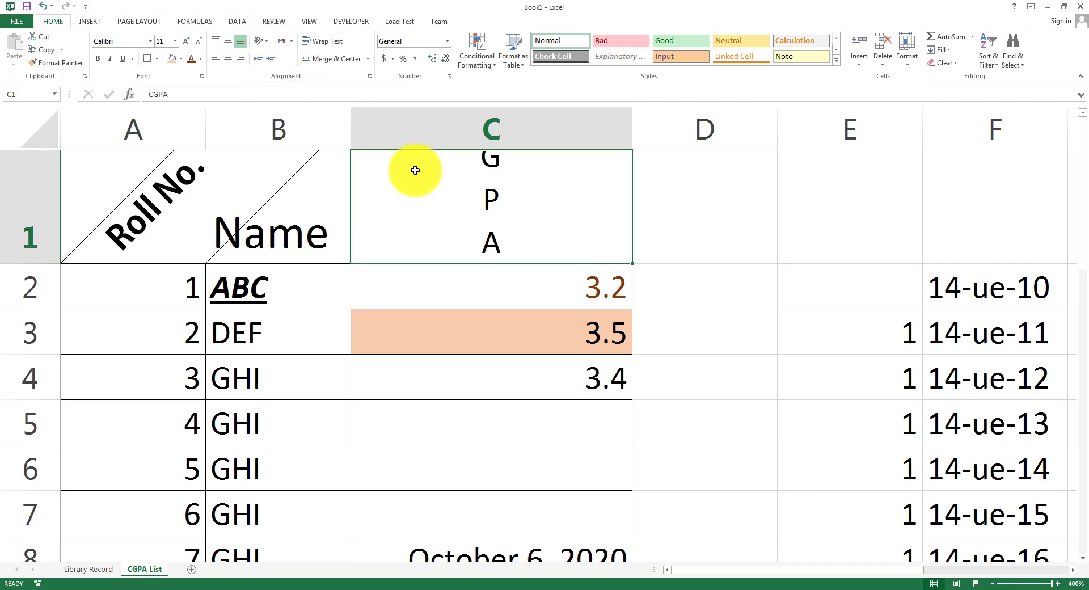
left_click_drag(20, 266, 24, 340)
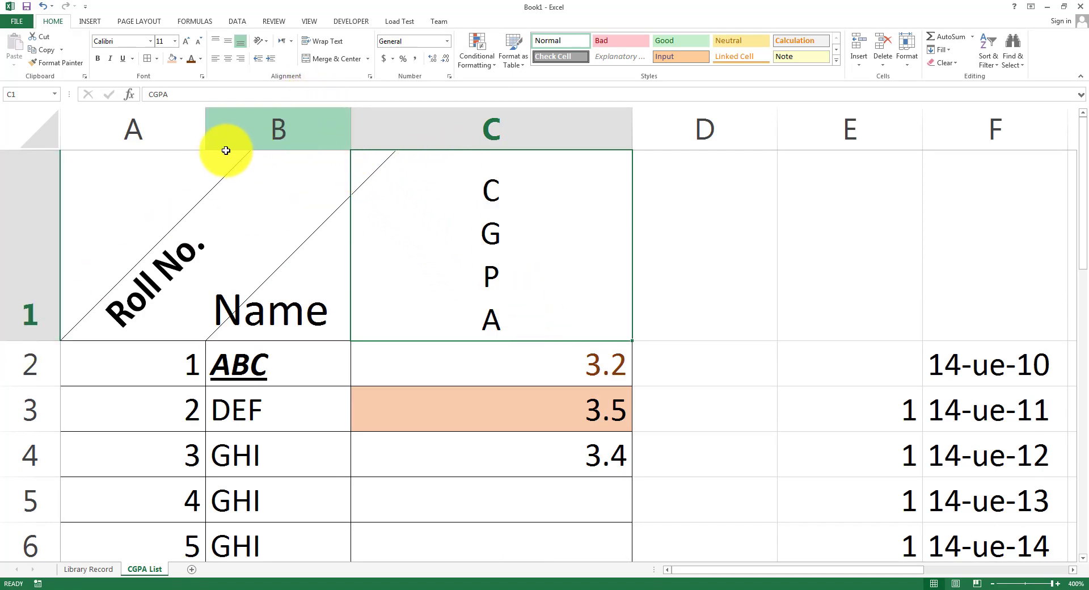
Step: Rotate the April 6, 2021 date in cell C14 down
scroll(344, 357, "down", 4)
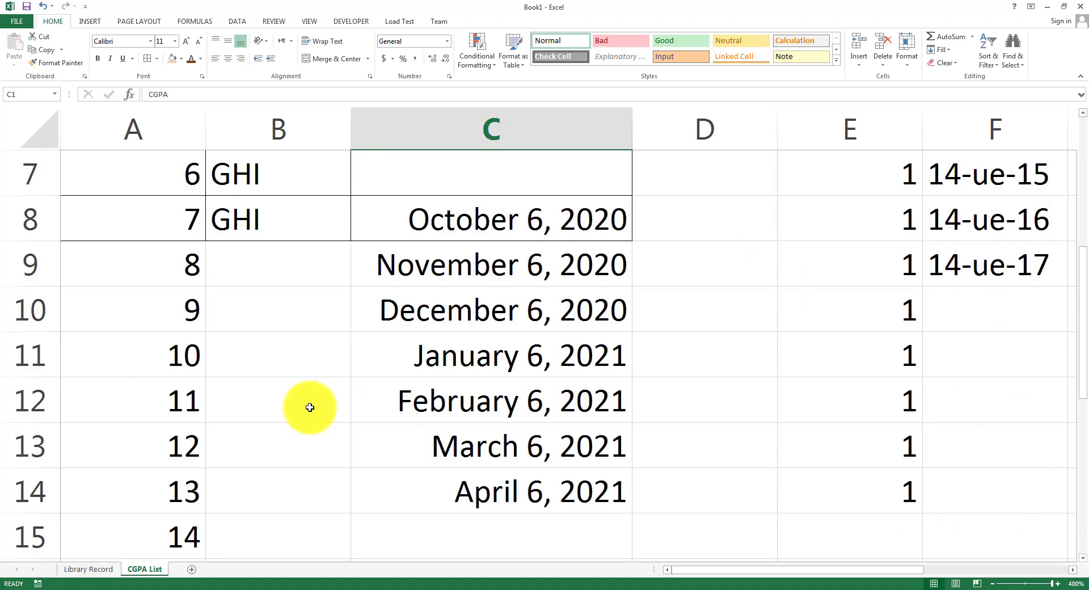
left_click(498, 209)
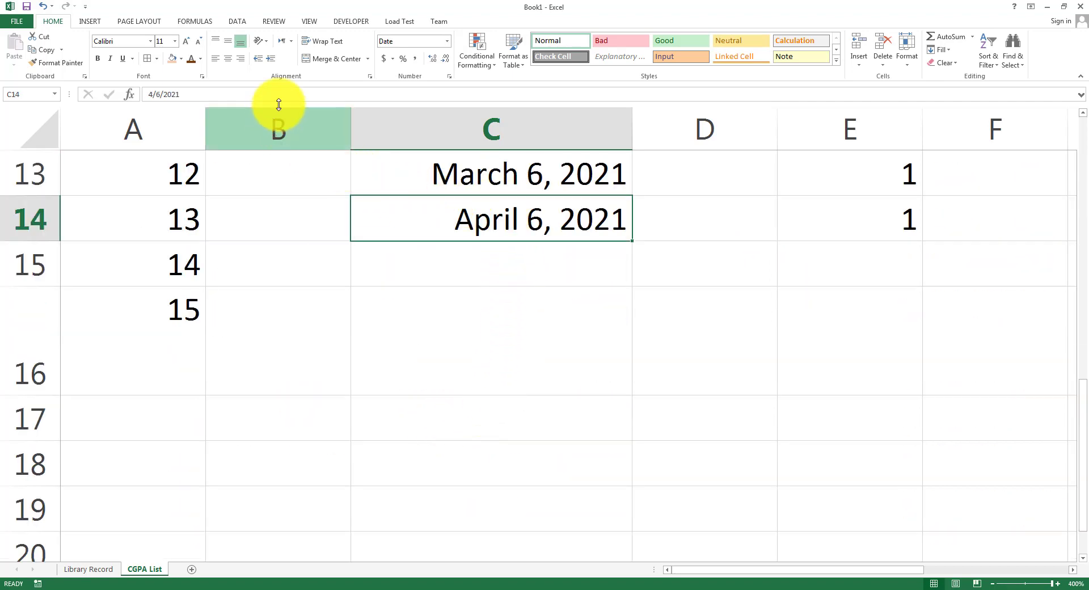
left_click(260, 40)
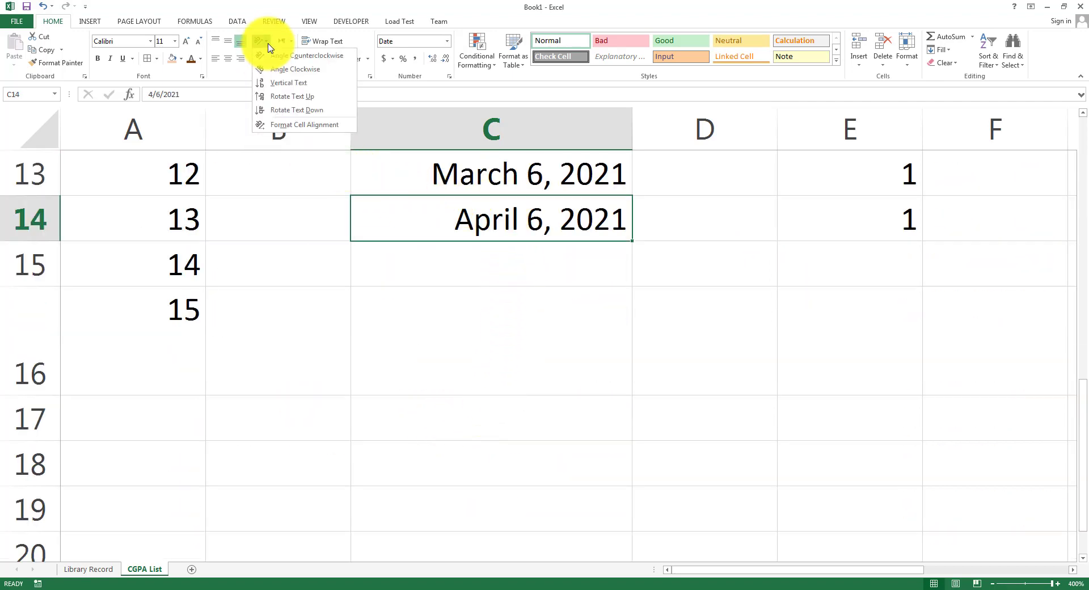
left_click(300, 110)
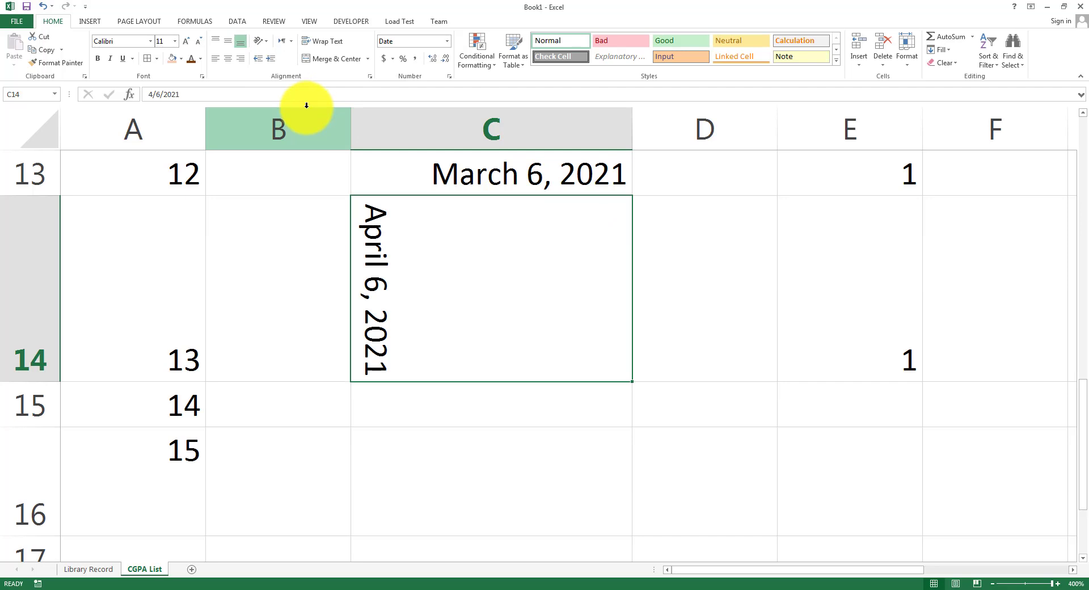
Step: Rotate the March 6, 2021 date in cell C13 up and increase the height of row 13 so it fits
left_click(461, 175)
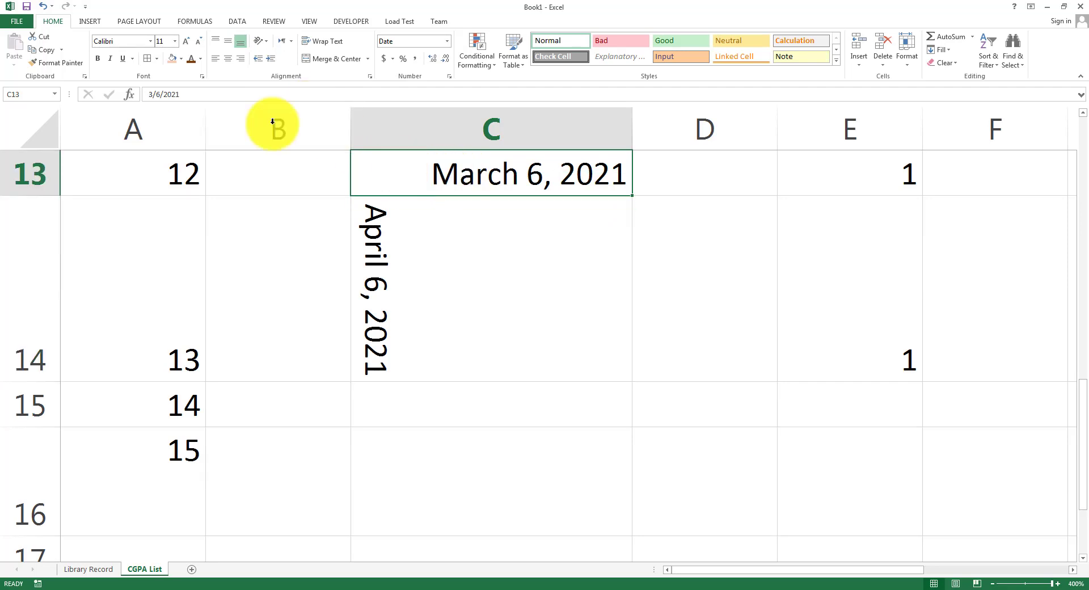
left_click(260, 42)
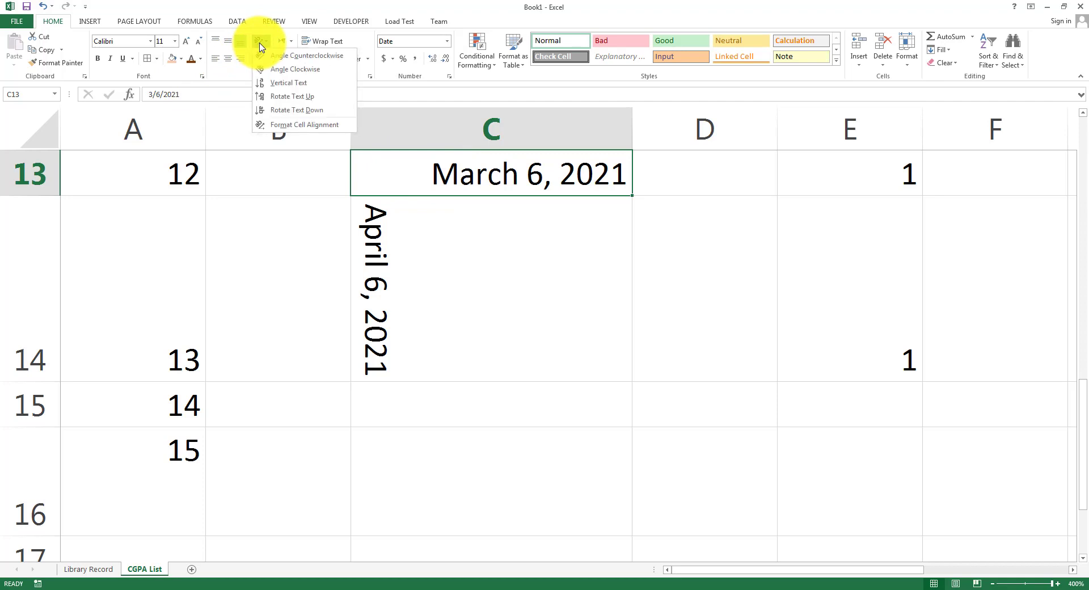
left_click(318, 97)
scroll(267, 267, "up", 1)
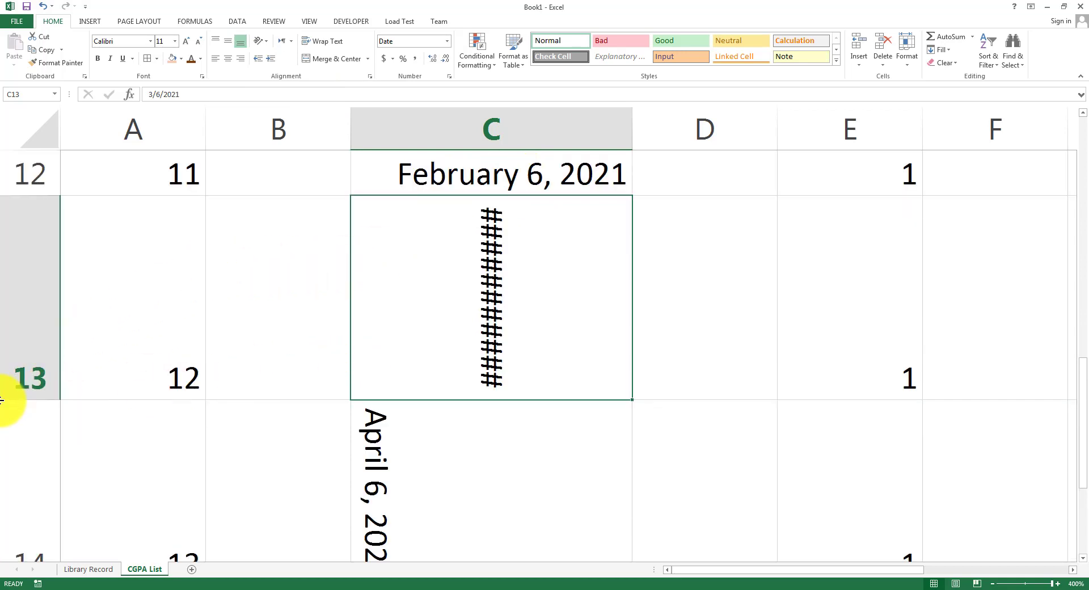
left_click_drag(20, 401, 20, 433)
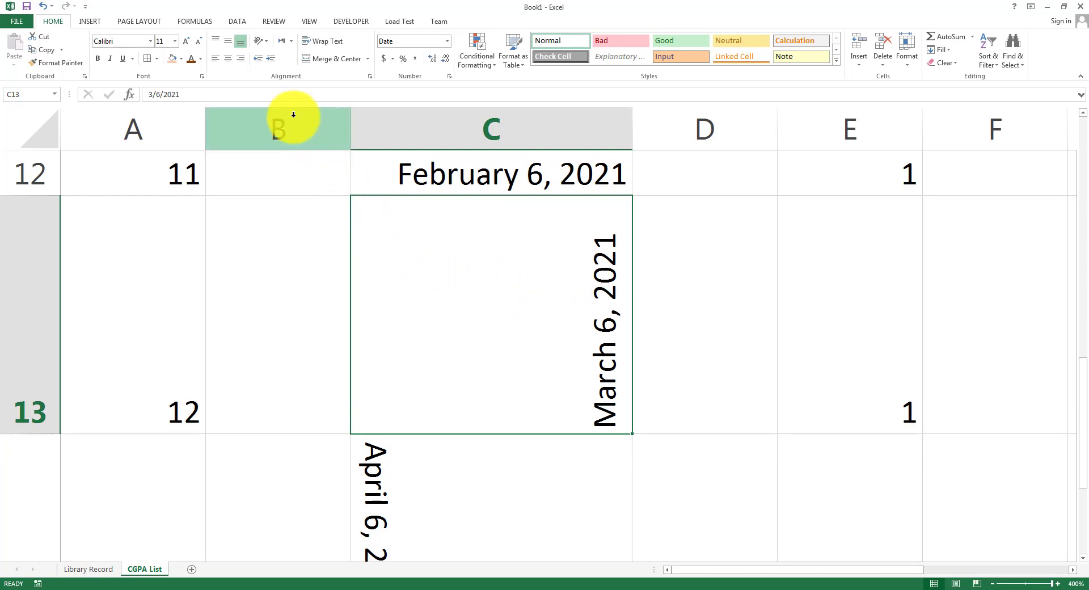
Step: Increase and decrease the indent of the date in cell C13, finishing with an increased indent
left_click(275, 62)
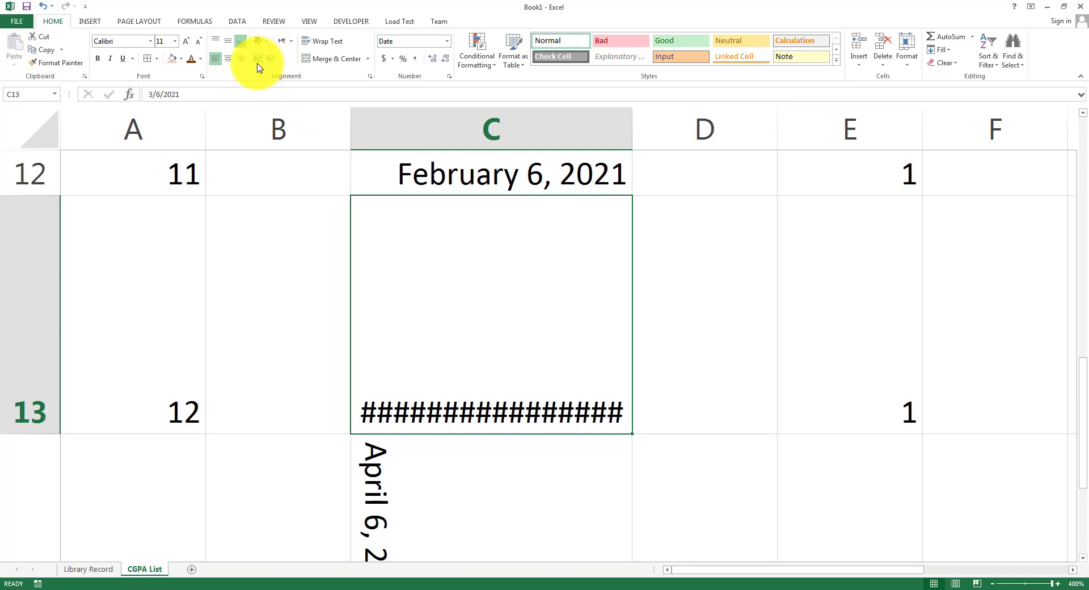
left_click(258, 65)
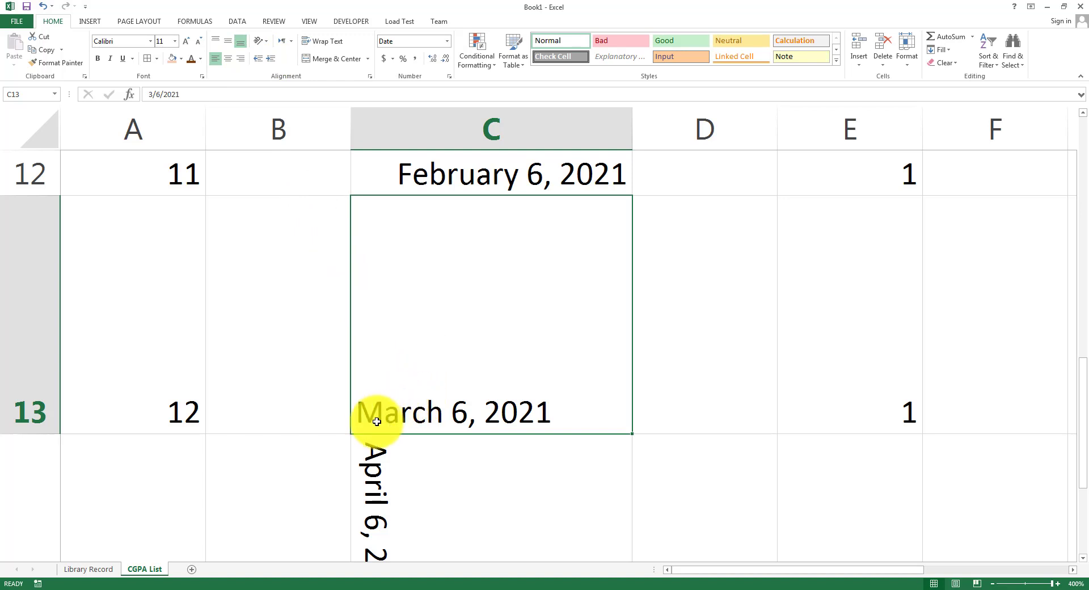
left_click(271, 59)
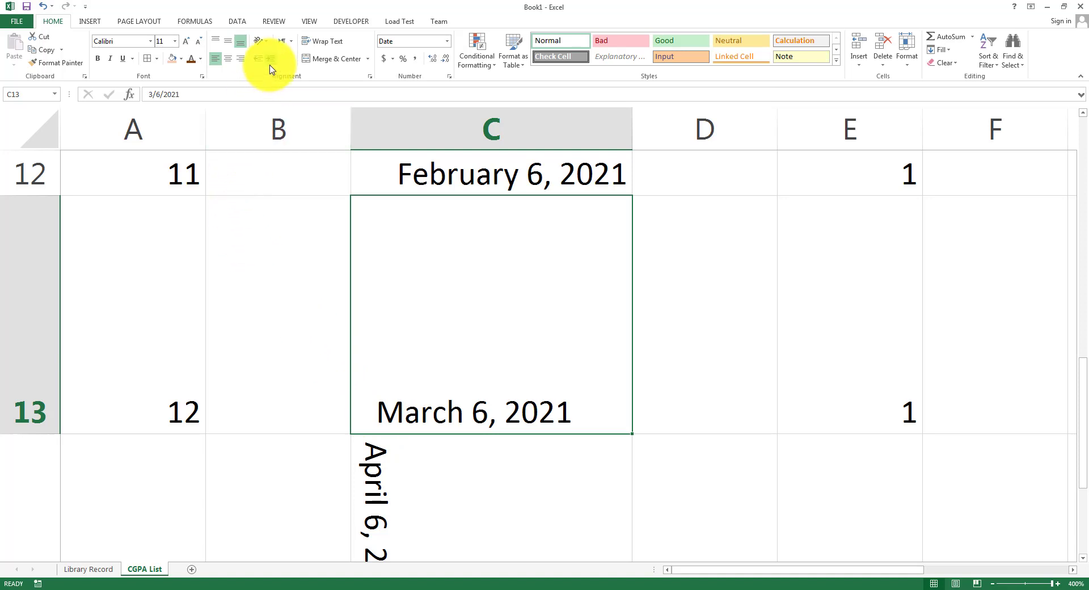
Step: Increase the indent of the March 6, 2021 date in cell C13 several levels, remove it, and restore a single indent level
left_click(271, 66)
left_click(271, 67)
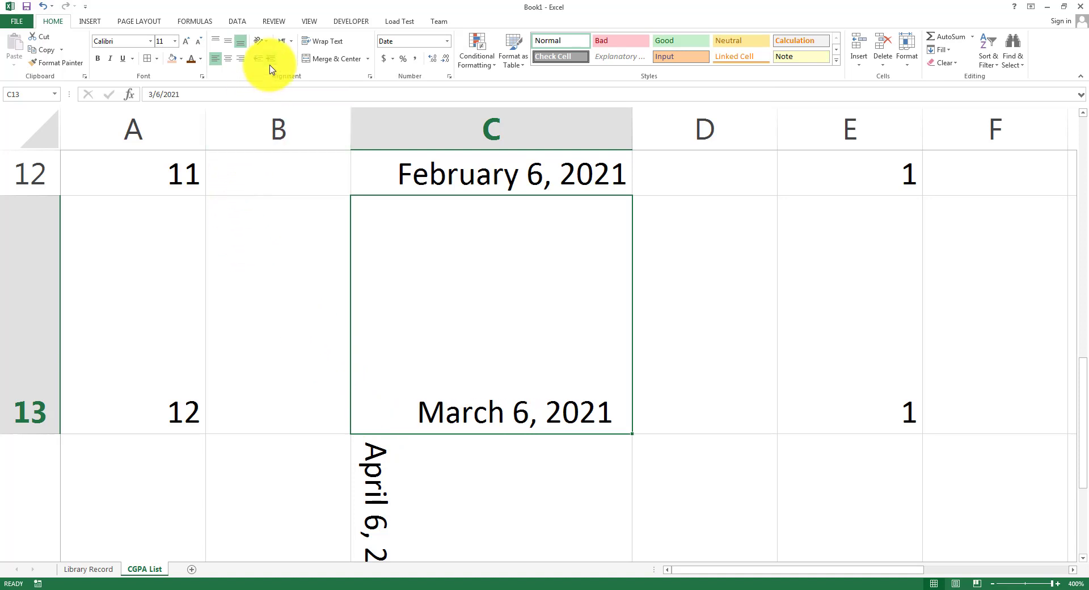
left_click(271, 66)
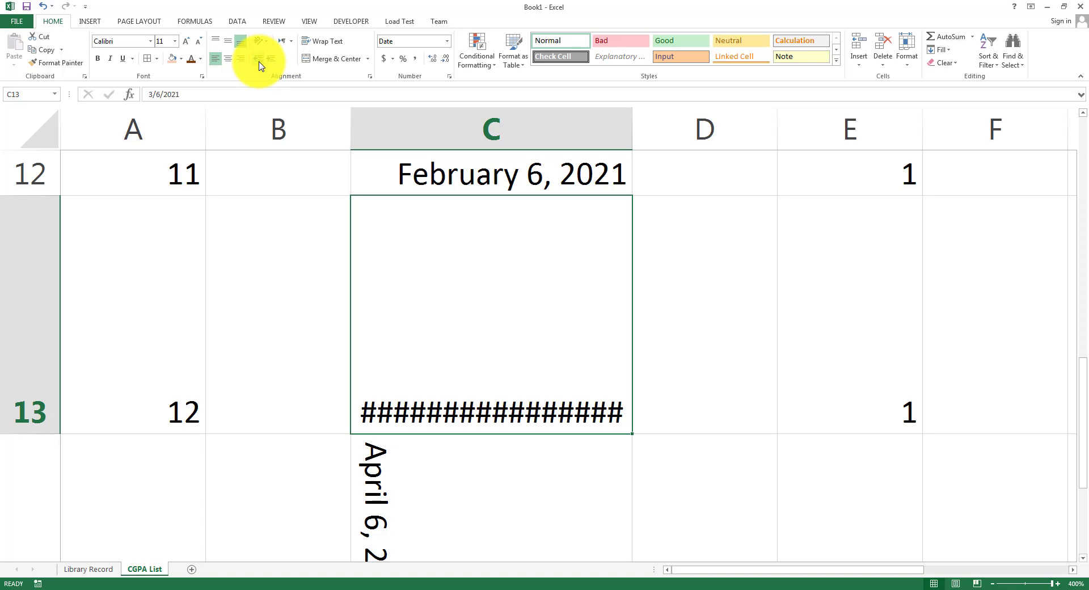
left_click(260, 65)
left_click(259, 65)
left_click(260, 65)
left_click(259, 65)
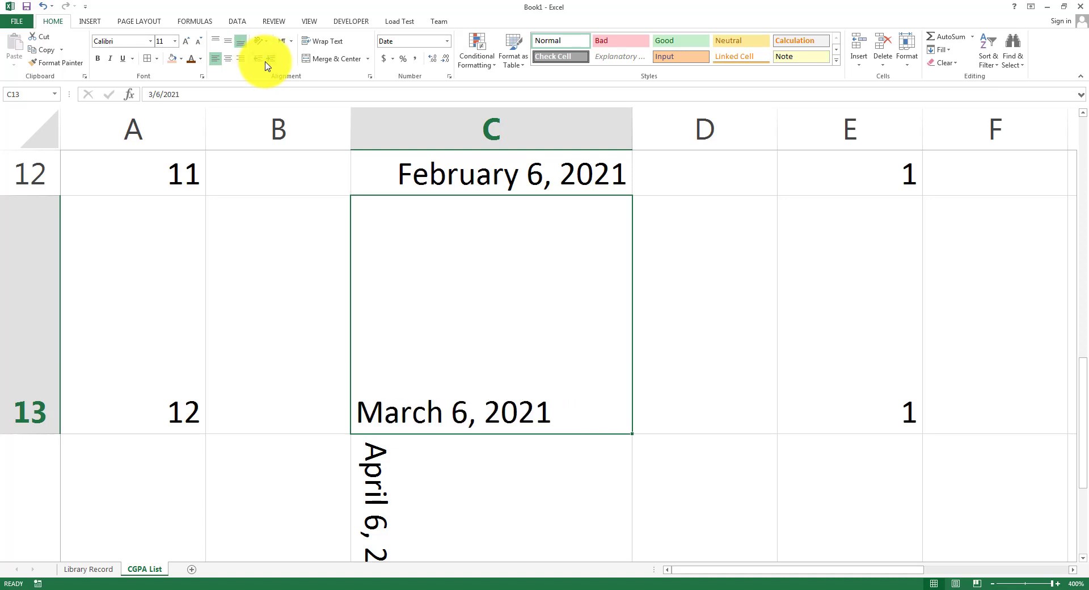
left_click(269, 62)
Step: Set the text direction of the empty cell C23 to Right-to-Left
left_click(293, 43)
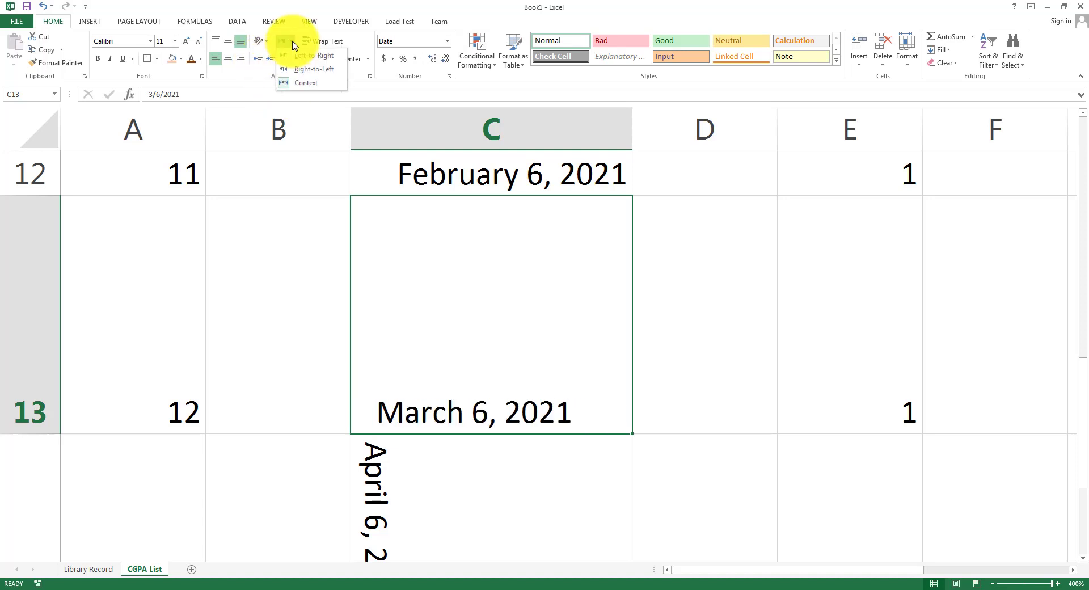
left_click(425, 226)
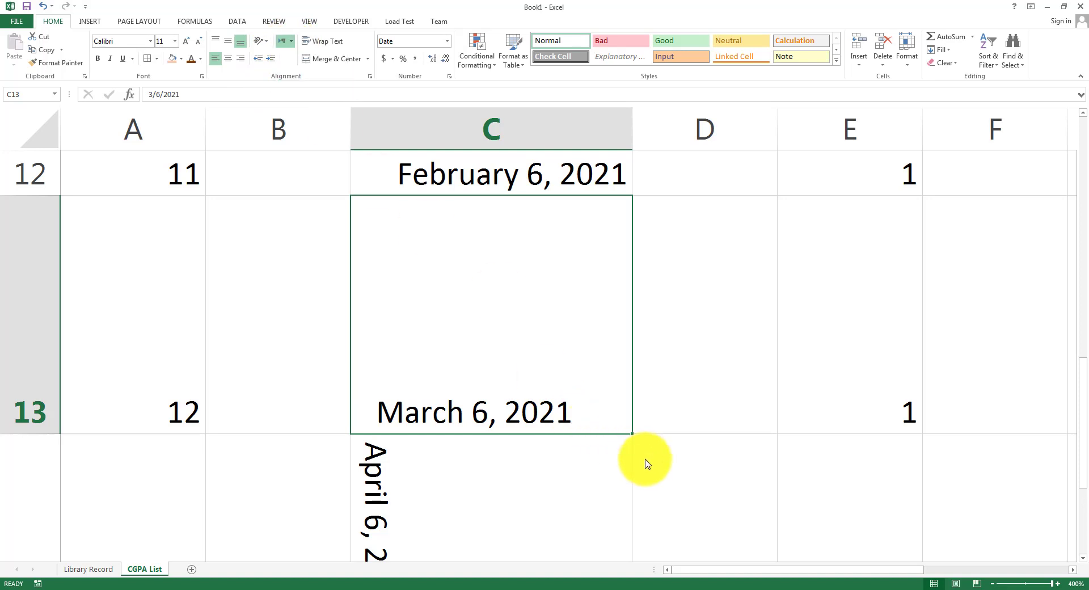
left_click(707, 381)
scroll(486, 445, "down", 3)
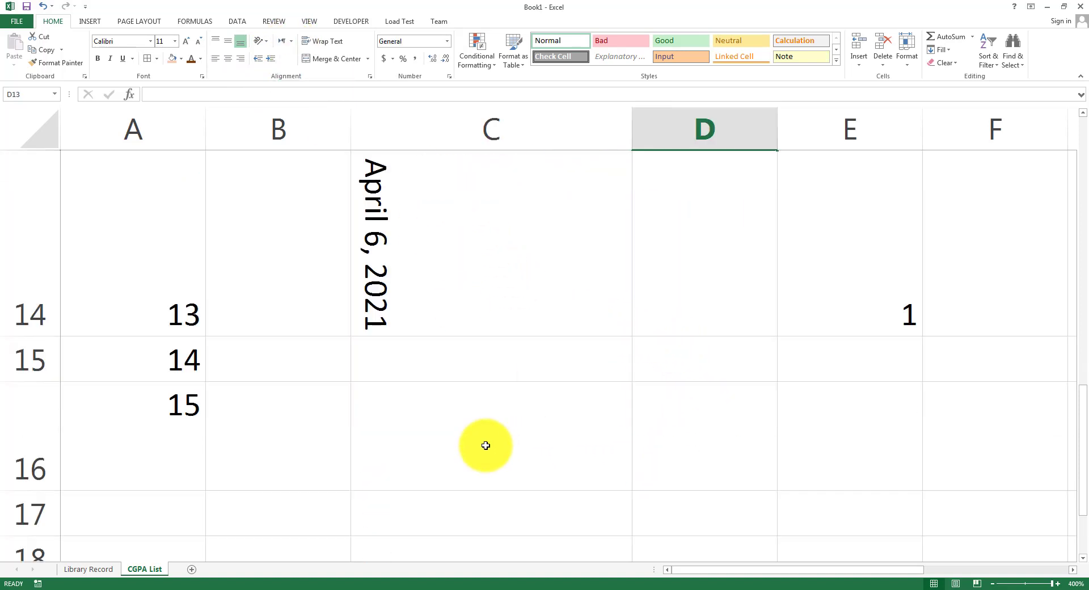
left_click(391, 345)
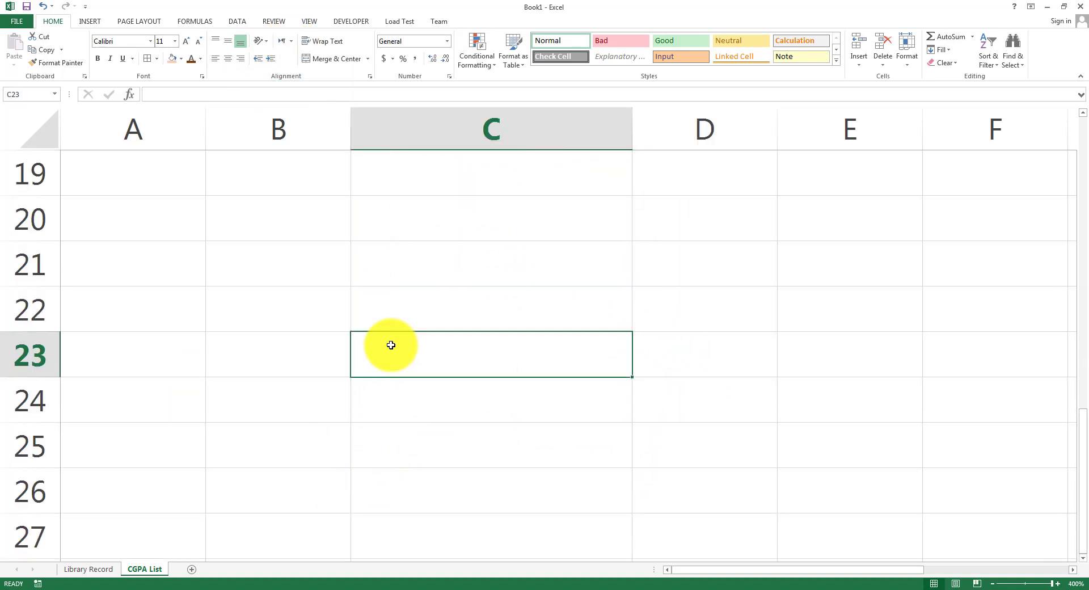
left_click(290, 44)
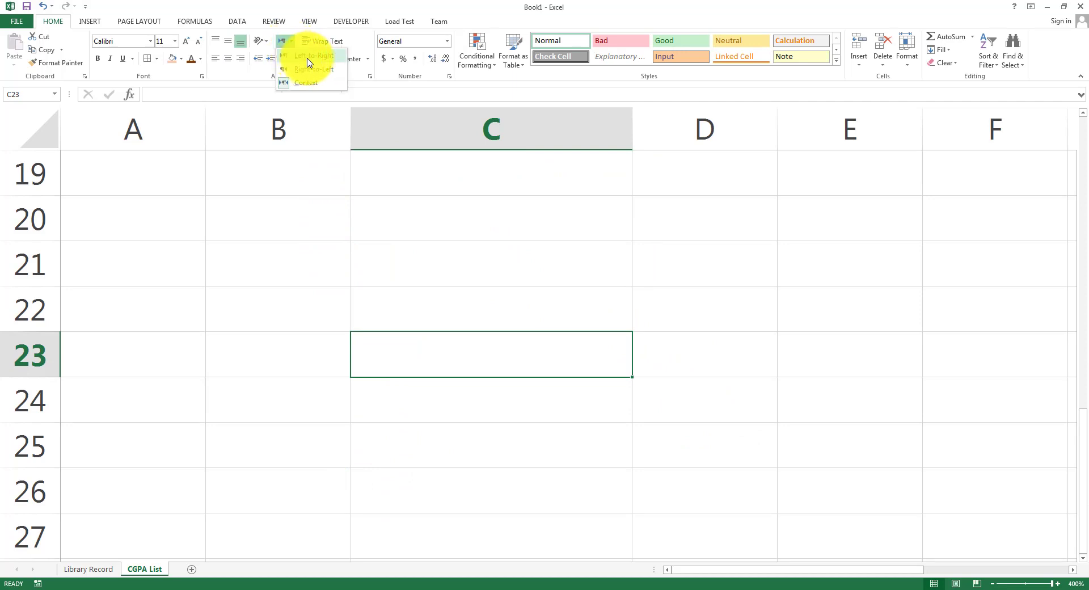
left_click(311, 69)
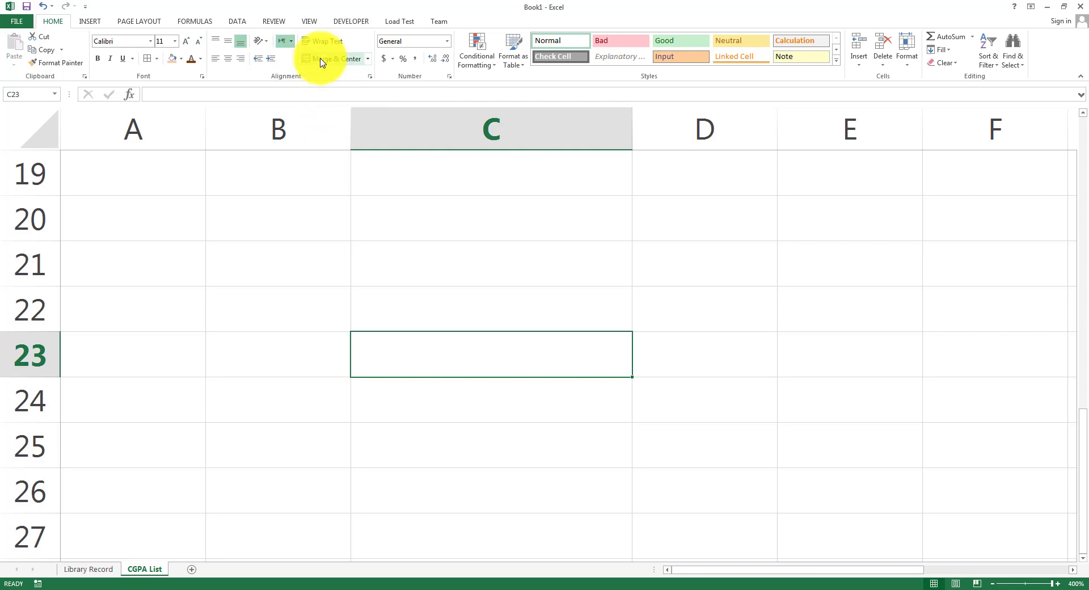
Step: Enter the sample text "asfafas" in cell C23 and "fgdfgdfg" in cell C24
type("asfafas")
key("Return")
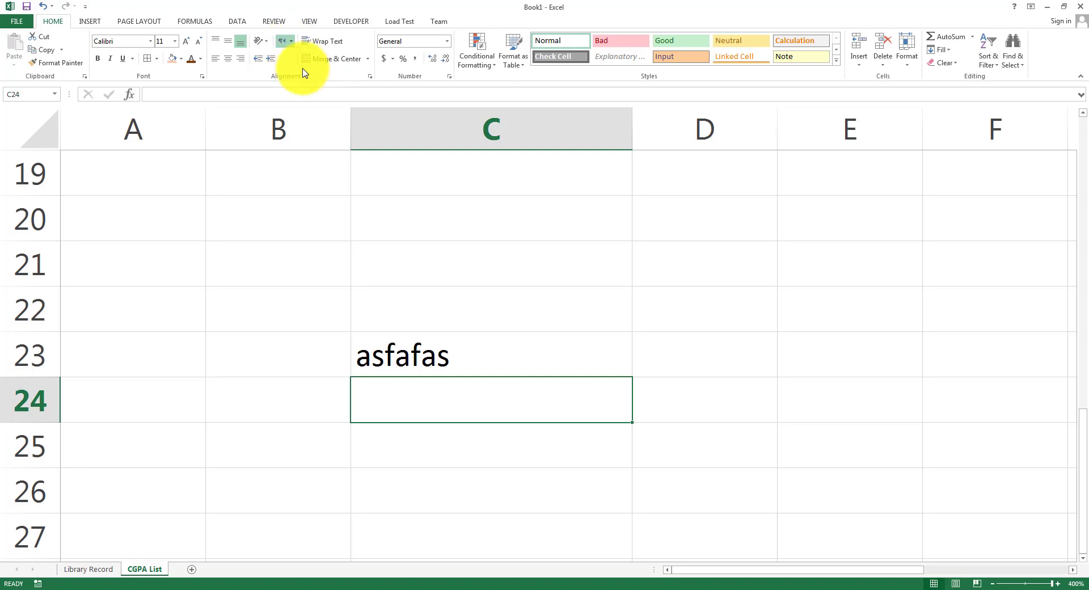
type("fgdfgdfg")
left_click(316, 122)
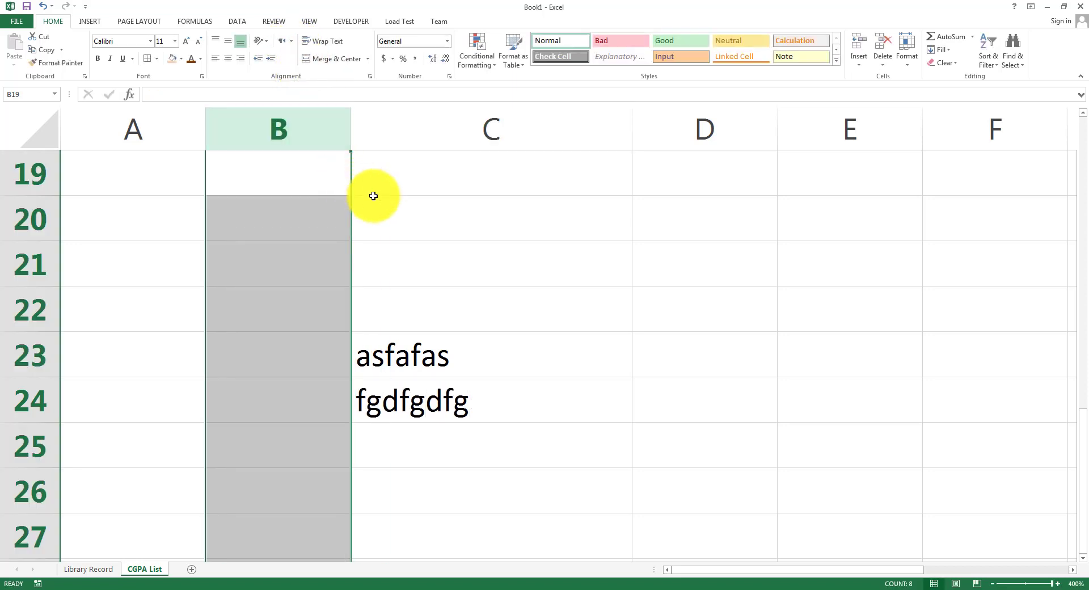
Step: Delete the sample text from cells C23 and C24
left_click(415, 247)
left_click_drag(412, 330, 418, 359)
left_click(418, 359)
left_click_drag(445, 429, 450, 366)
key("Delete")
left_click(353, 215)
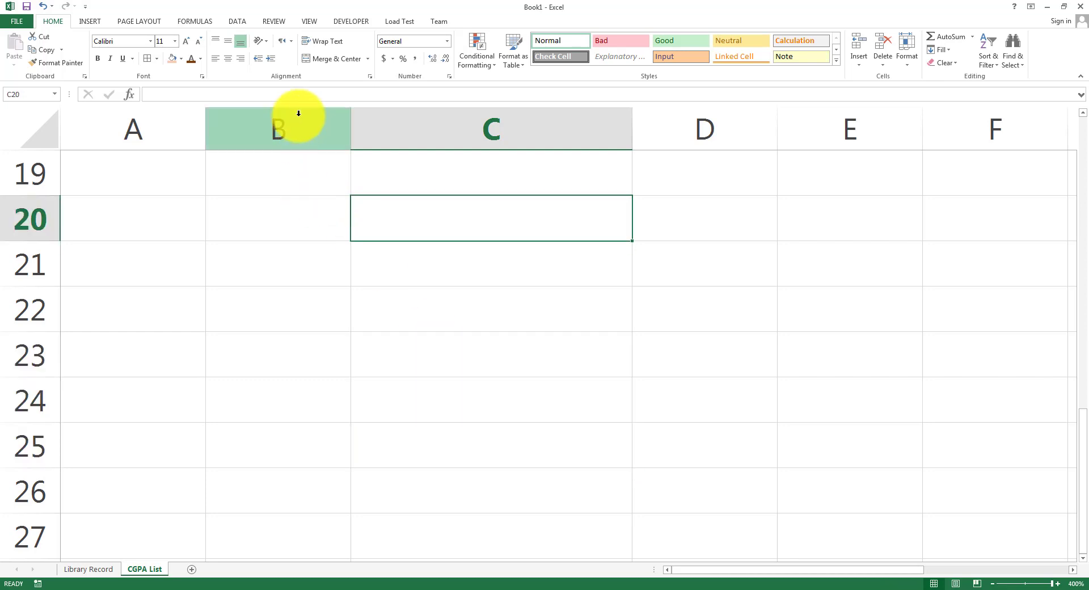
left_click(354, 338)
left_click(320, 265)
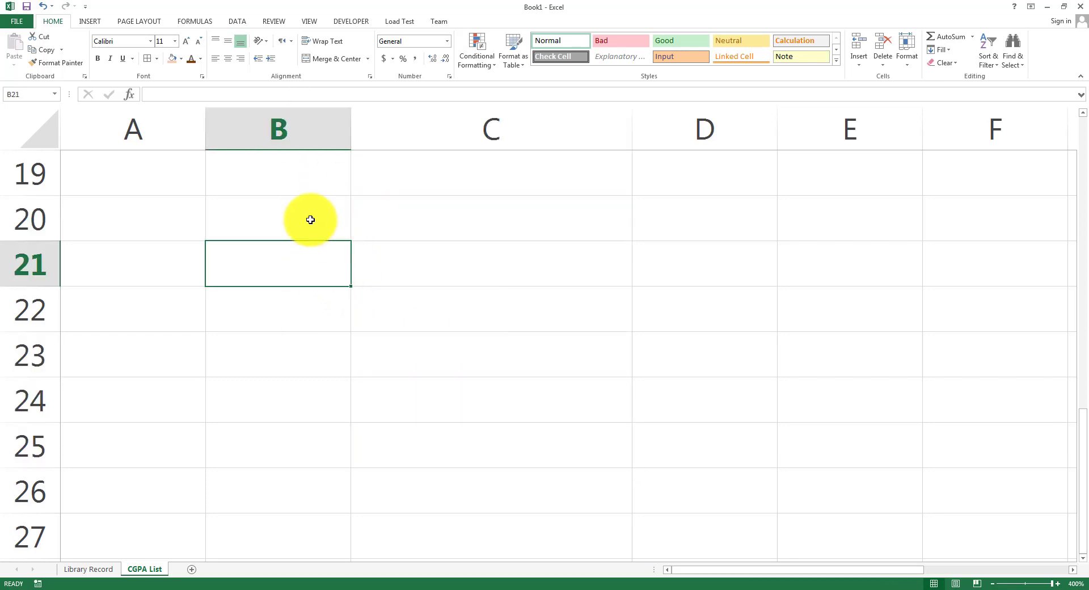
Step: Select cell B20, switch to the PowerPoint presentation and highlight the "Wrap Text" item on the HOME slide
left_click(310, 219)
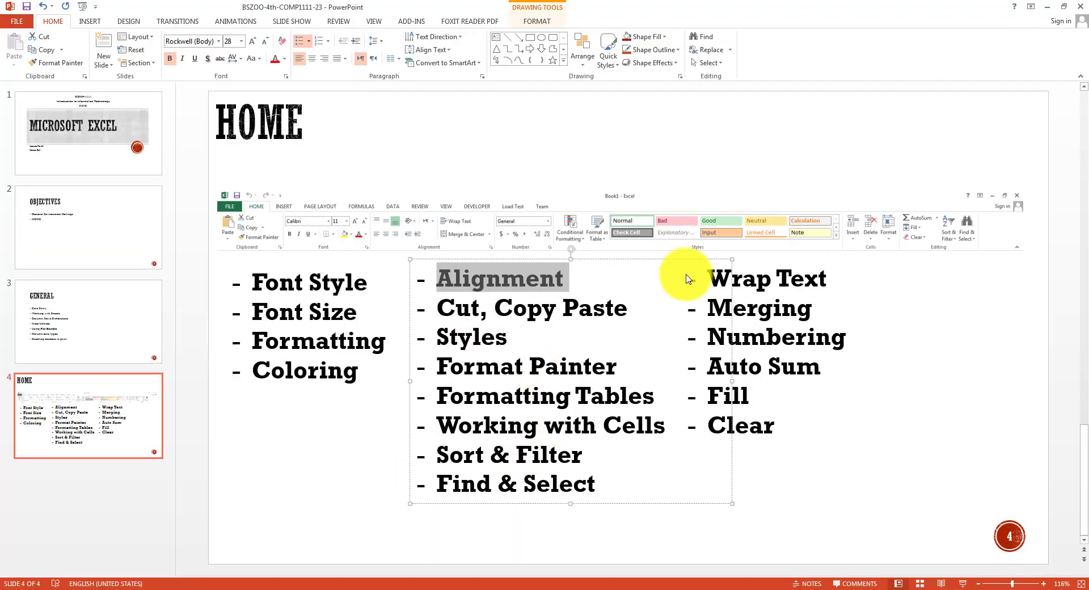
left_click_drag(707, 277, 832, 276)
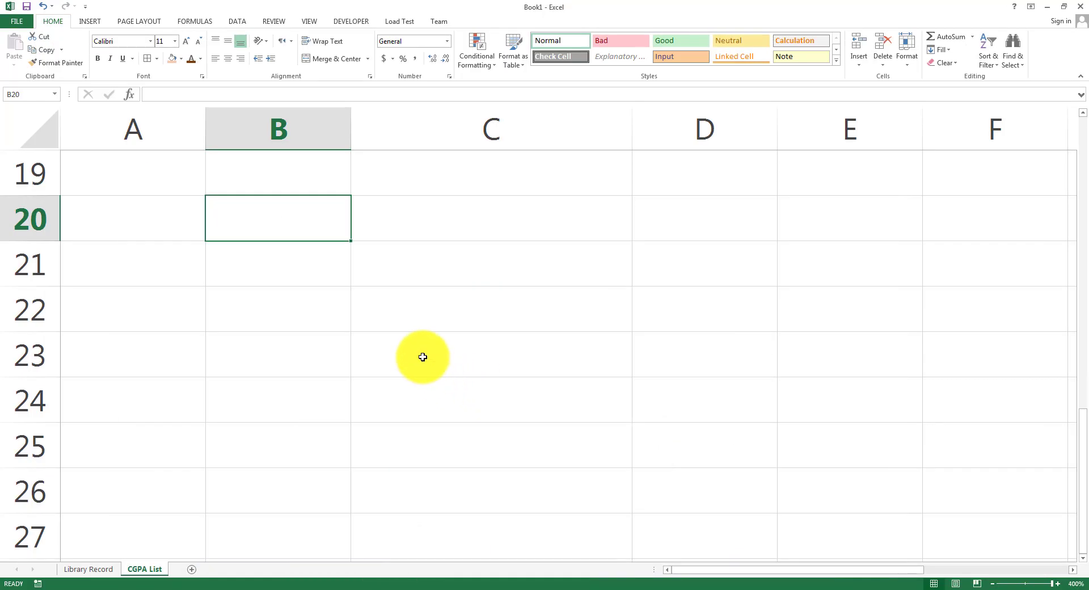
Step: Switch back to Excel, enter "I am using Excel" in cell B20 and apply Wrap Text to the cell
type("I am using Excel")
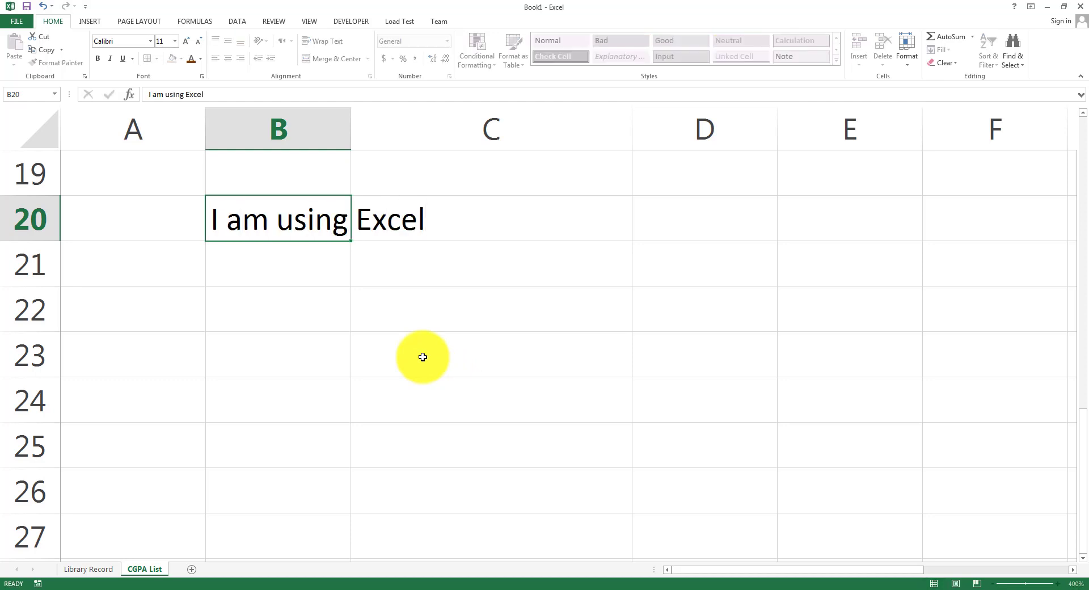
key("Return")
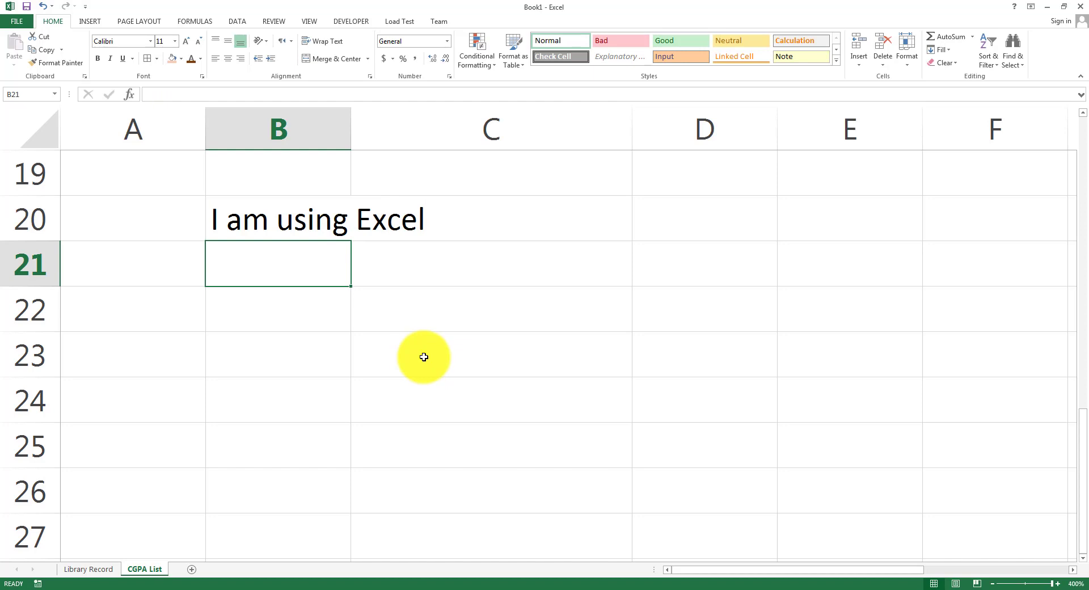
left_click(282, 232)
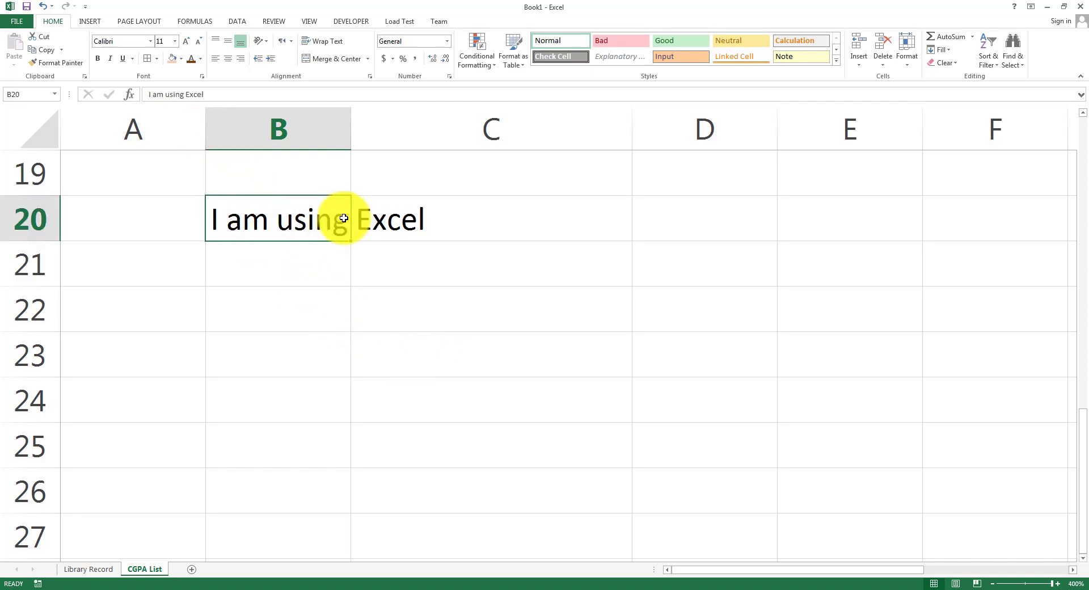
left_click(331, 44)
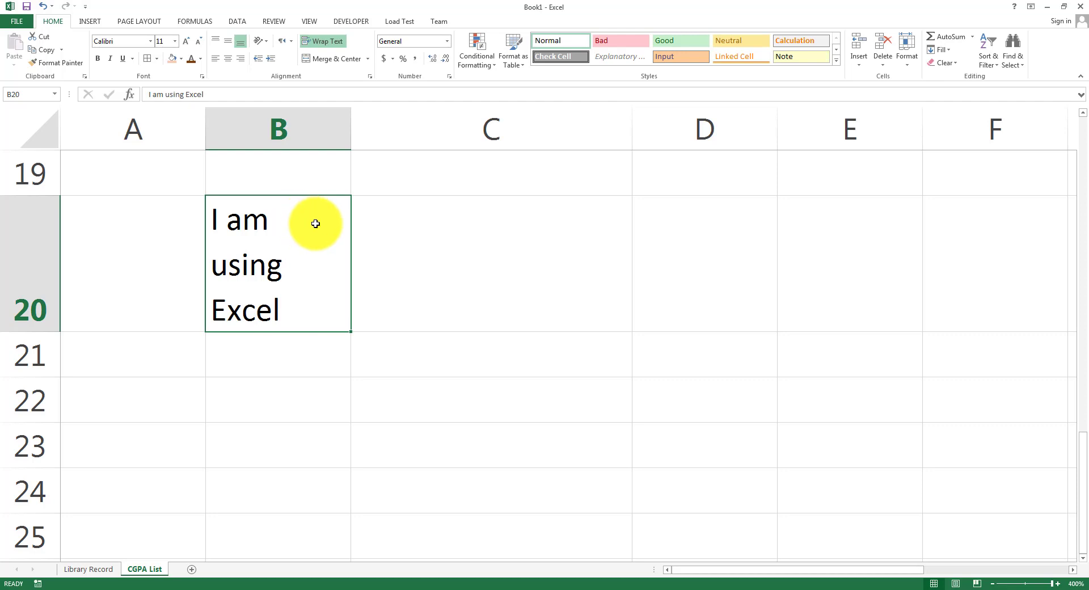
Step: Replace the text in cell B20 with "I have been using MS Excel since 2009. It is excellent SW"
double_click(297, 303)
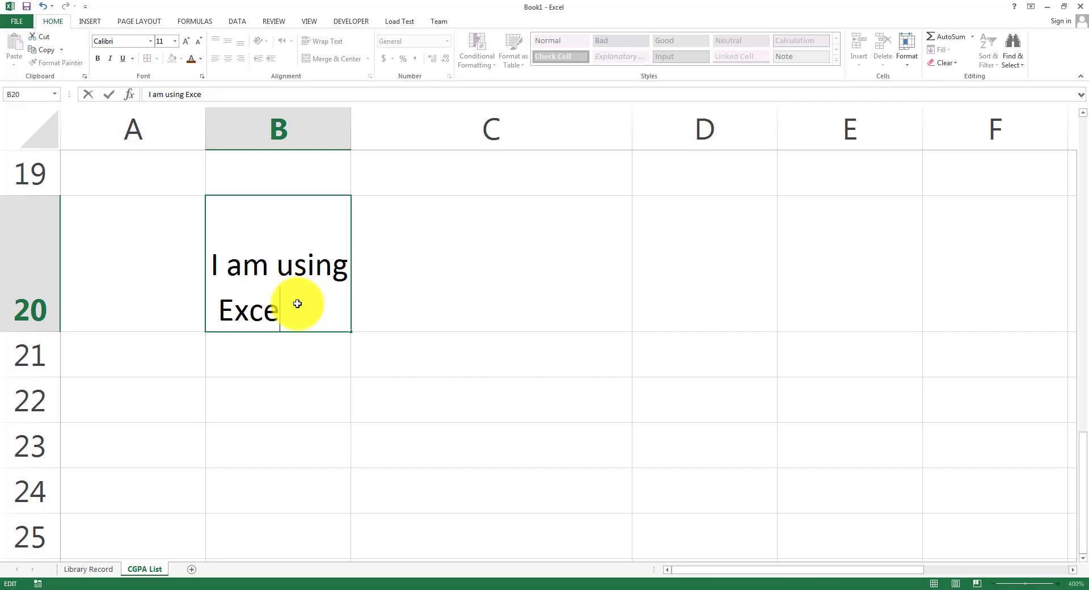
key("BackSpace")
key("BackSpace")
key("BackSpace")
key("BackSpace")
key("BackSpace")
key("BackSpace")
key("BackSpace")
key("BackSpace")
key("BackSpace")
key("BackSpace")
type("have be")
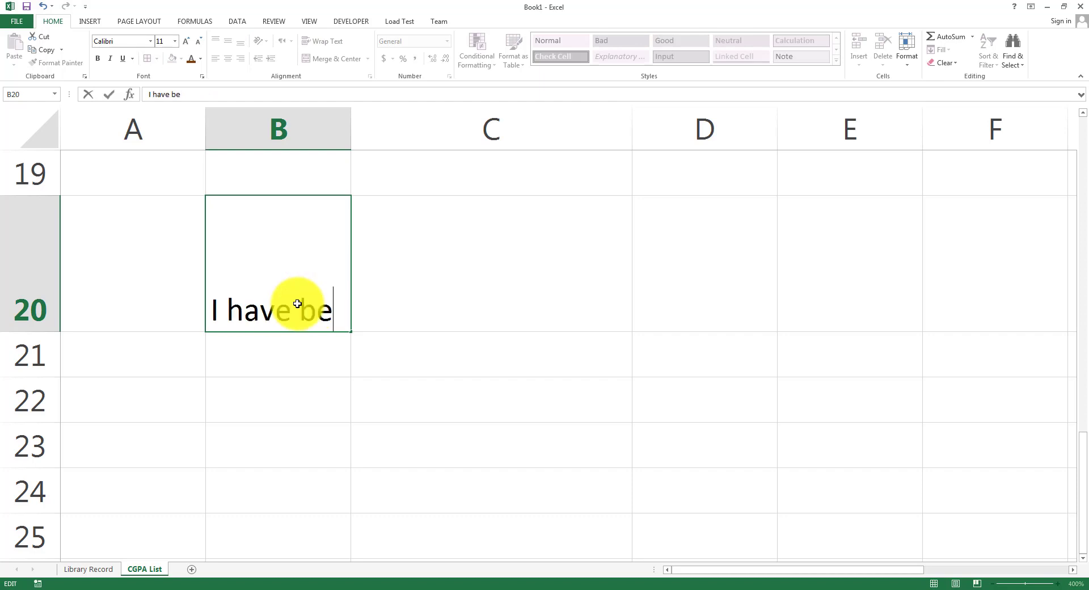
type("en using MS ")
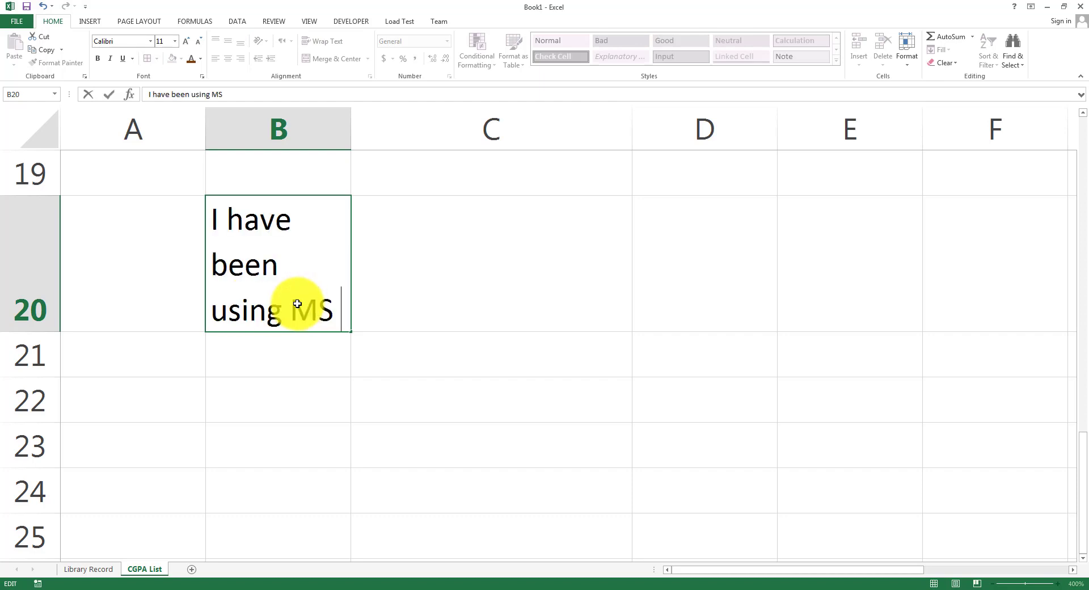
type("Excel si")
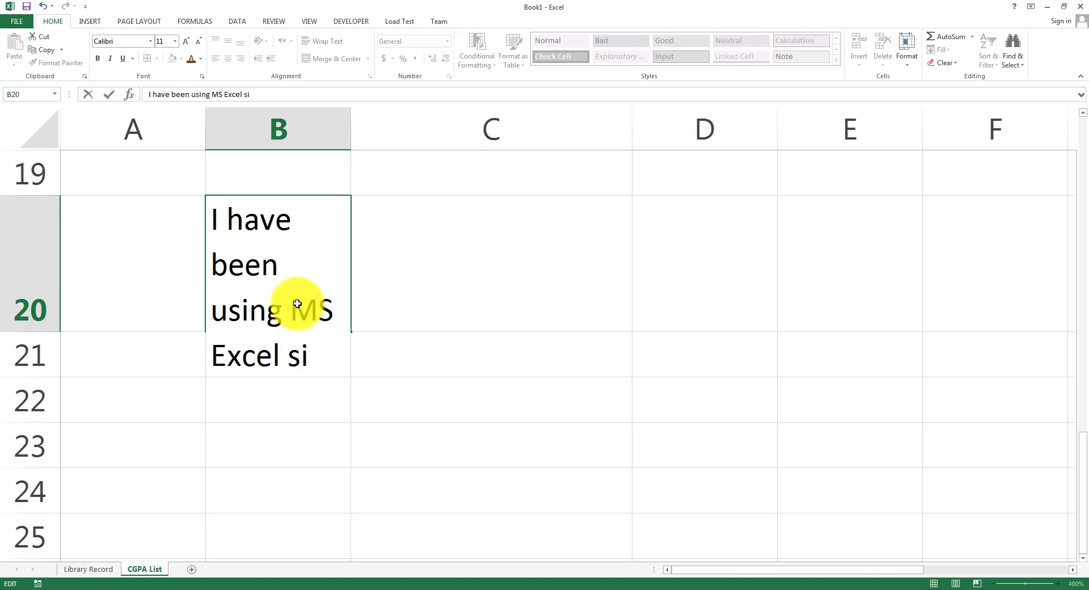
type("nce 20")
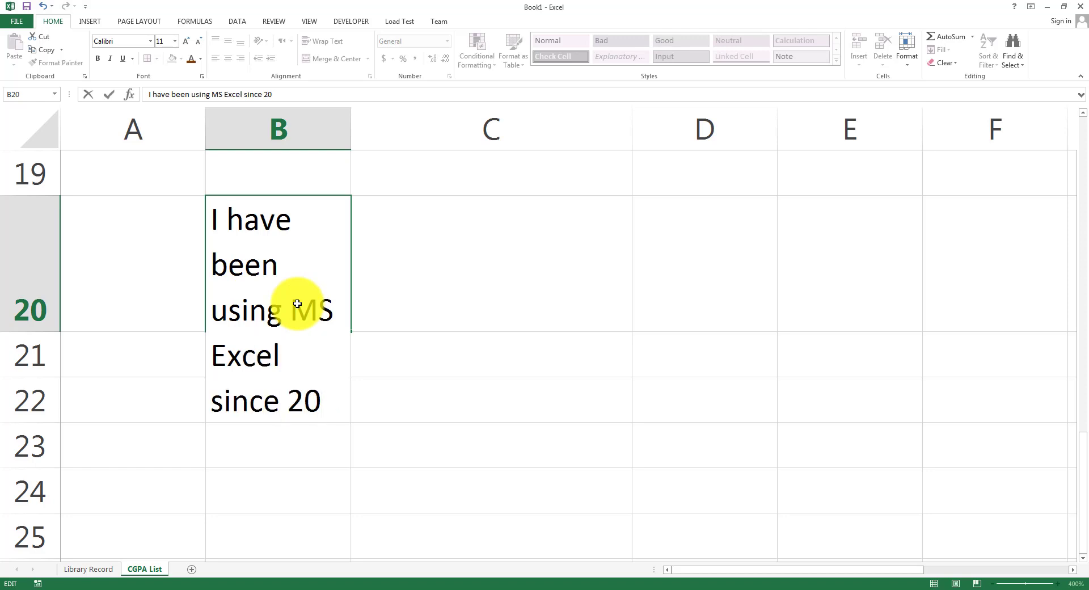
type("09. It is excellent SW")
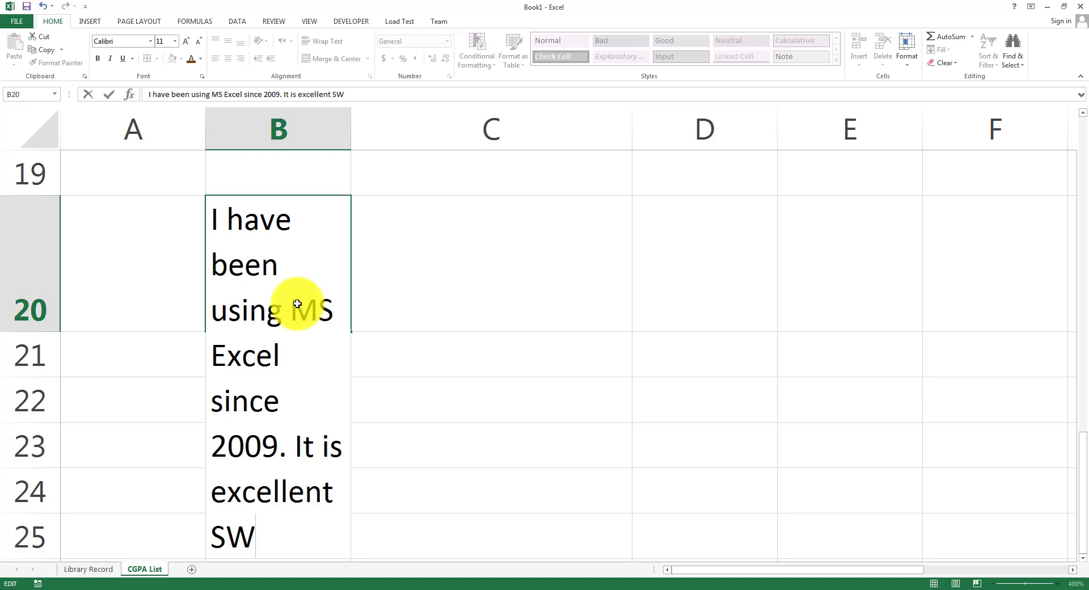
key("Return")
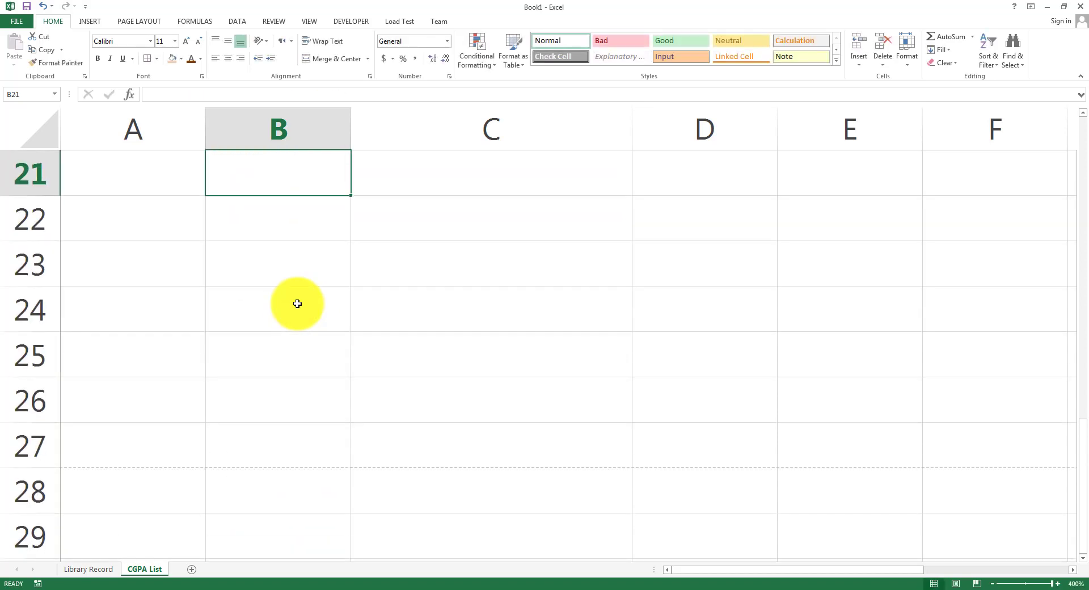
Step: Examine how the longer text in cell B20 wraps within the column width and affects the row height
scroll(294, 304, "up", 3)
scroll(273, 316, "down", 2)
left_click(284, 330)
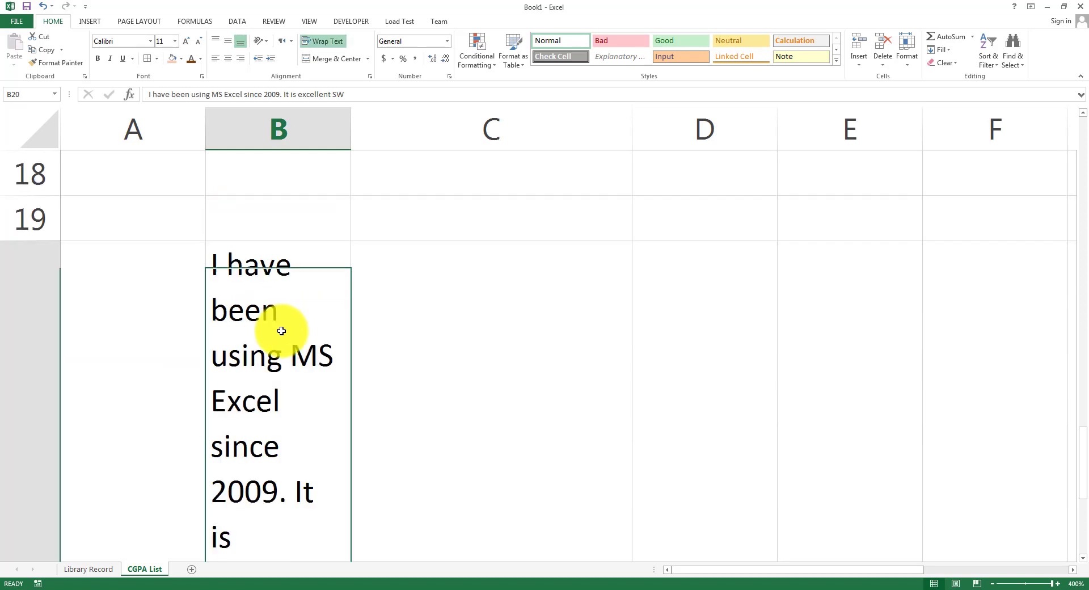
scroll(284, 333, "down", 1)
scroll(447, 323, "down", 3)
scroll(447, 322, "up", 2)
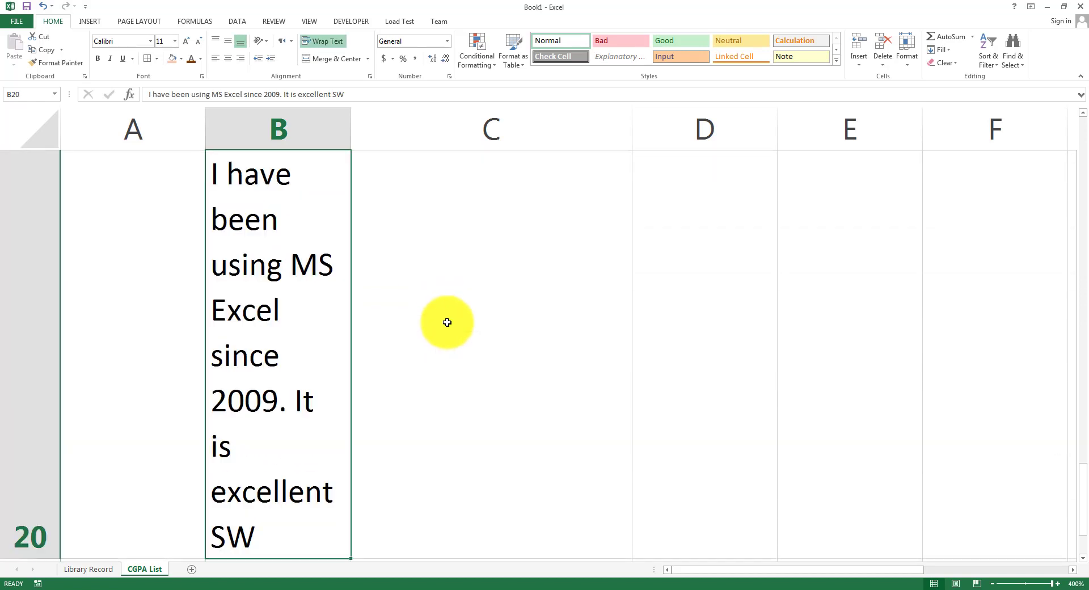
scroll(447, 322, "down", 8)
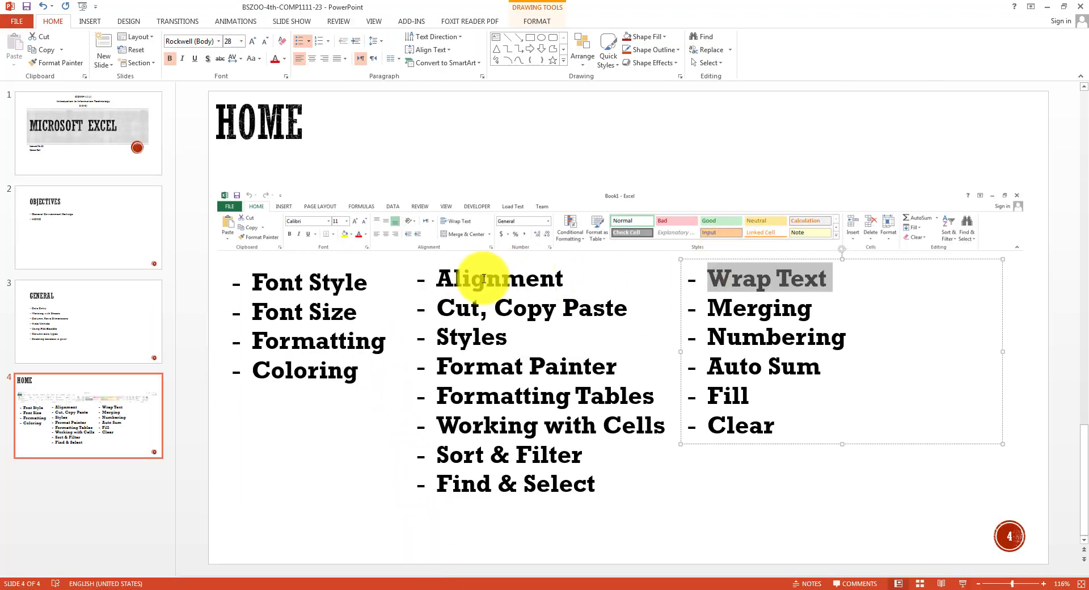
Step: Switch to PowerPoint and highlight the "Cut, Copy Paste" item on the HOME slide
left_click_drag(445, 307, 606, 307)
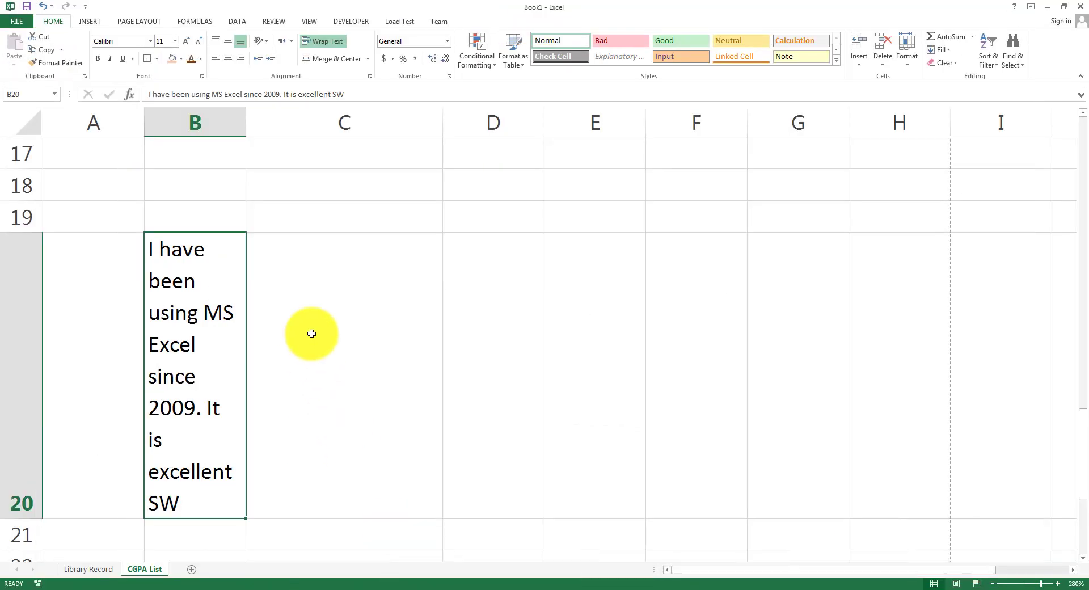
Step: Switch back to Excel and copy the value 14-ue-12 from cell F4 into cell G4
scroll(312, 334, "up", 5)
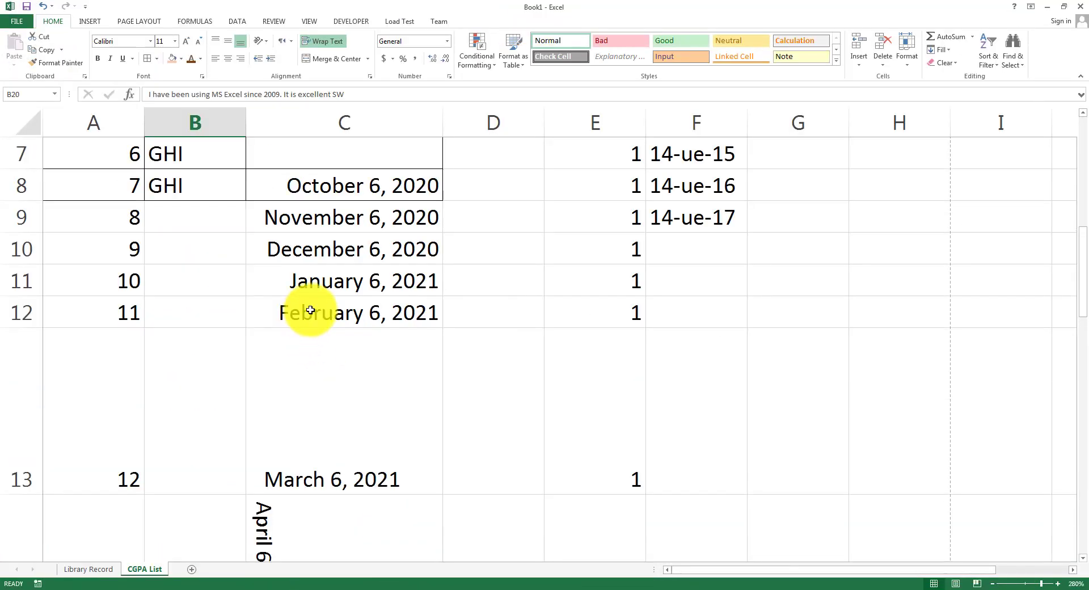
left_click(686, 224)
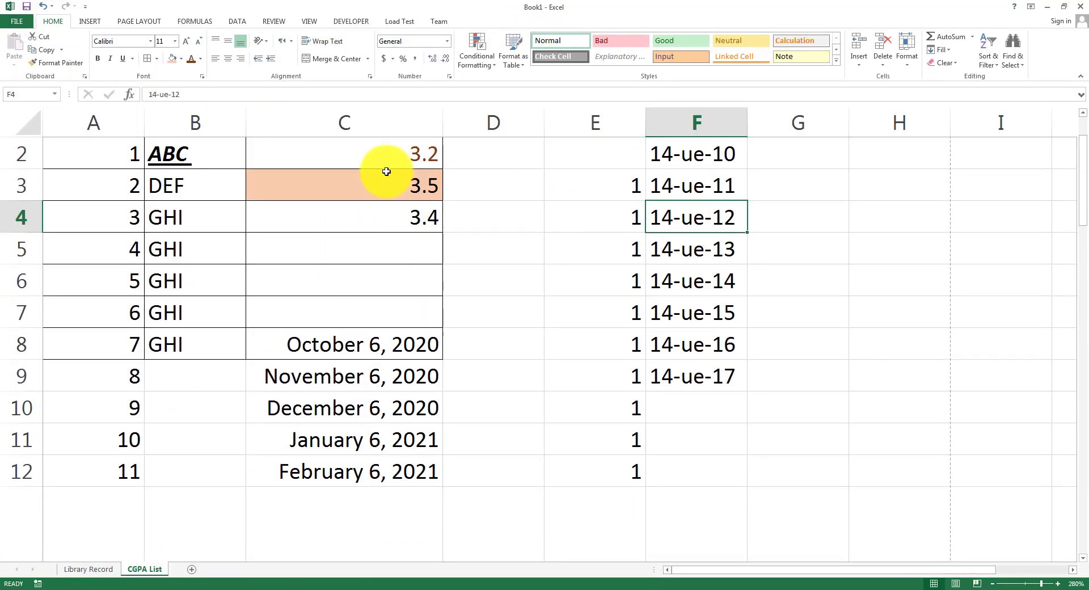
left_click(41, 50)
right_click(793, 213)
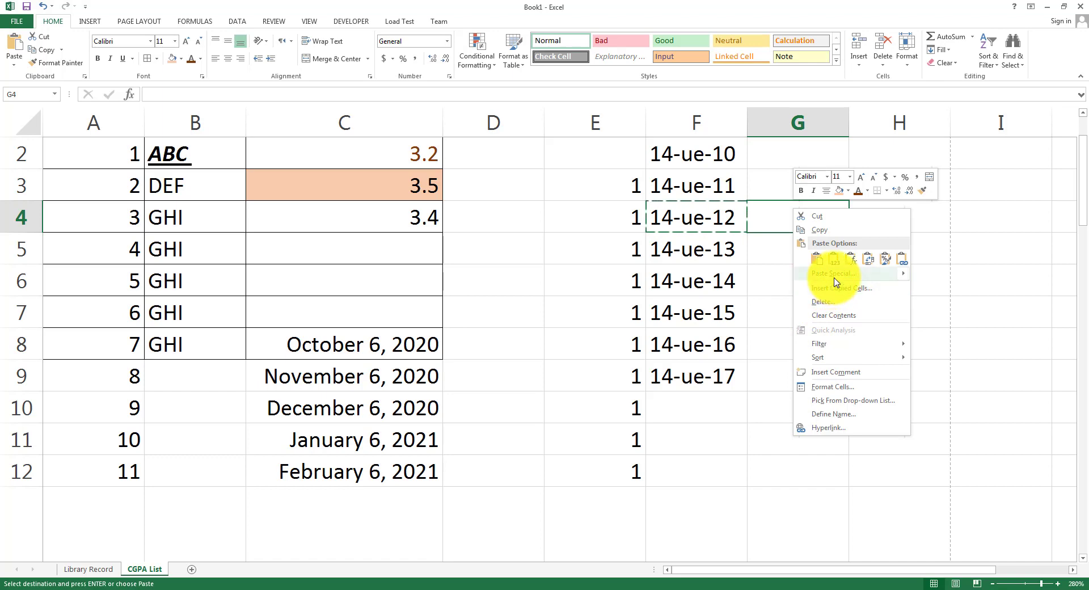
mouse_move(825, 274)
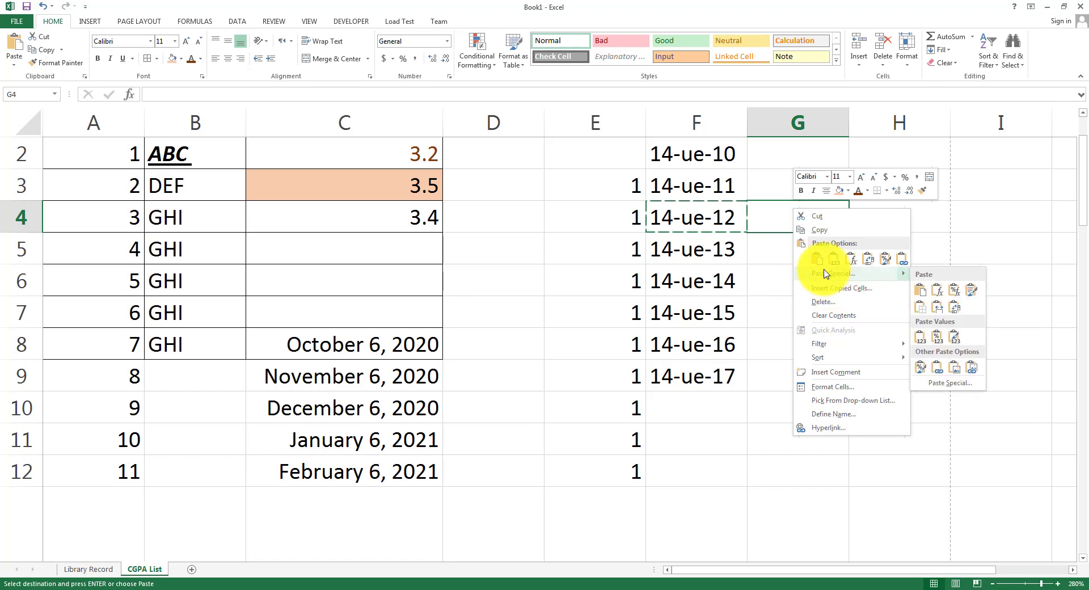
left_click(776, 211)
key("ctrl+v")
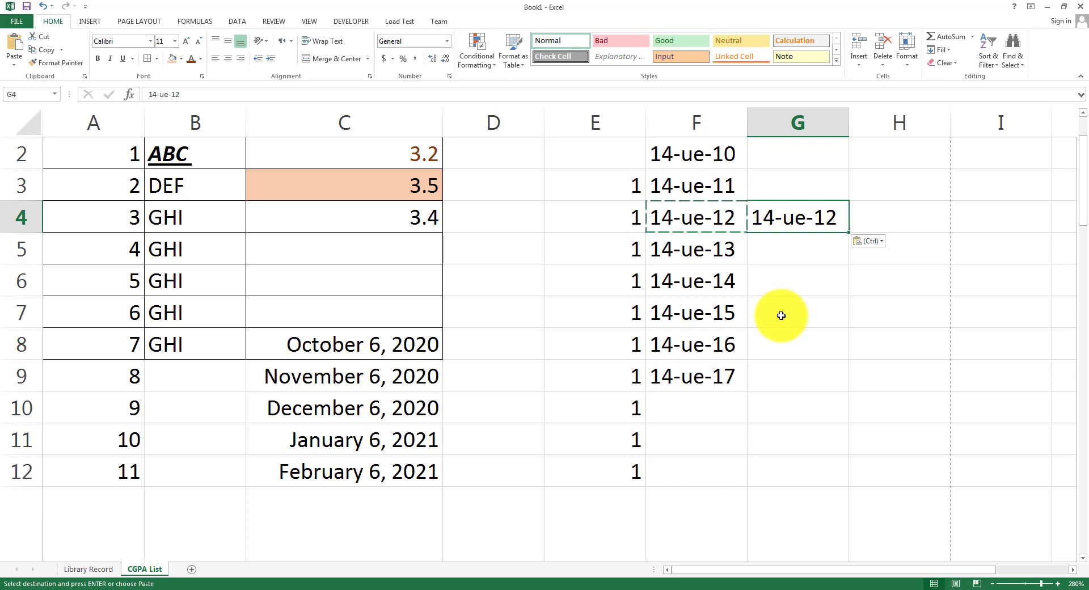
Step: Cut the value 14-ue-11 from cell F3 and paste it into cell H3
left_click(703, 187)
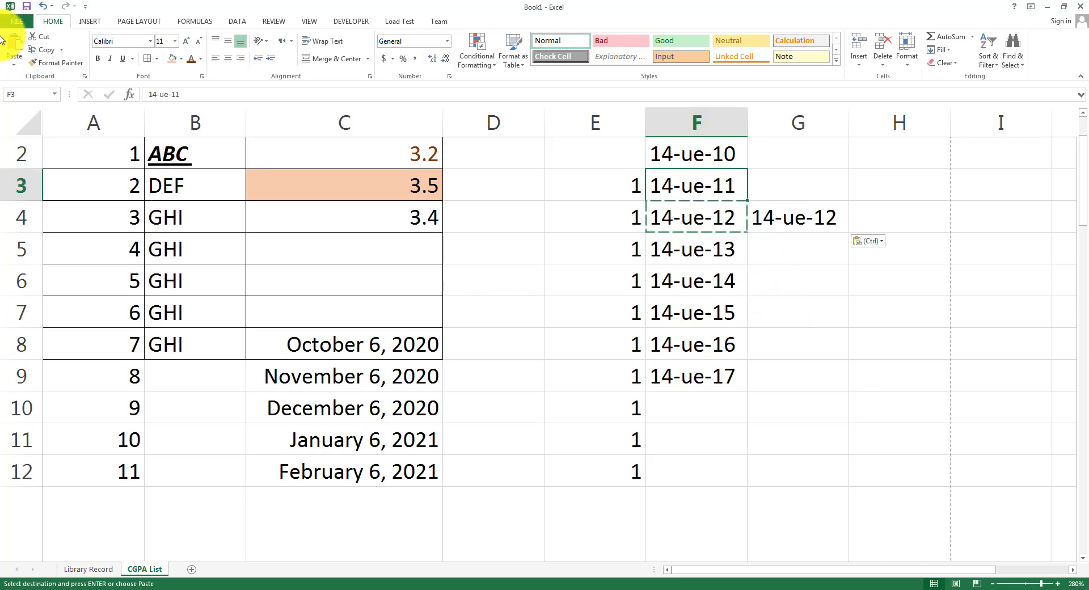
left_click(44, 50)
left_click(876, 195)
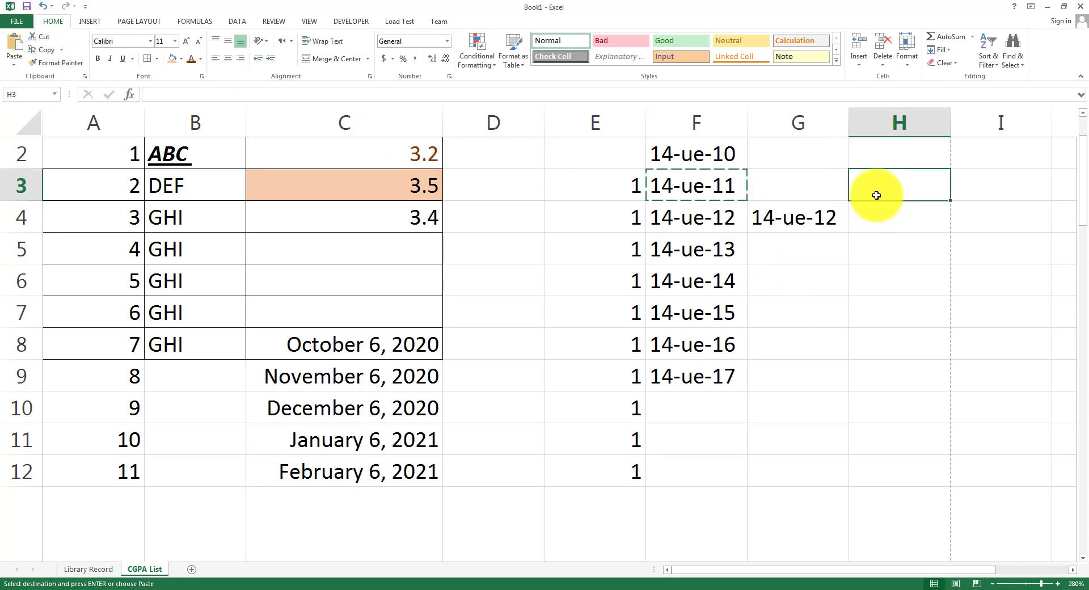
key("ctrl+v")
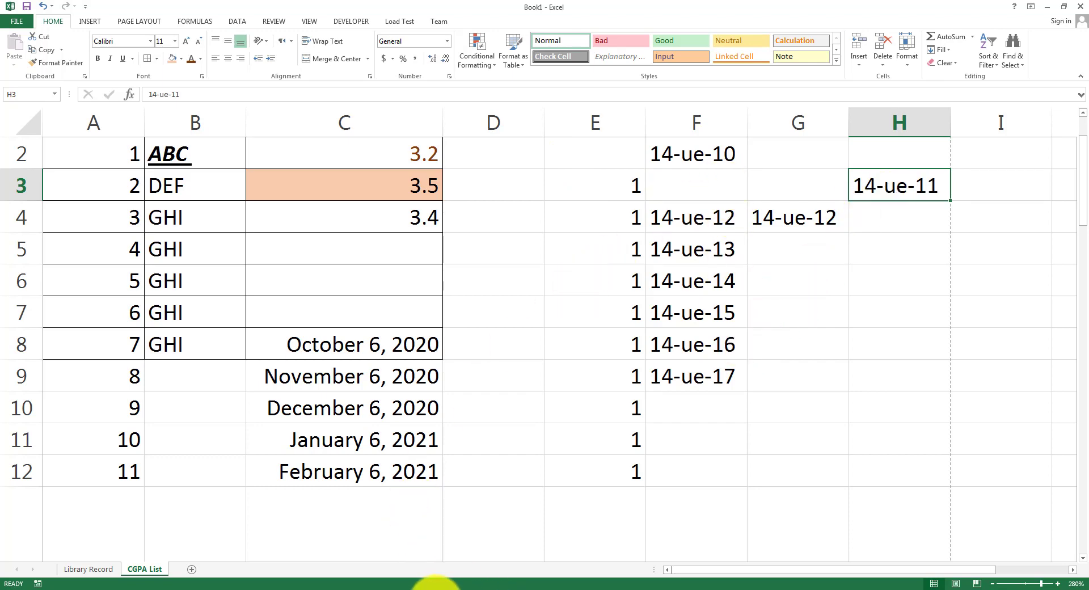
Step: Switch to PowerPoint and highlight the "Merging" item on the HOME slide
left_click(436, 589)
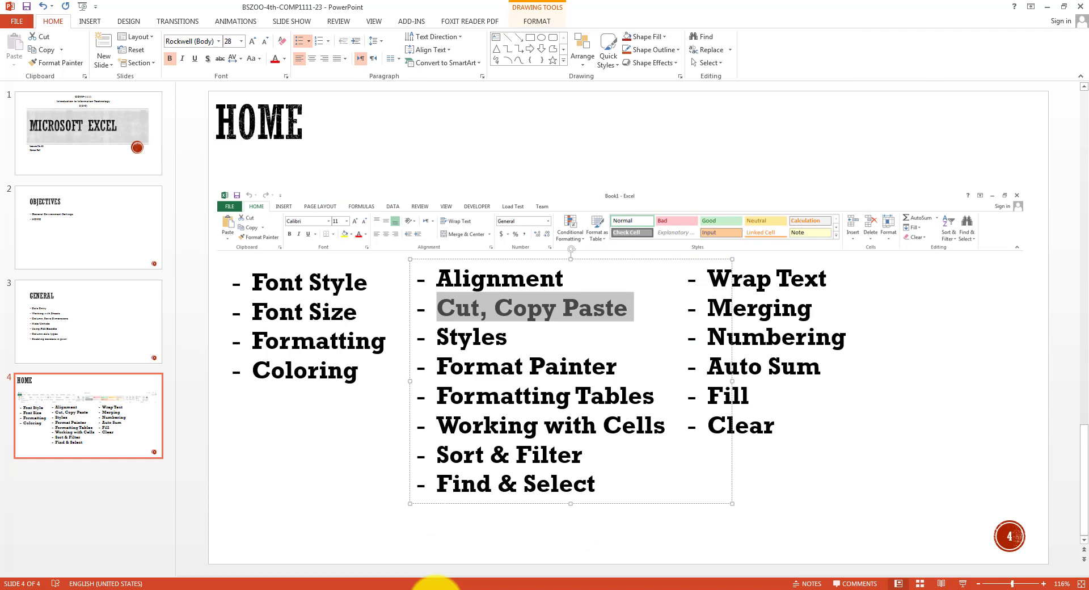
left_click(434, 587)
left_click(420, 587)
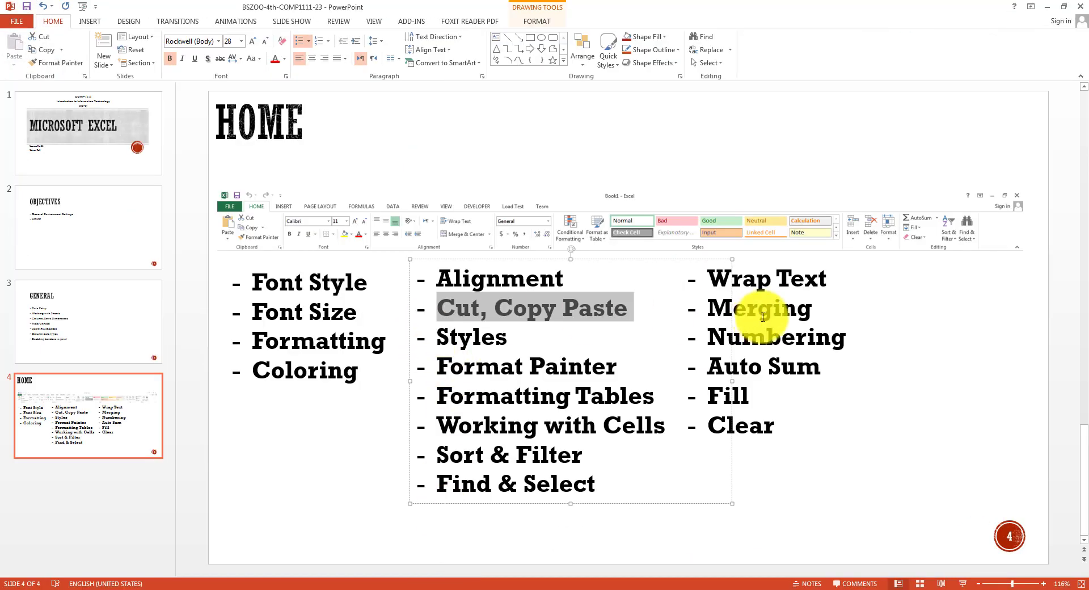
left_click_drag(708, 308, 817, 309)
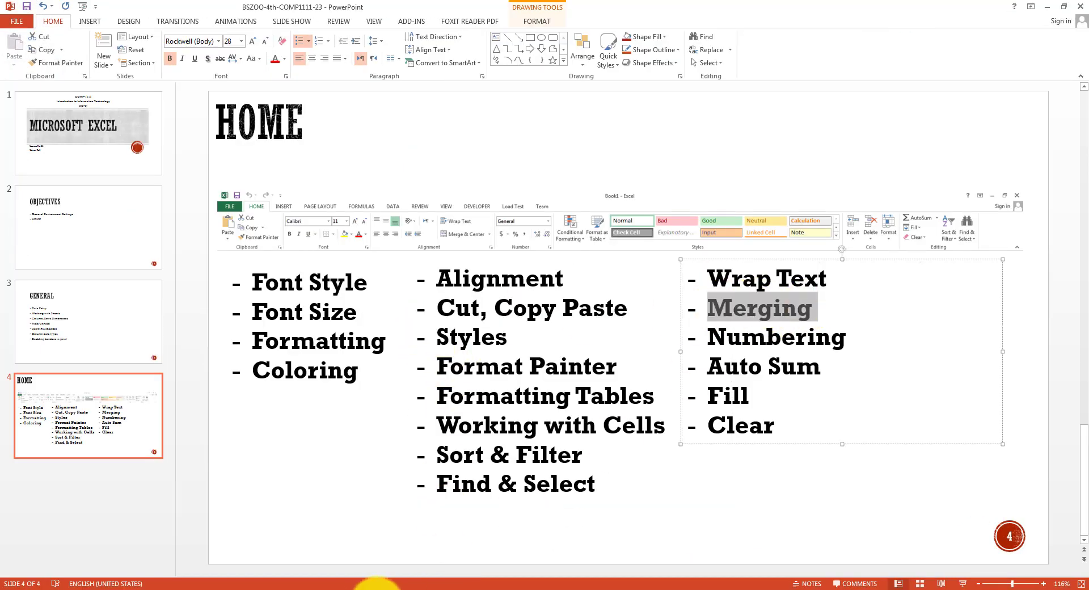
Step: Switch back to Excel and merge cells F9 and G9 with the Merge Cells option, without centering the content
left_click(445, 587)
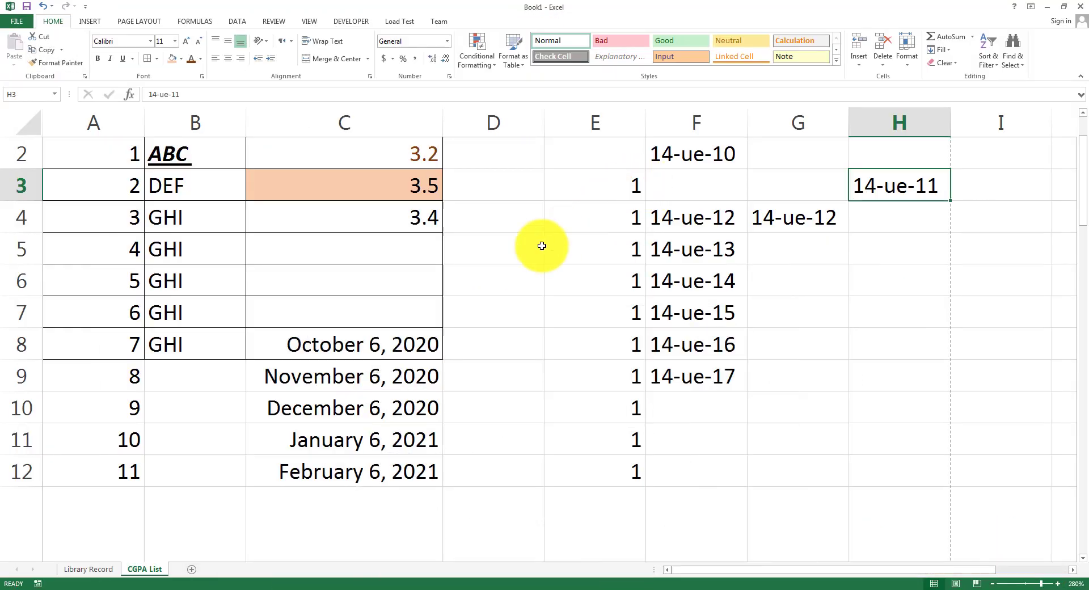
scroll(521, 258, "up", 1)
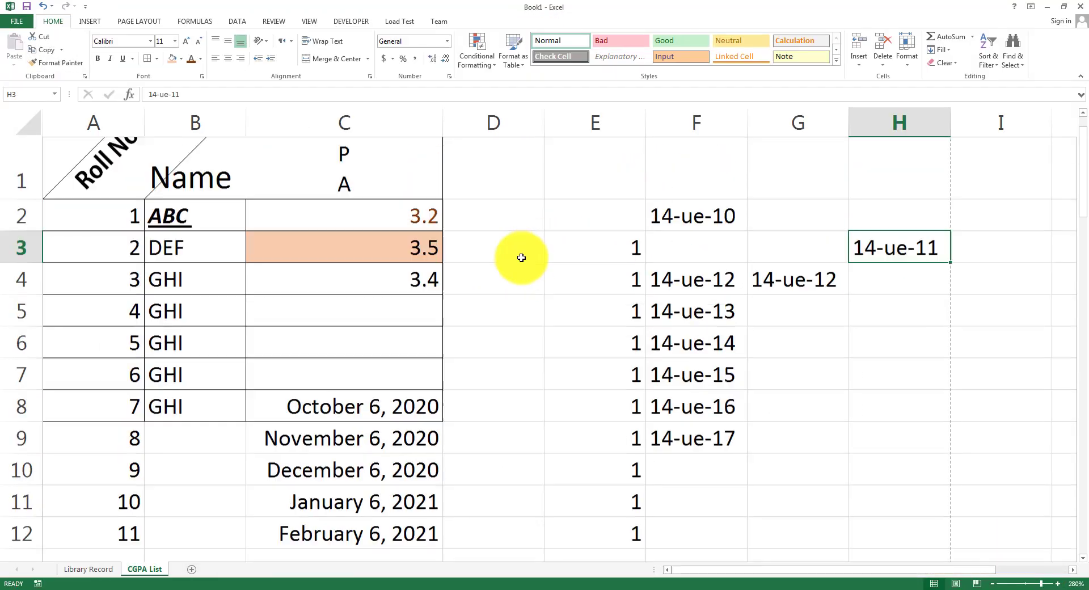
scroll(520, 258, "down", 3)
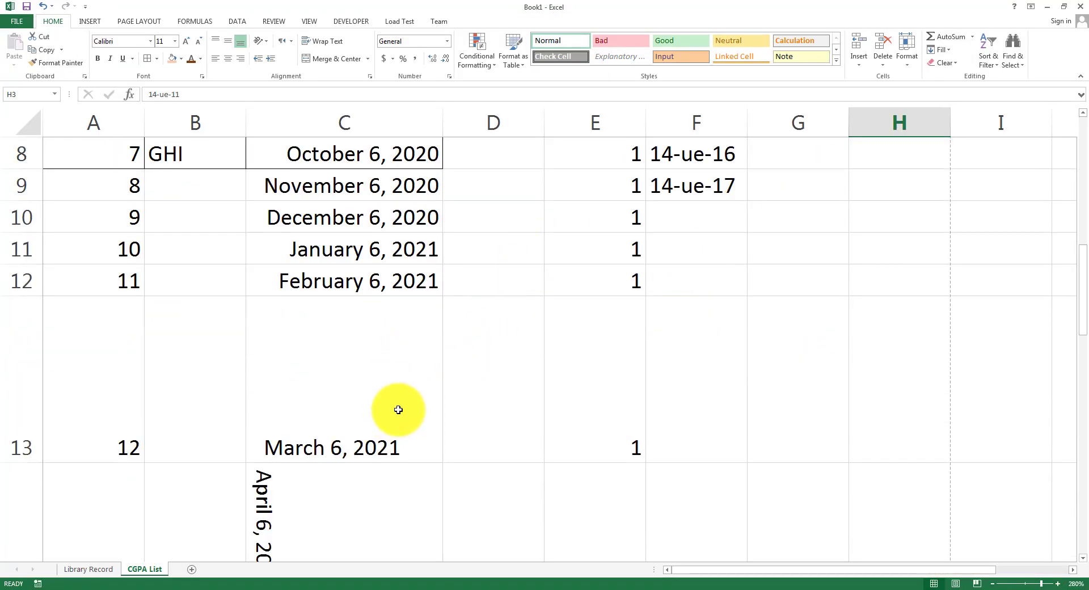
scroll(734, 341, "down", 1)
left_click(805, 324)
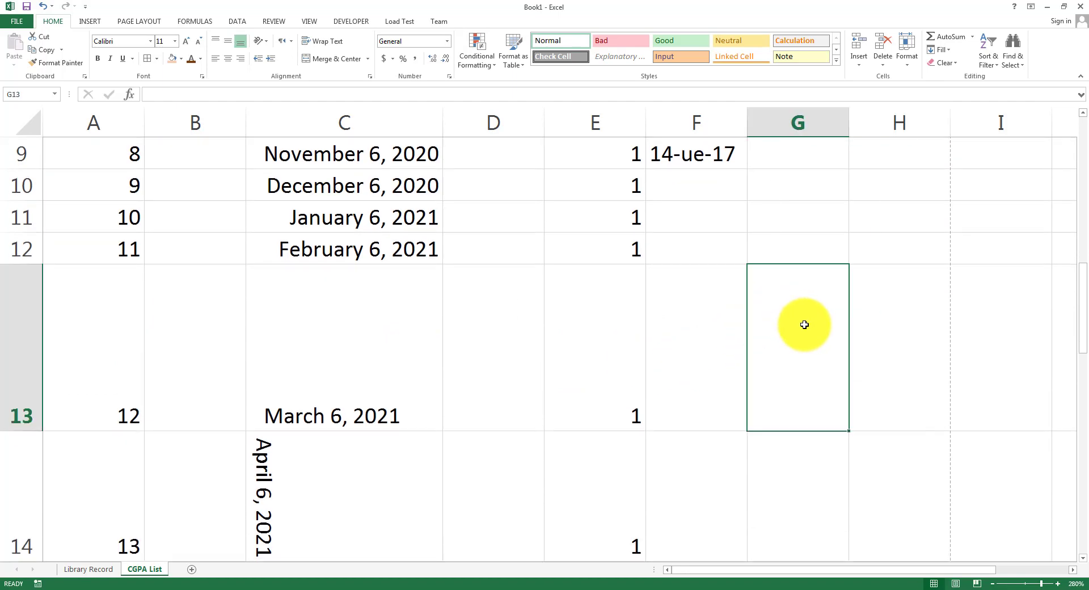
scroll(726, 238, "up", 5)
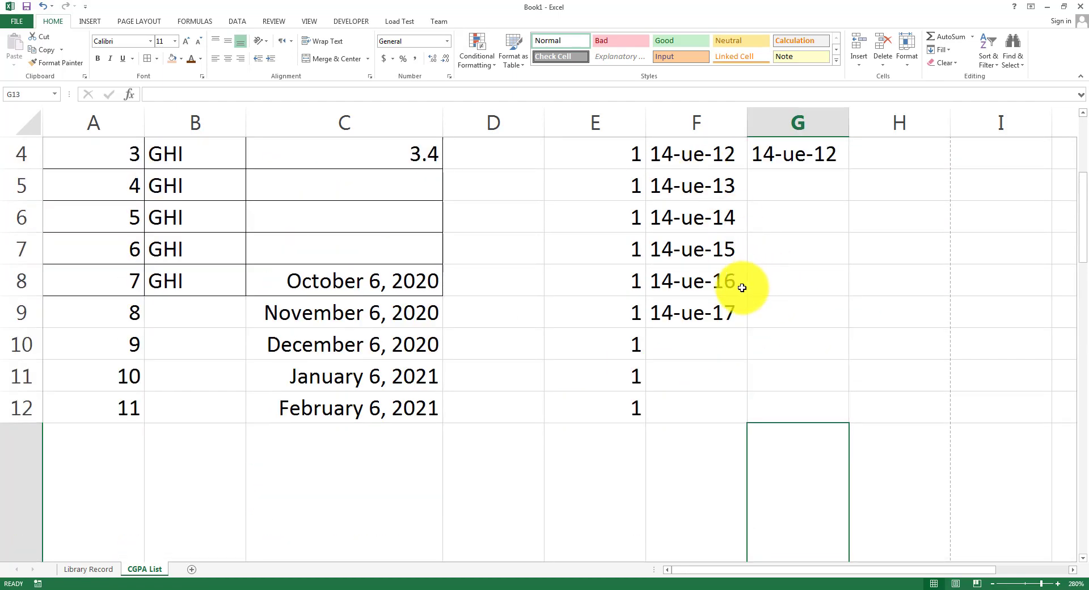
left_click(693, 310)
left_click_drag(692, 309, 798, 308)
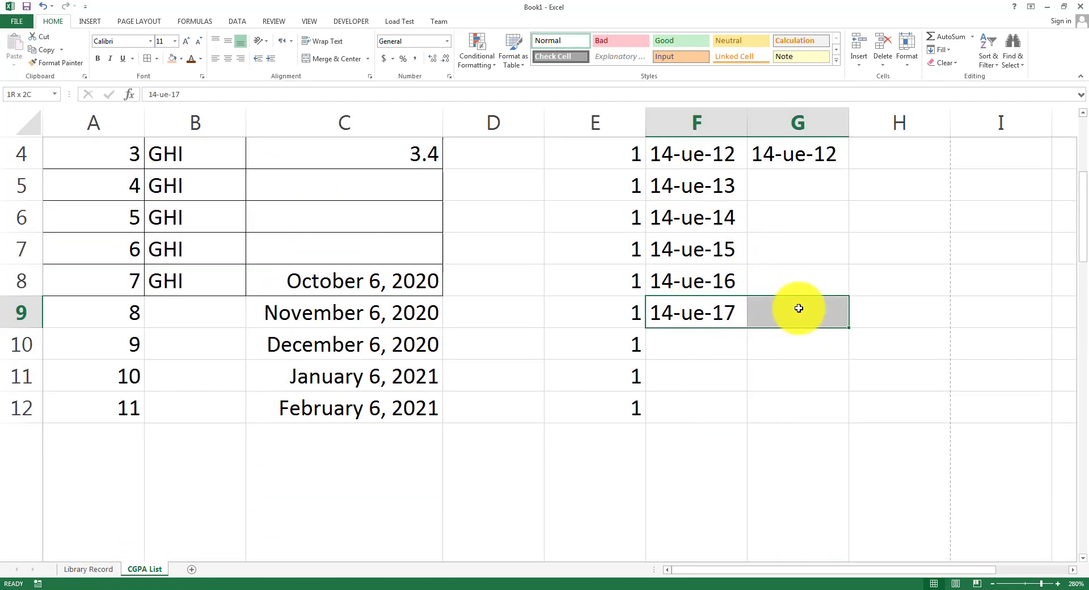
left_click(368, 59)
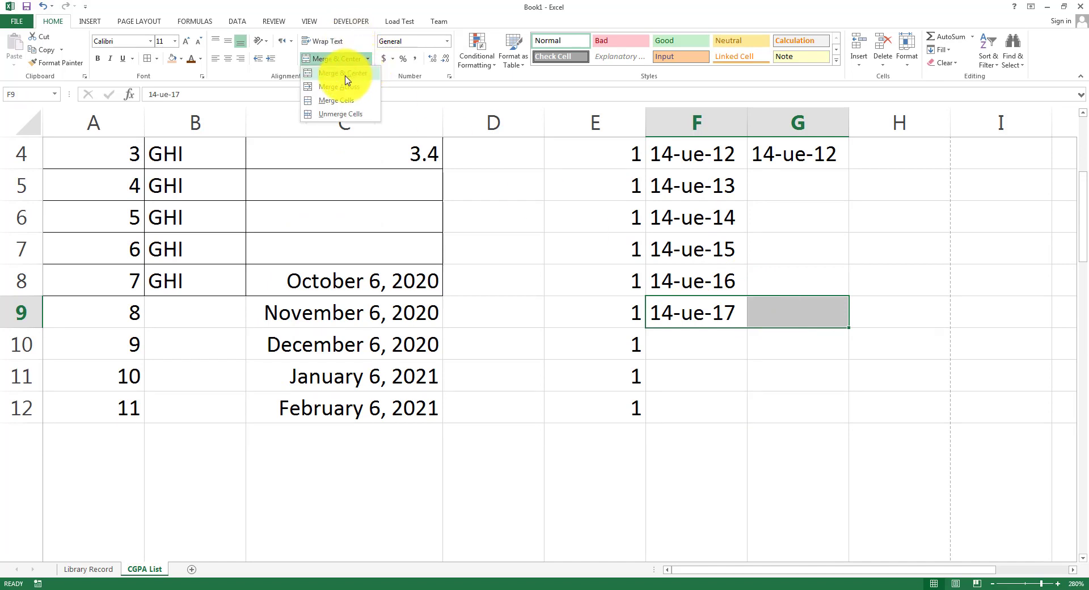
left_click(334, 100)
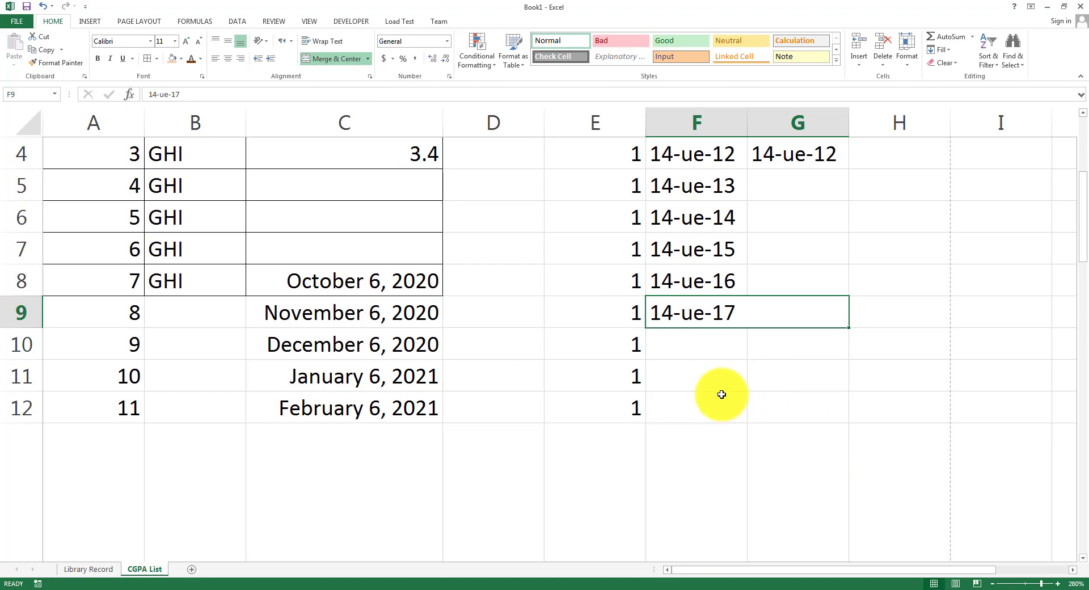
Step: Merge and center cells C12 and D12, which hold the February 6, 2021 date
scroll(679, 385, "down", 2)
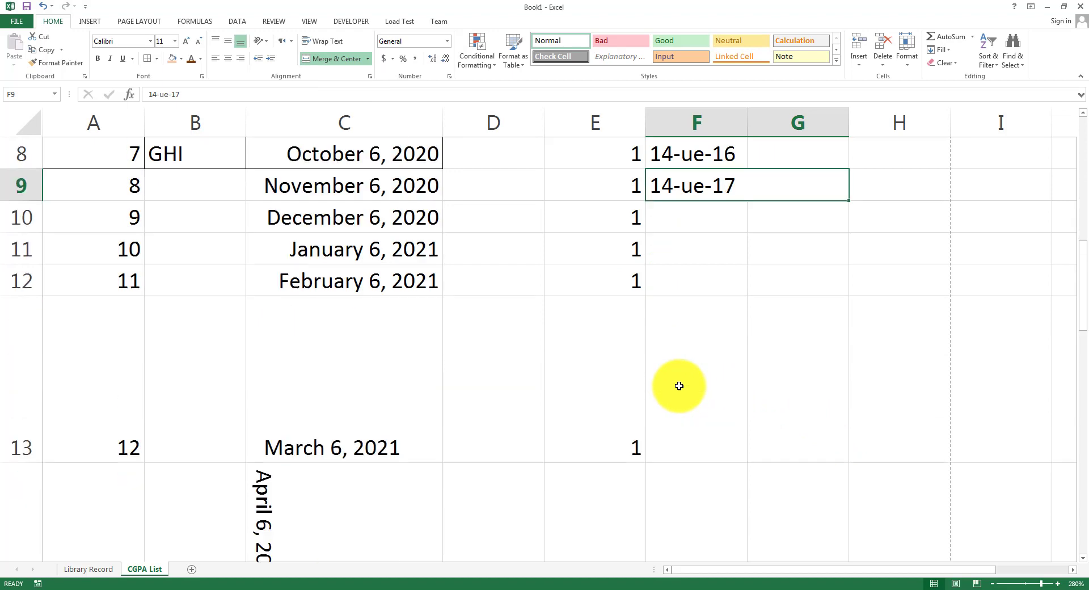
left_click_drag(369, 278, 482, 282)
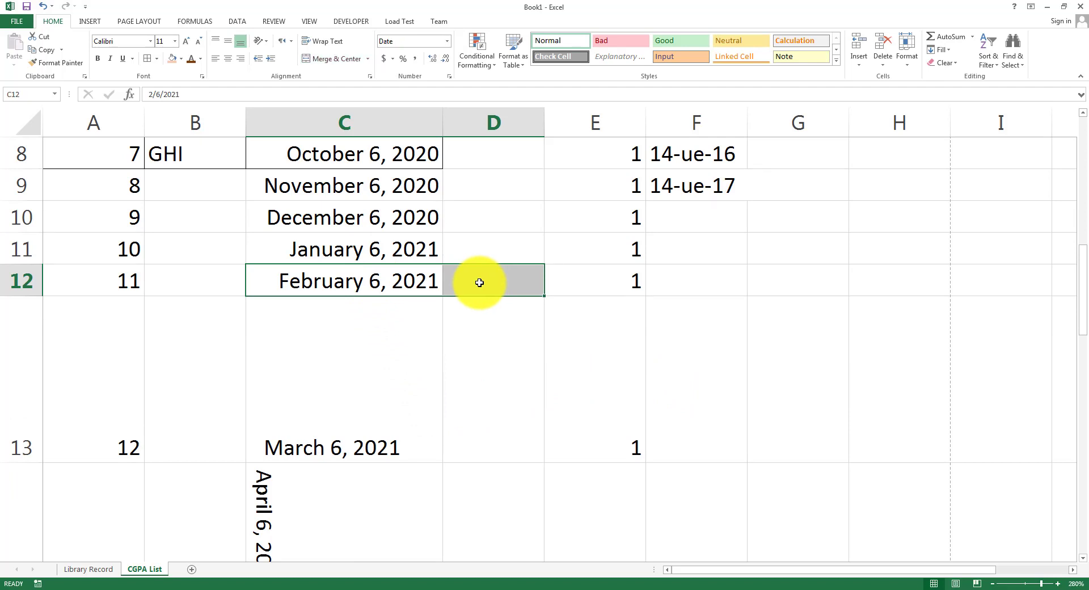
left_click(313, 305)
left_click_drag(374, 275, 518, 271)
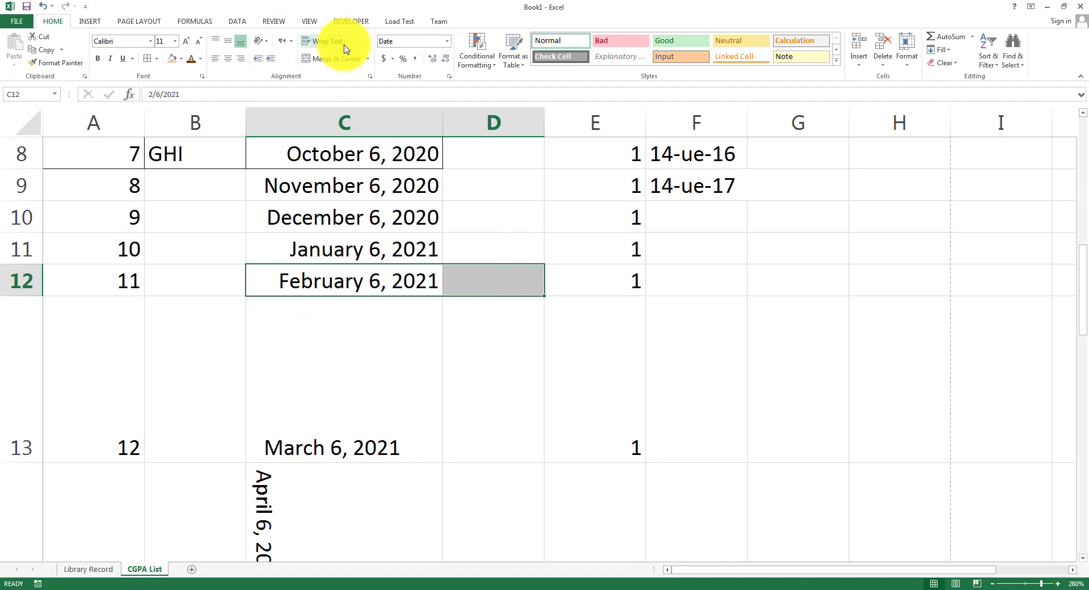
left_click(367, 59)
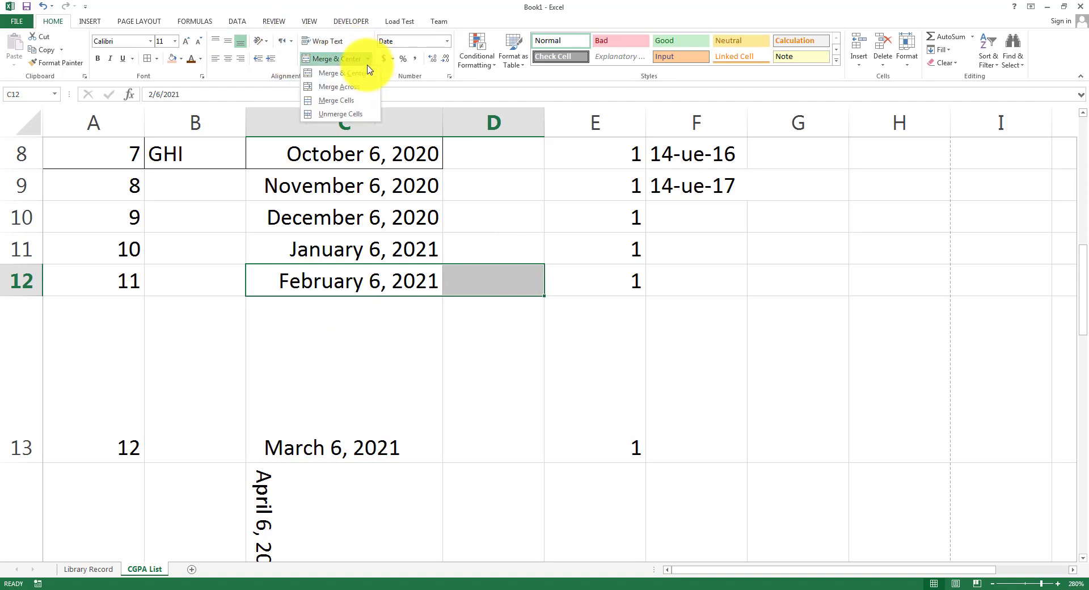
left_click(364, 75)
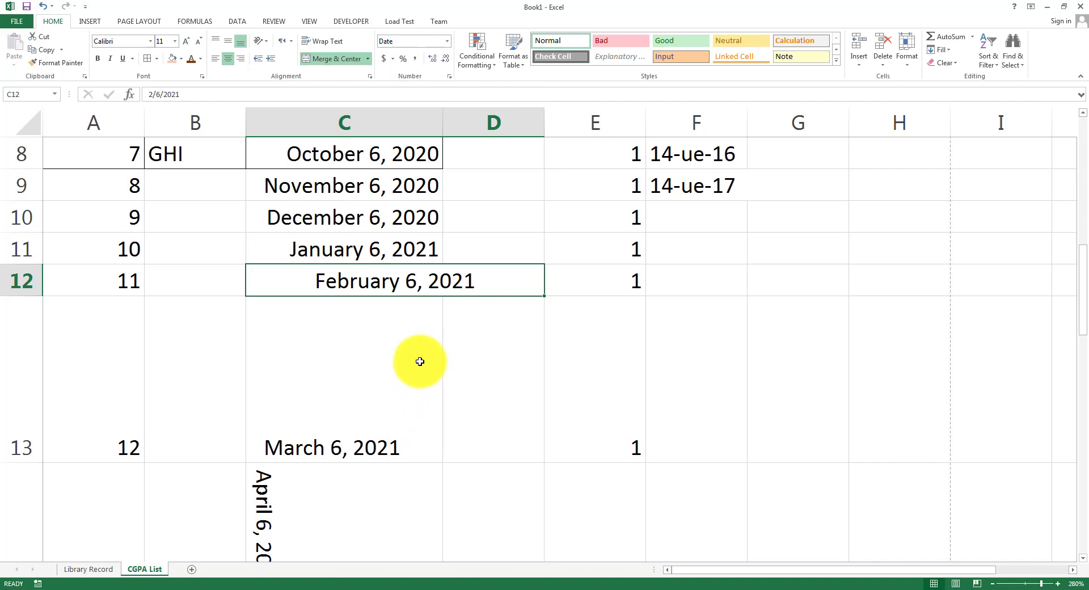
Step: Unmerge cells C12 and D12 to split them back into separate cells
left_click(367, 59)
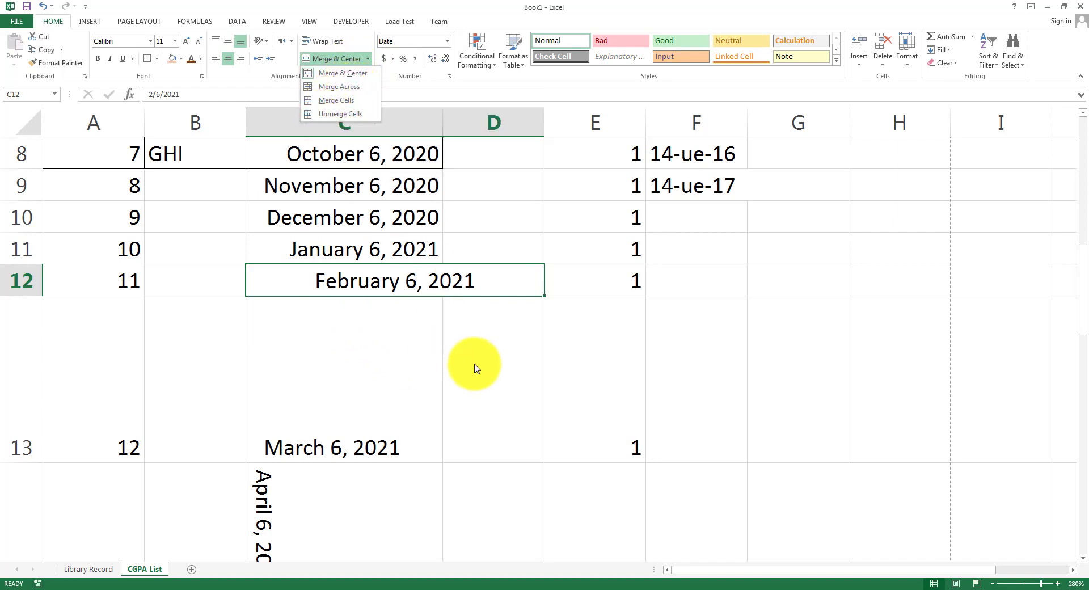
left_click(348, 113)
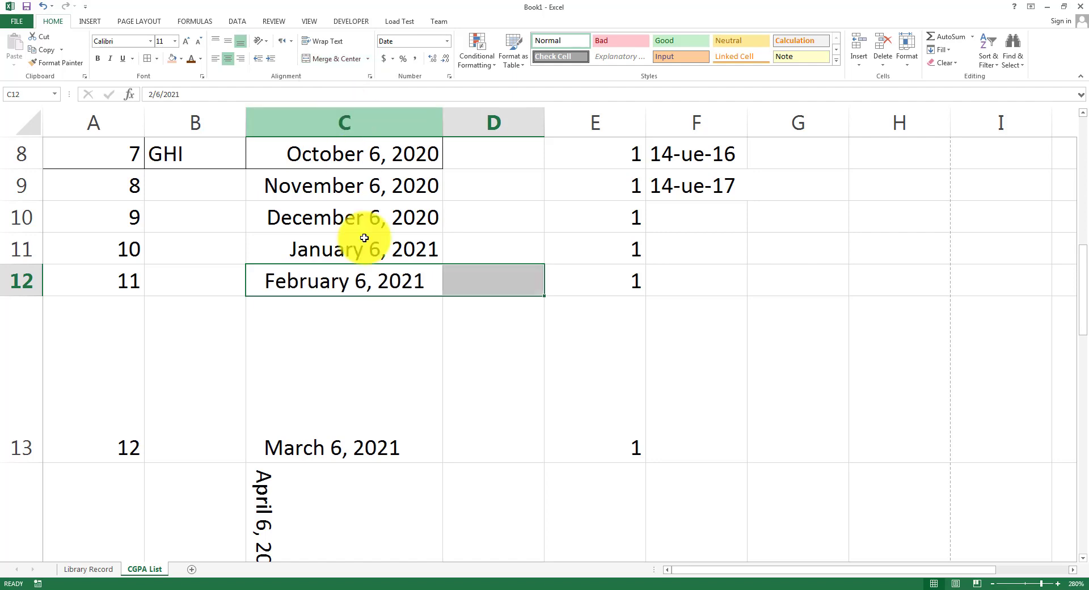
left_click(413, 459)
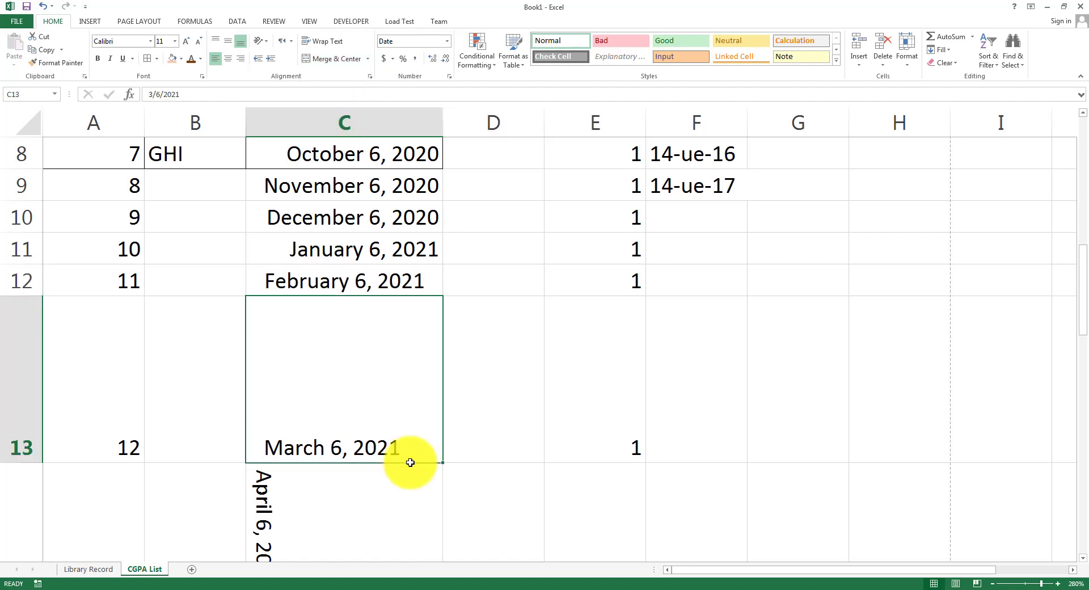
left_click(539, 340)
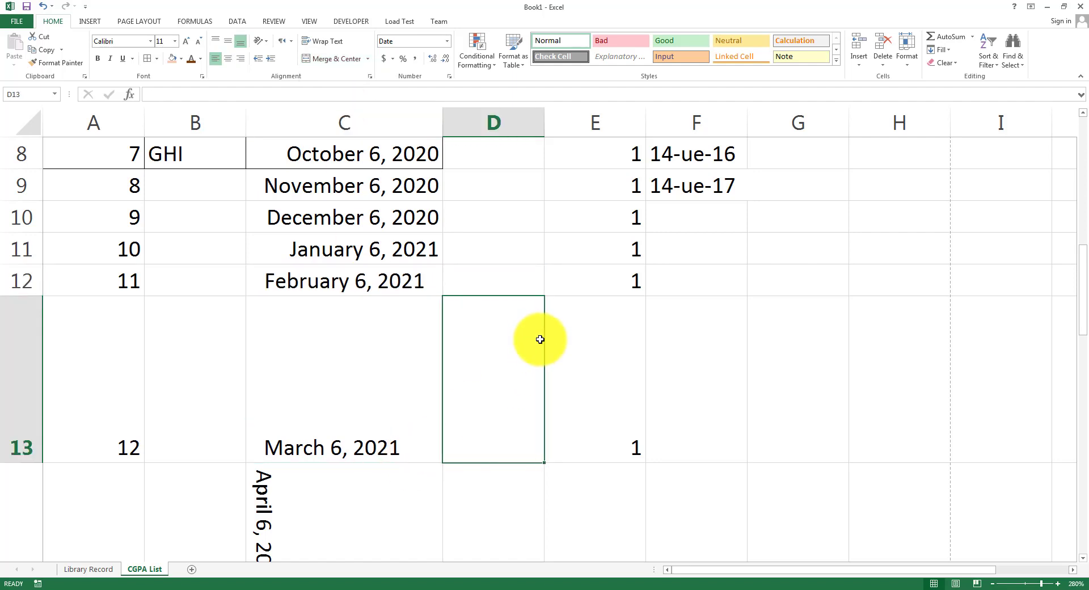
scroll(803, 294, "up", 2)
left_click_drag(696, 317, 777, 318)
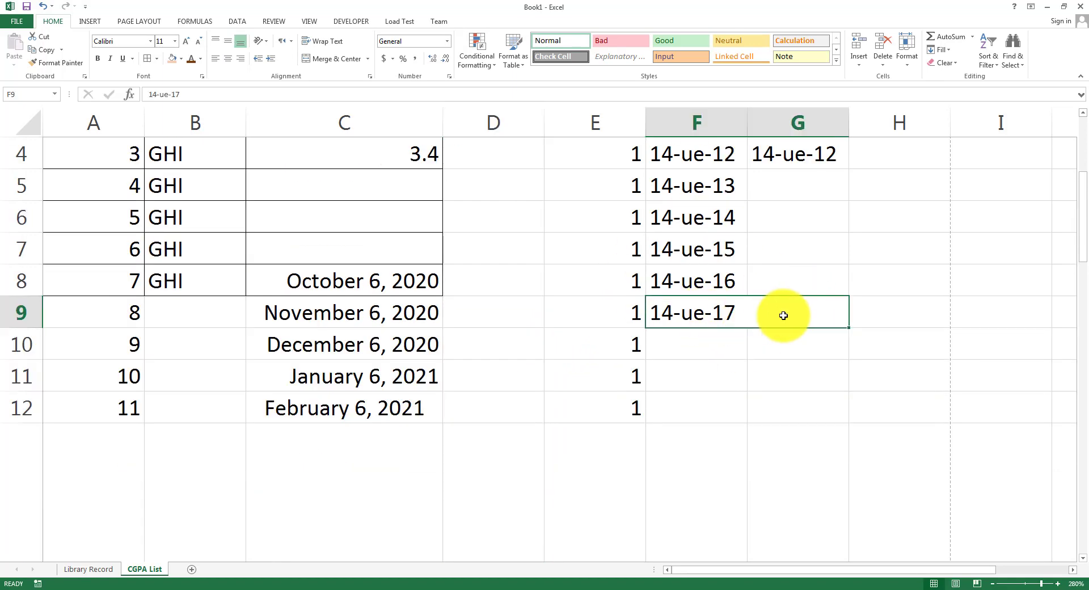
right_click(783, 319)
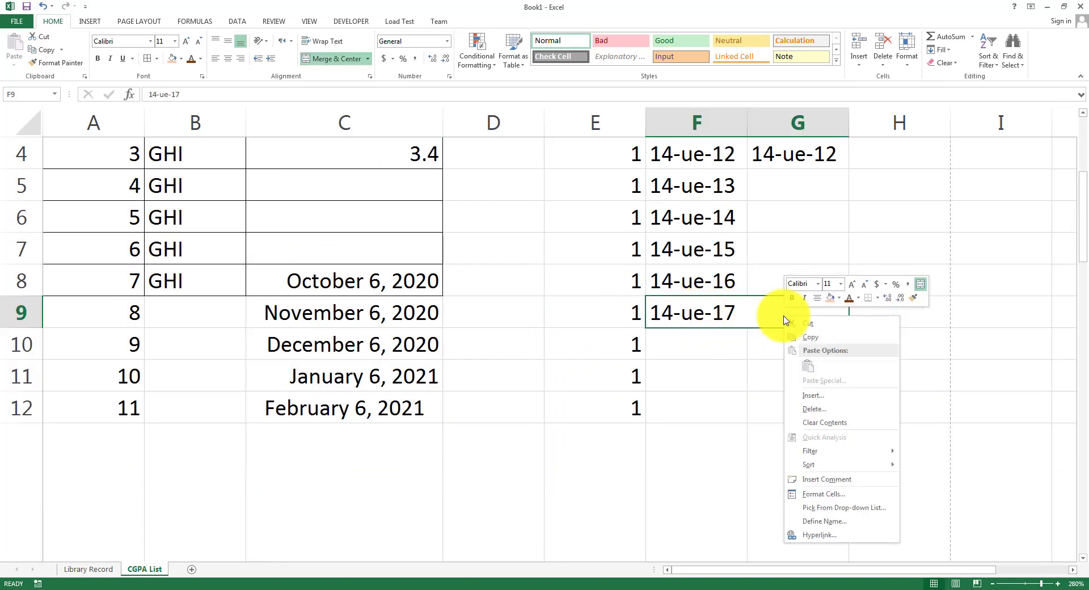
left_click(833, 494)
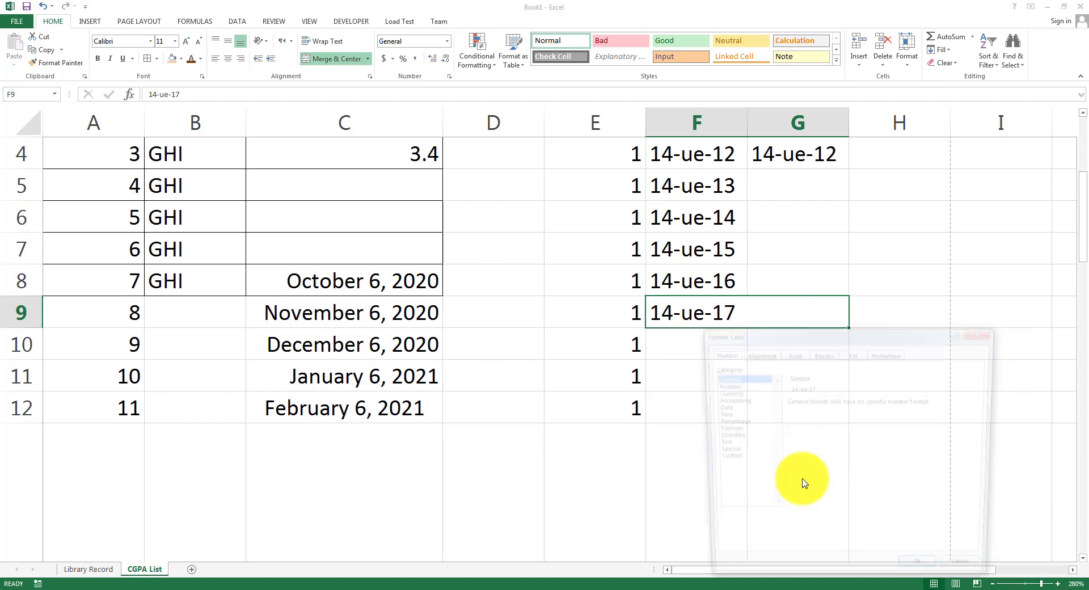
left_click(978, 334)
left_click(462, 405)
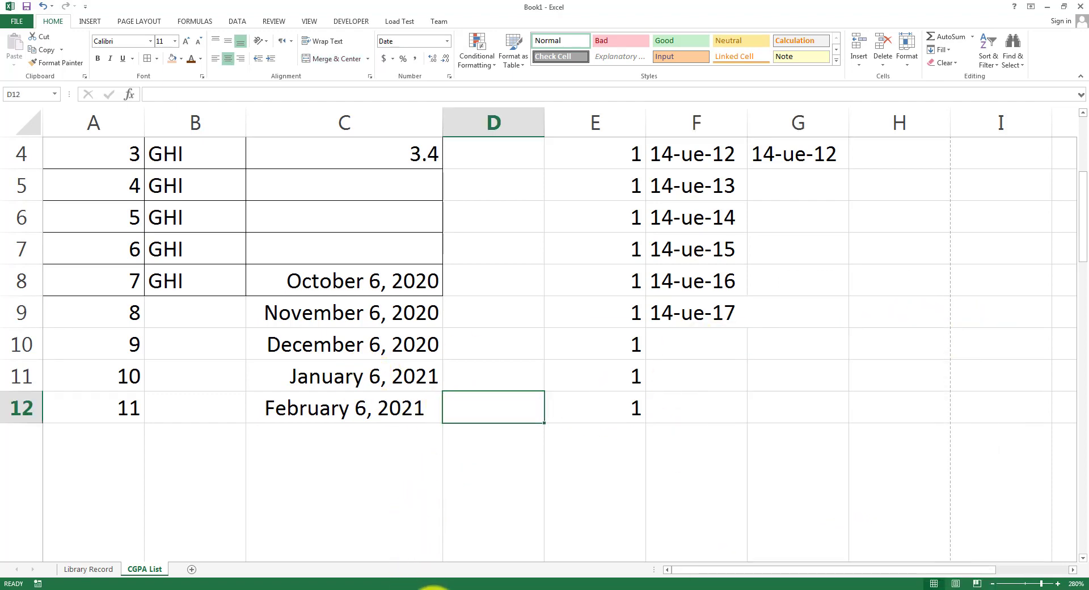
Step: Switch to PowerPoint and highlight the "Styles" item on the HOME slide
left_click(434, 589)
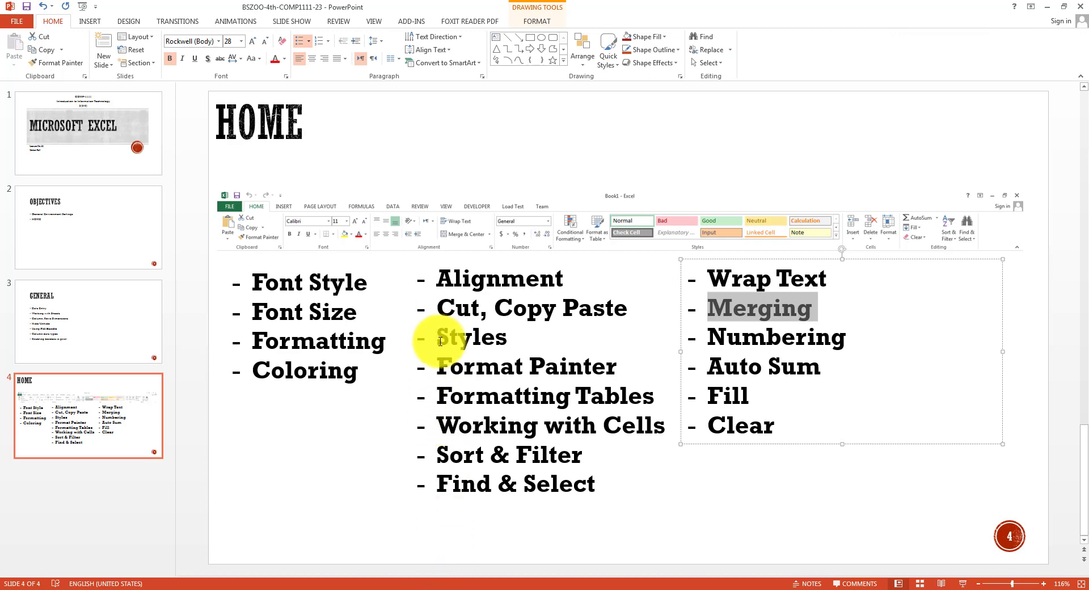
left_click_drag(445, 339, 513, 355)
Step: Switch back to Excel and apply the Calculation cell style to cell B4
left_click(415, 588)
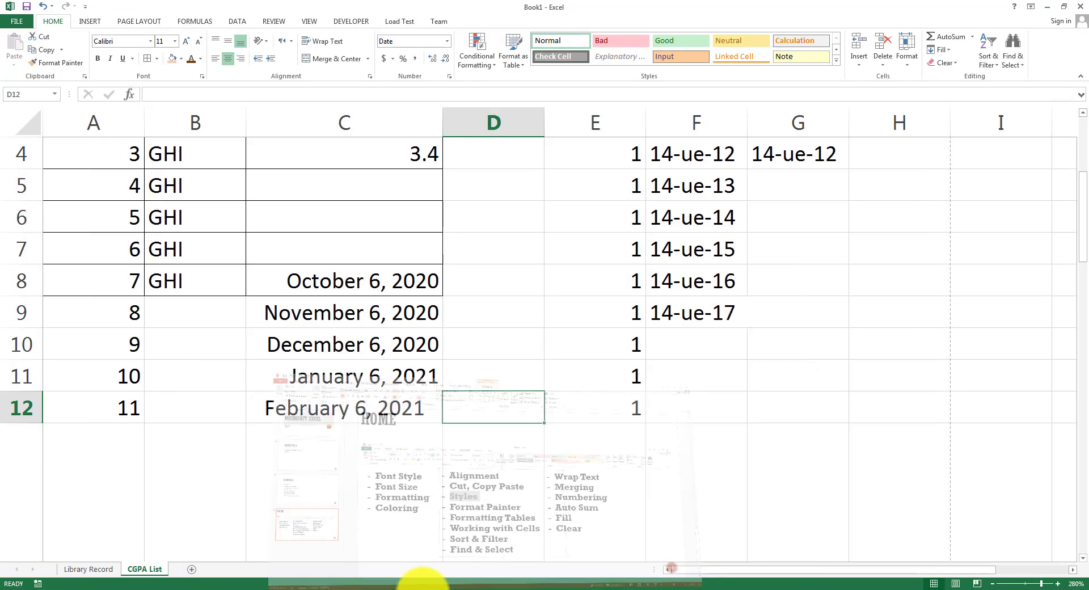
scroll(182, 320, "up", 1)
left_click(196, 349)
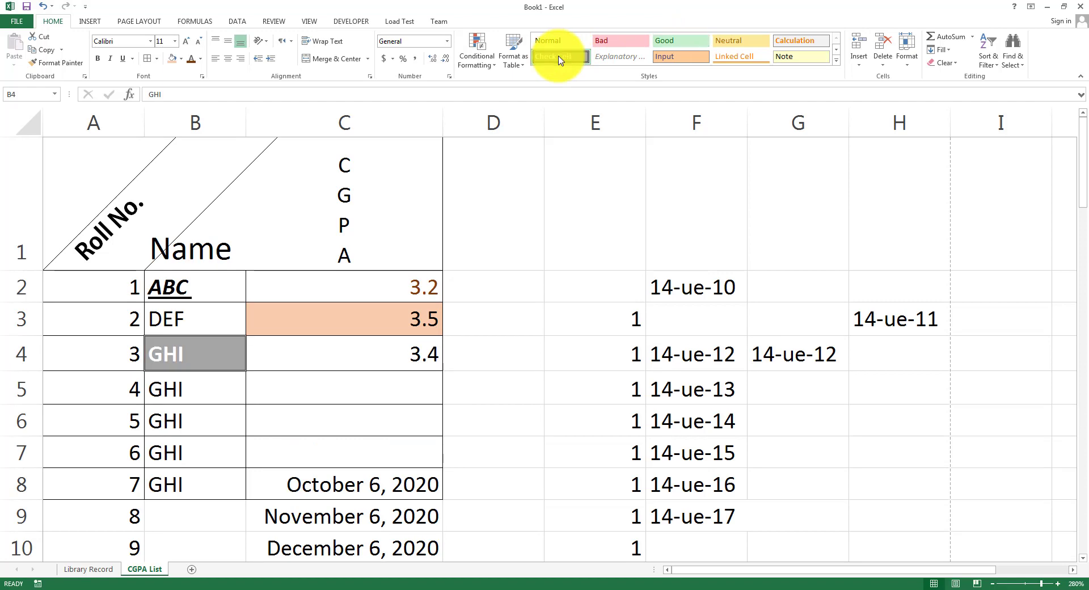
left_click(811, 41)
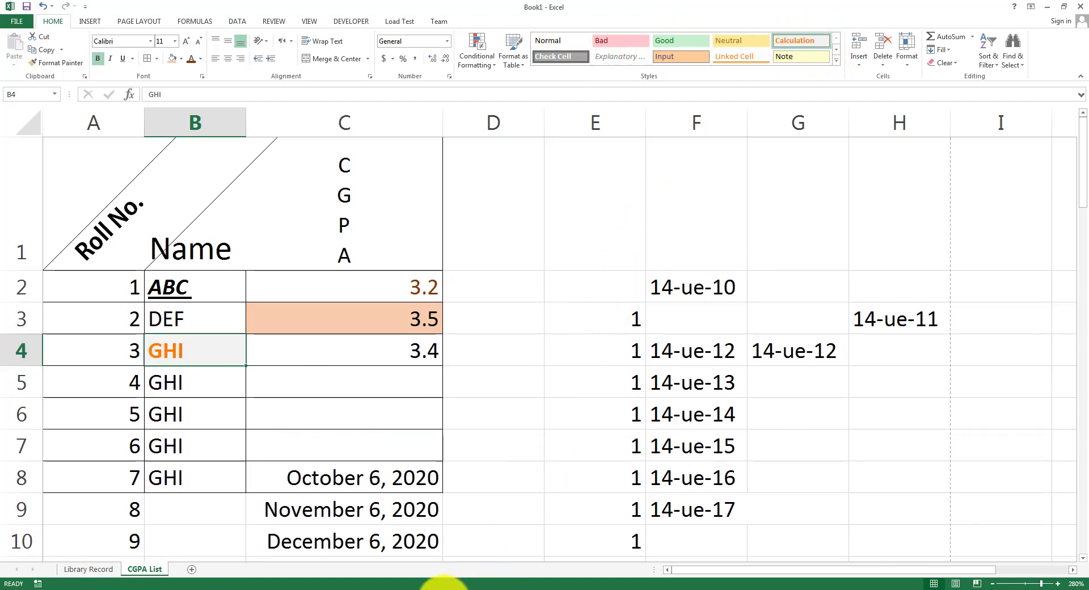
Step: Copy the bold, italic, underlined formatting of cell B2 onto cell B5 with Format Painter
left_click(444, 589)
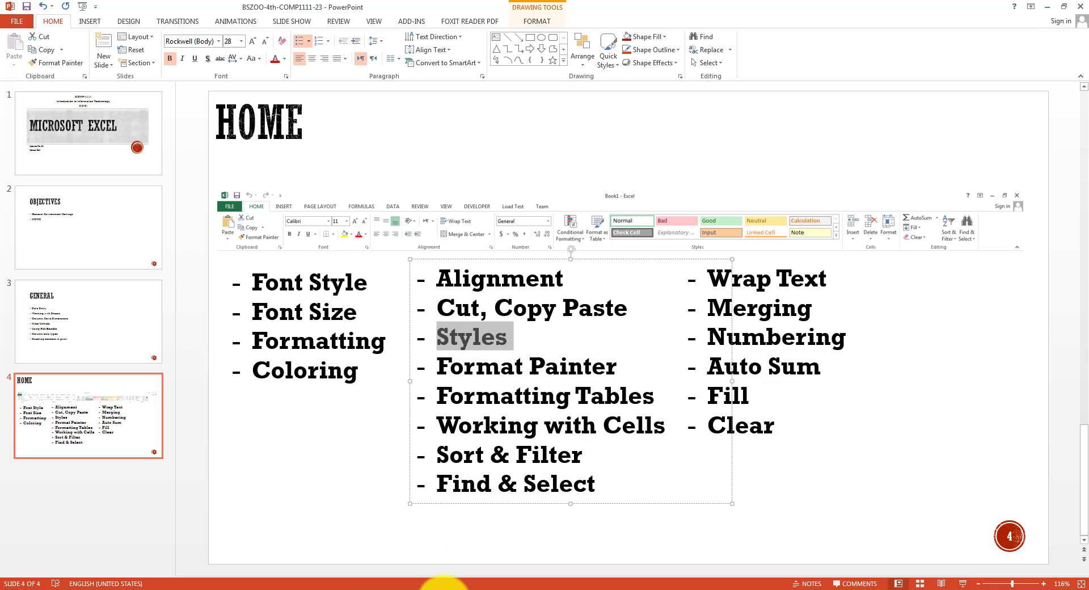
left_click(440, 588)
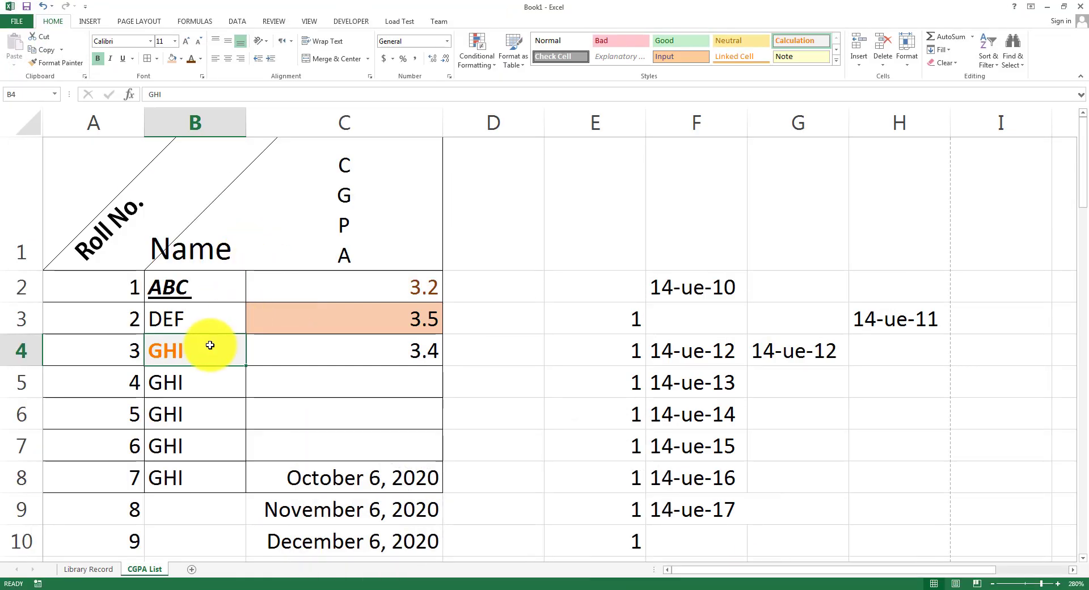
left_click(193, 386)
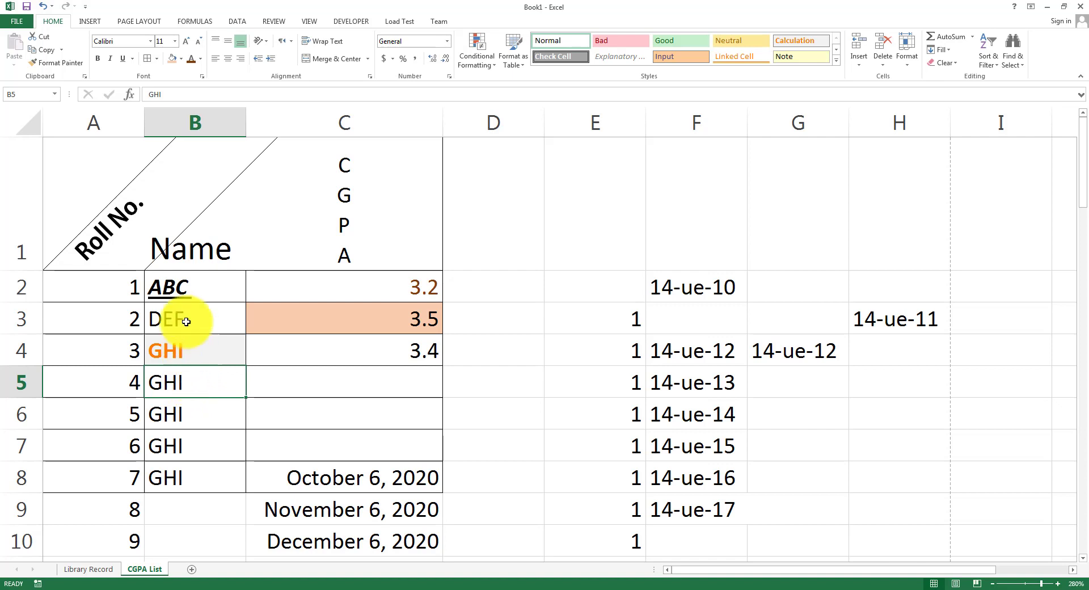
left_click(194, 289)
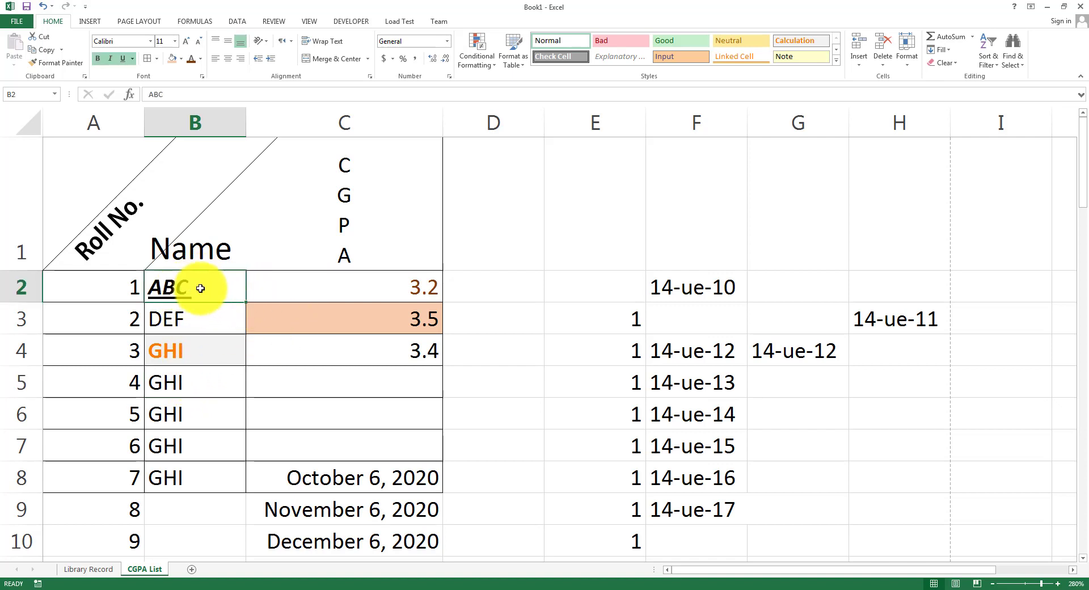
left_click(60, 64)
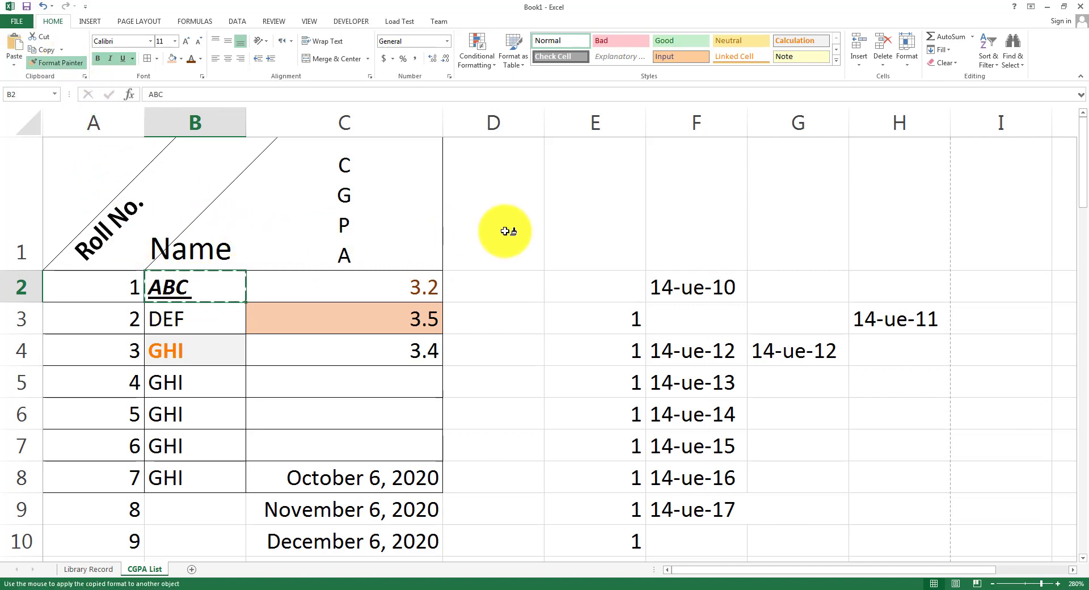
left_click(154, 379)
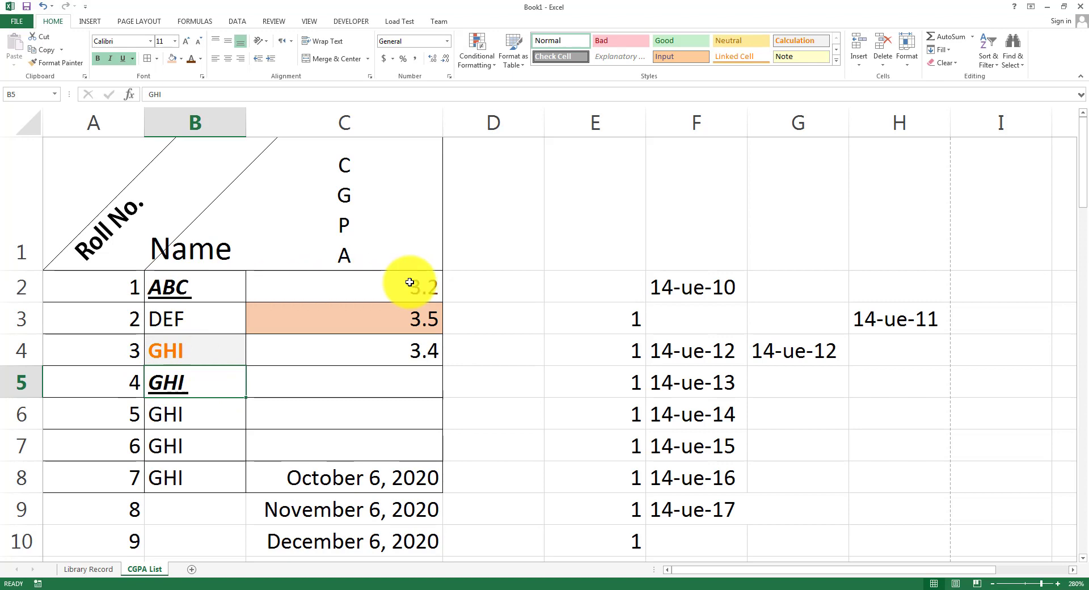
Step: Switch to PowerPoint, highlight the "Numbering" item on the HOME slide, and return to Excel
left_click(433, 589)
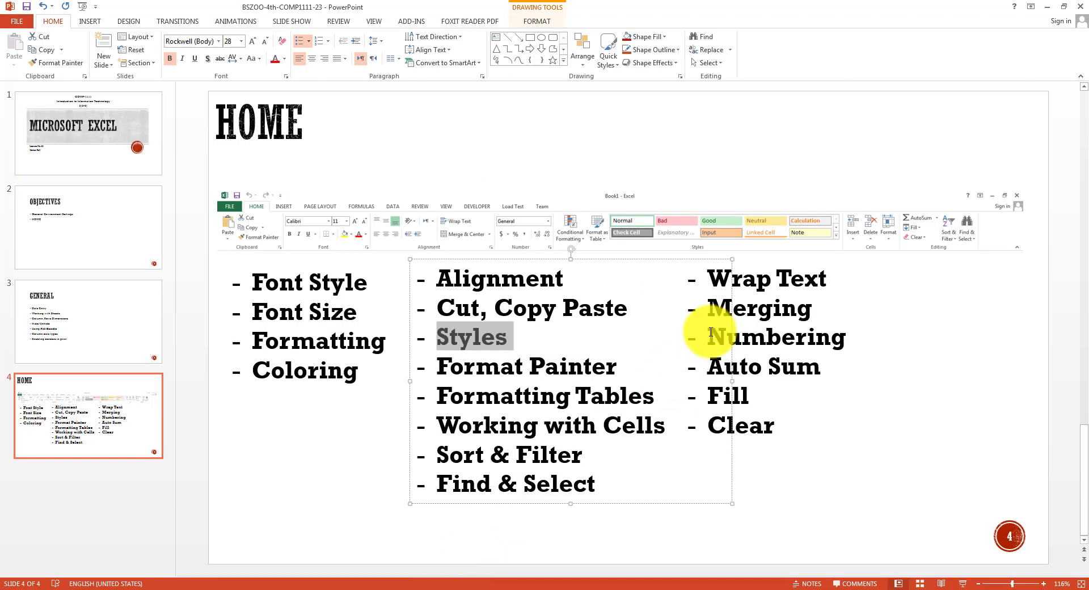
left_click_drag(709, 332, 850, 332)
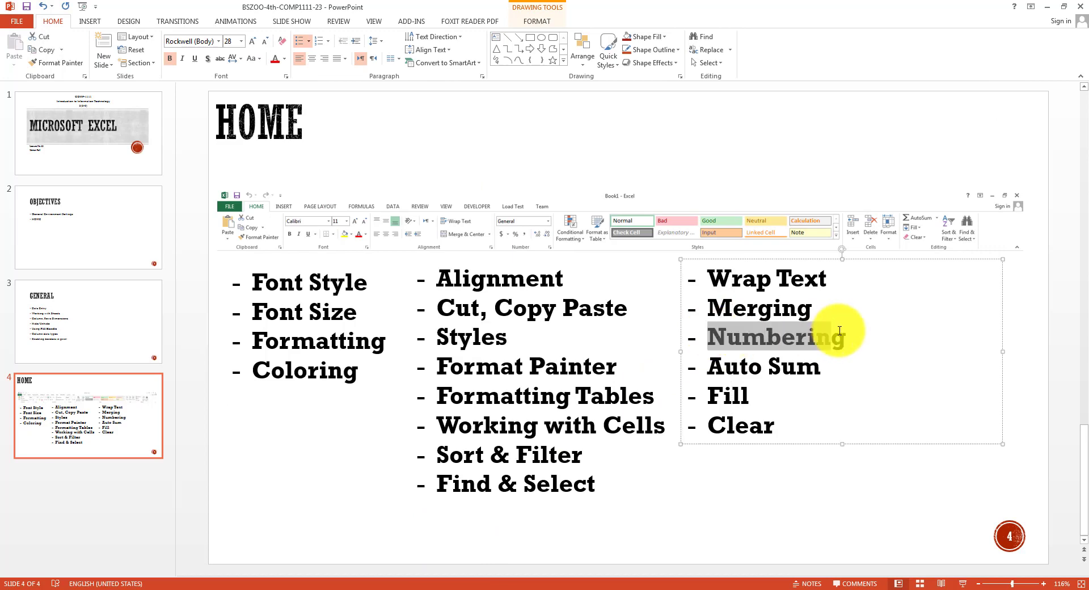
left_click(425, 588)
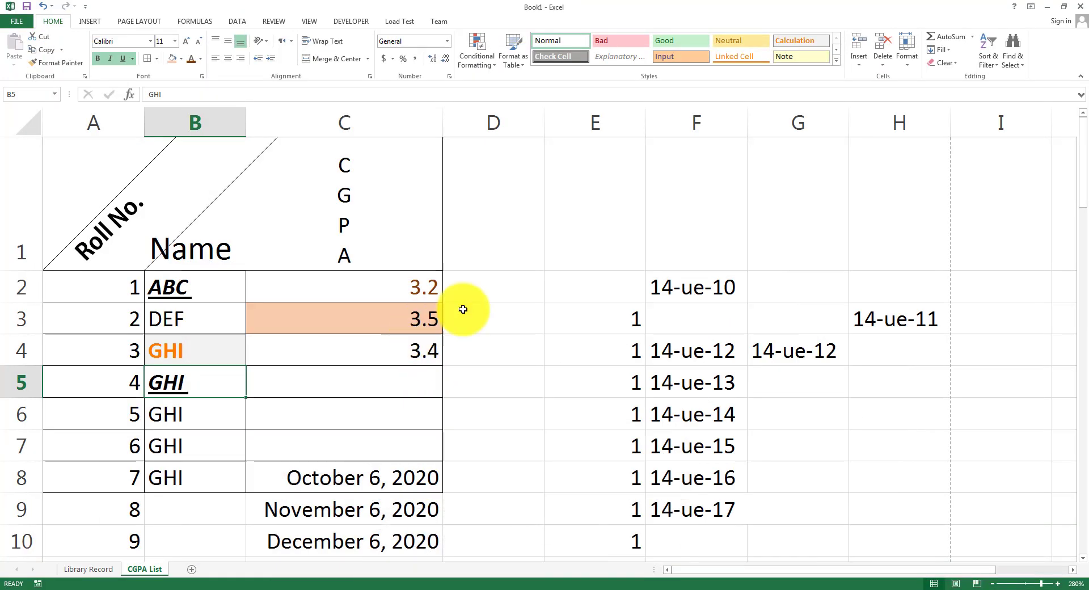
Step: Apply the Accounting number format to the empty cell D3
left_click(499, 310)
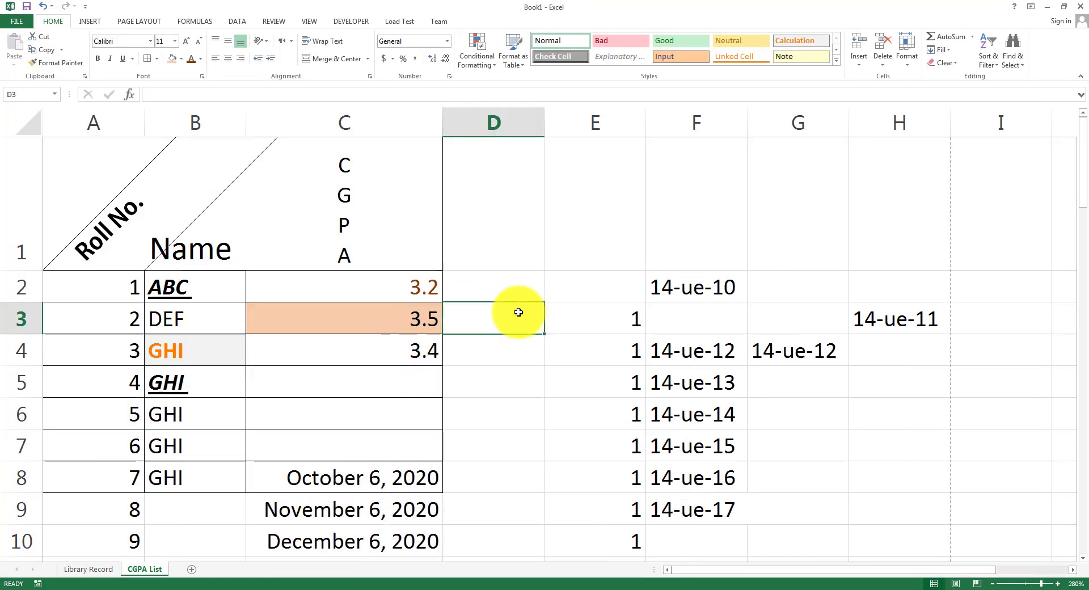
left_click(383, 60)
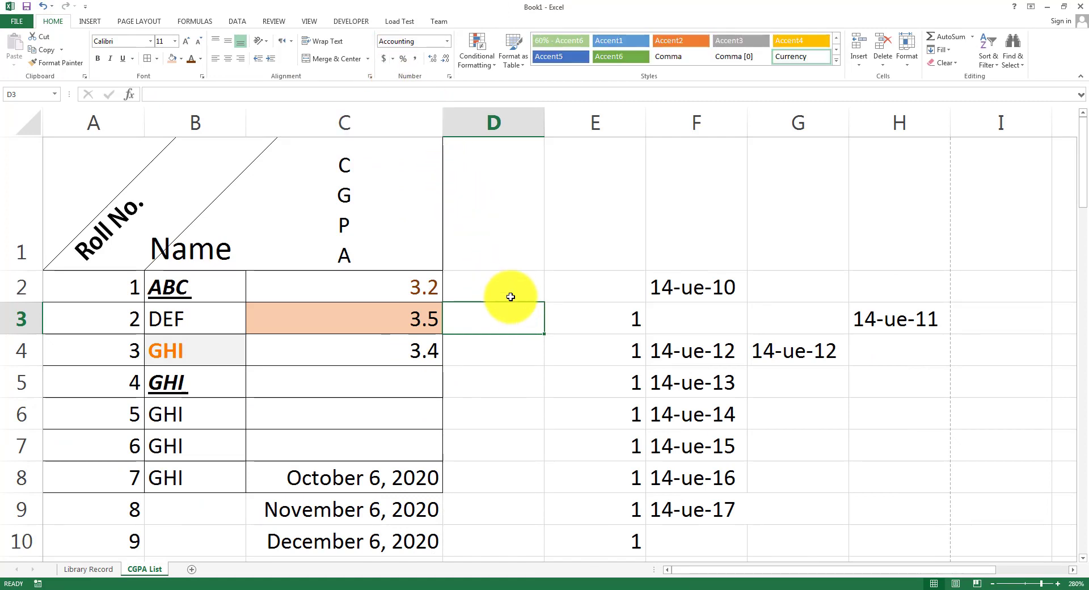
left_click(488, 405)
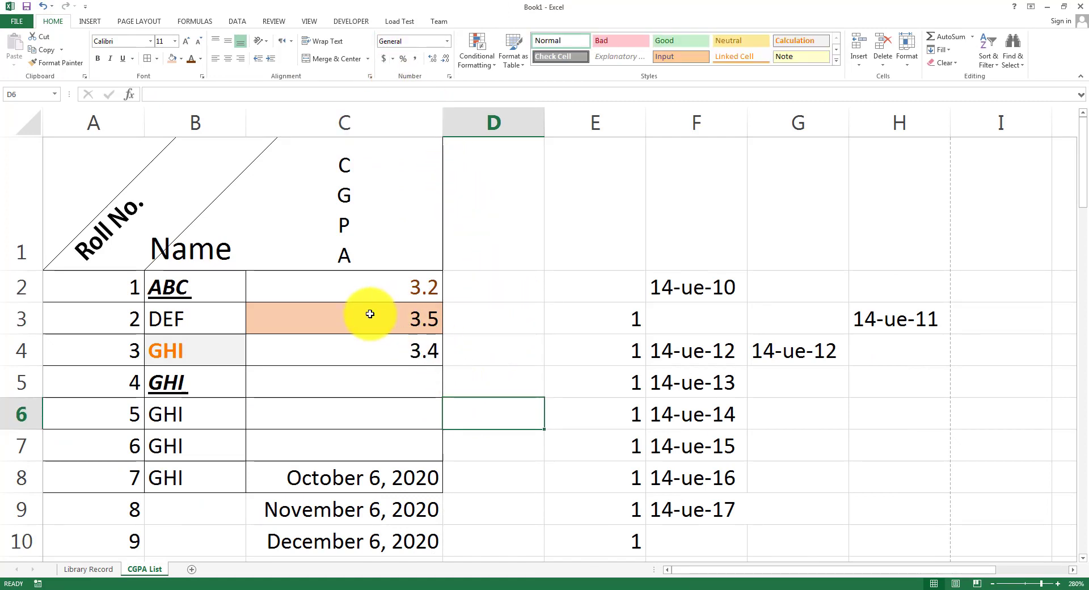
Step: Look over the available number formats and enter 2000 in cell D5
left_click(446, 44)
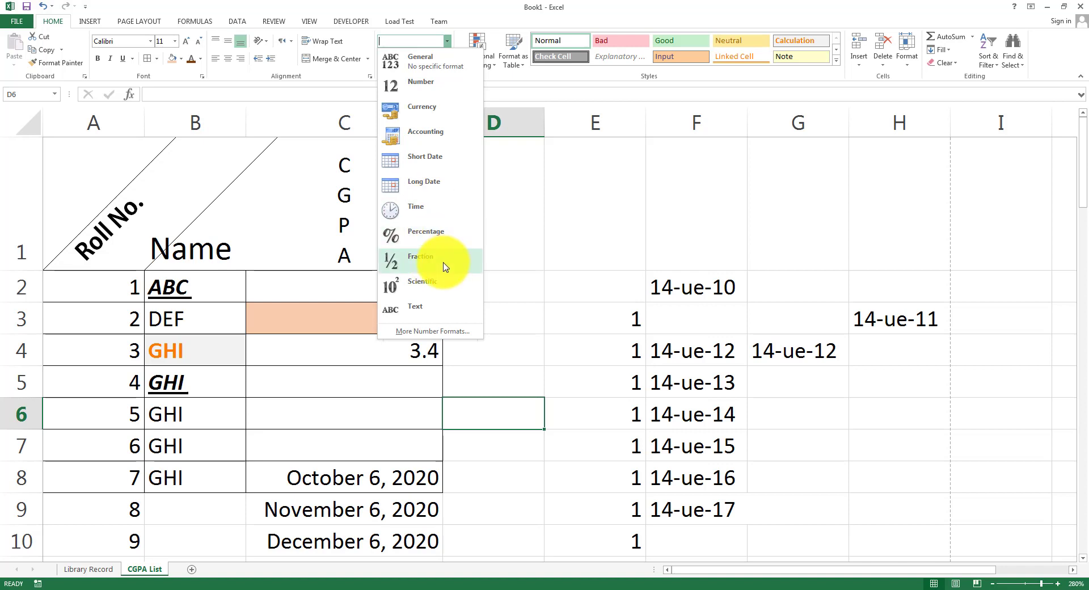
left_click(540, 316)
left_click(526, 388)
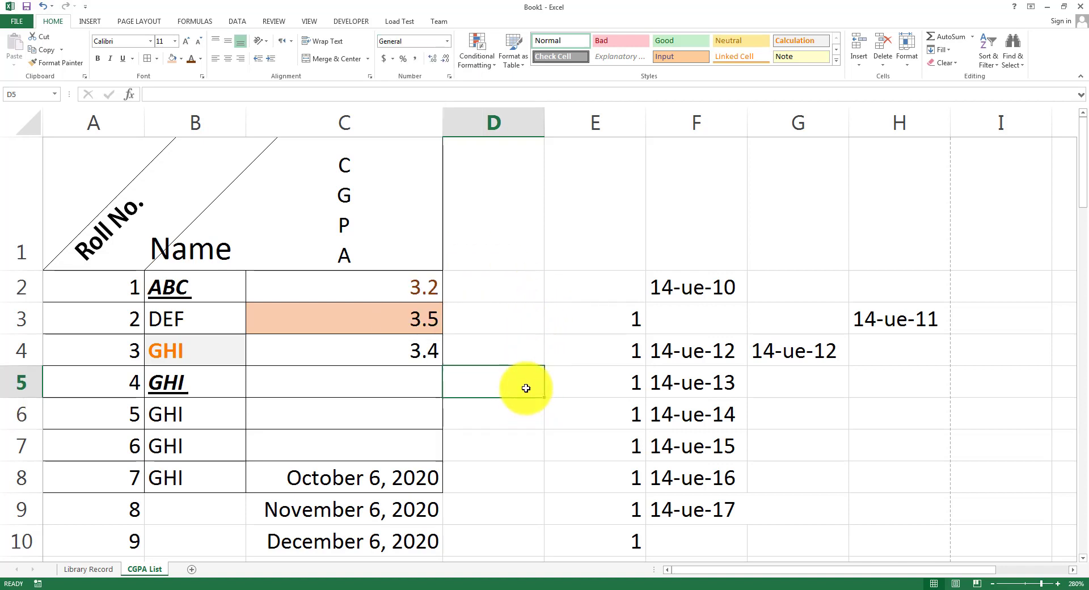
type("2000")
key("Return")
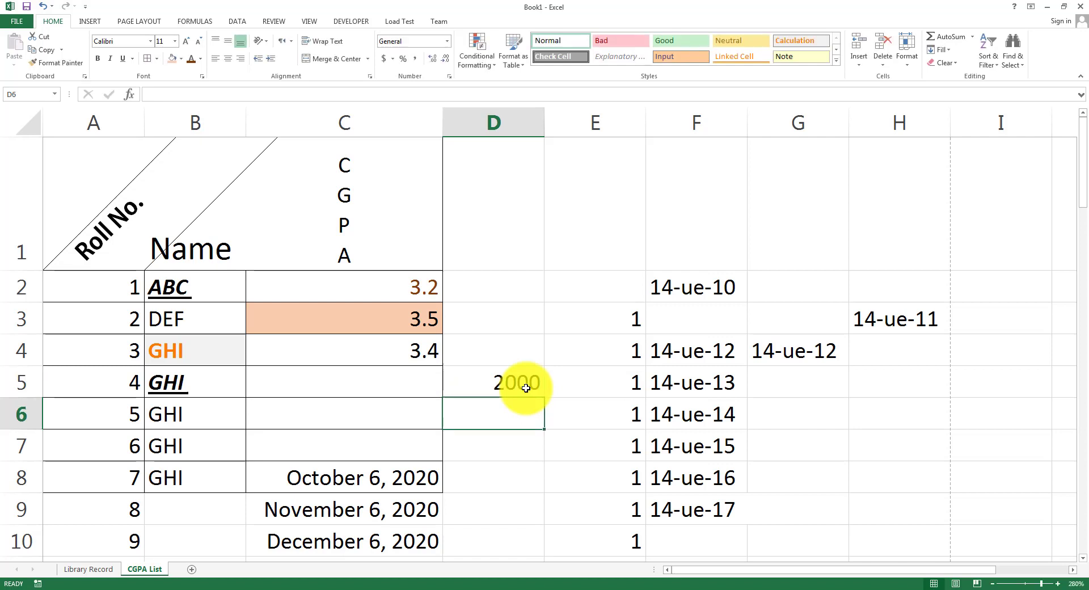
Step: Apply the Currency format to cell D5 and autofit the width of column D
left_click(526, 388)
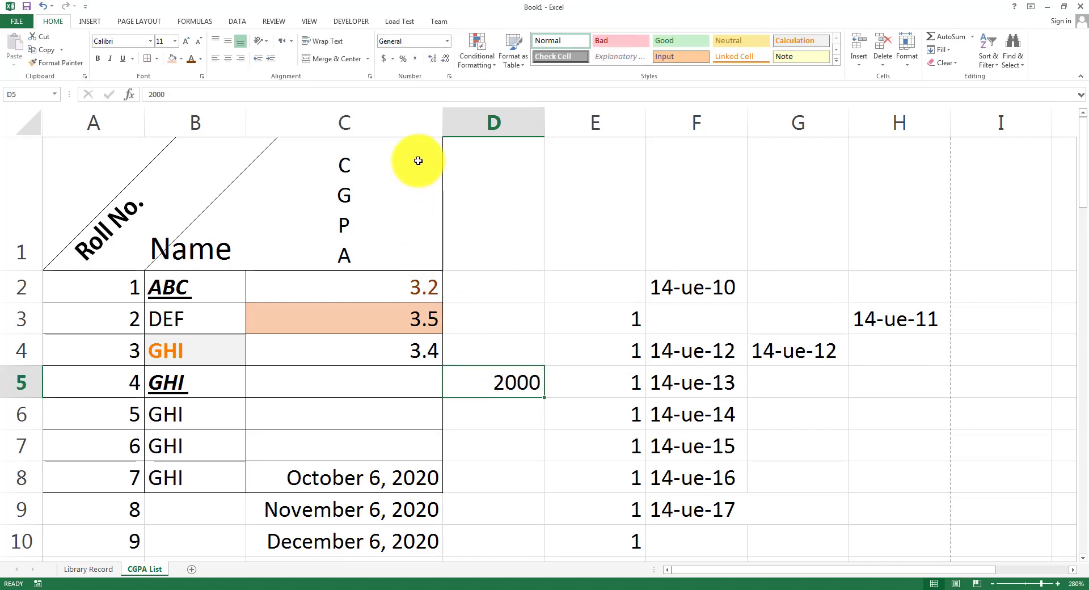
left_click(446, 41)
left_click(434, 111)
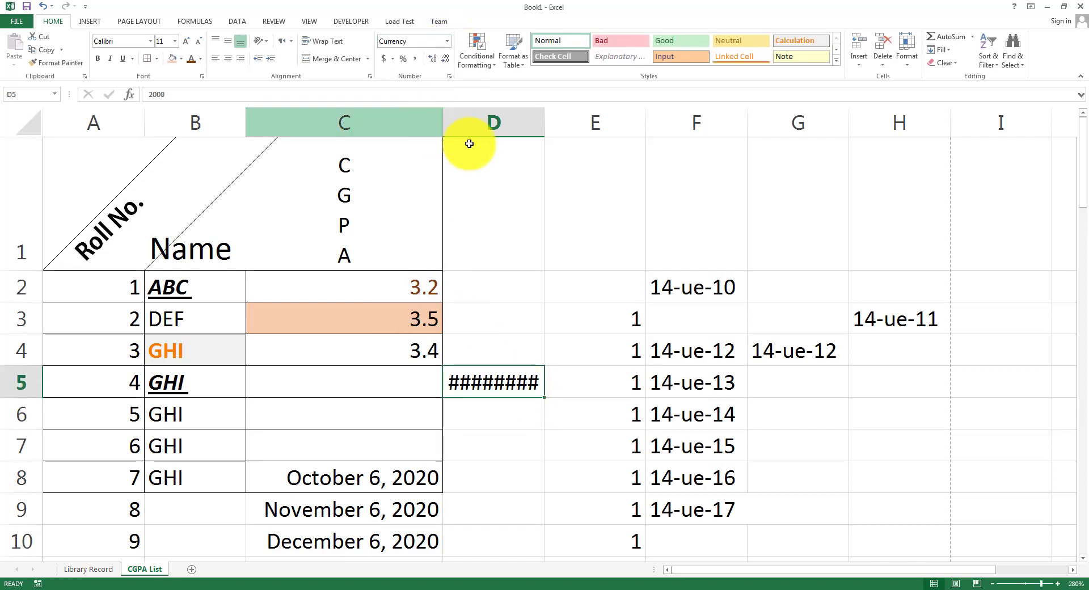
left_click(540, 116)
double_click(544, 119)
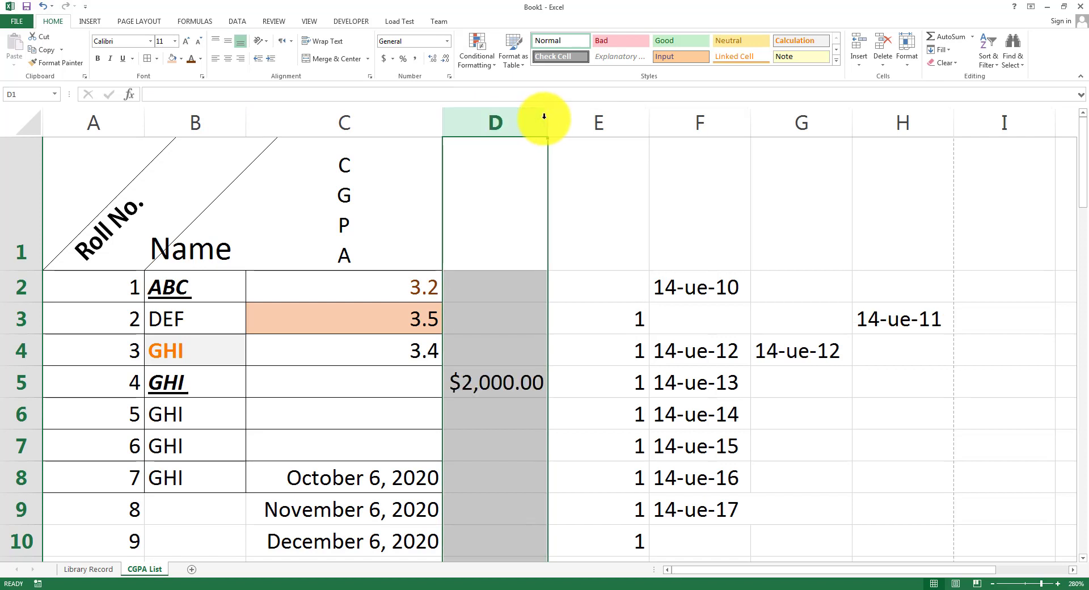
Step: Try the Euro, English (United Kingdom) and French (Switzerland) accounting formats on cell D5
left_click(499, 392)
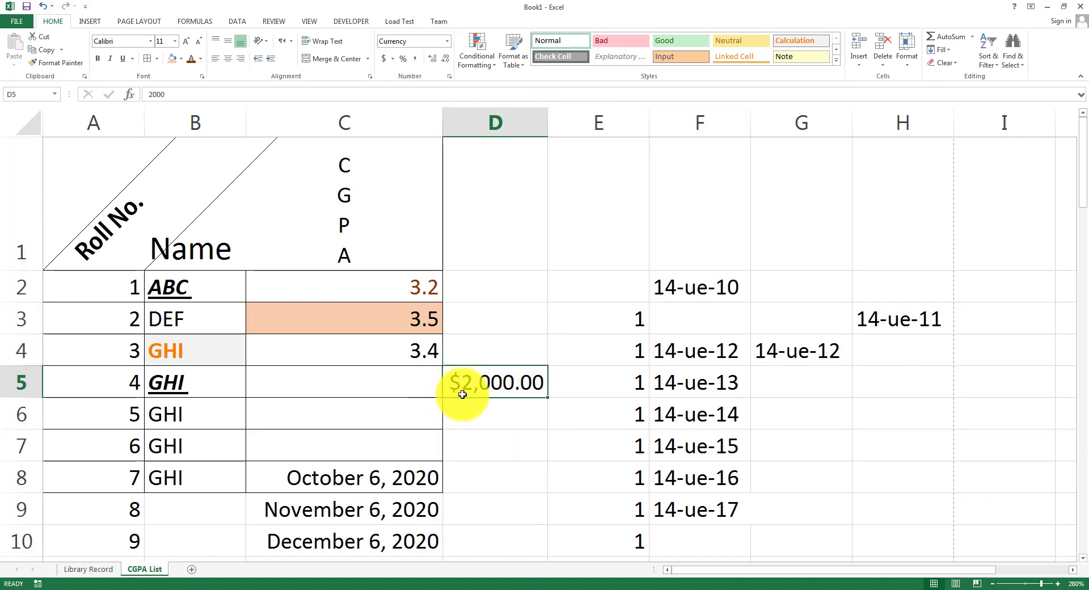
left_click(393, 60)
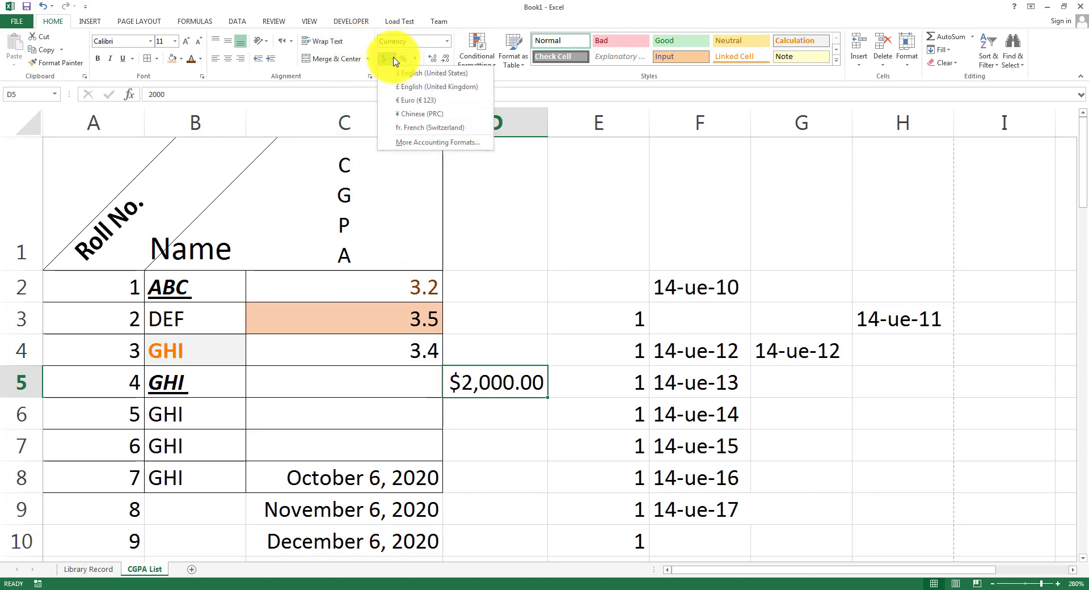
left_click(413, 108)
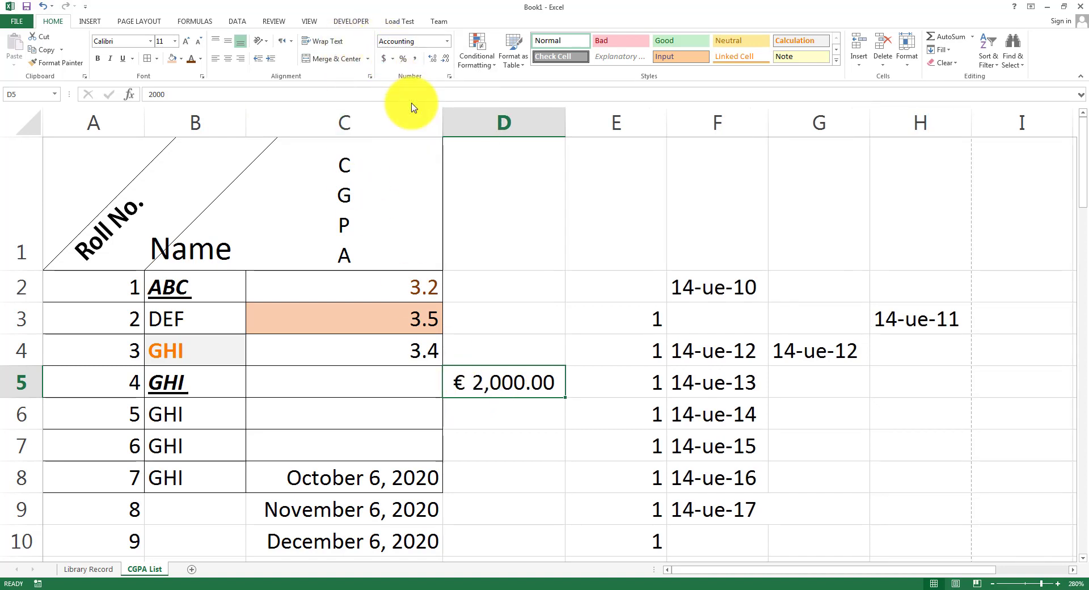
left_click(392, 59)
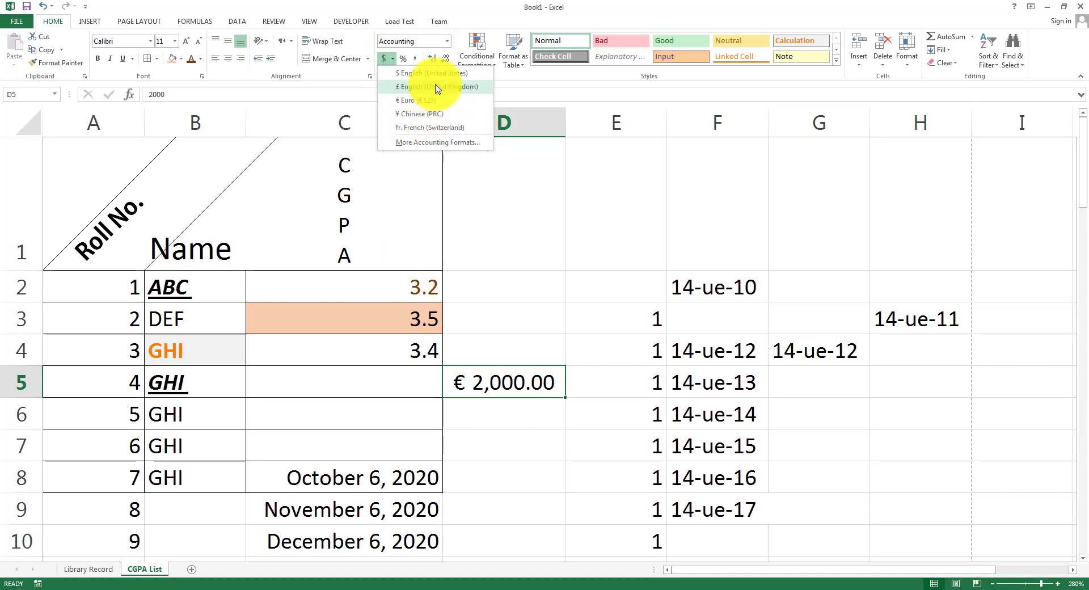
left_click(439, 87)
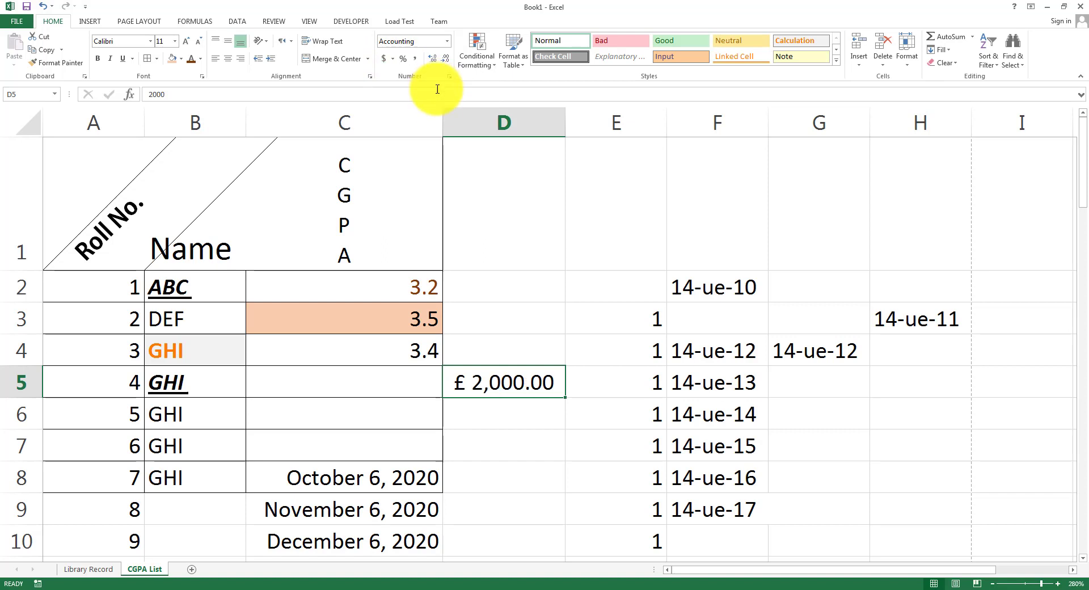
left_click(395, 59)
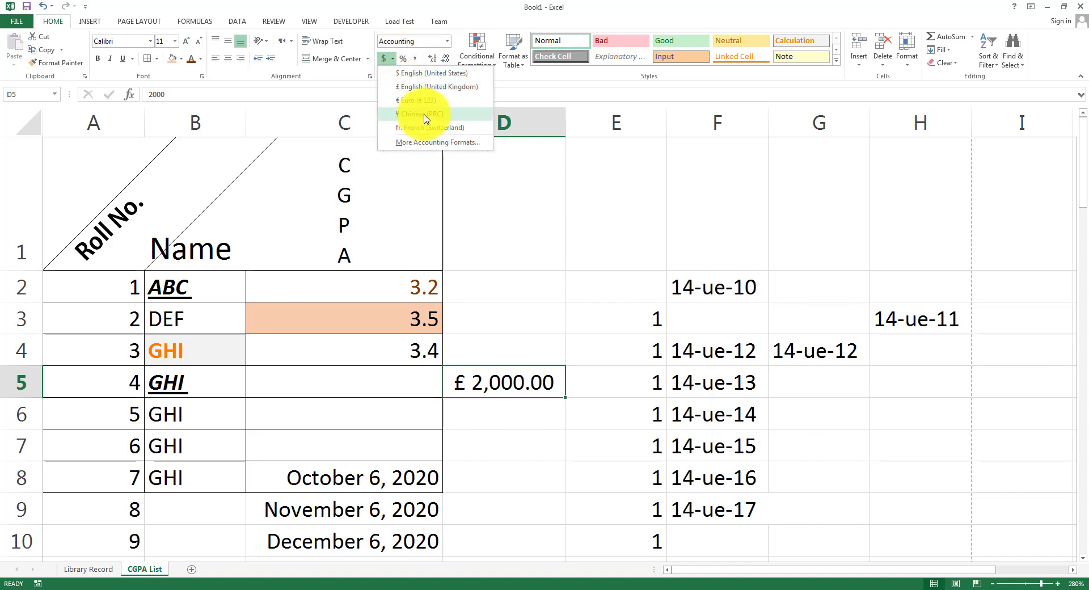
left_click(462, 127)
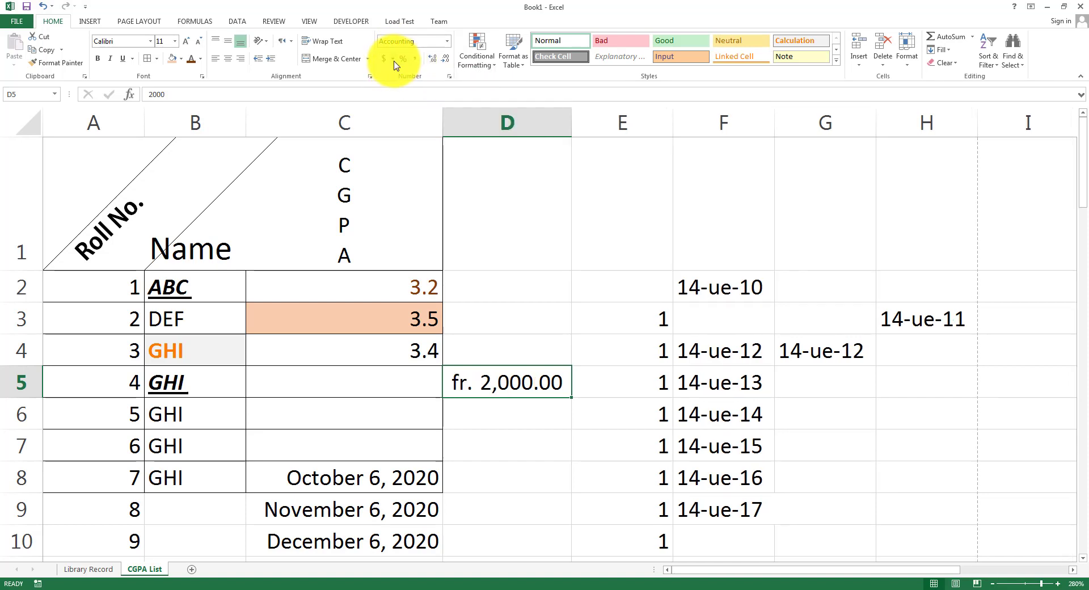
Step: Set the accounting format of cell D5 to the PKR currency symbol from the additional accounting formats
left_click(391, 60)
left_click(436, 143)
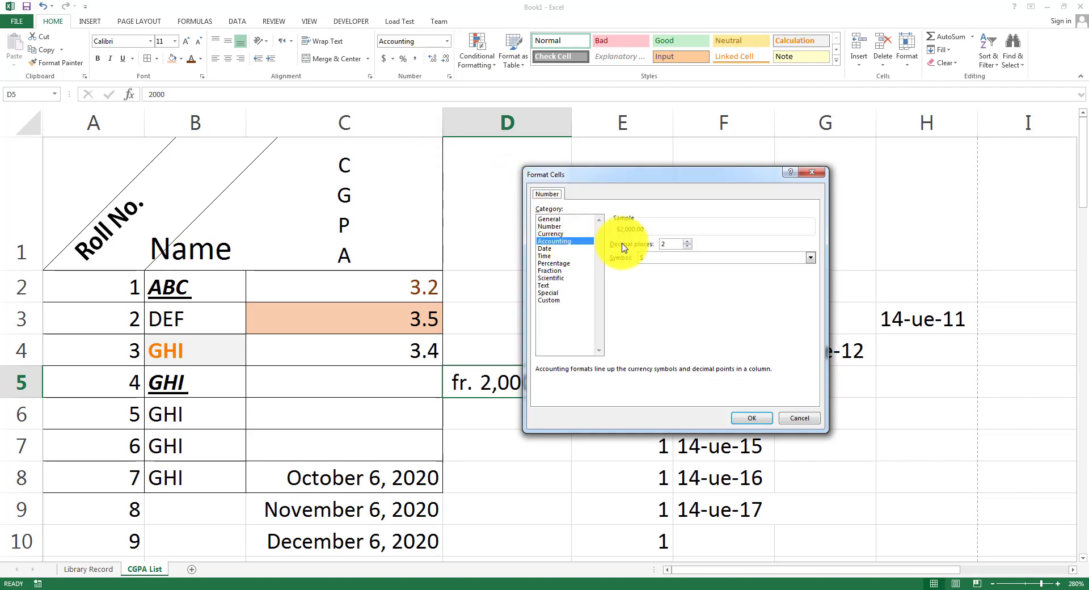
left_click(651, 259)
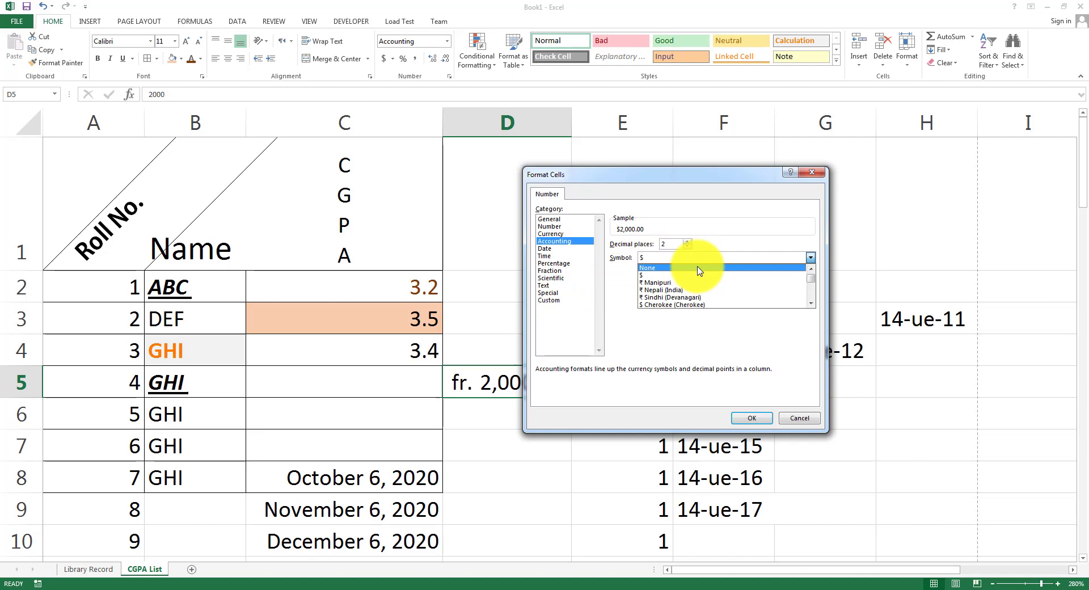
key("p")
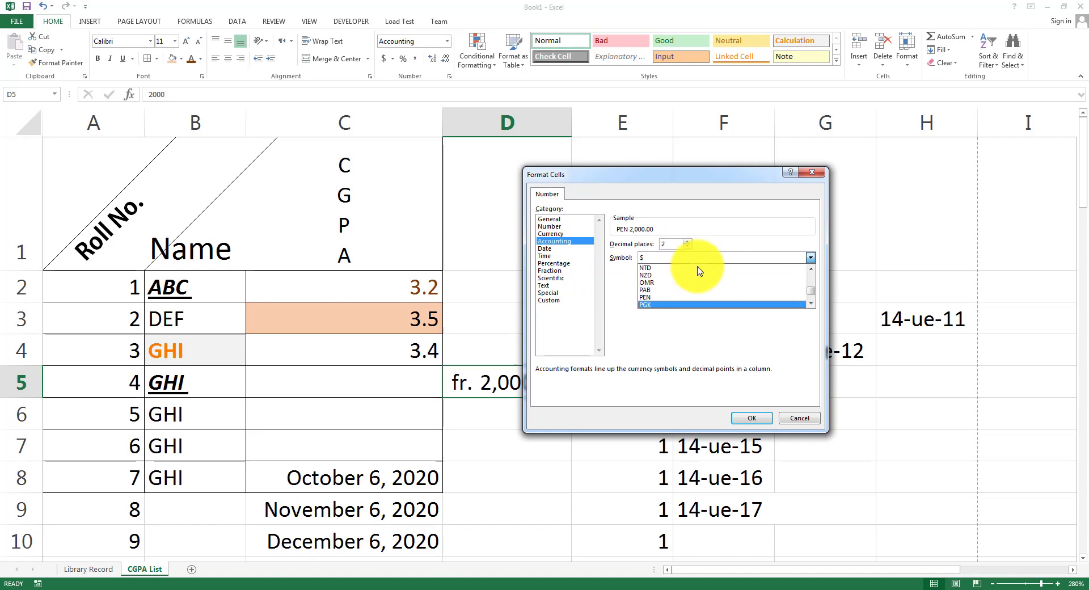
key("p")
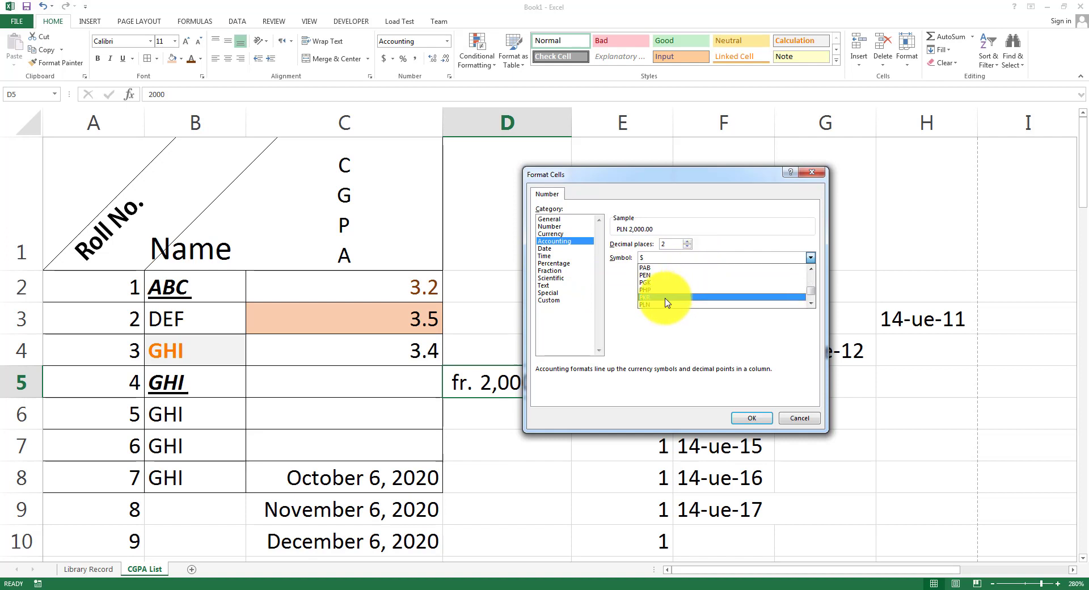
left_click(665, 298)
left_click(750, 418)
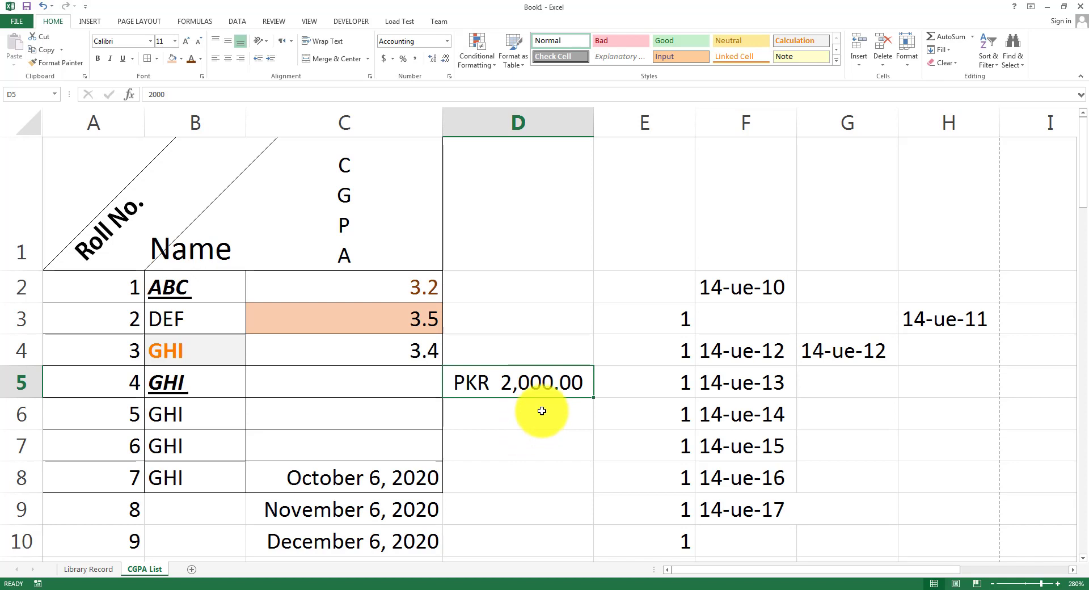
Step: Replace the amount in cell D5 with 4000 and enter 5000 in cell D6
type("4,00")
type("0")
key("Return")
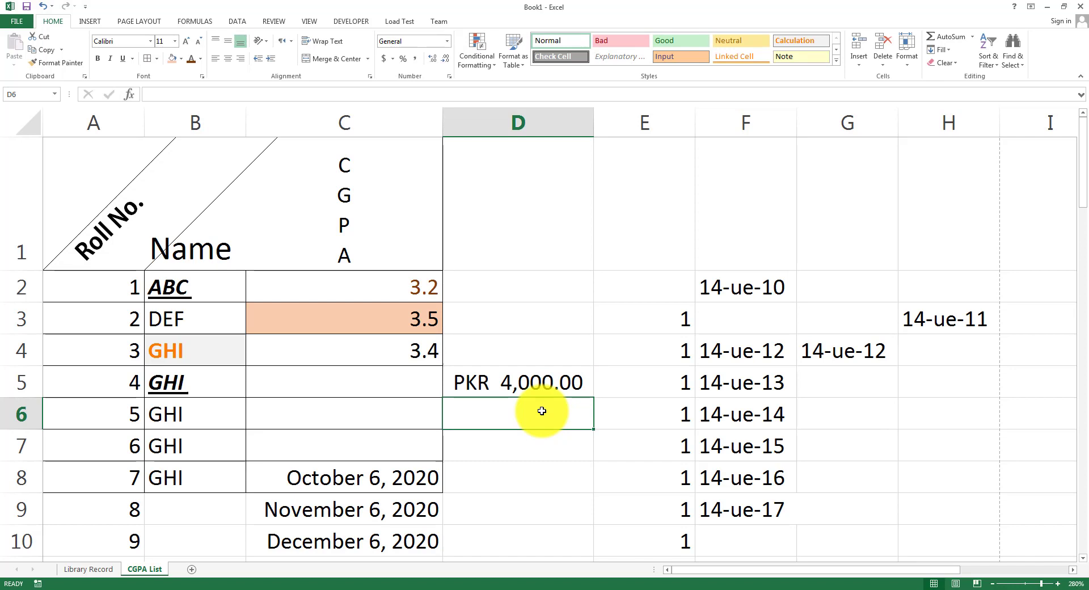
type("5000")
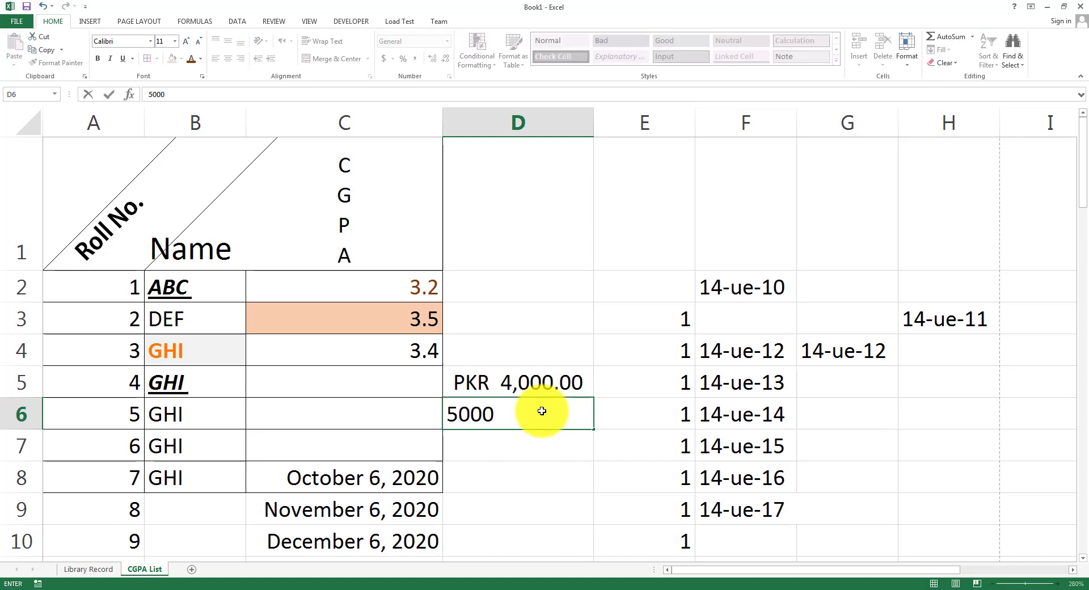
key("Return")
Step: Apply the Percentage number format to cell D6
left_click(541, 411)
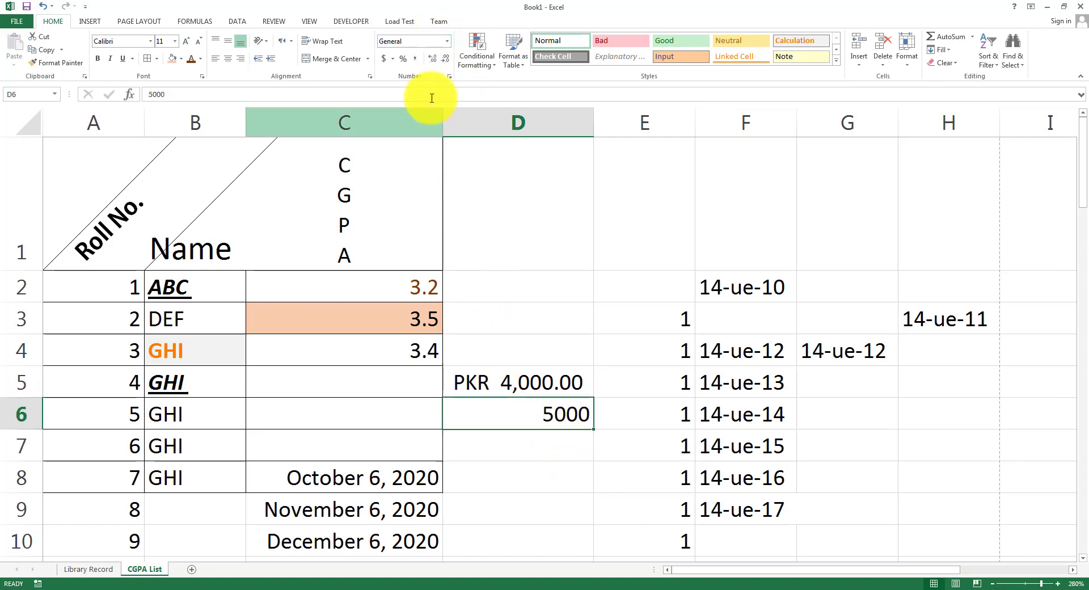
left_click(447, 41)
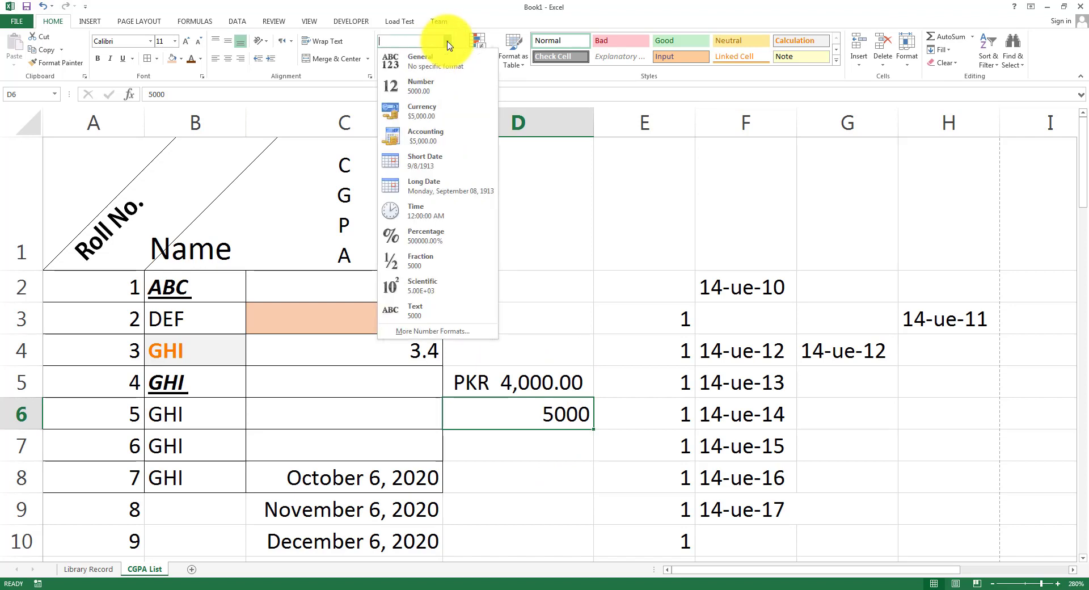
left_click(428, 235)
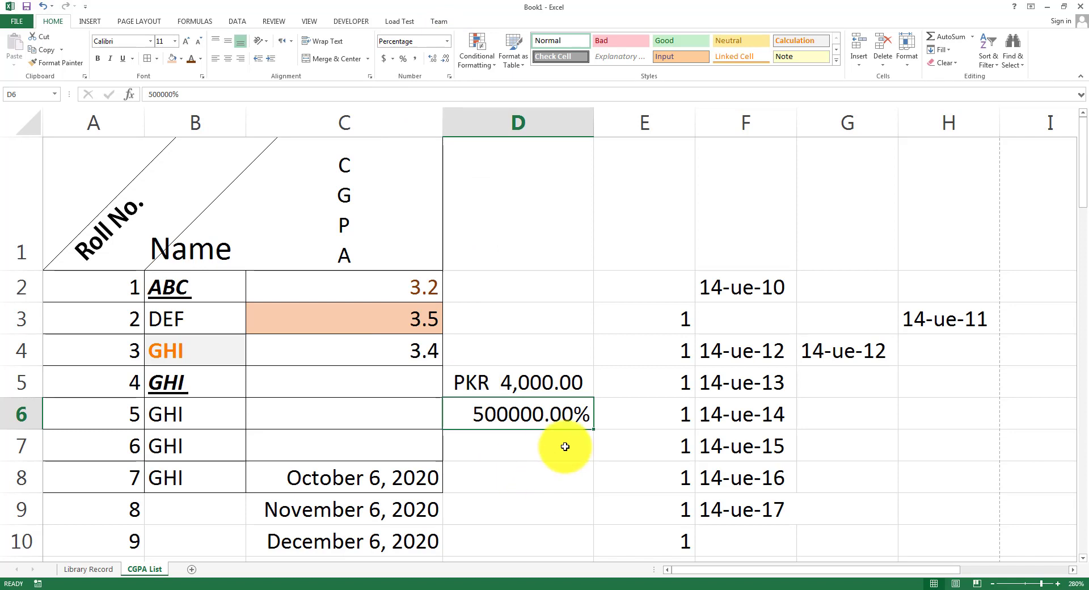
Step: Show the value in cell C2 with two decimal places and the value in cell C3 with no decimals
left_click(393, 59)
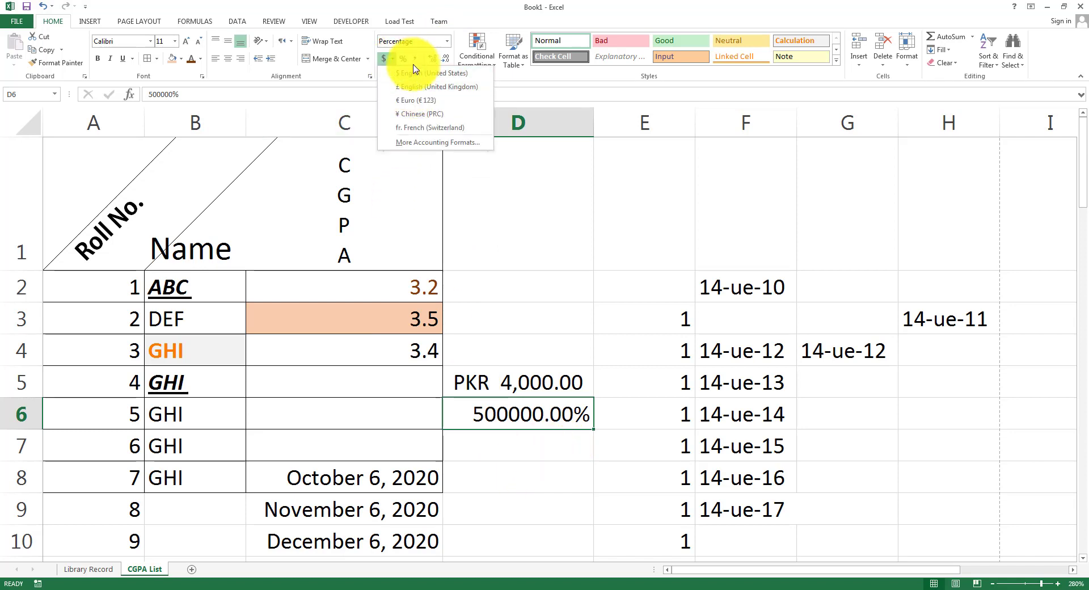
left_click(533, 177)
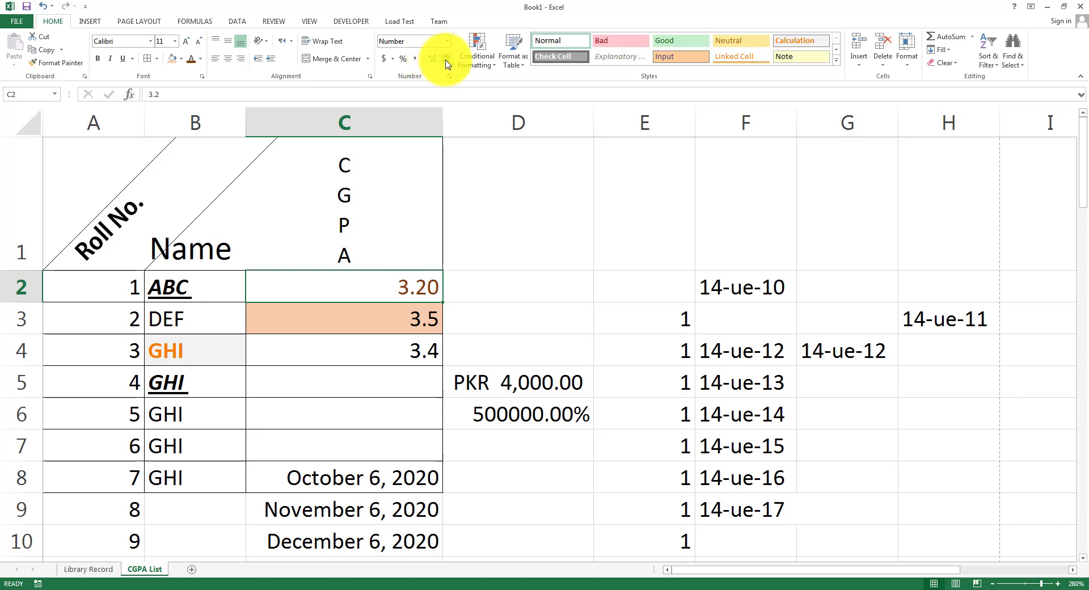
left_click(398, 314)
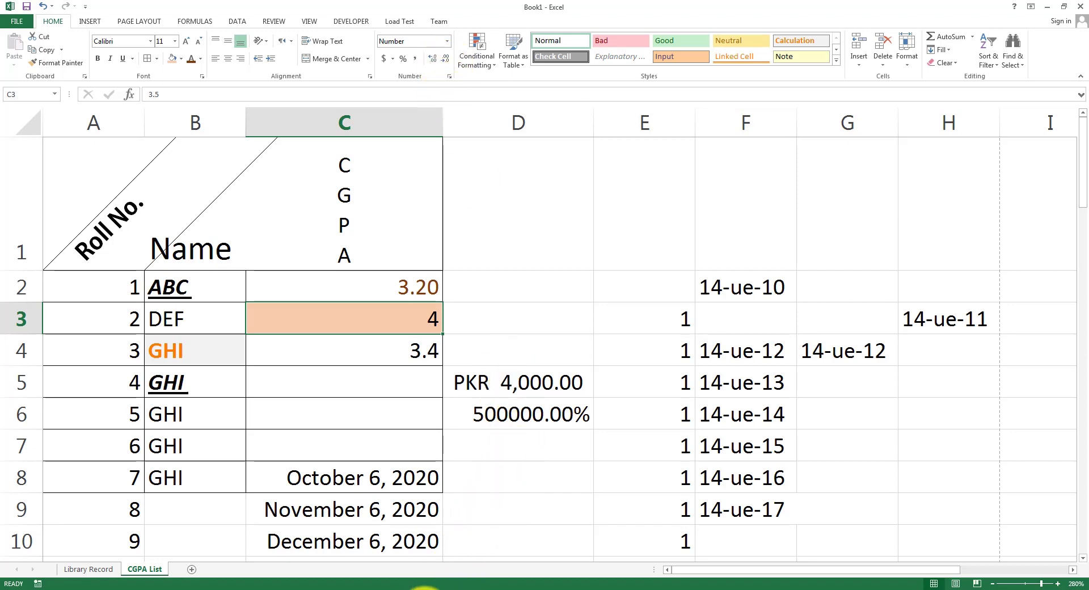
Step: Switch to PowerPoint to highlight the Formatting Tables topic on the Home slide, and return to the Excel workbook
left_click(432, 589)
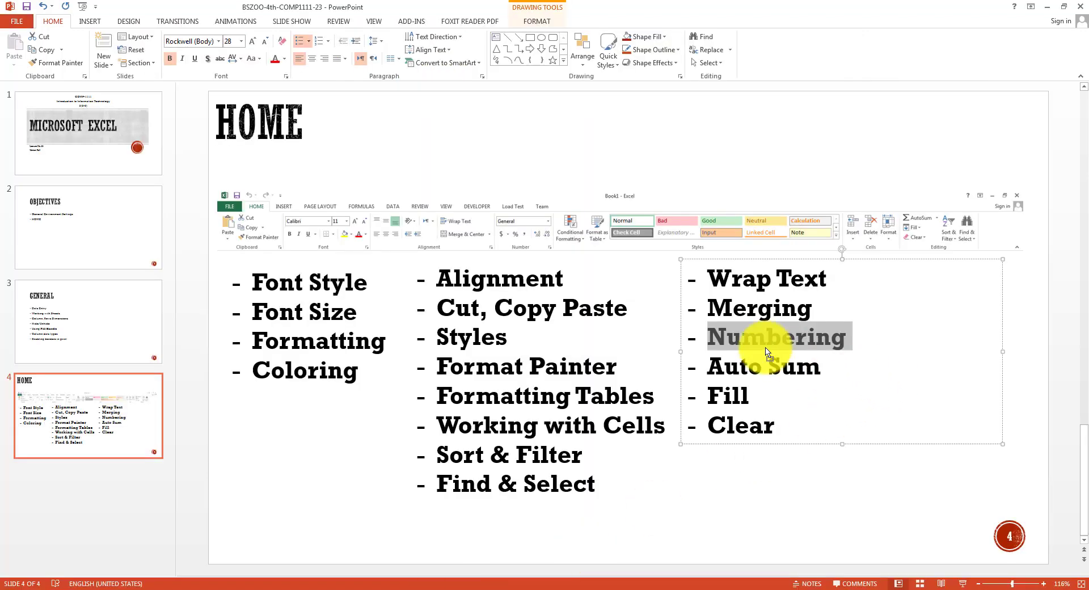
left_click(766, 352)
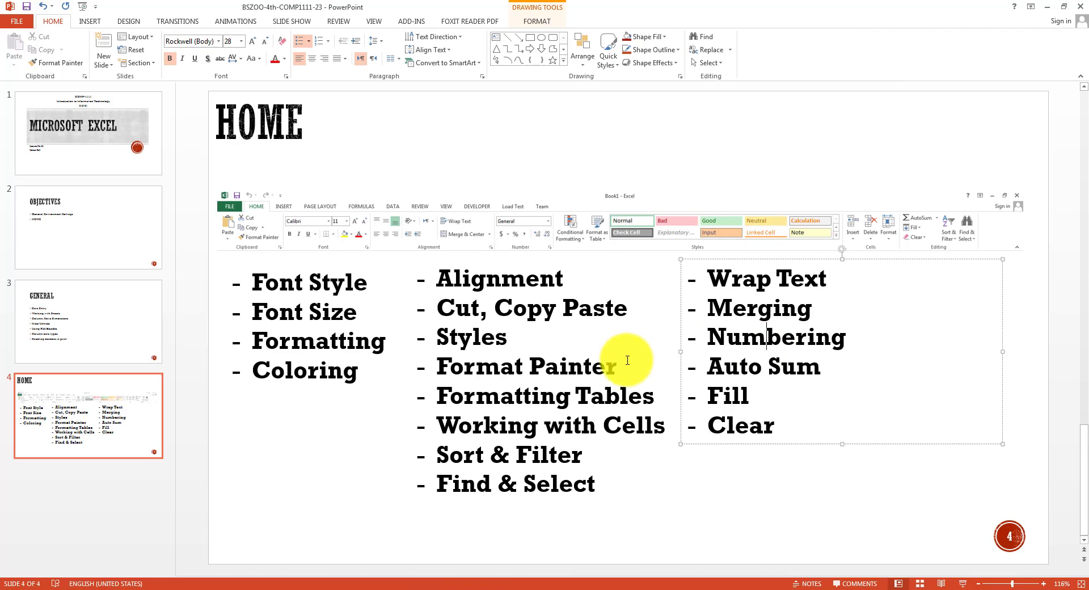
left_click_drag(451, 404, 646, 397)
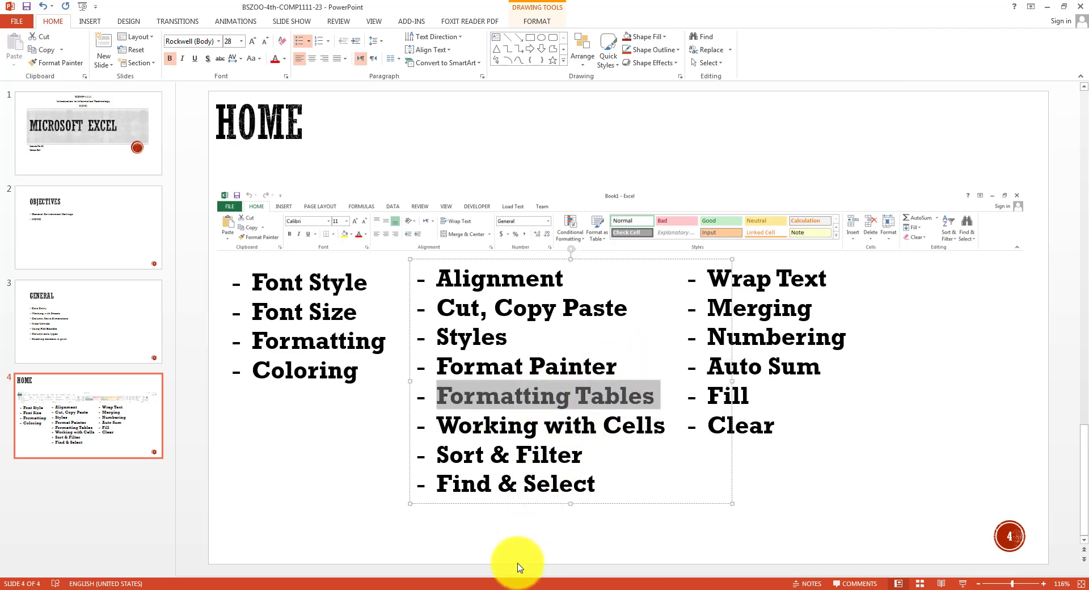
left_click(533, 584)
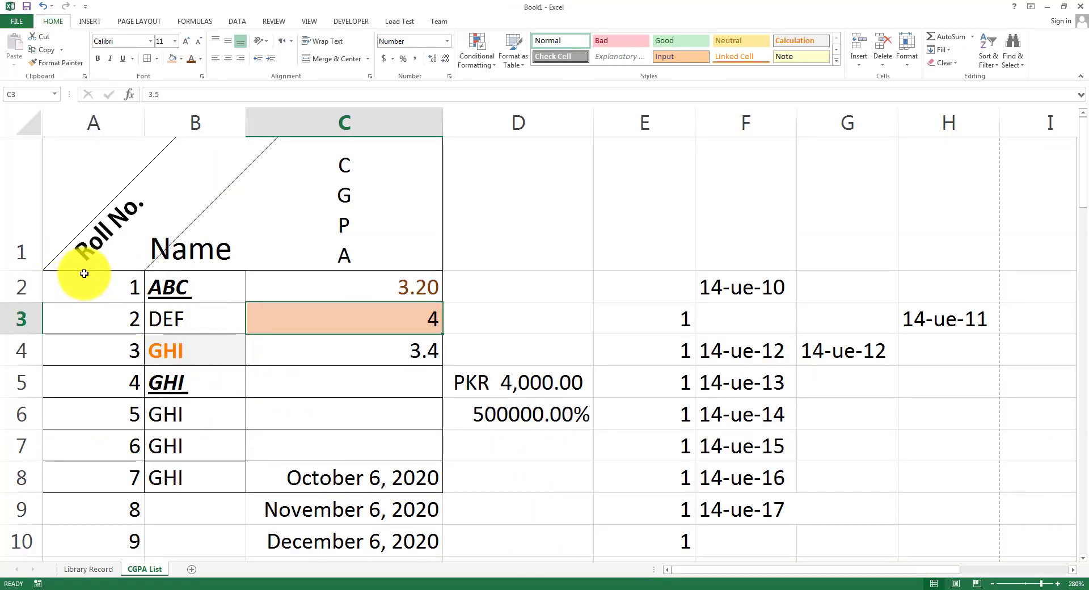
Step: Format range A1:C8 as a table with headers in a dark gold style, and change the table style to dark blue
left_click_drag(85, 274, 341, 413)
left_click_drag(90, 178, 403, 469)
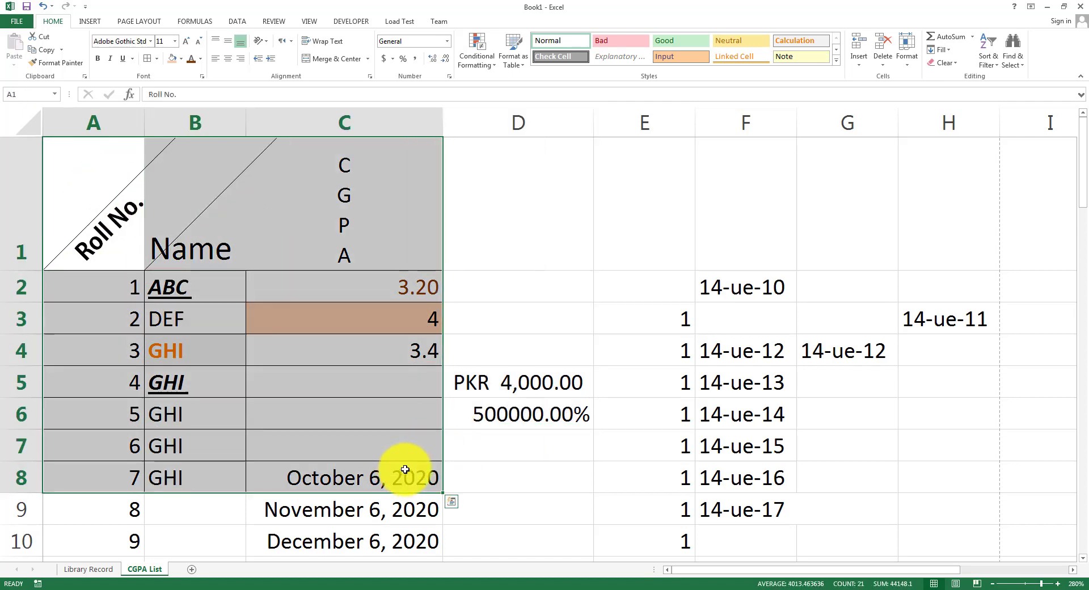
left_click(517, 57)
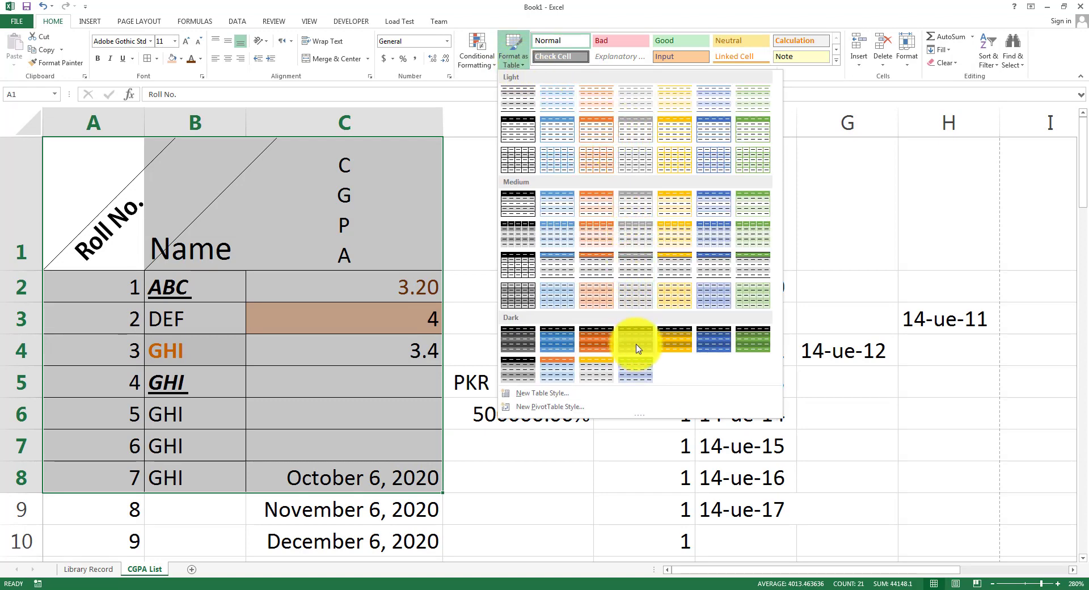
left_click(673, 350)
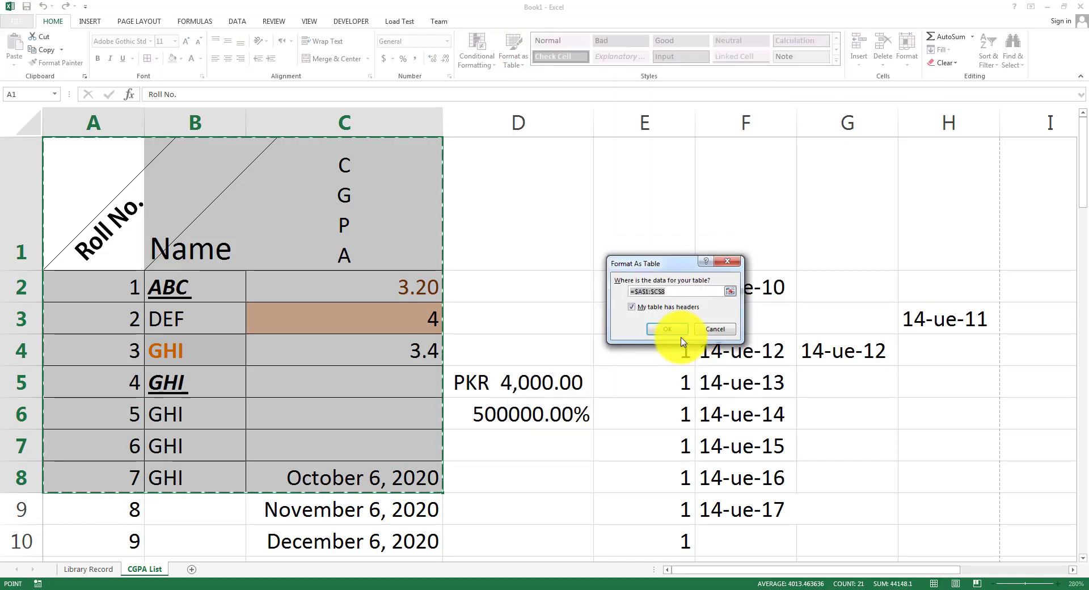
left_click(670, 290)
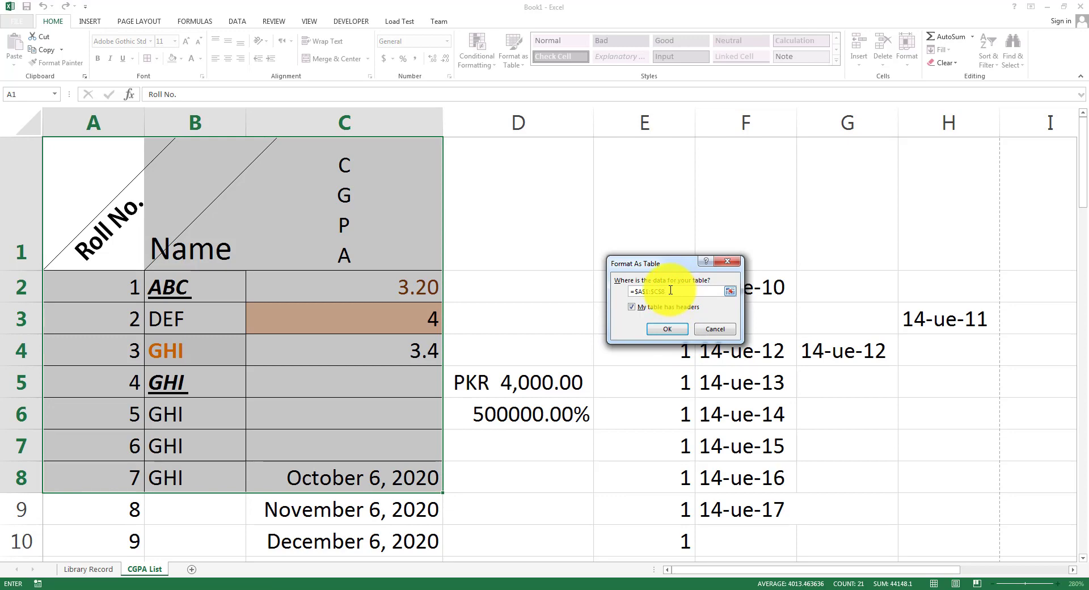
left_click(668, 329)
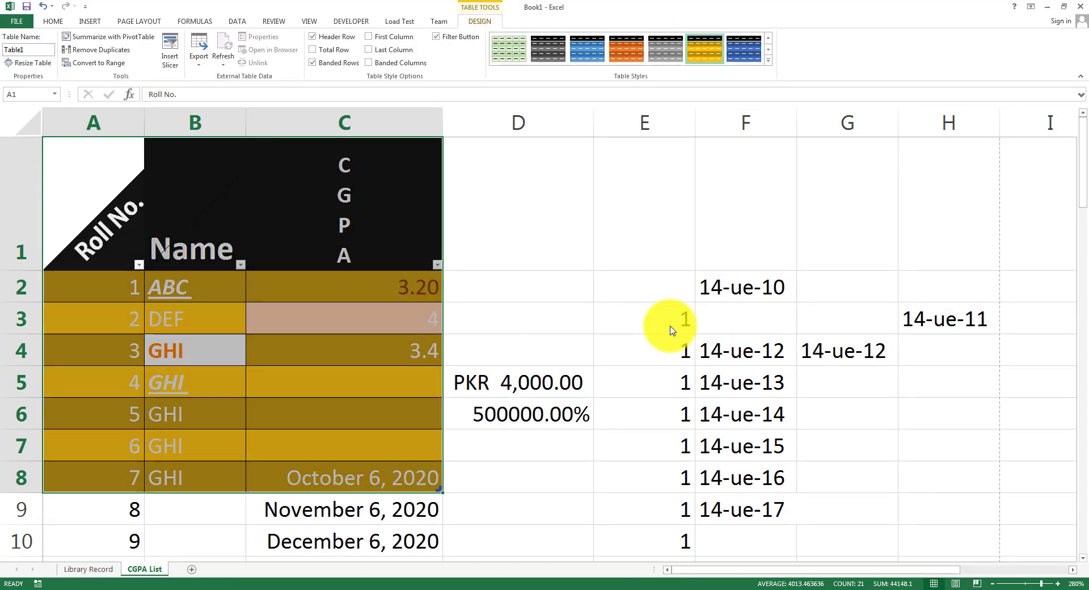
left_click(326, 331)
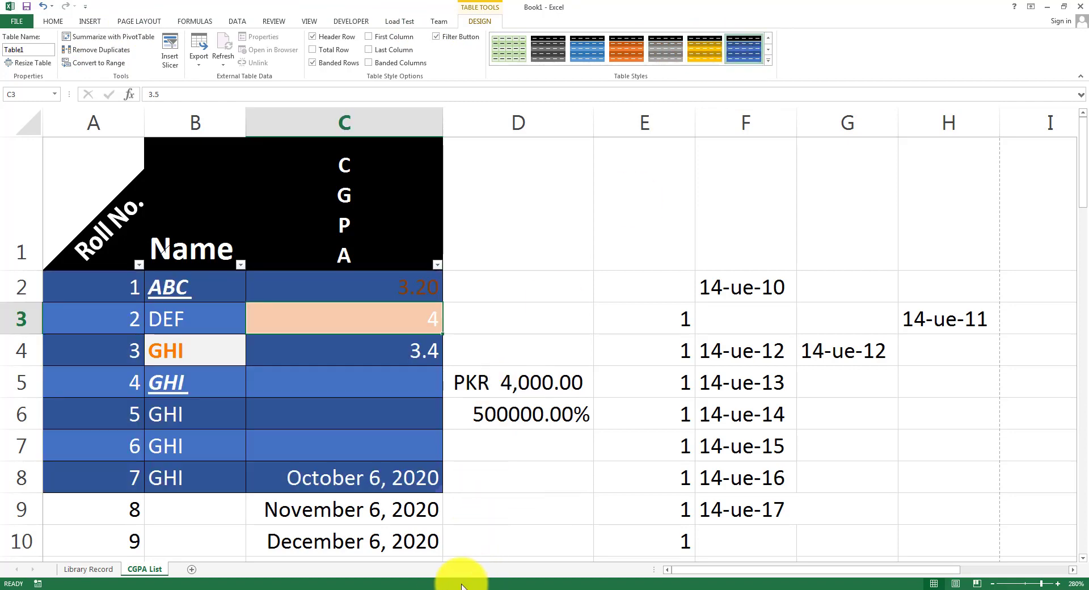
Step: Switch to PowerPoint to highlight the Working with Cells topic on the Home slide, and return to the Excel workbook
left_click(431, 589)
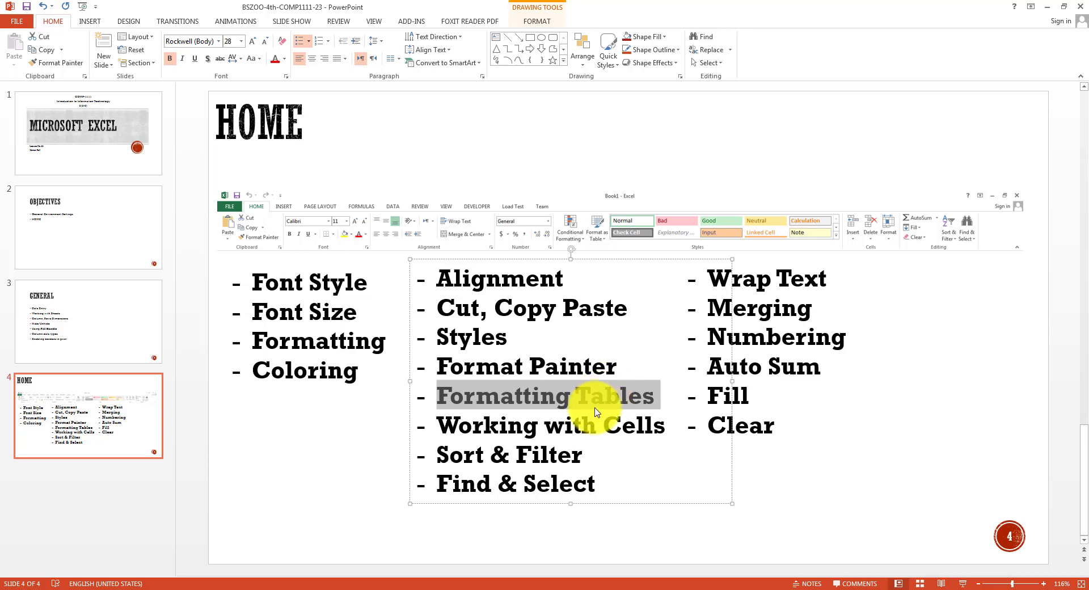
left_click(581, 422)
triple_click(583, 423)
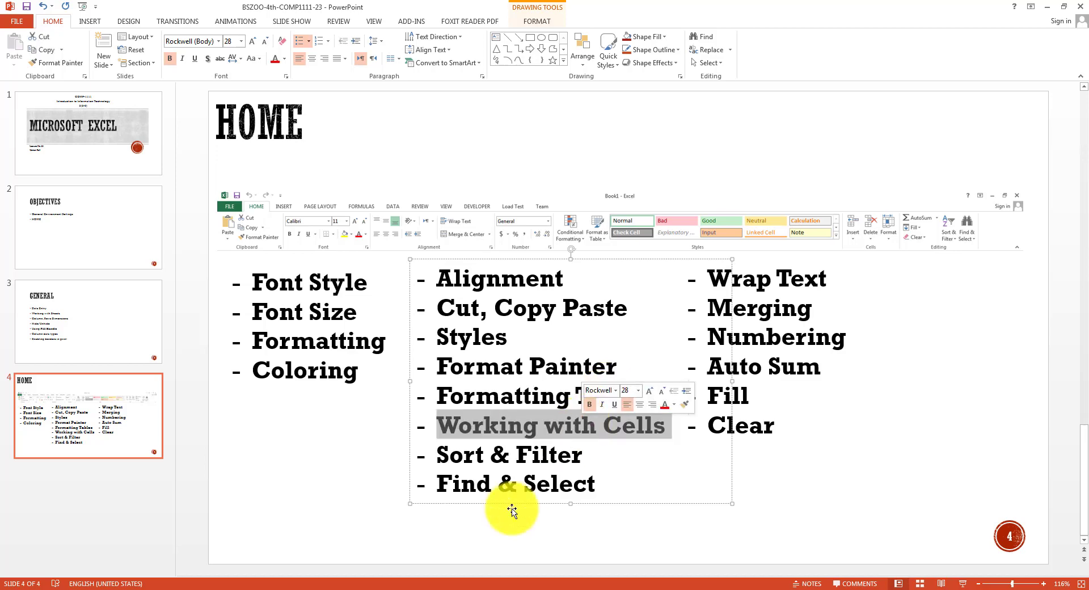
left_click(445, 586)
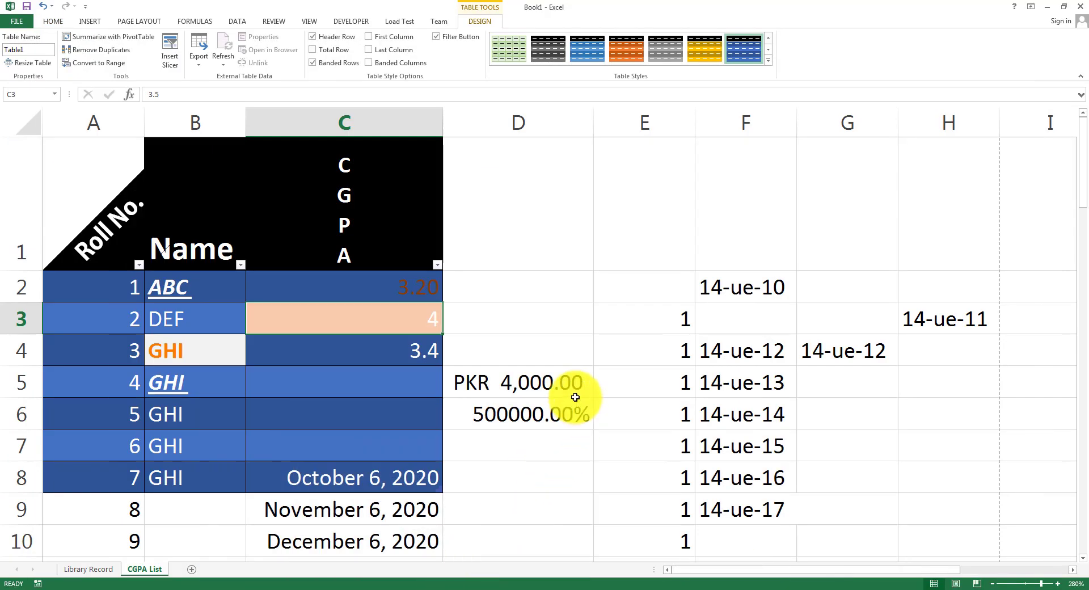
Step: Insert a blank sheet column before column F, which holds the 14-ue codes
left_click(604, 298)
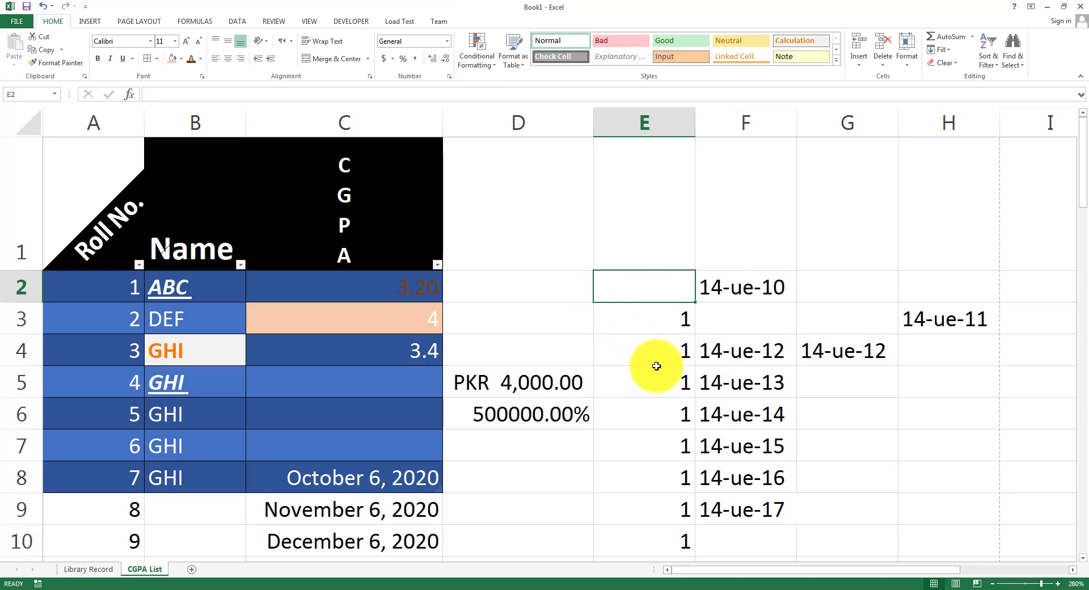
left_click(738, 122)
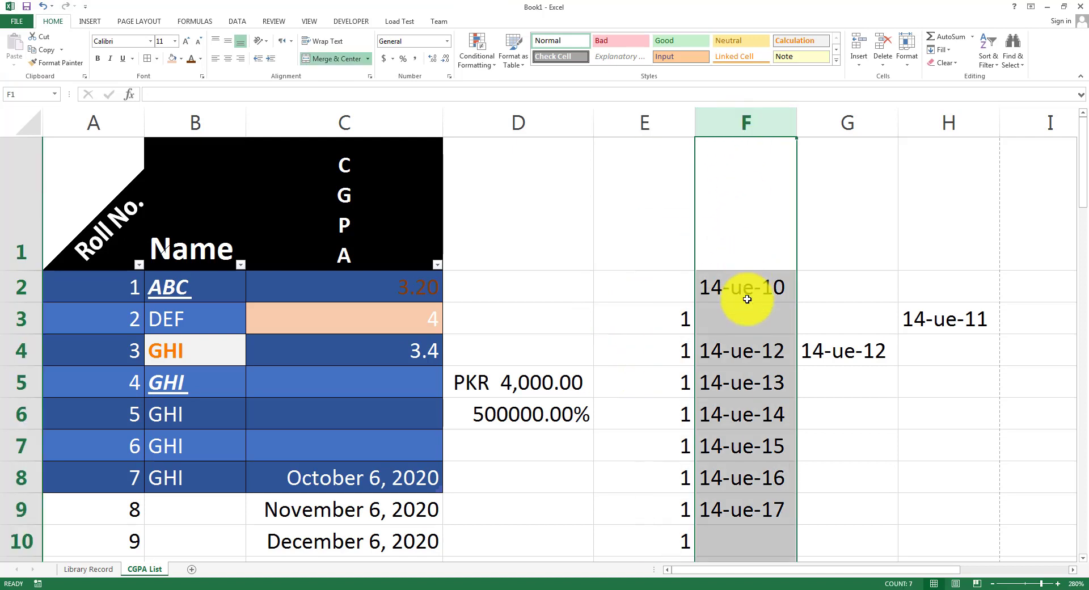
left_click(751, 323)
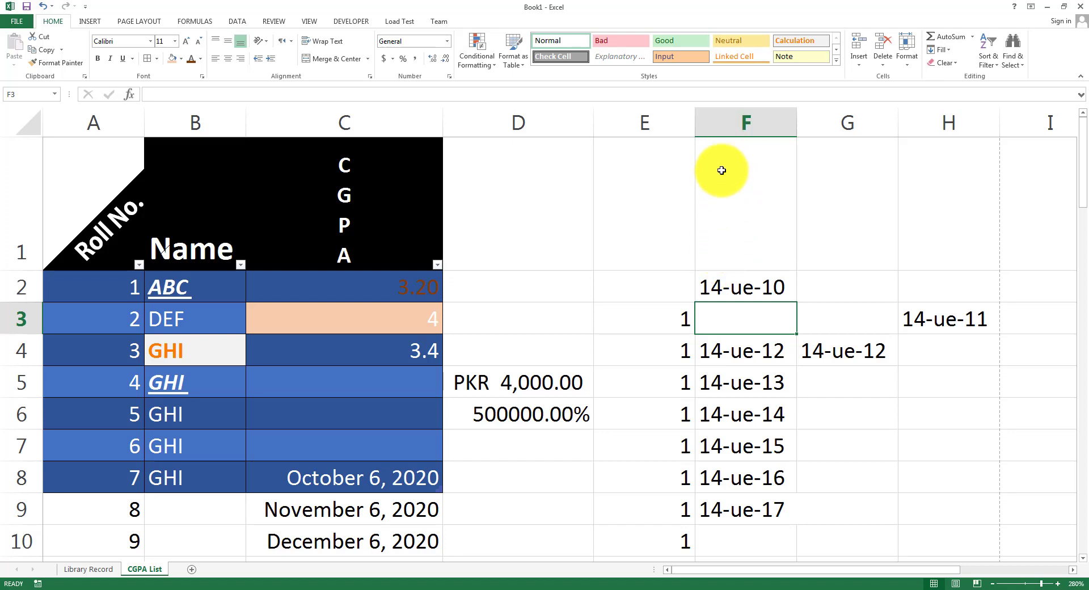
left_click(722, 125)
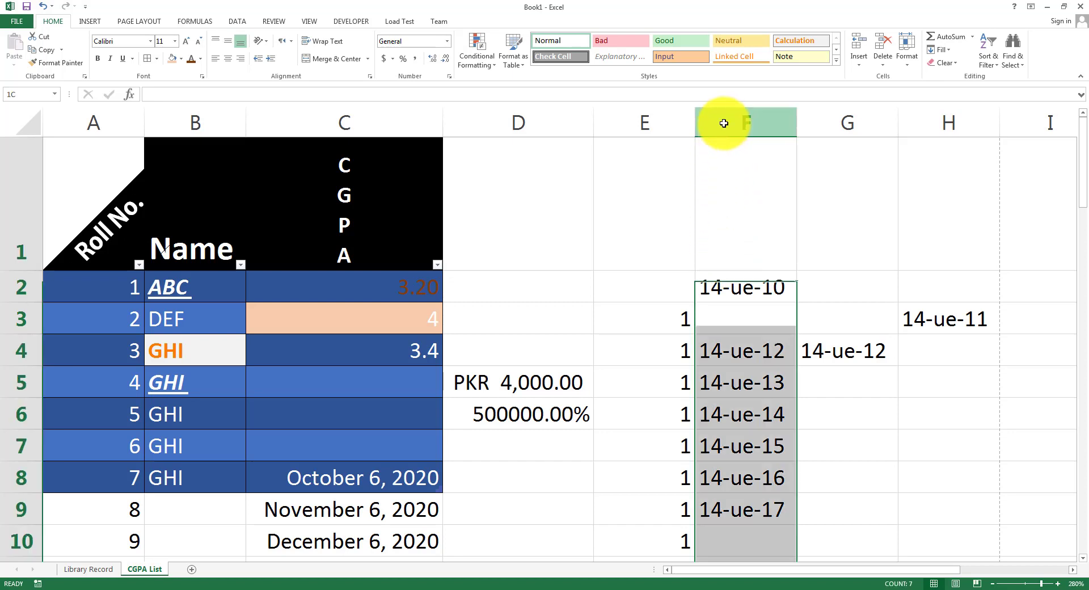
left_click(855, 63)
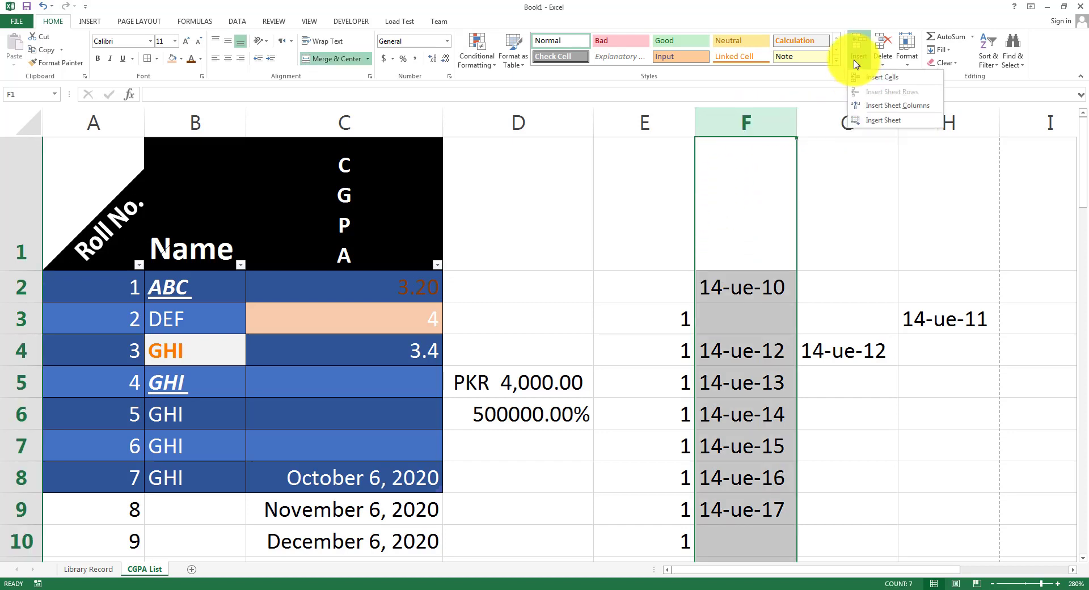
left_click(883, 106)
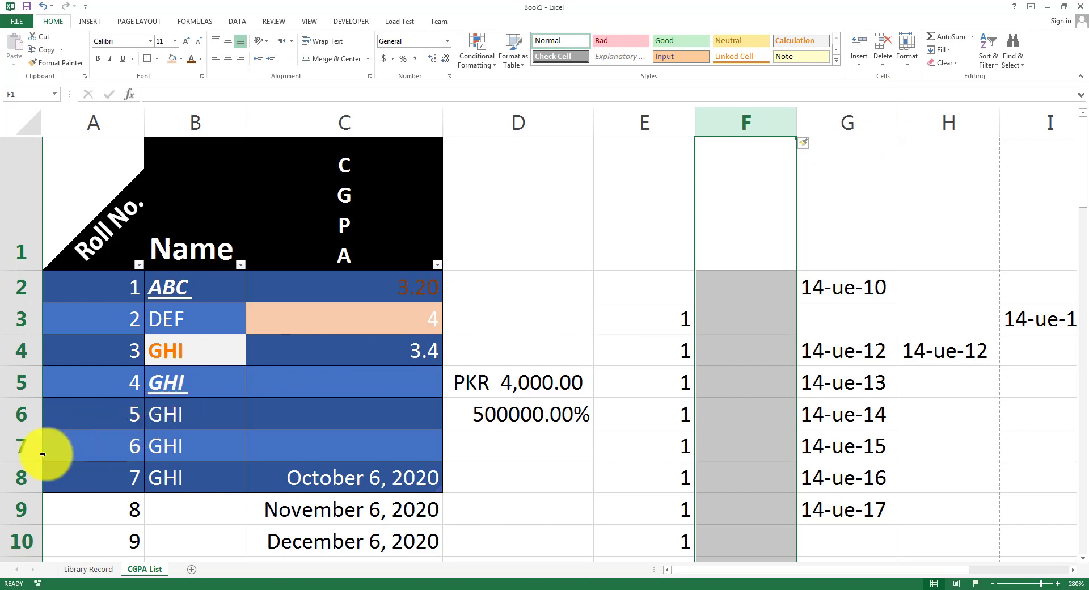
Step: Insert a blank row above row 9 and another above row 12, the January 6, 2021 row
left_click(11, 499)
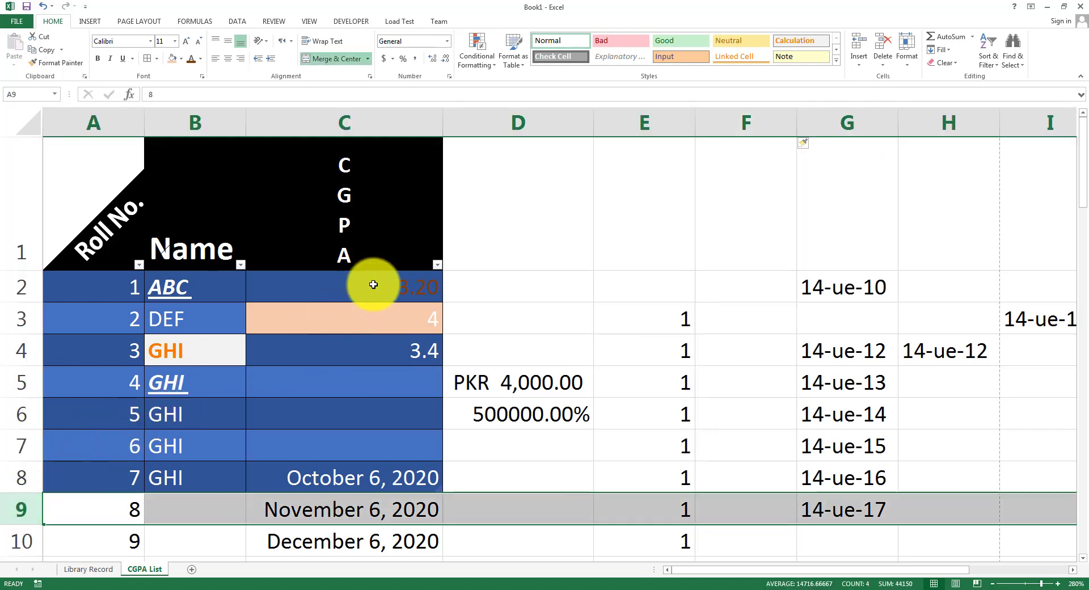
left_click(856, 61)
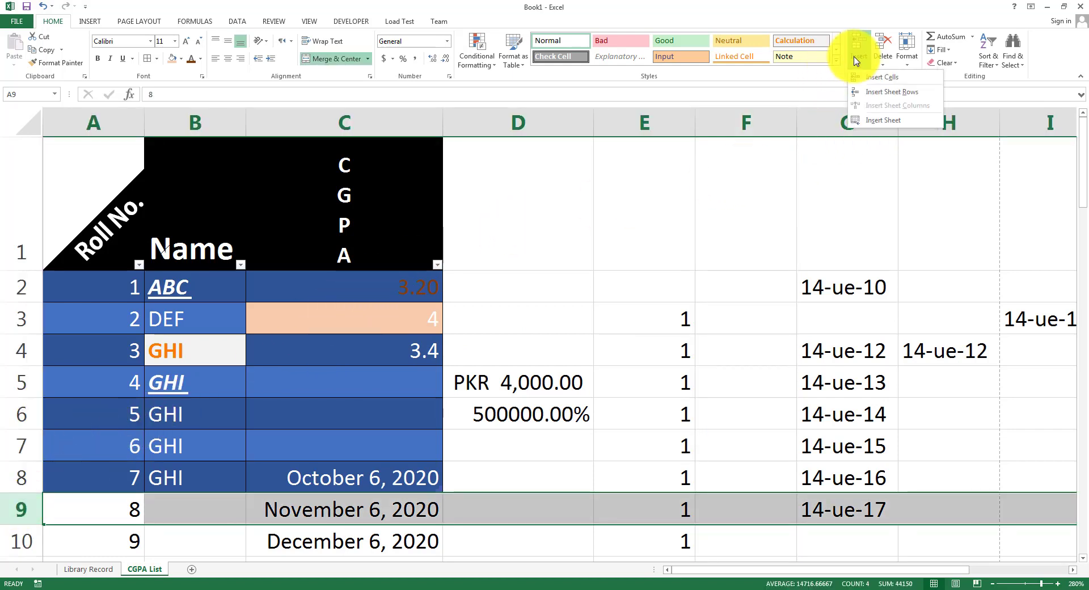
left_click(896, 94)
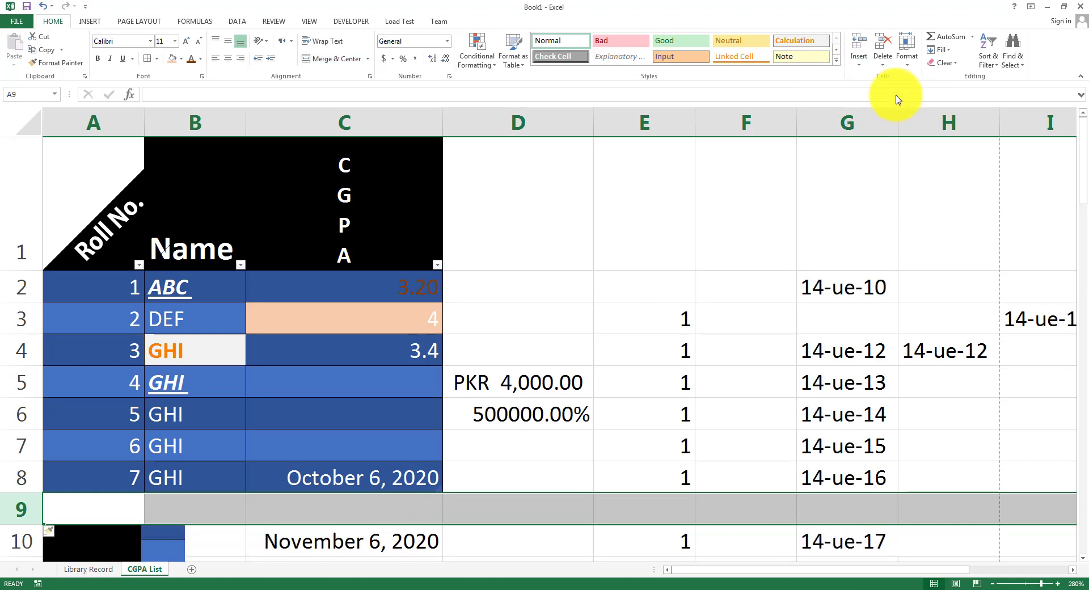
scroll(452, 452, "down", 2)
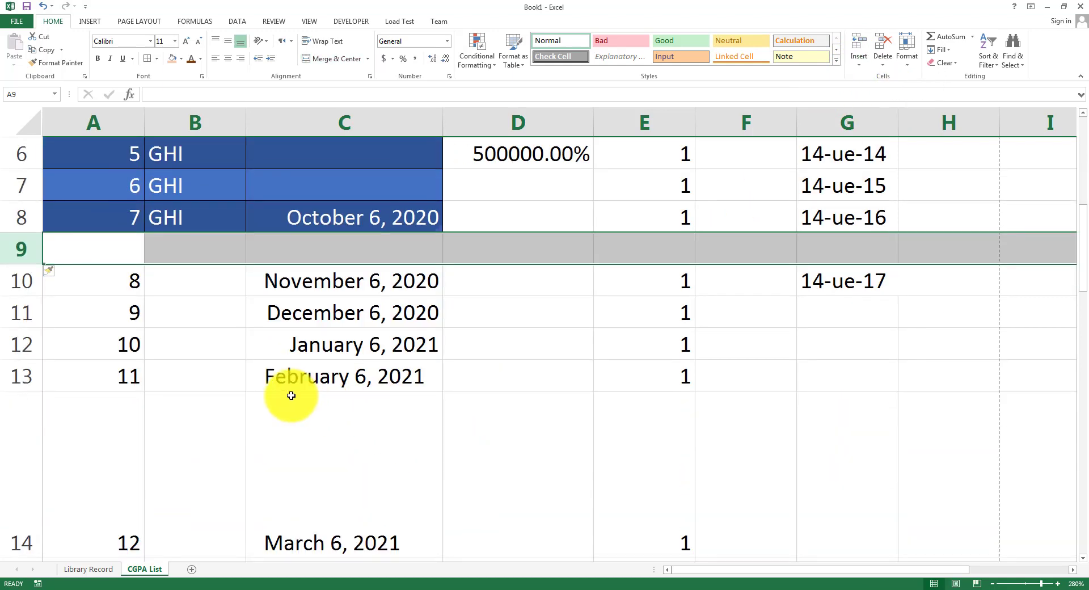
right_click(32, 352)
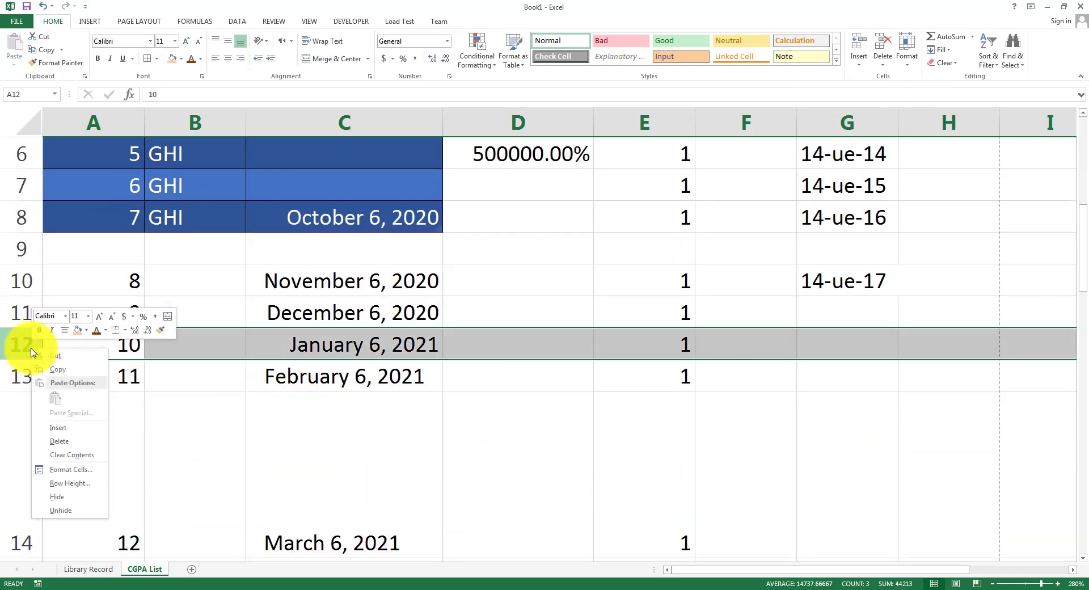
left_click(58, 427)
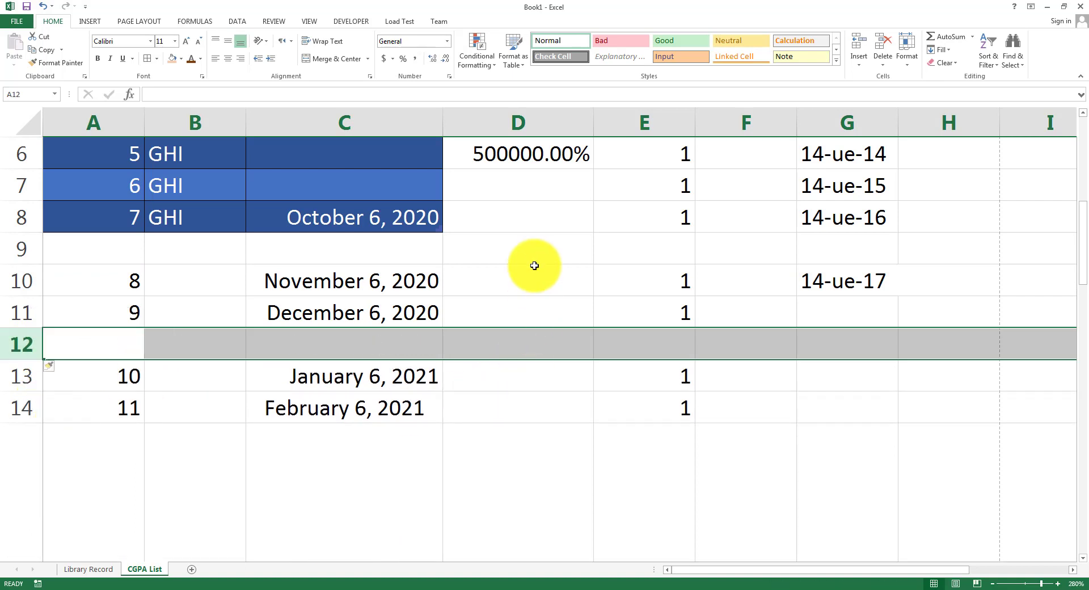
Step: Insert a blank column before column E, which holds the 1 values
right_click(637, 122)
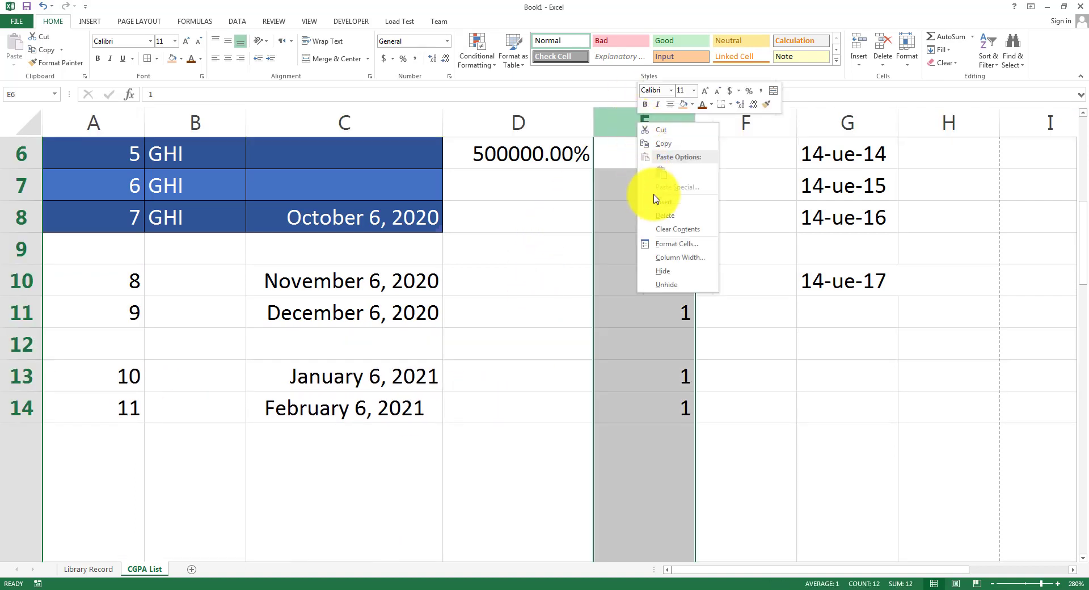
left_click(691, 203)
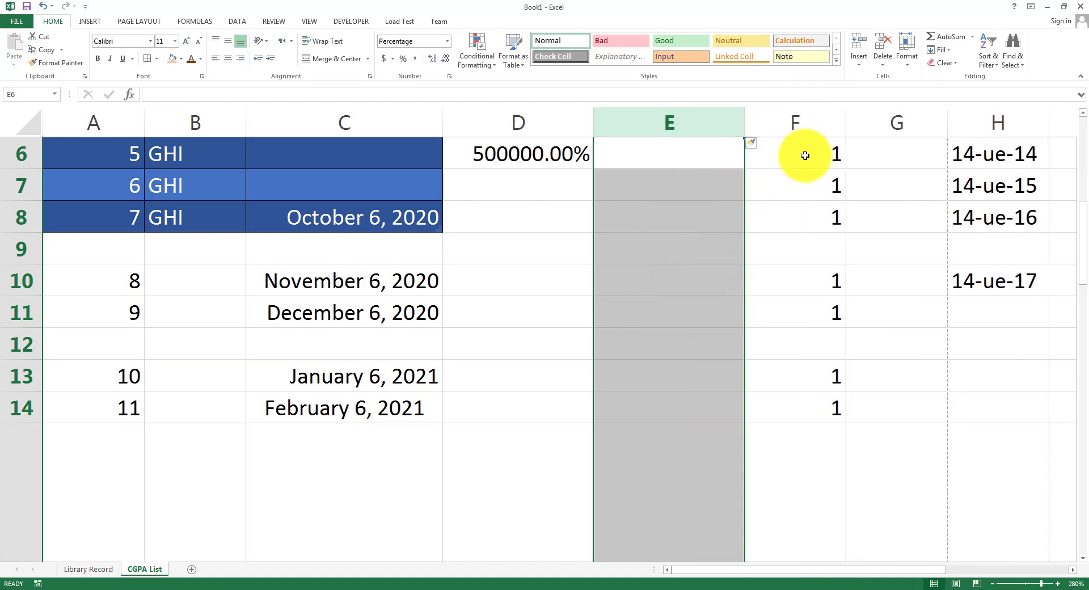
left_click(782, 209)
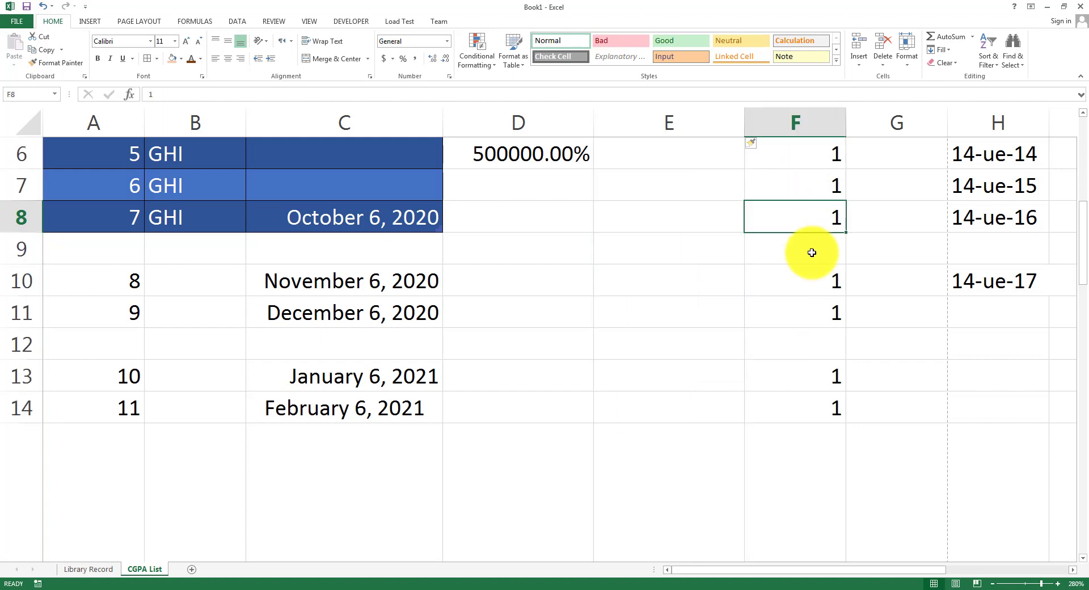
Step: Delete the blank column G between the 1 values and the 14-ue codes
scroll(811, 252, "up", 2)
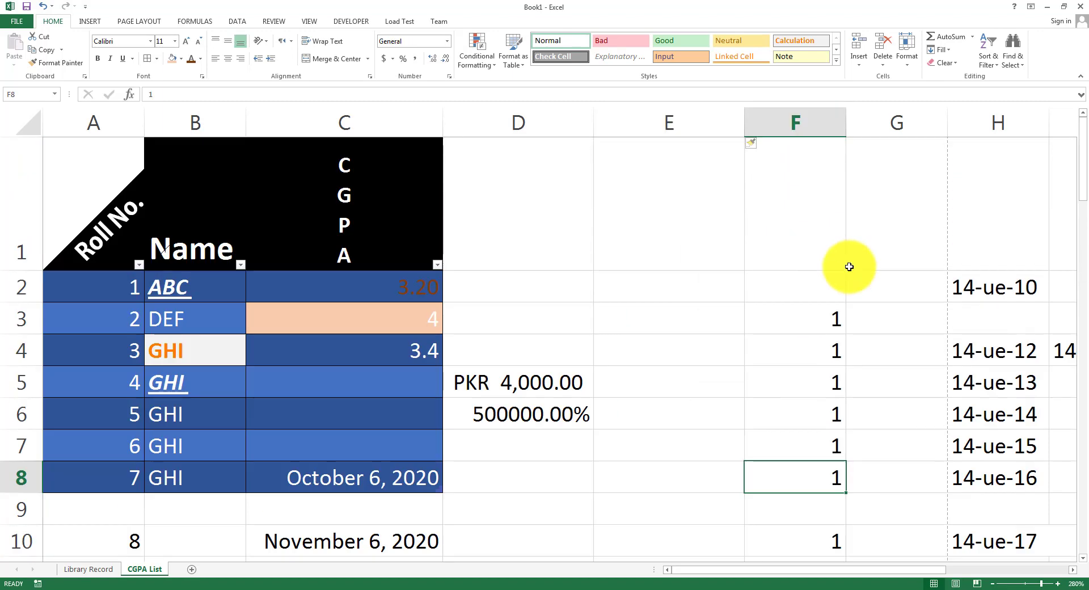
left_click(914, 123)
left_click(883, 66)
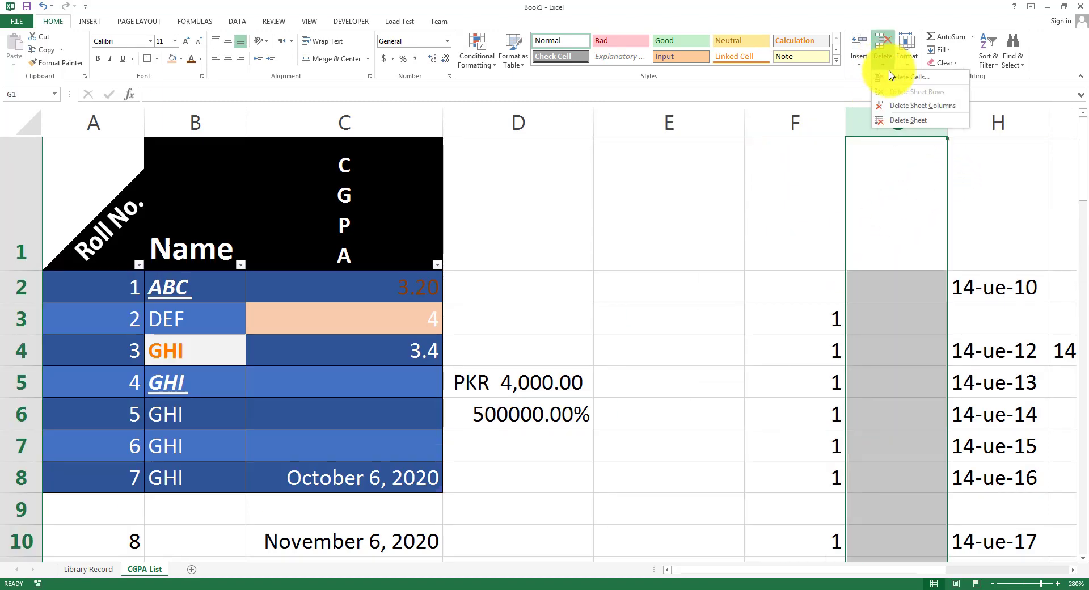
left_click(897, 107)
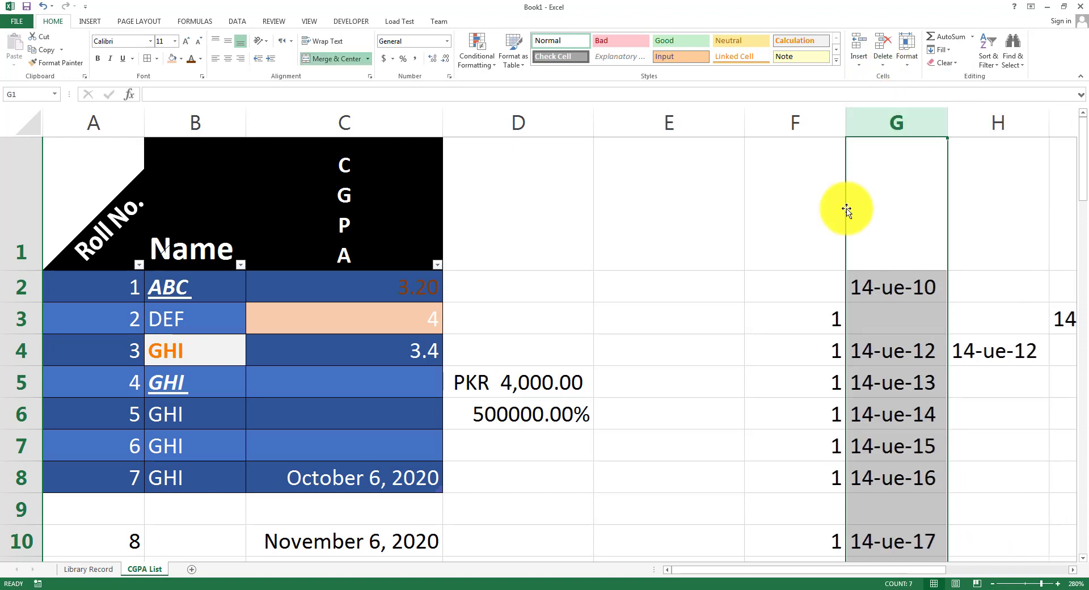
Step: Delete column H, which holds the lone 14-ue-12 entry, and the blank row 12 above the January 6, 2021 row
right_click(1019, 119)
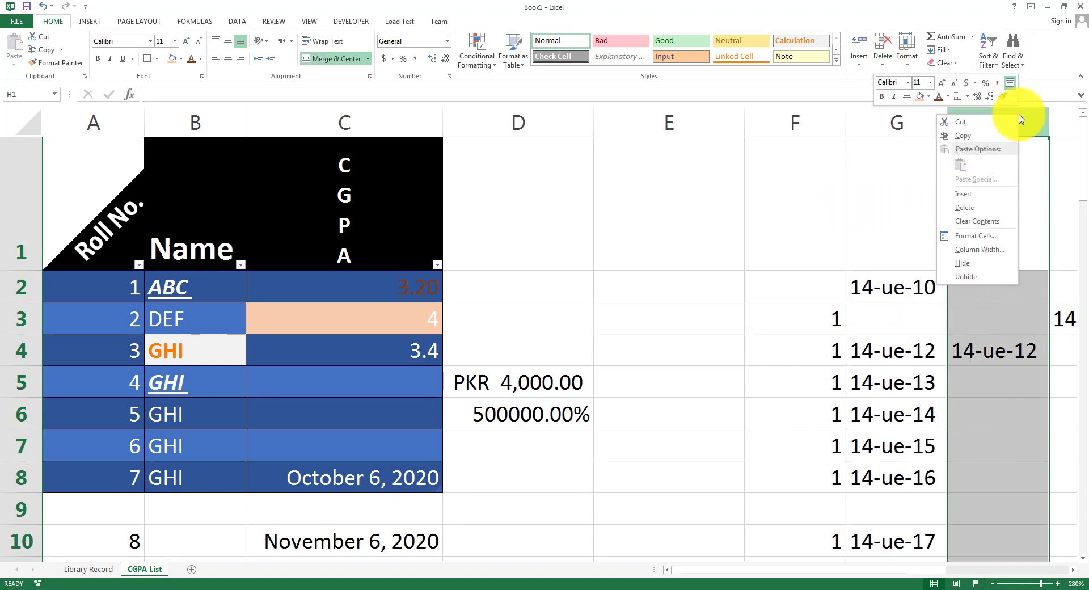
left_click(974, 207)
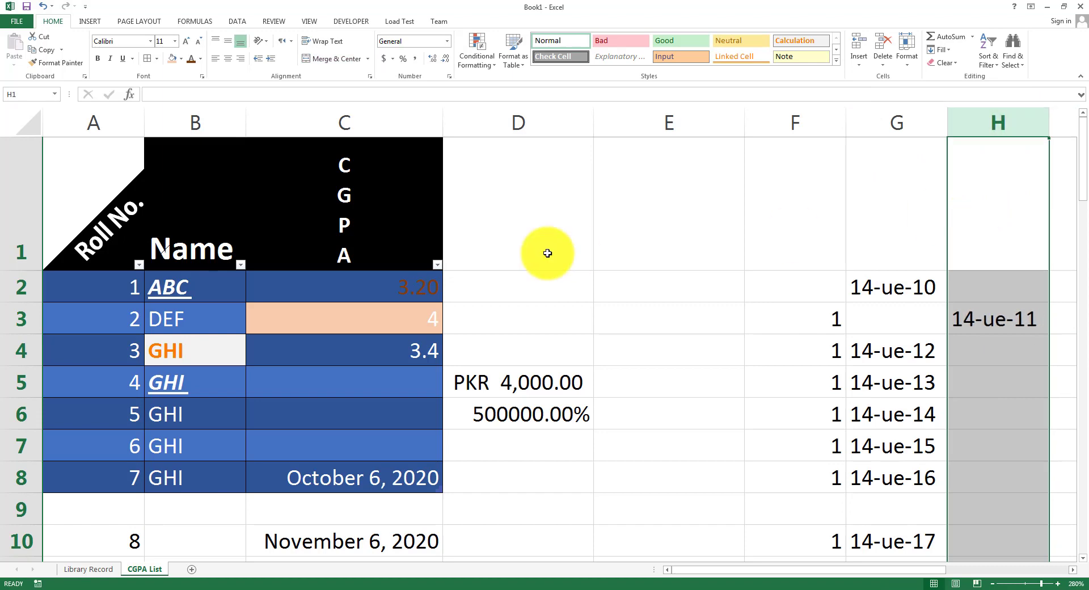
scroll(324, 302, "down", 1)
scroll(324, 301, "down", 3)
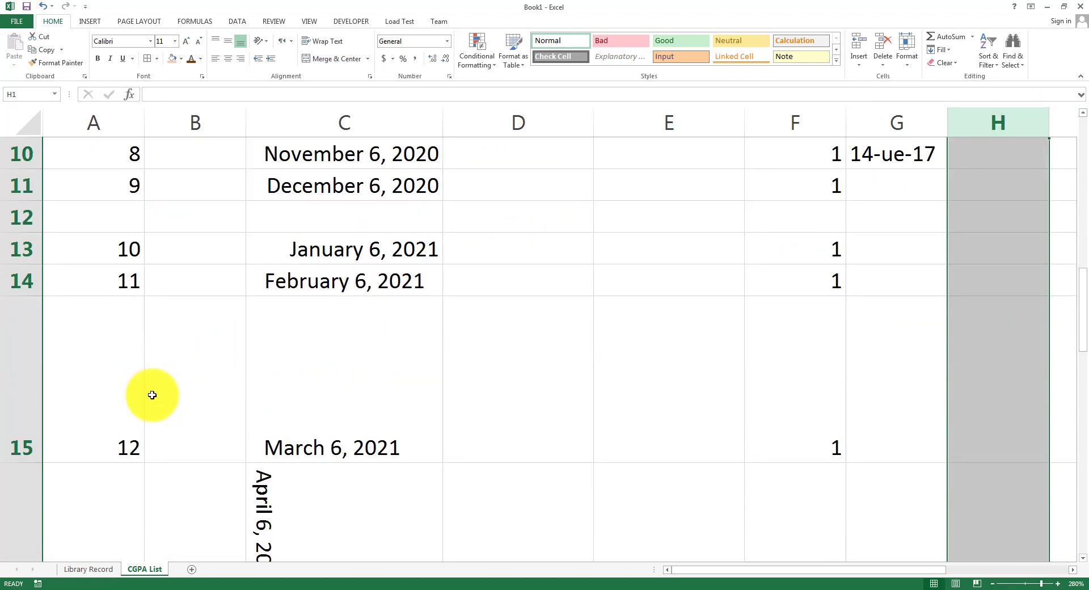
left_click(19, 217)
right_click(19, 216)
left_click(40, 297)
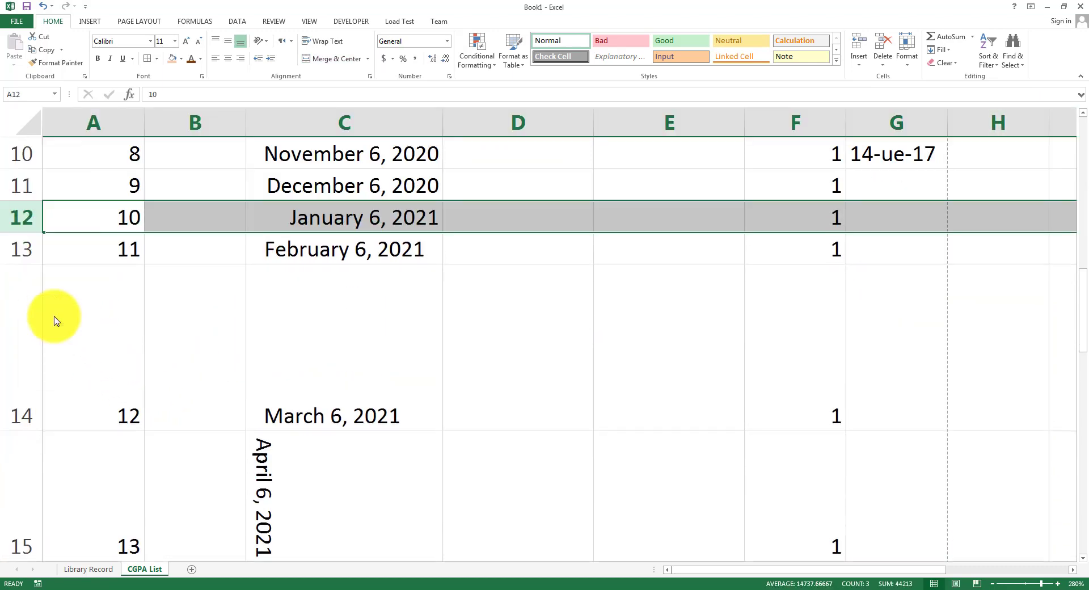
Step: Delete sheet row 15, which holds the April 6, 2021 entry
left_click(21, 487)
left_click(885, 61)
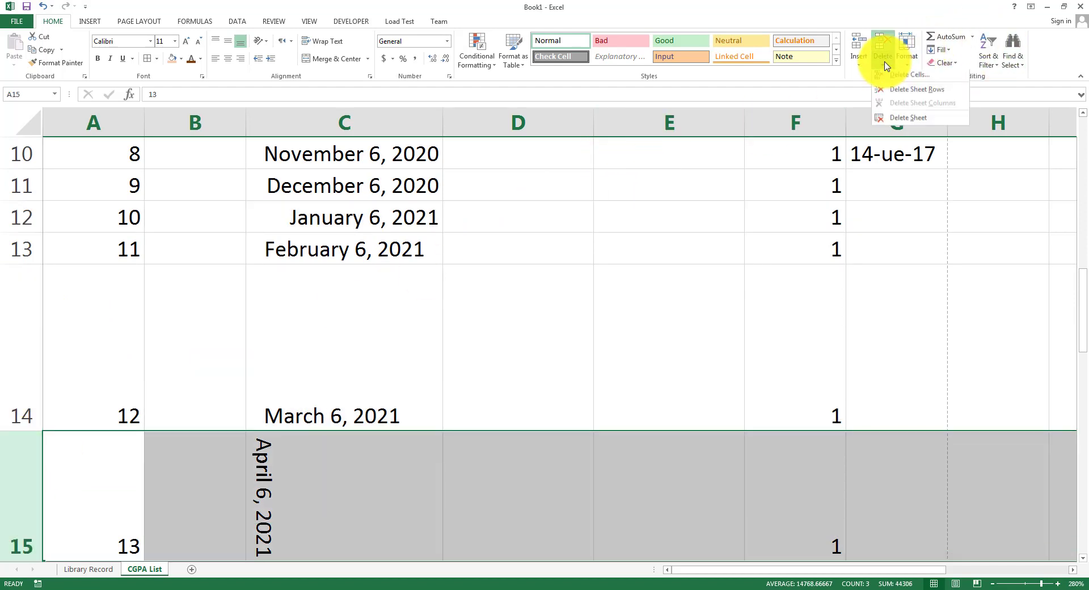
left_click(905, 93)
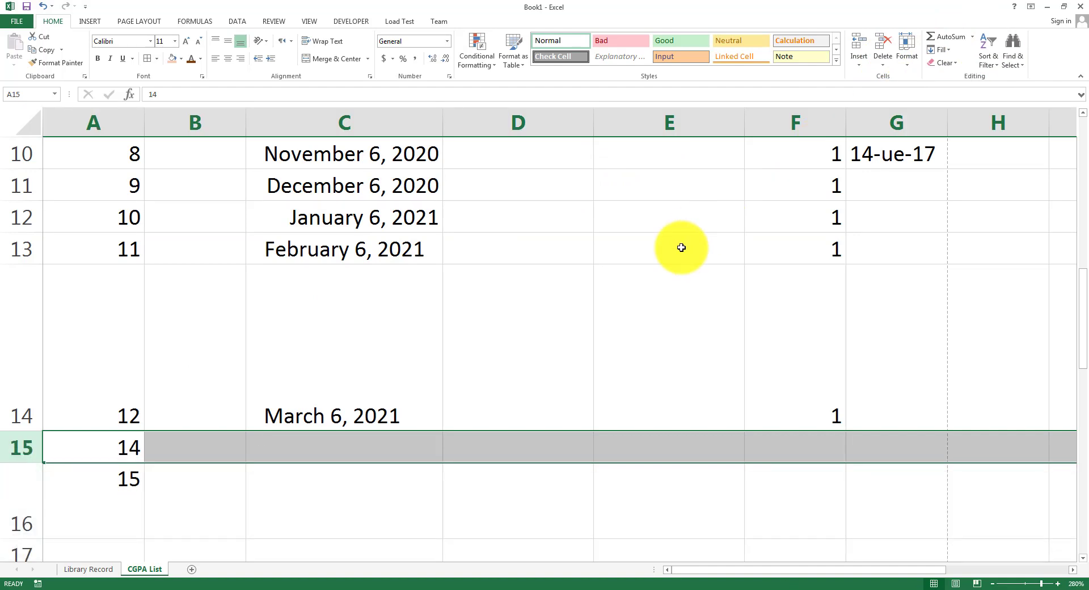
Step: Insert a new blank worksheet before the CGPA List sheet and delete it again
left_click(864, 62)
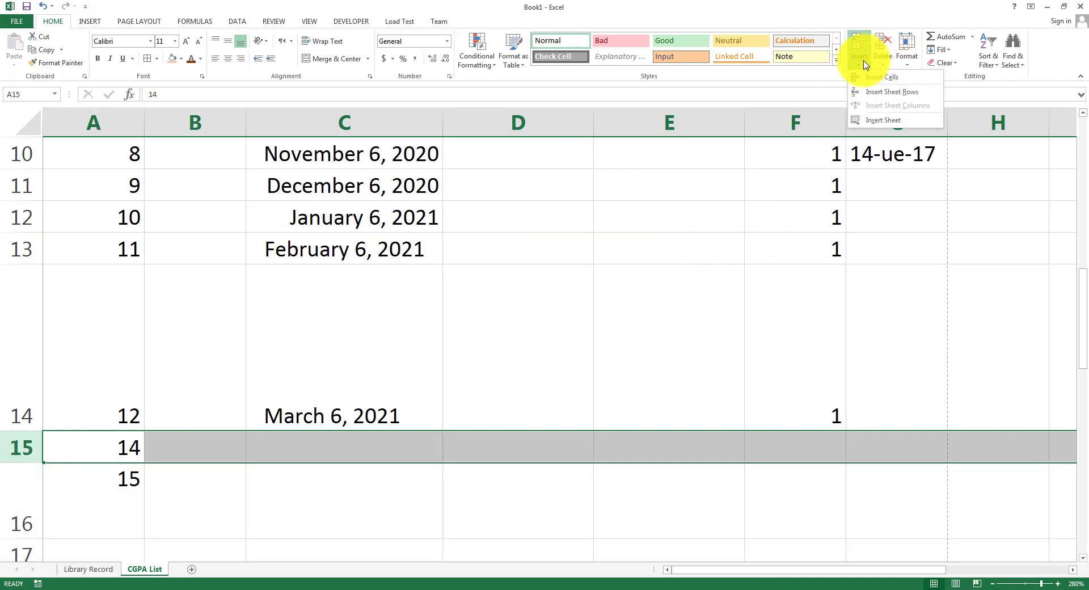
left_click(883, 119)
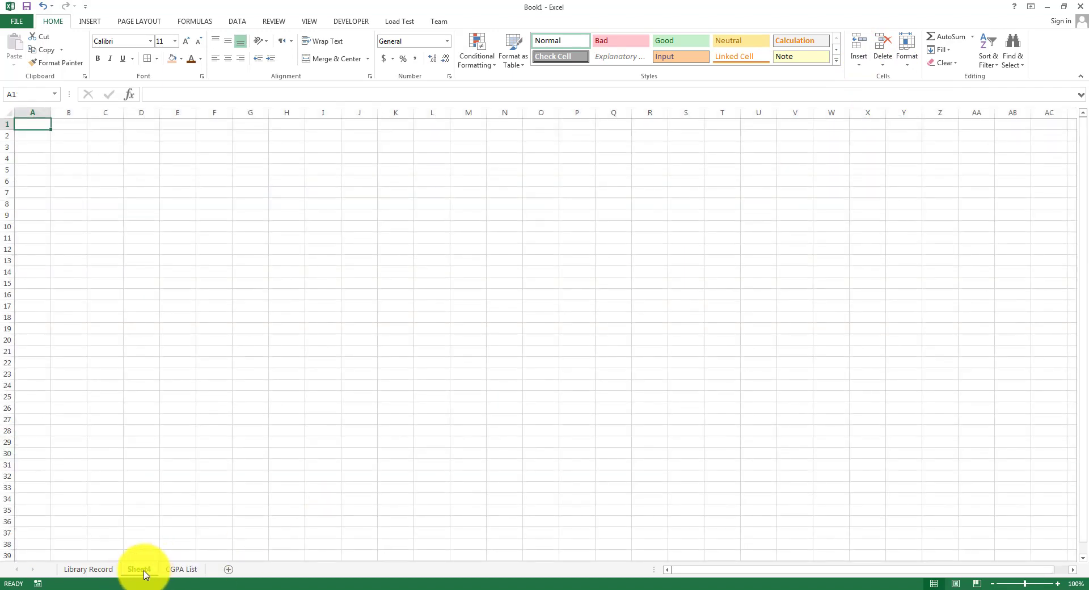
left_click(883, 67)
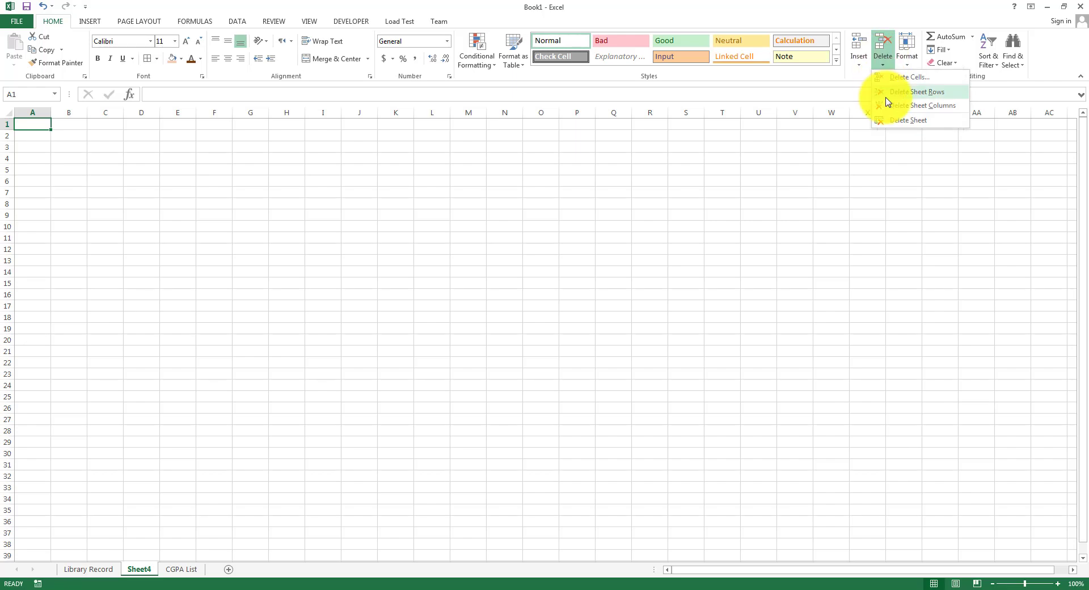
left_click(922, 126)
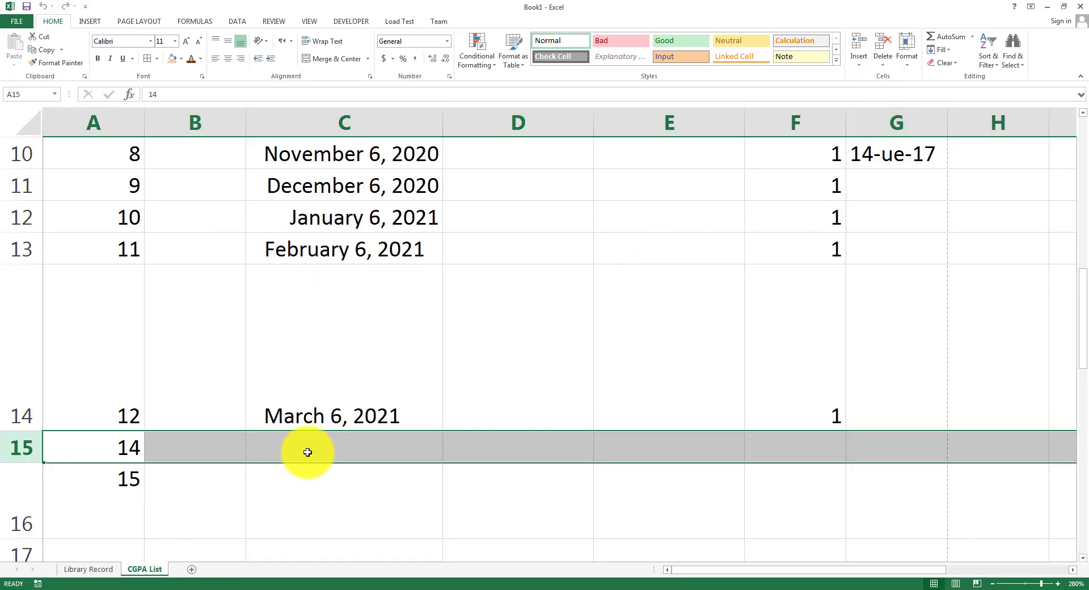
scroll(341, 443, "up", 3)
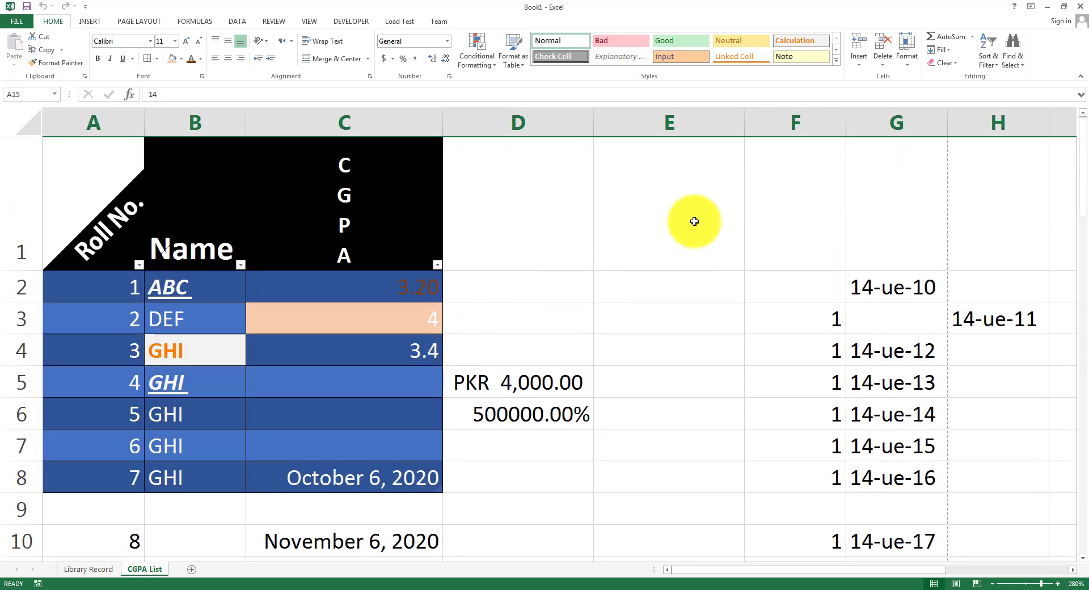
left_click(907, 61)
left_click(703, 284)
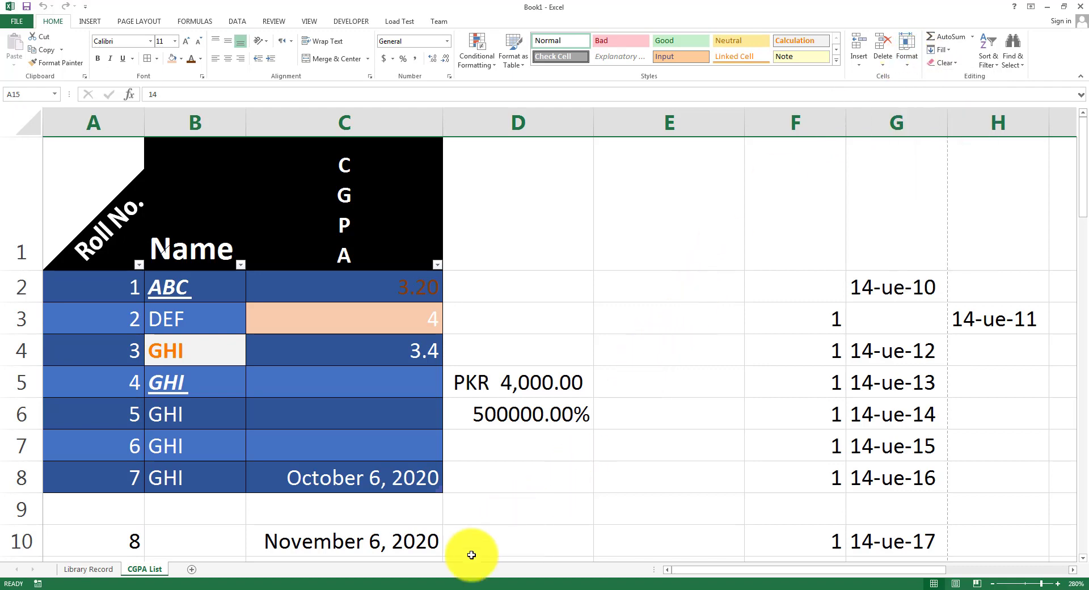
Step: Switch to the PowerPoint Home slide and select the Auto Sum topic in its list
left_click(448, 589)
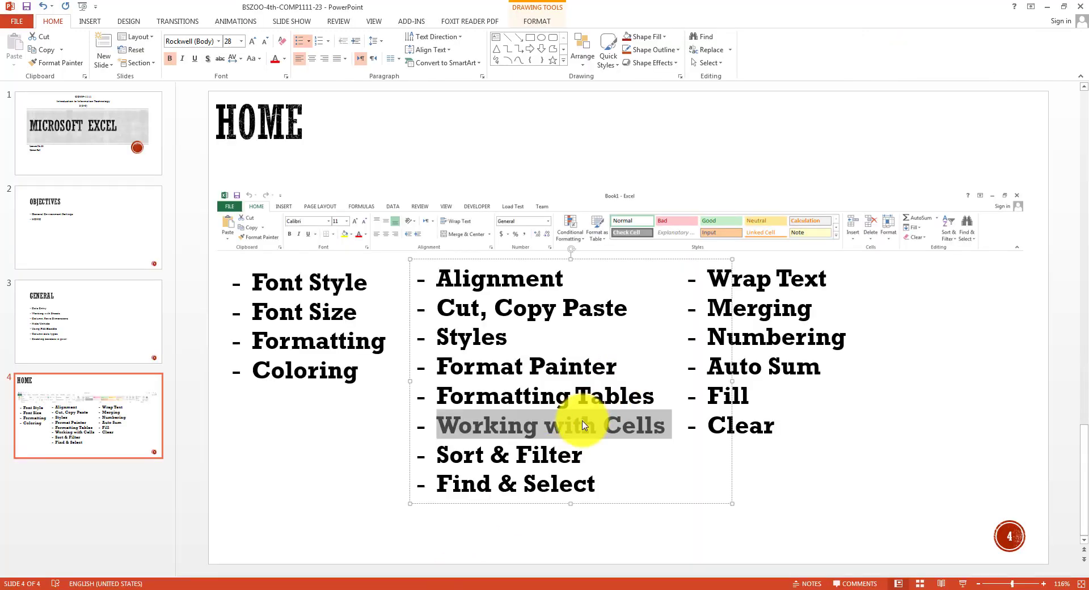
left_click(575, 455)
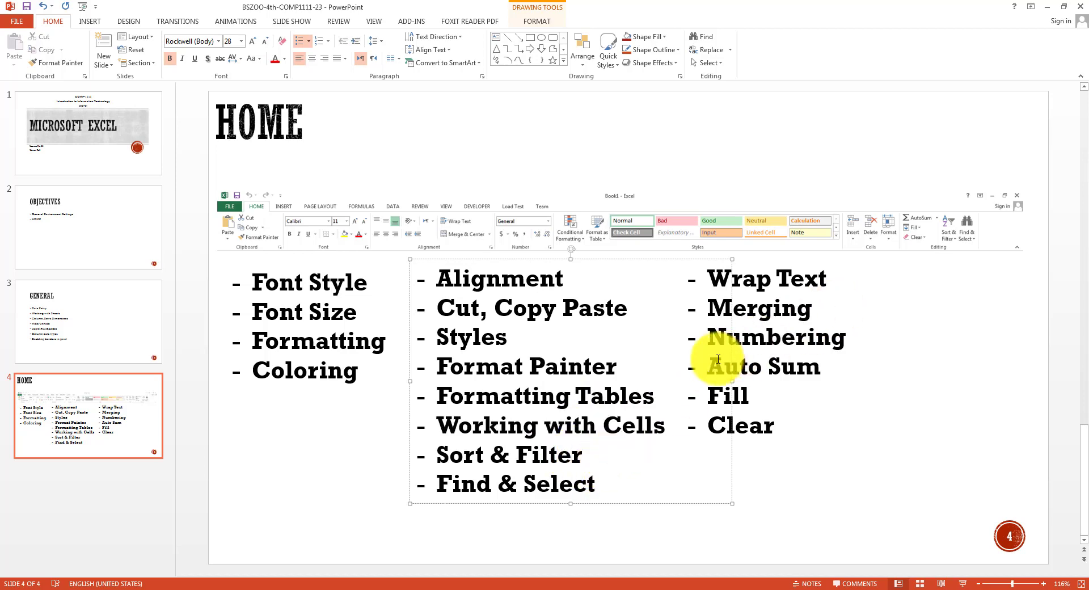
left_click_drag(765, 360, 826, 359)
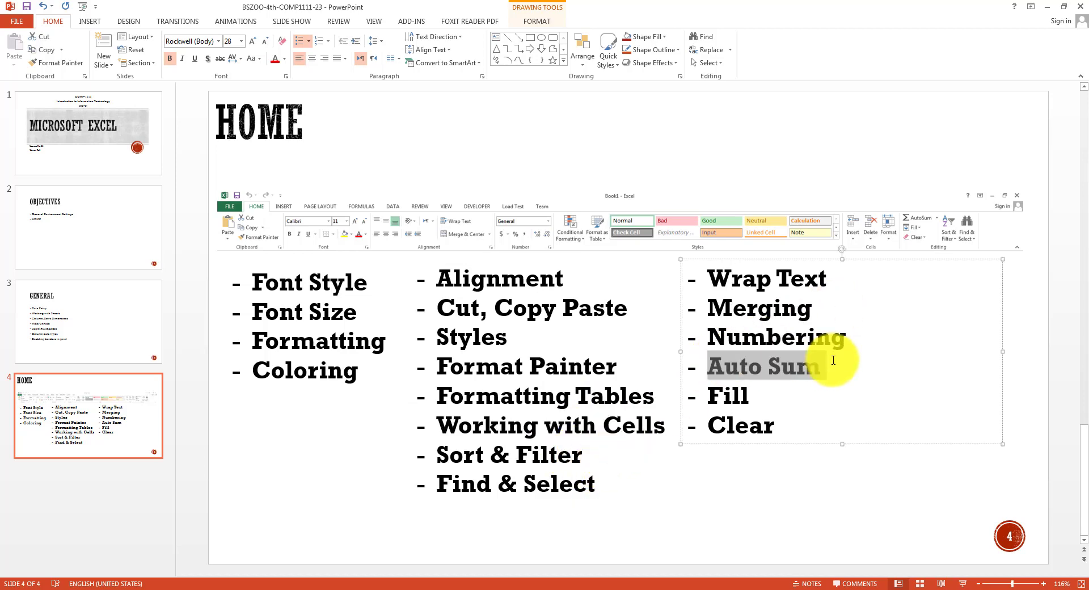
Step: Switch back to Excel and enter 3, 2 and 4 in cells E4, E5 and E6 of the CGPA List sheet
left_click(540, 589)
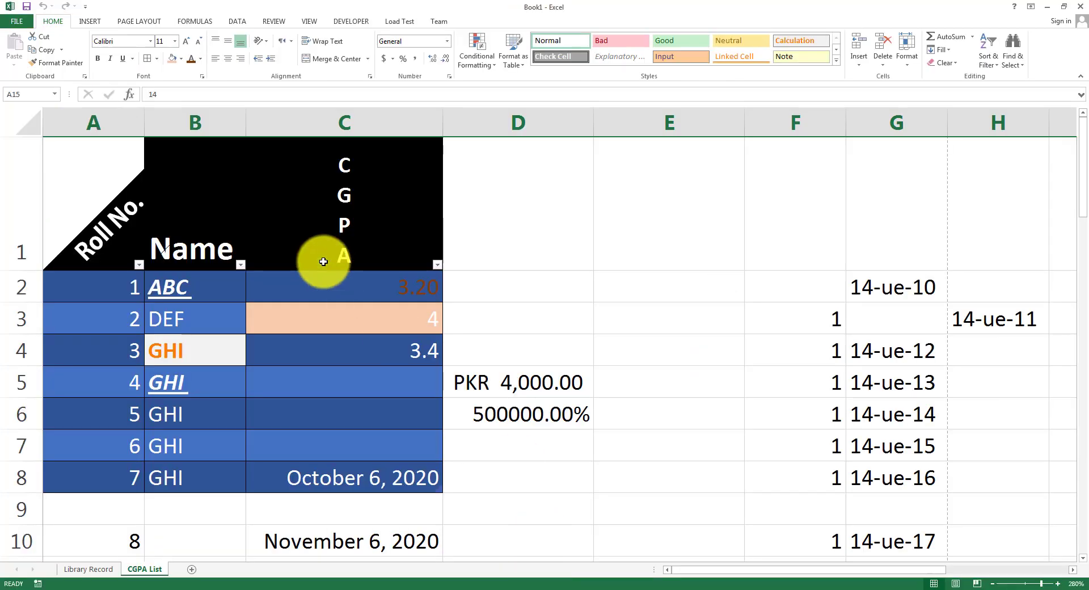
left_click(681, 360)
type("3")
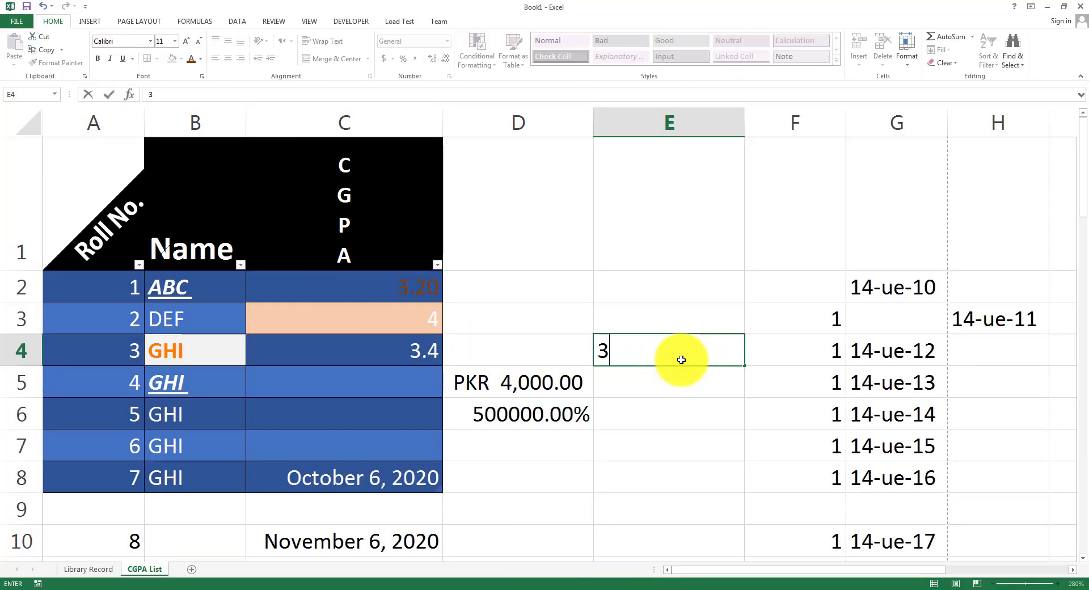
key("Return")
type("2")
key("Return")
type("4")
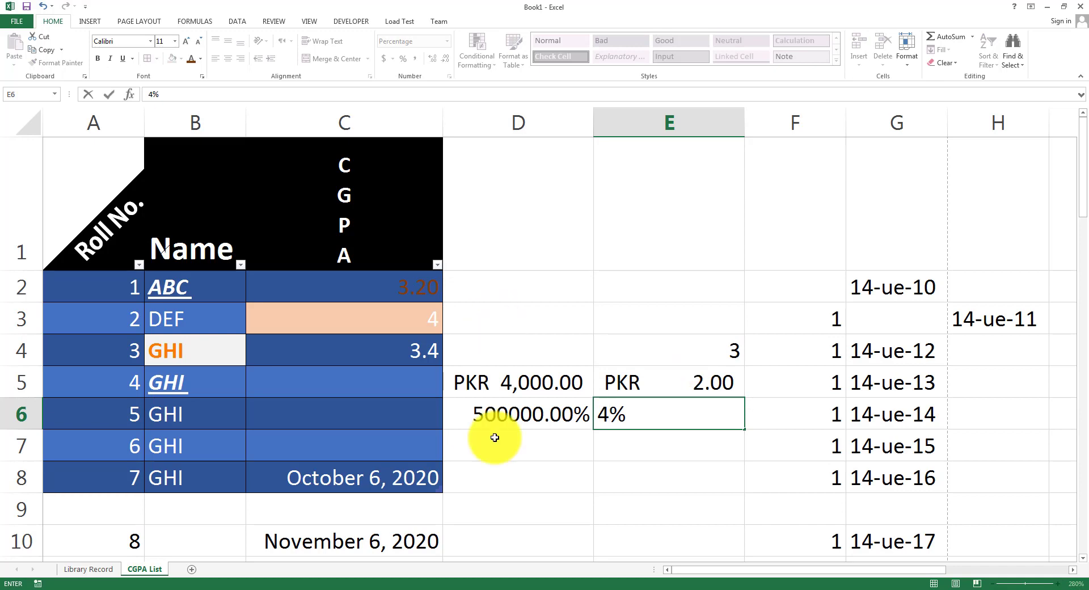
left_click(660, 531)
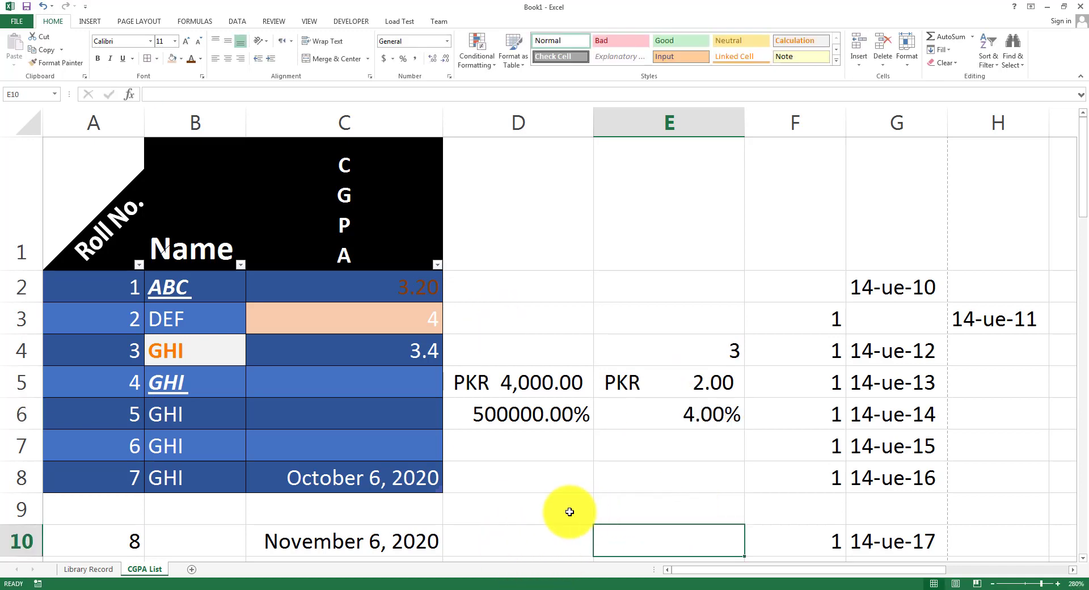
Step: Enter the values 2, 4 and 3 in cells D16, D17 and D18
scroll(544, 494, "down", 2)
scroll(532, 436, "down", 1)
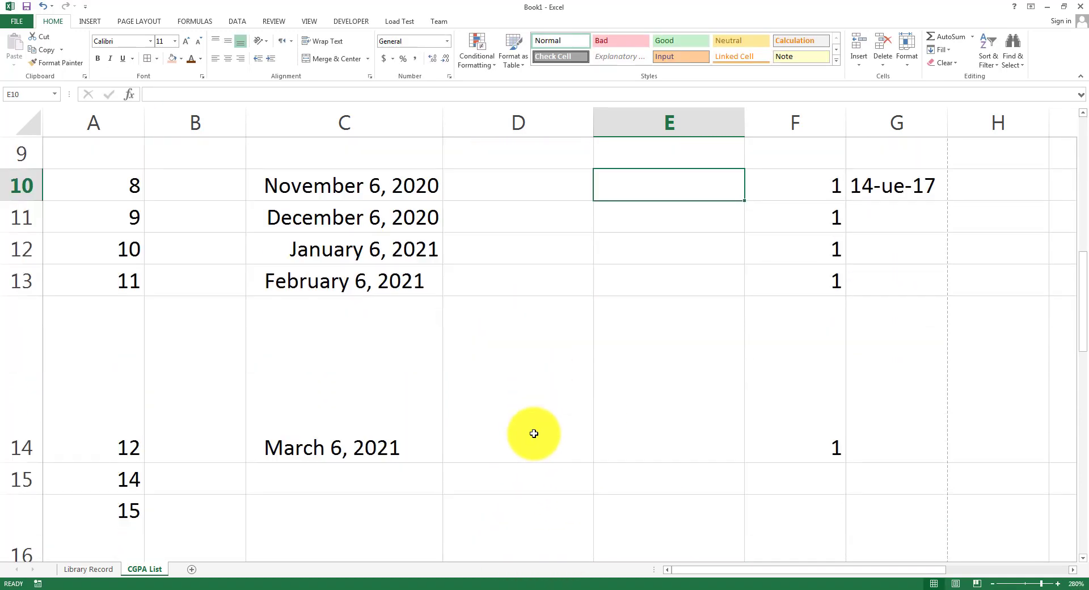
scroll(534, 433, "down", 1)
left_click(379, 381)
left_click(490, 431)
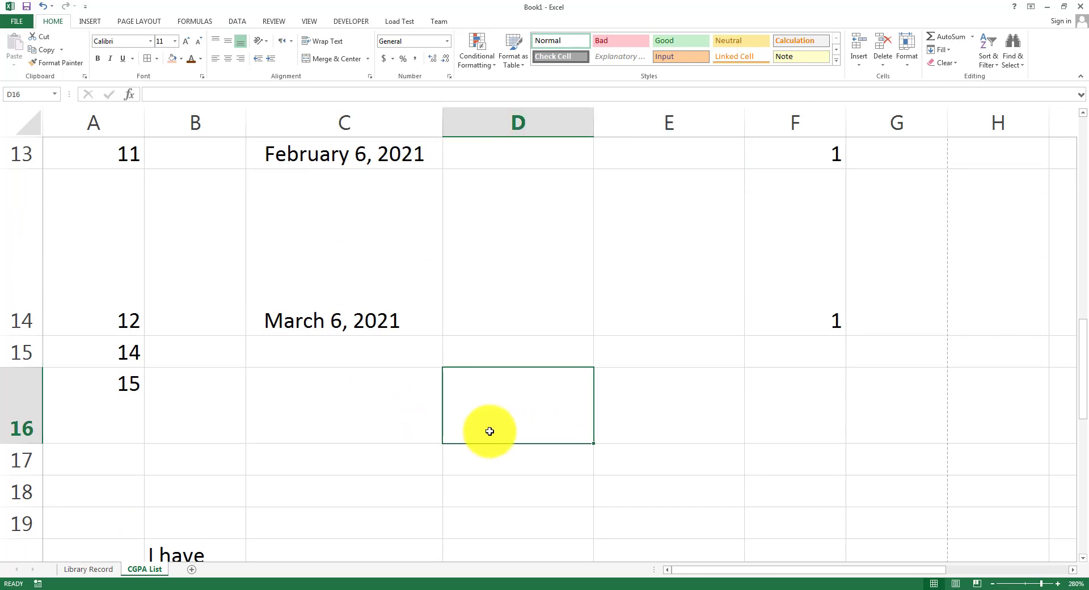
type("2")
key("Return")
key("Return")
type("3")
key("Return")
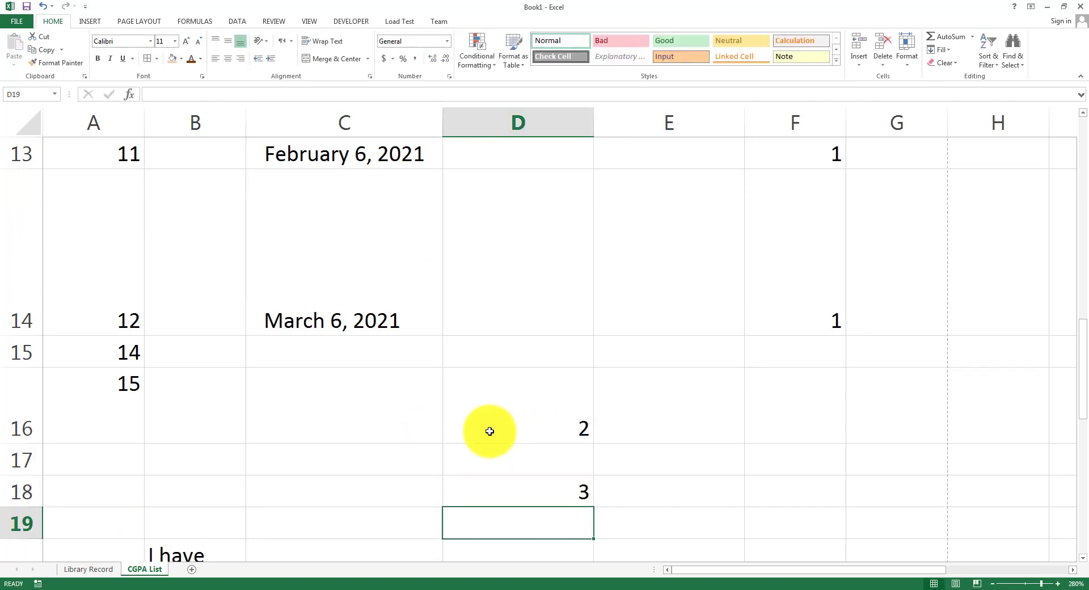
key("Up")
key("Up")
type("4")
key("Return")
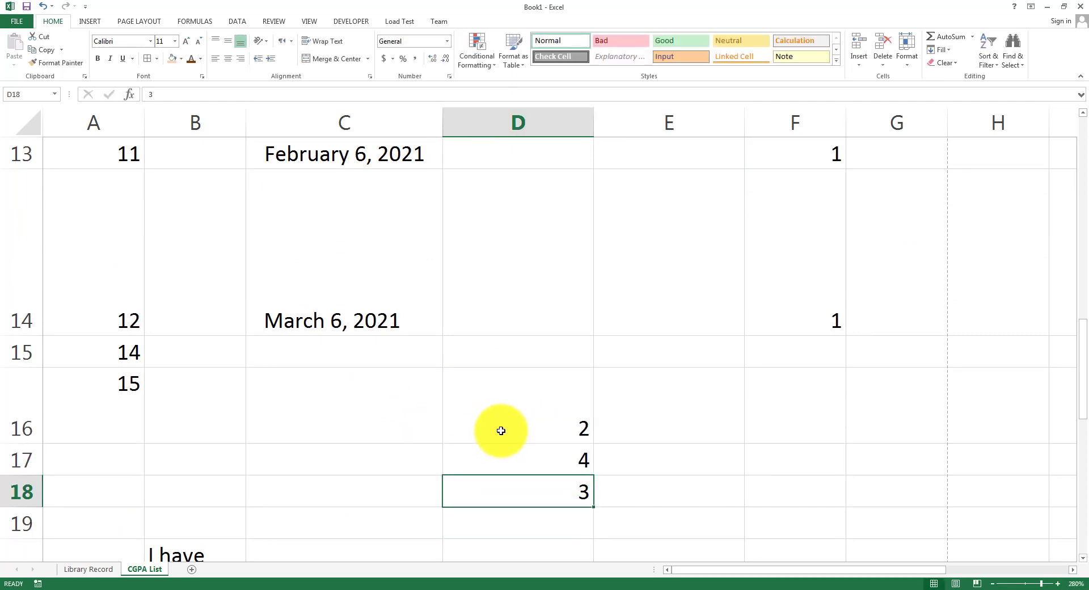
Step: Total cells D16 to D18 in cell D19 with AutoSum
left_click(501, 431)
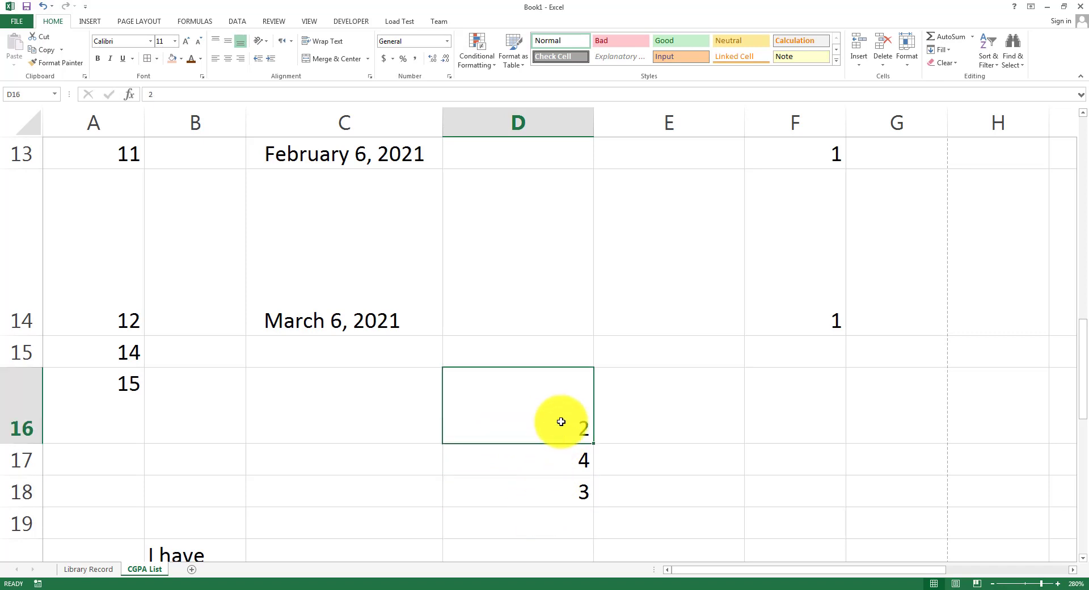
left_click_drag(560, 421, 559, 493)
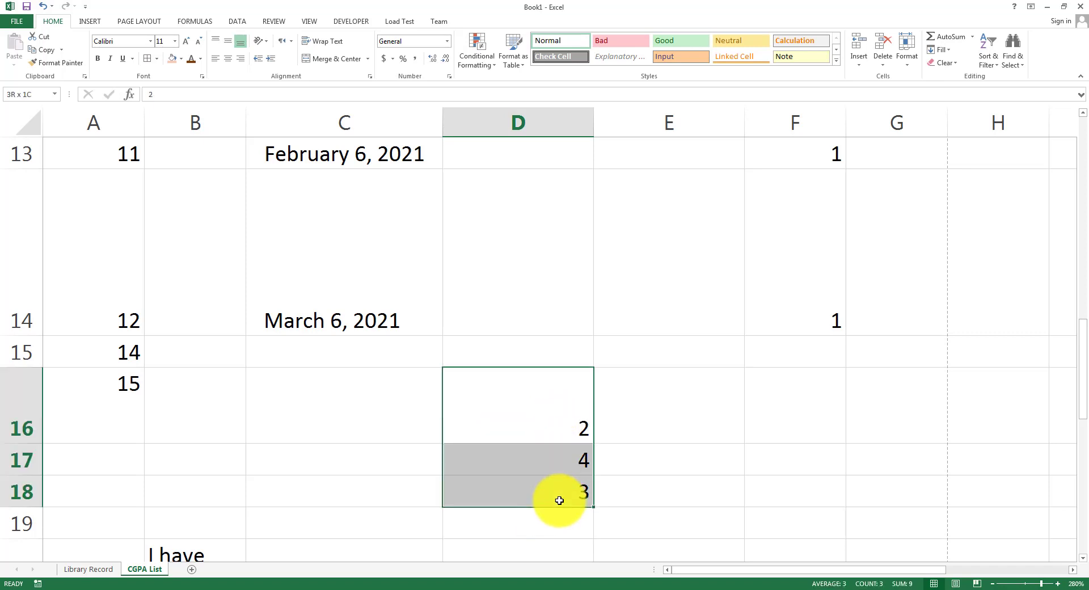
left_click(949, 36)
left_click(520, 527)
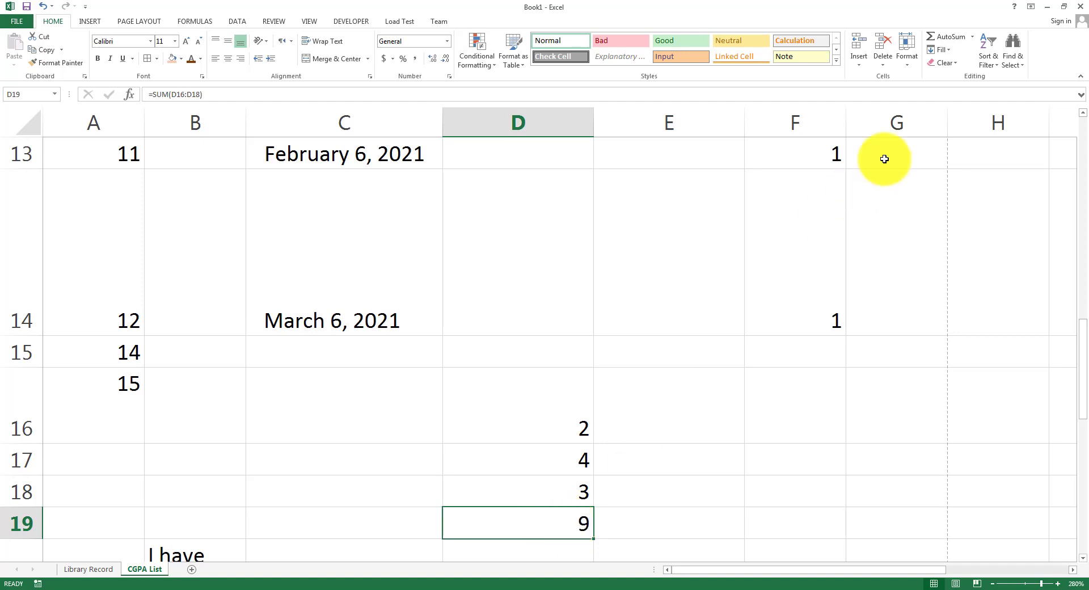
left_click_drag(791, 406, 782, 522)
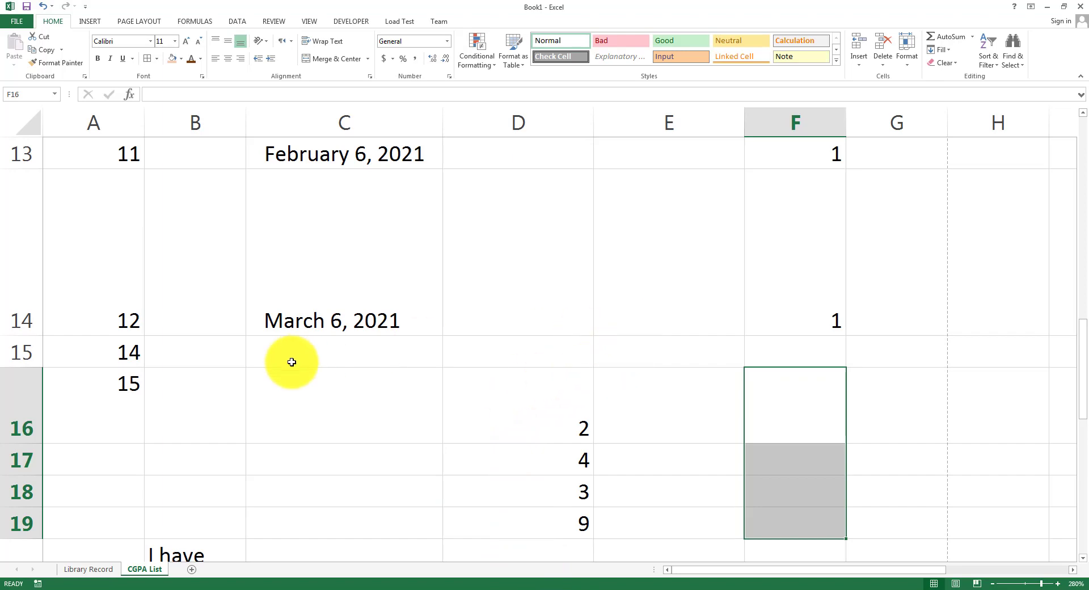
Step: Clear only the formats of cell C3, the CGPA value in the DEF row
scroll(324, 312, "up", 4)
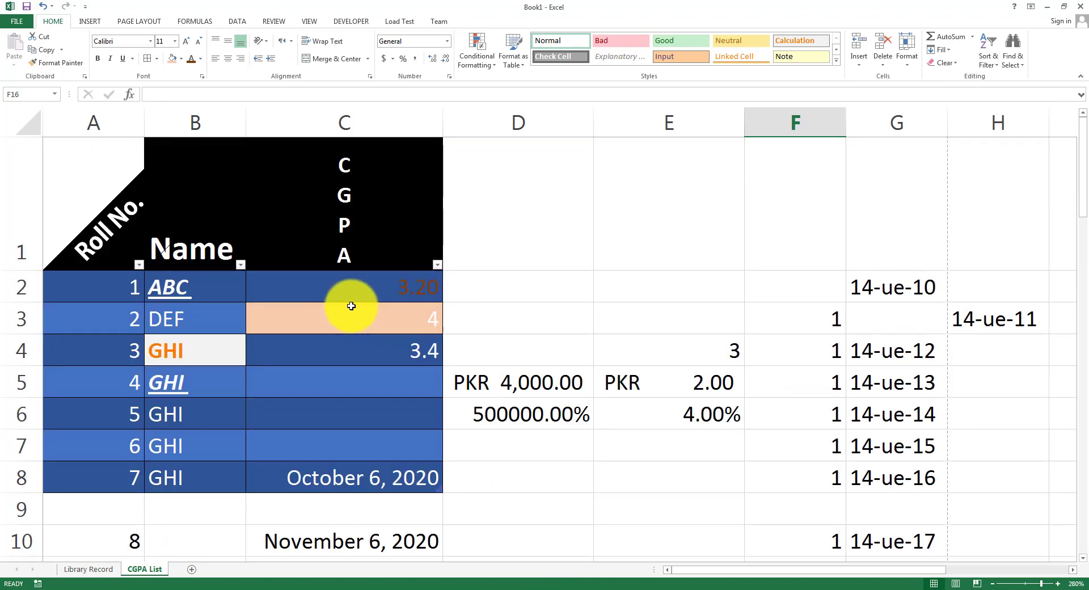
left_click(376, 258)
left_click(374, 294)
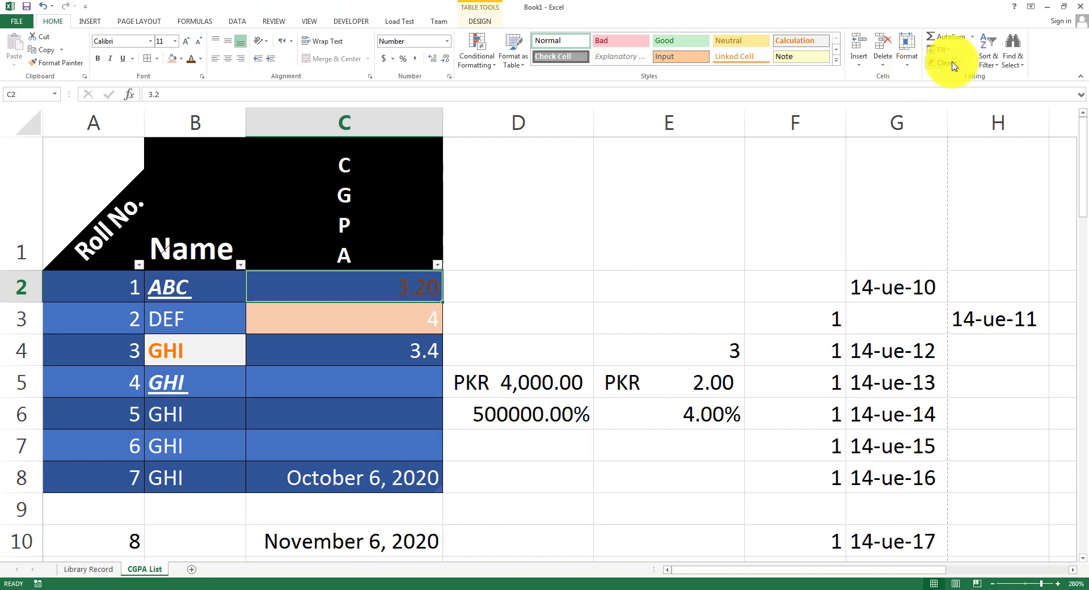
left_click(309, 307)
left_click(947, 63)
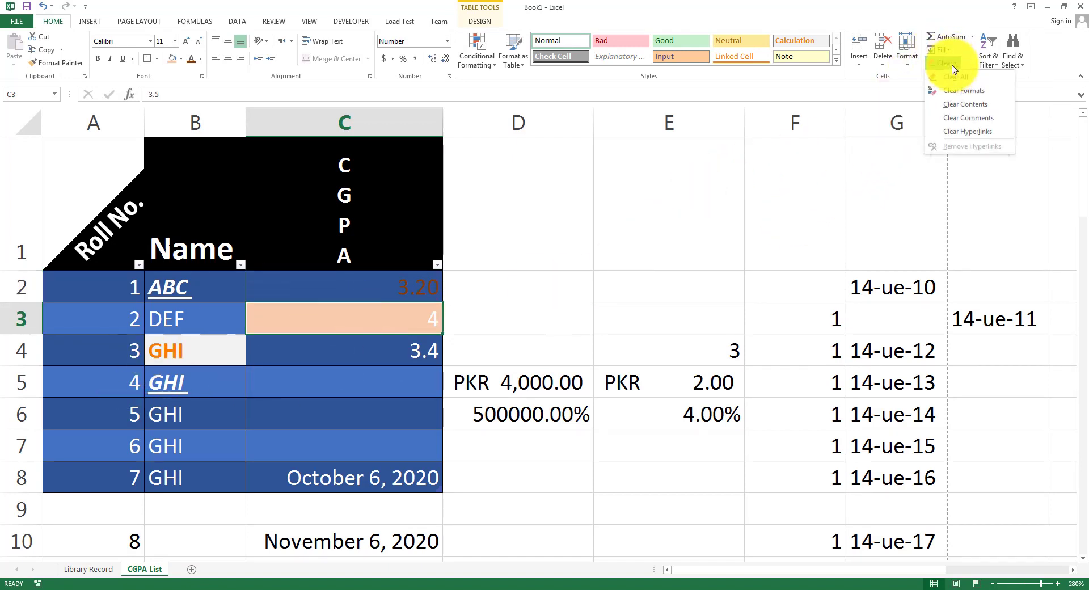
left_click(954, 91)
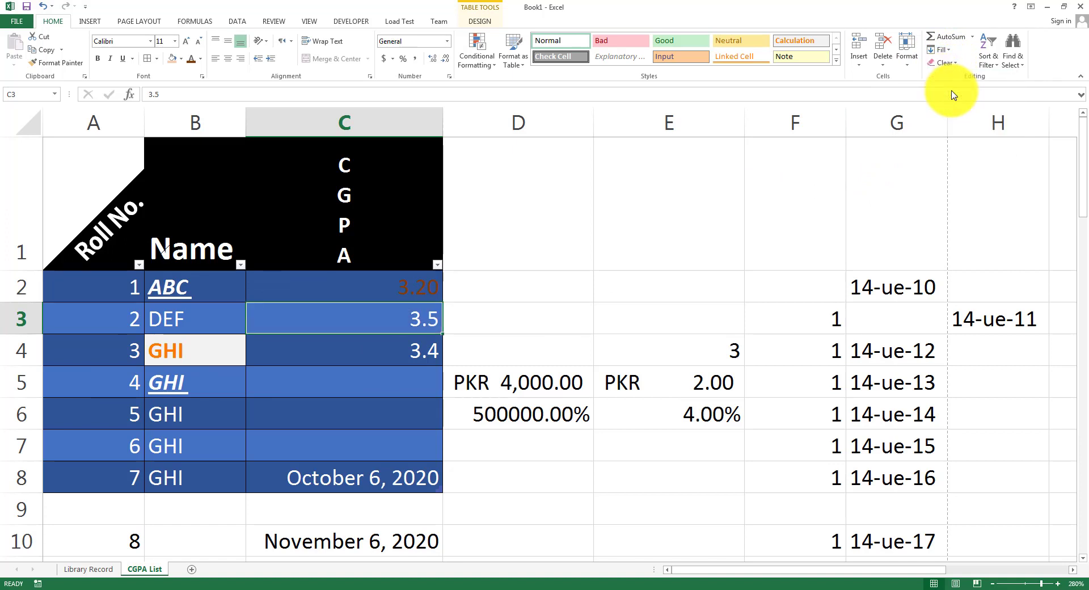
left_click(490, 367)
Step: Clear everything, contents included, from cell C3 in the DEF row
left_click(367, 319)
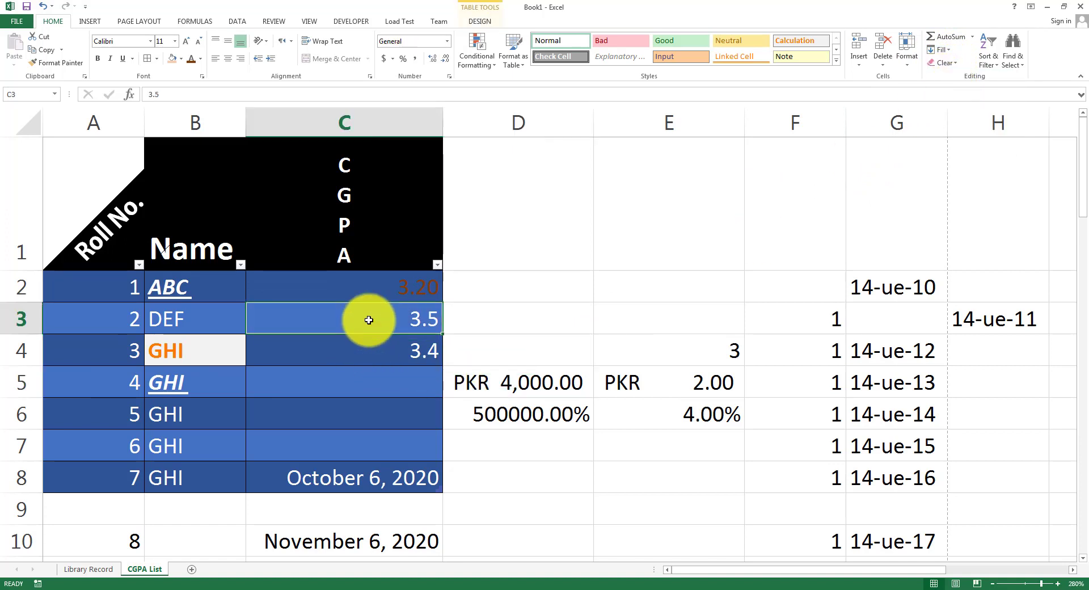
left_click(945, 65)
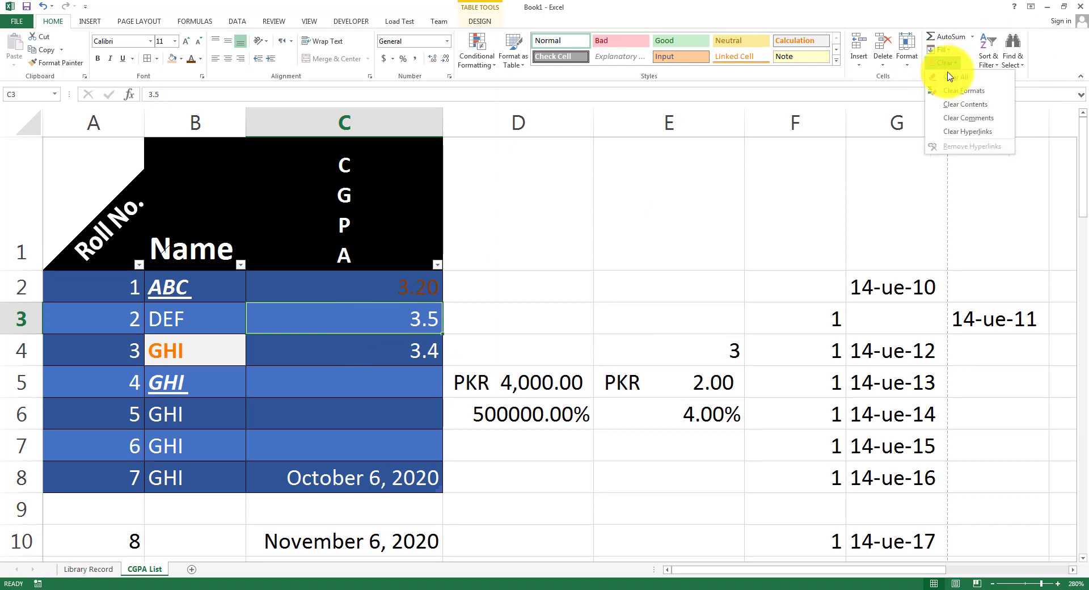
left_click(953, 77)
left_click(459, 358)
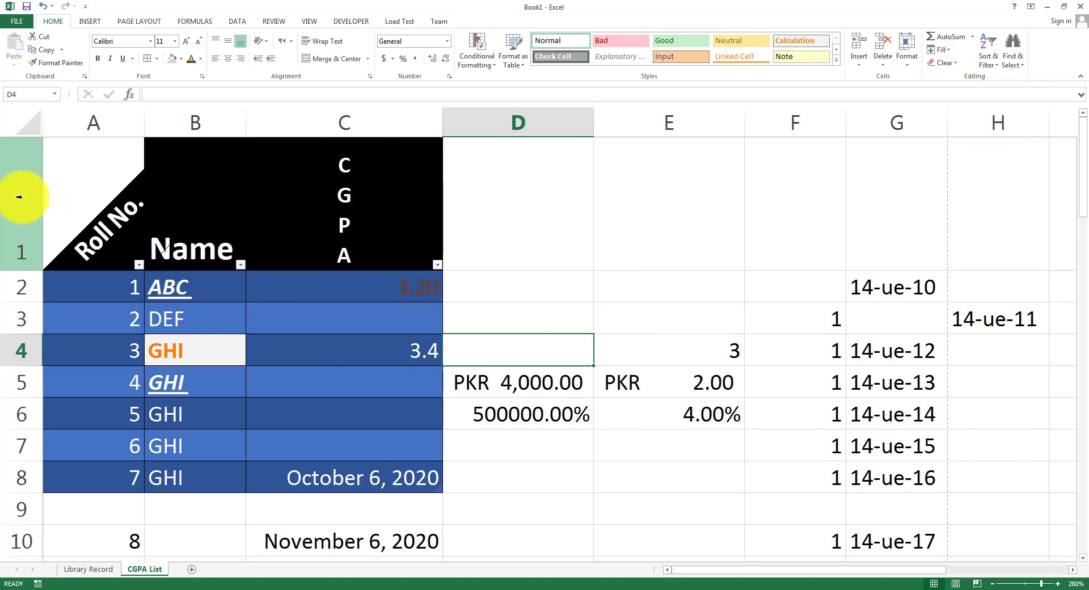
Step: Clear everything, formats and contents, from the entire CGPA List sheet and open the Library Record sheet
left_click(23, 122)
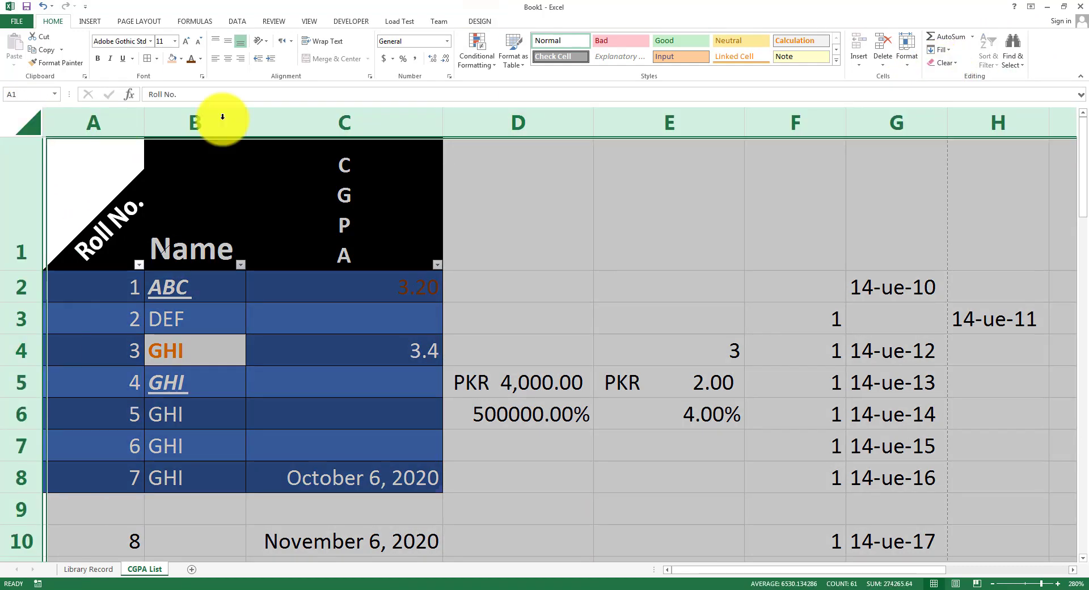
left_click(944, 62)
left_click(958, 78)
left_click(412, 428)
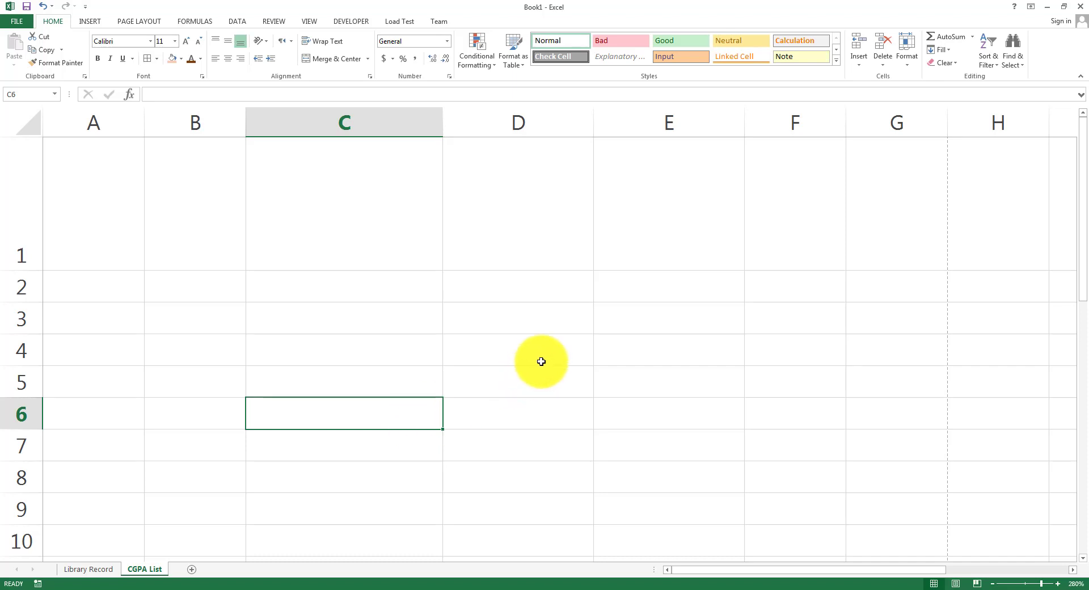
left_click(74, 569)
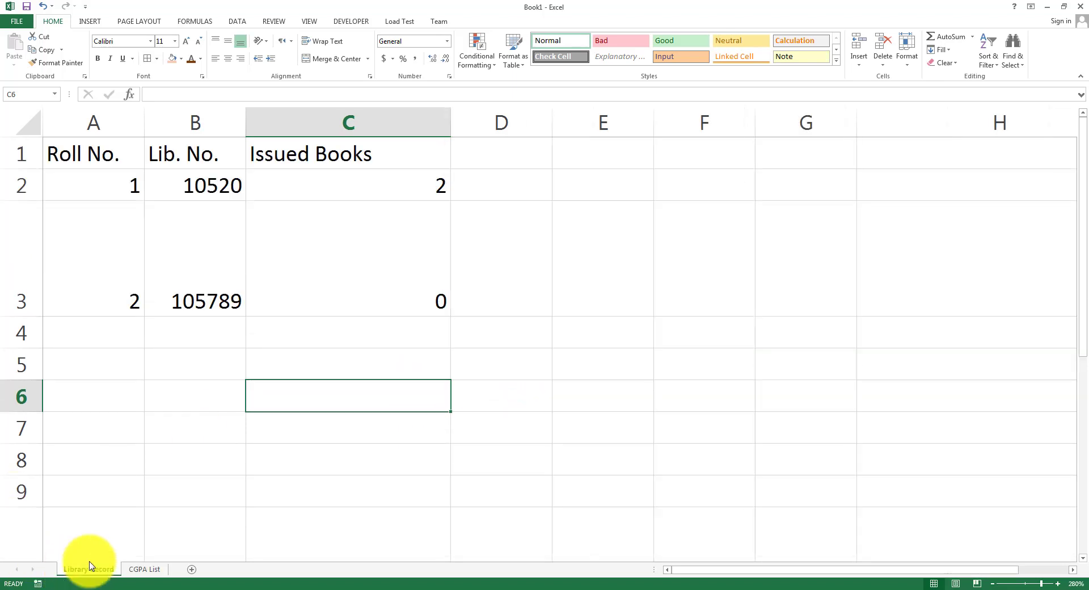
left_click(427, 248)
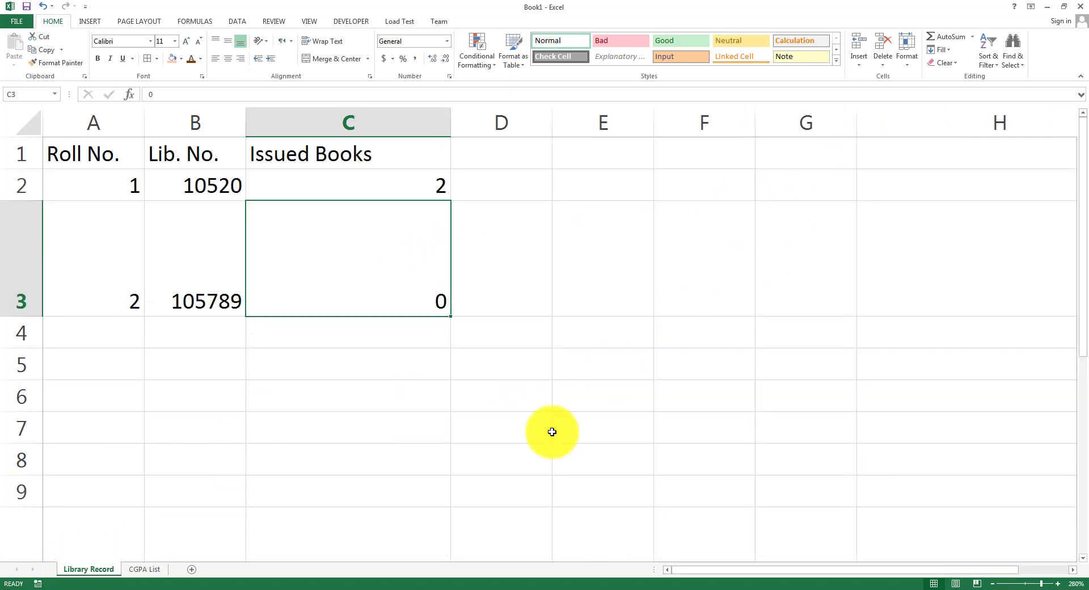
Step: Switch to PowerPoint, highlight the "Find & Select" entry on the HOME slide, and return to Excel
left_click(440, 589)
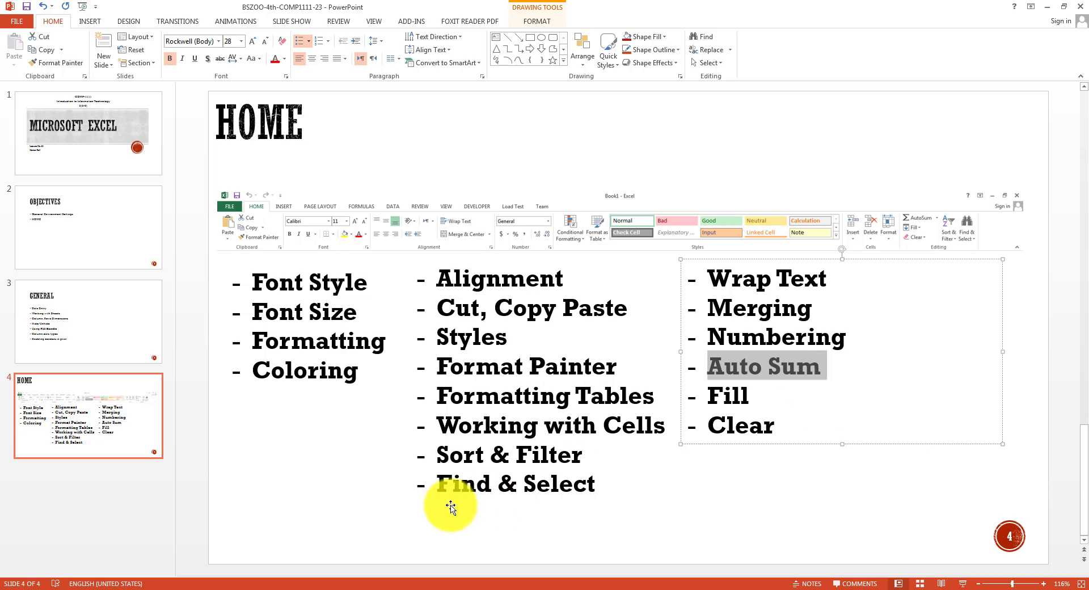
left_click_drag(446, 473, 596, 486)
left_click(430, 588)
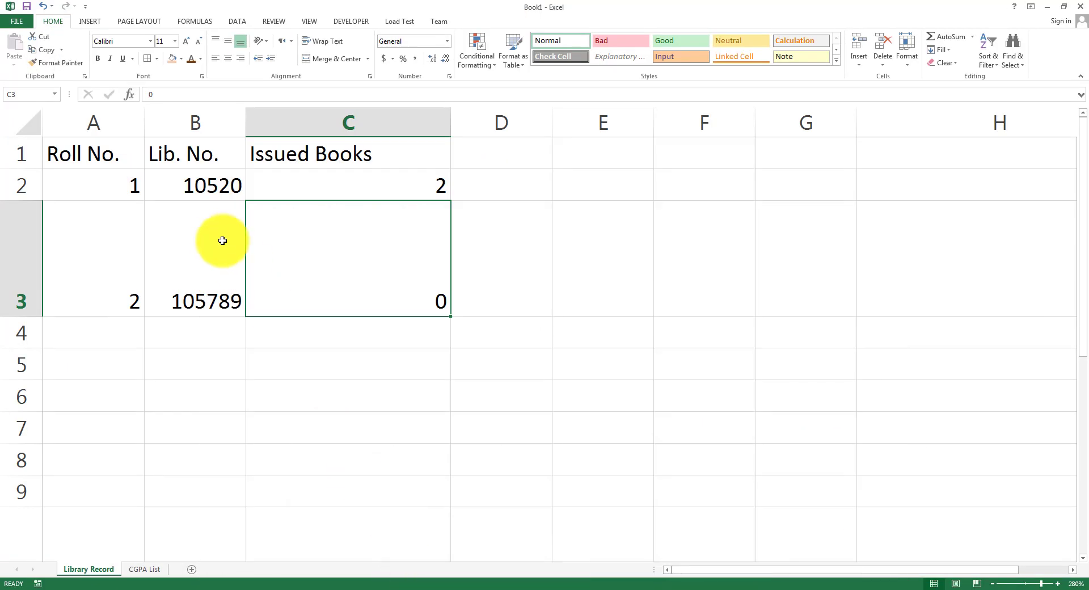
Step: Search the Library Record sheet for 10520 with Find and close the dialog
left_click(221, 238)
left_click(847, 291)
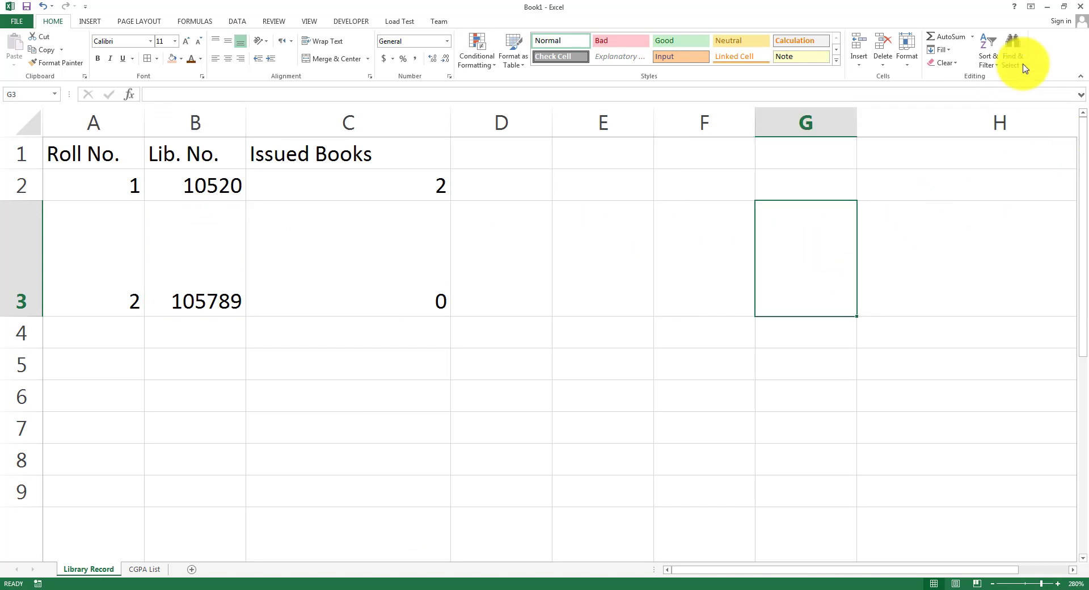
left_click(158, 393)
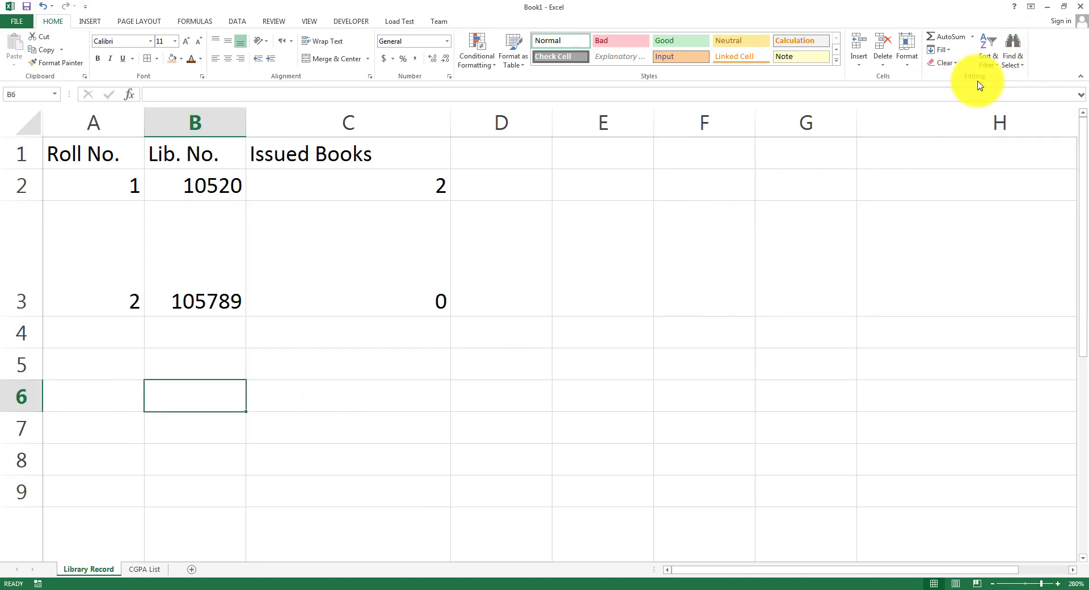
left_click(1010, 57)
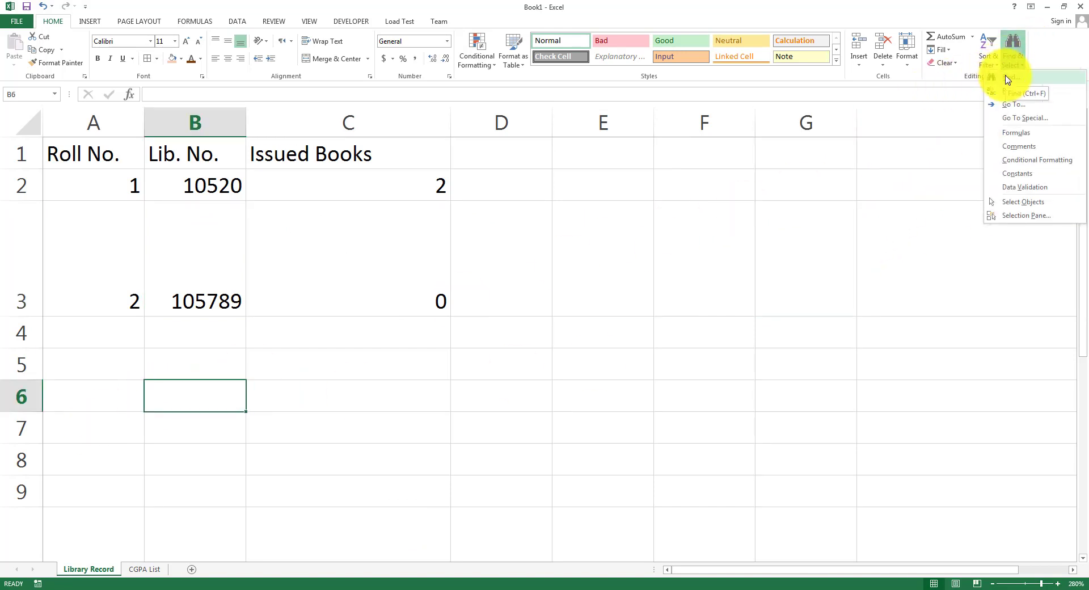
left_click(1007, 78)
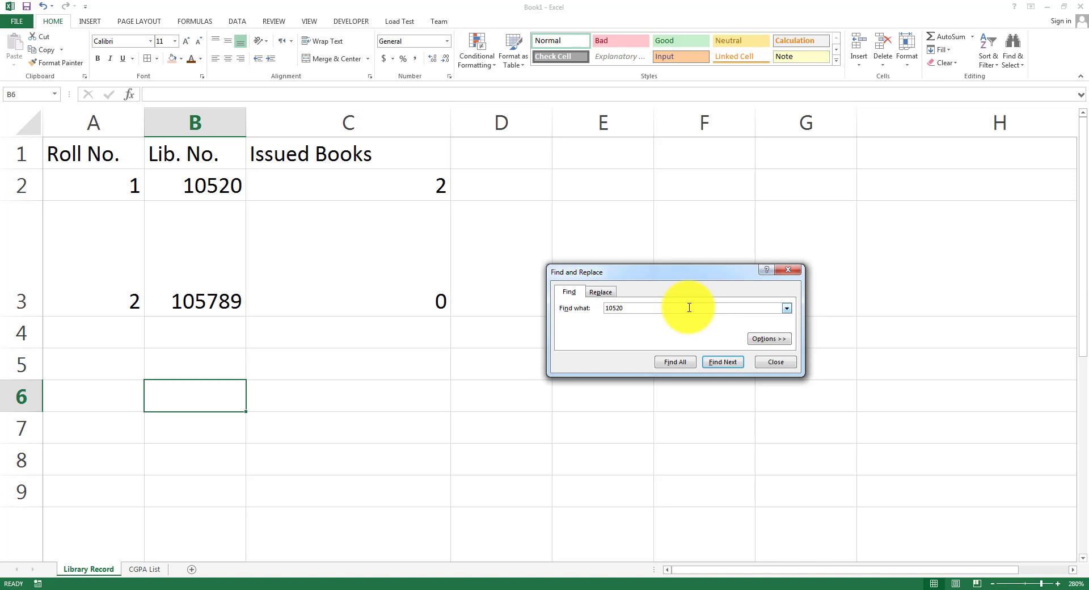
key("Return")
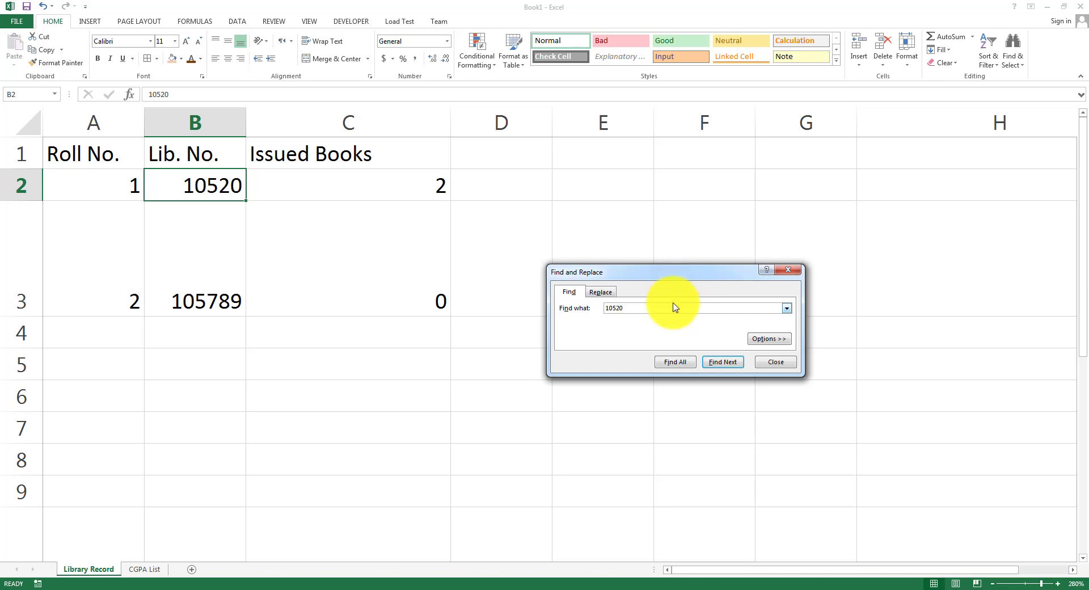
key("Escape")
left_click(732, 308)
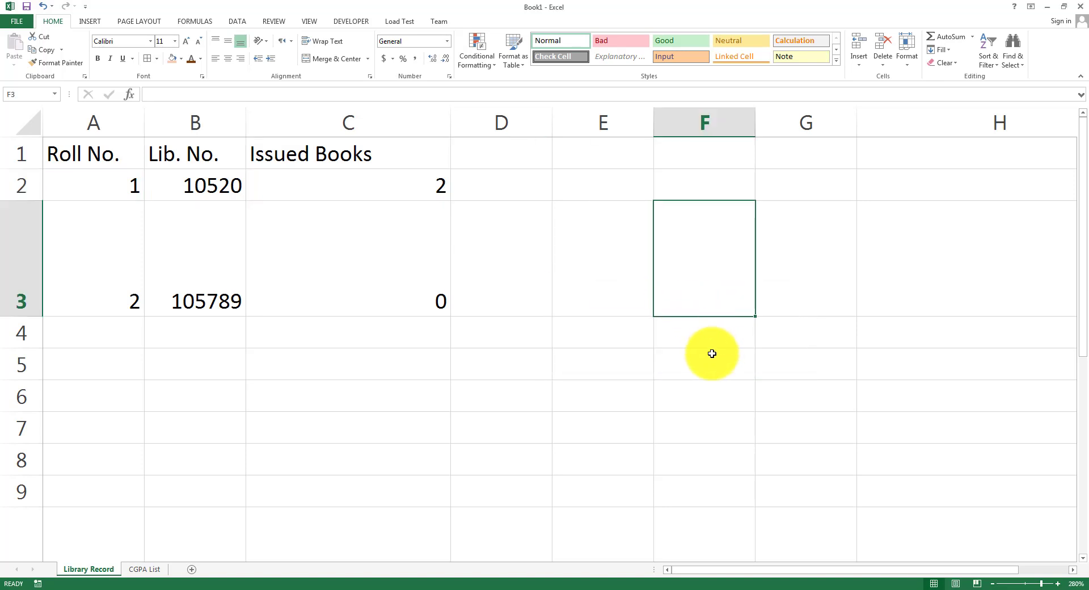
Step: Find 10520 in the Library Record sheet and replace it with 10521
left_click(1011, 63)
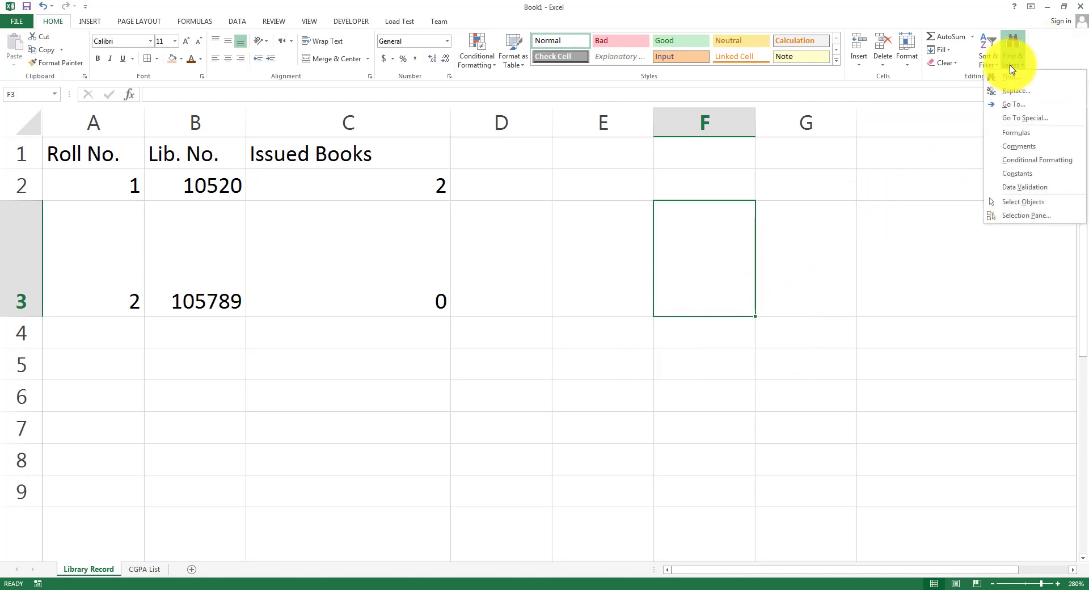
left_click(1020, 98)
left_click(681, 322)
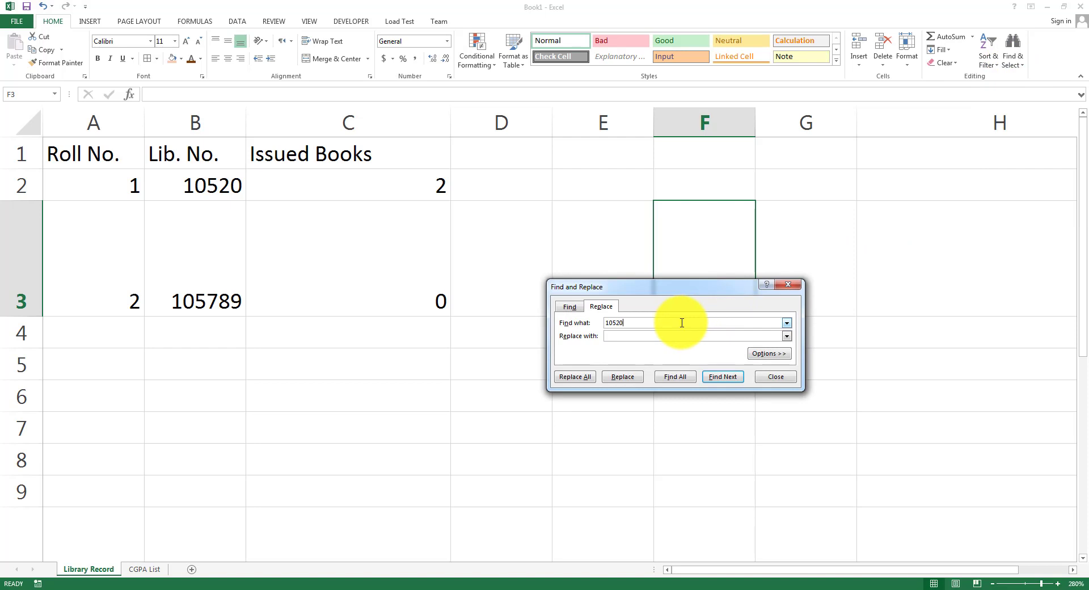
left_click(649, 338)
left_click(668, 324)
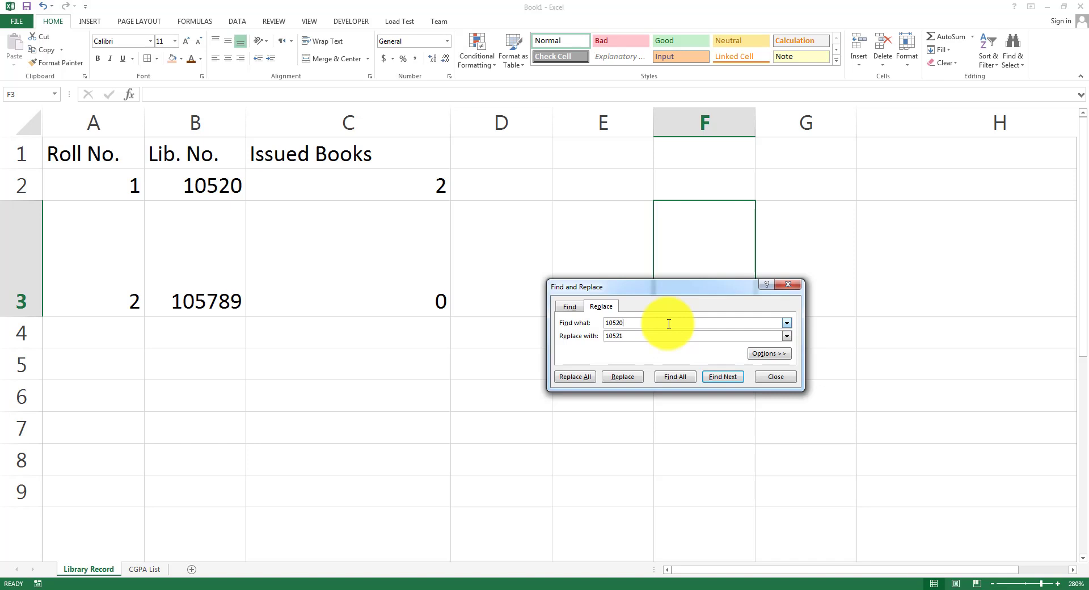
key("Return")
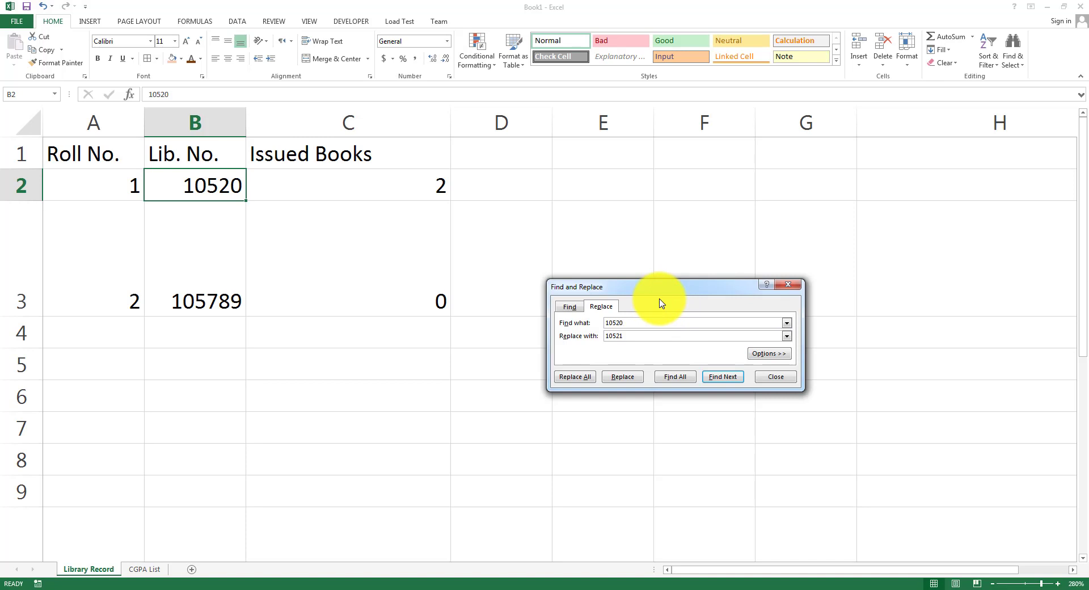
left_click(617, 376)
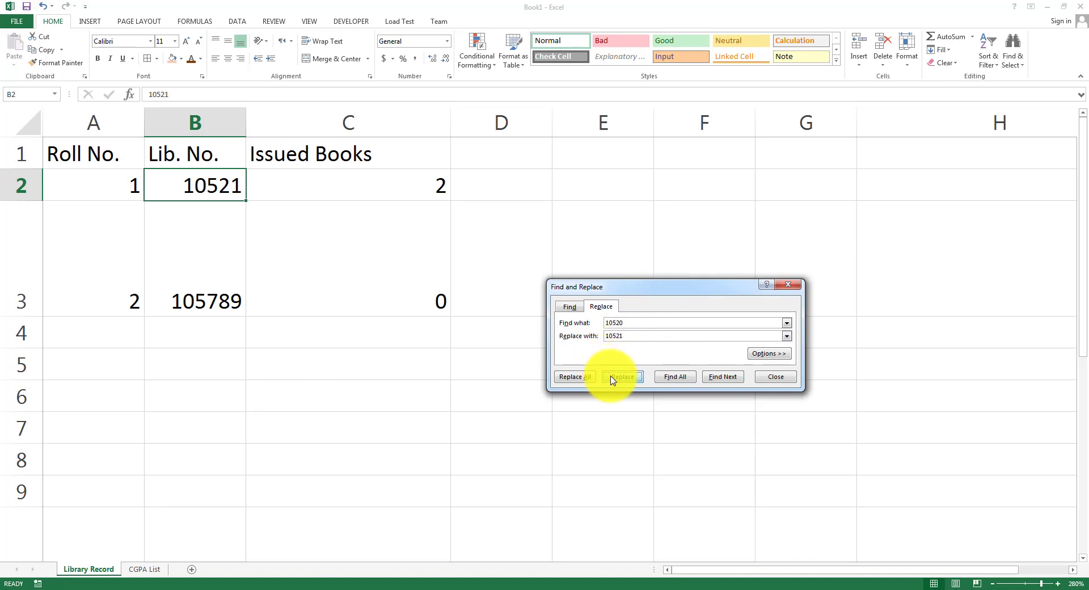
left_click(772, 377)
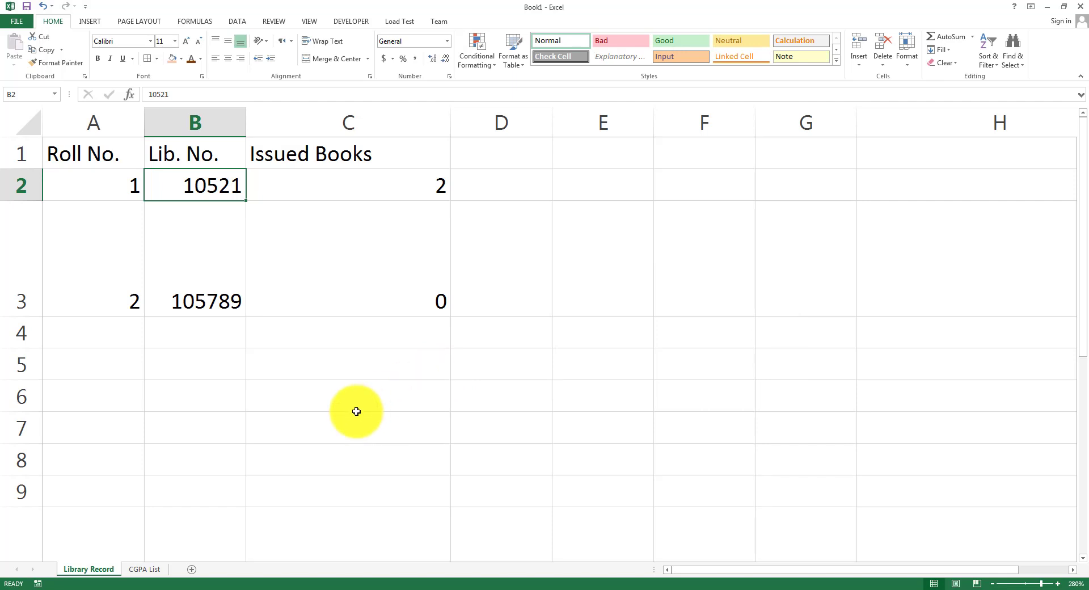
Step: Set the Issued Books value for Roll No. 2 in cell C3 to 3
left_click(295, 306)
type("3")
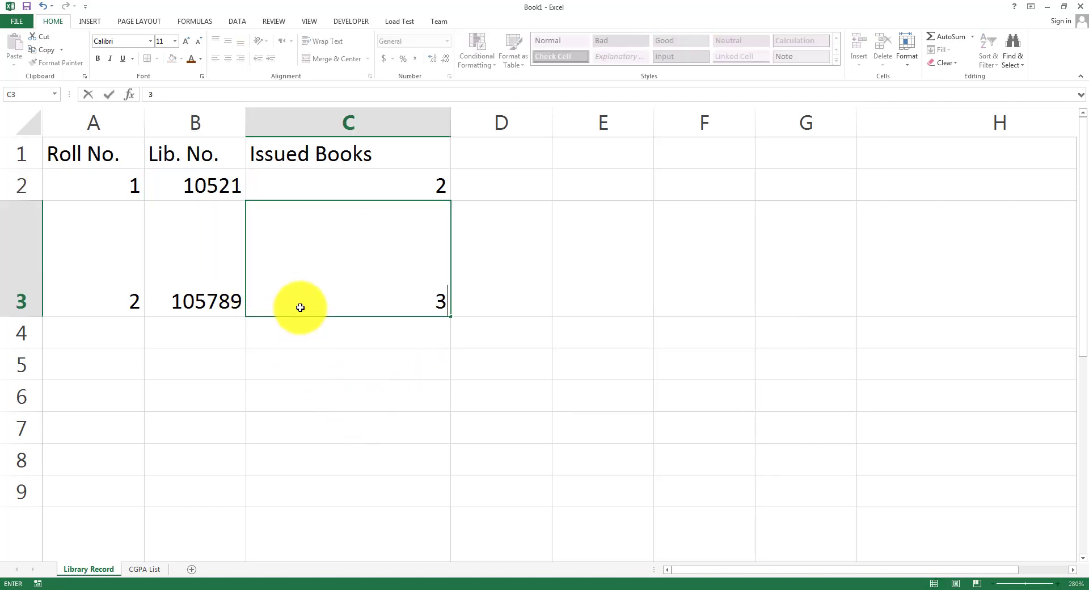
key("Return")
Step: Add a record in row 4 with Roll No. 3, Lib. No. 10321 and 4 issued books
key("Left")
key("Left")
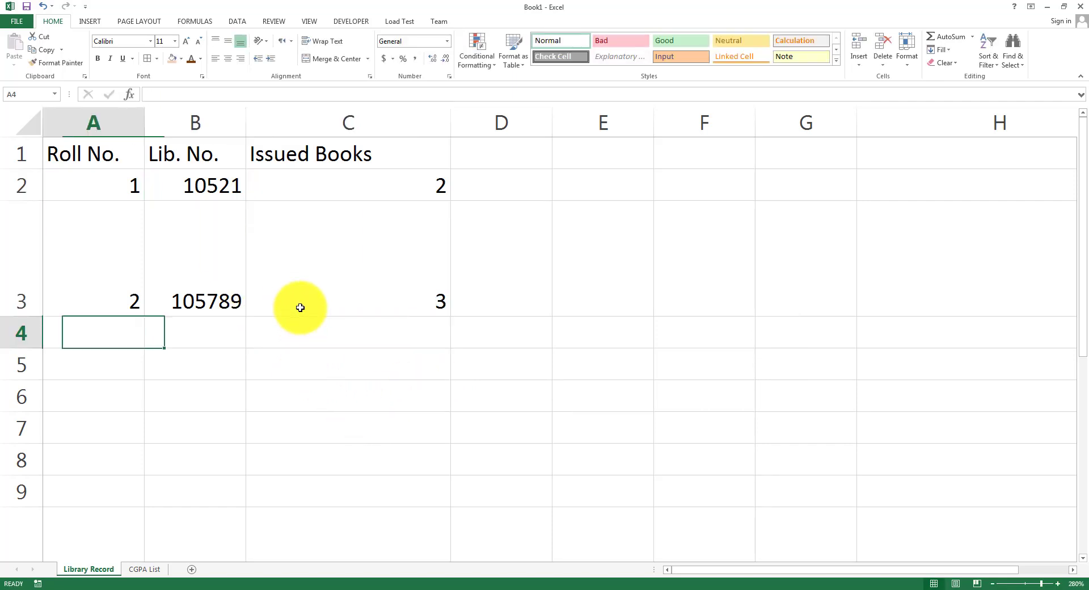
type("3")
key("Tab")
type("10")
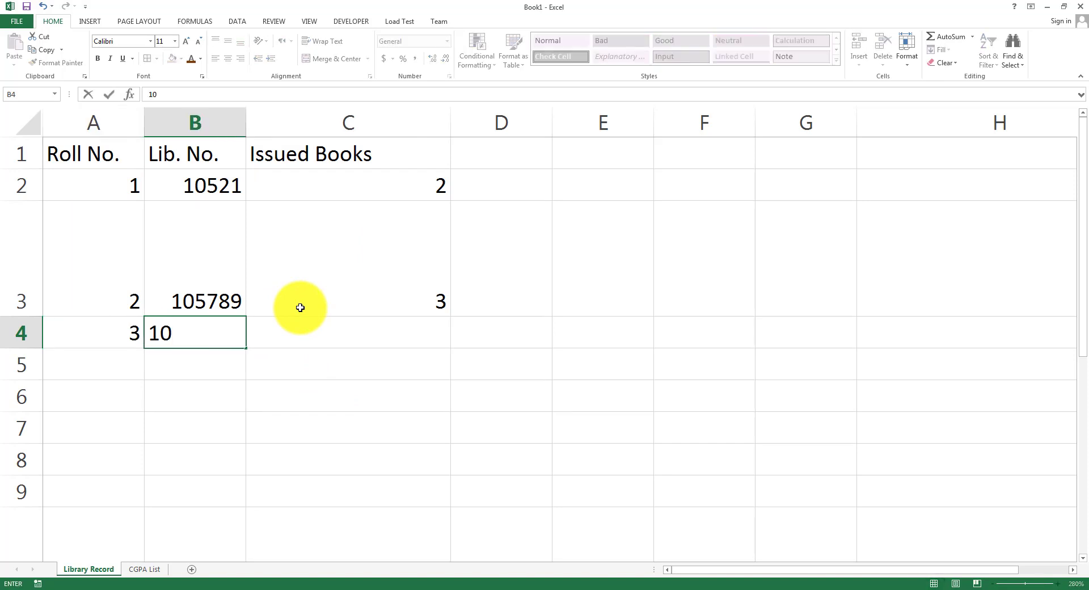
type("321")
key("Tab")
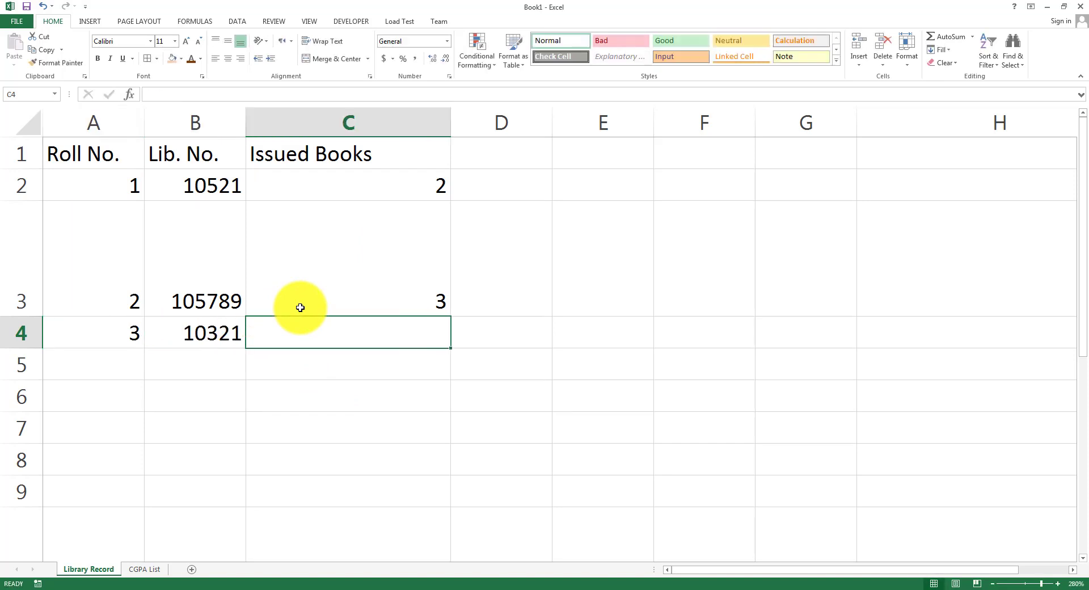
type("4")
key("Return")
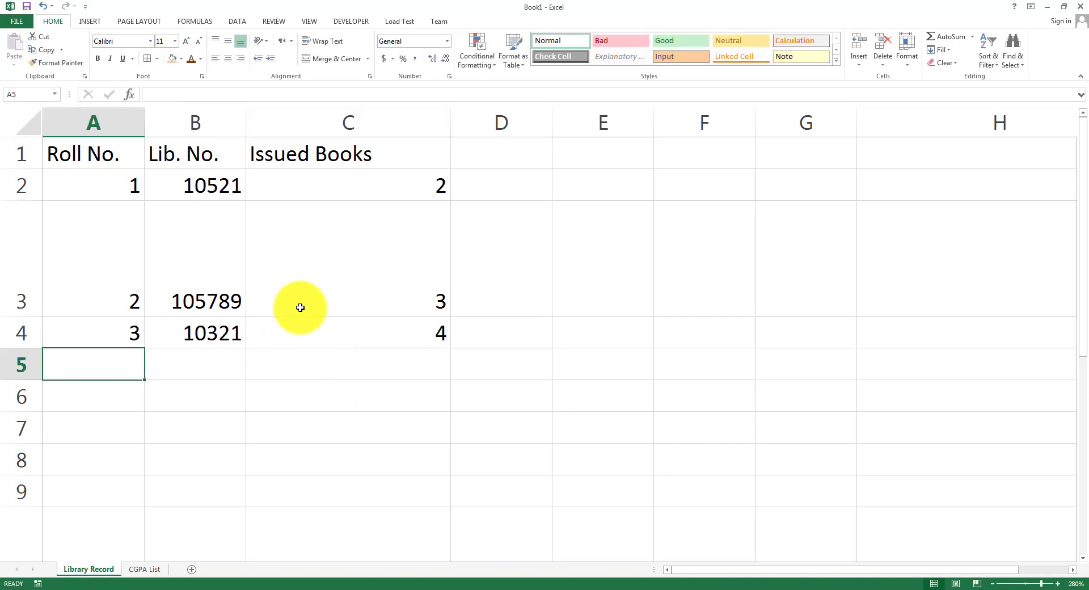
Step: Change the Issued Books value for Roll No. 3 in cell C4 to 50
left_click(370, 330)
type("50")
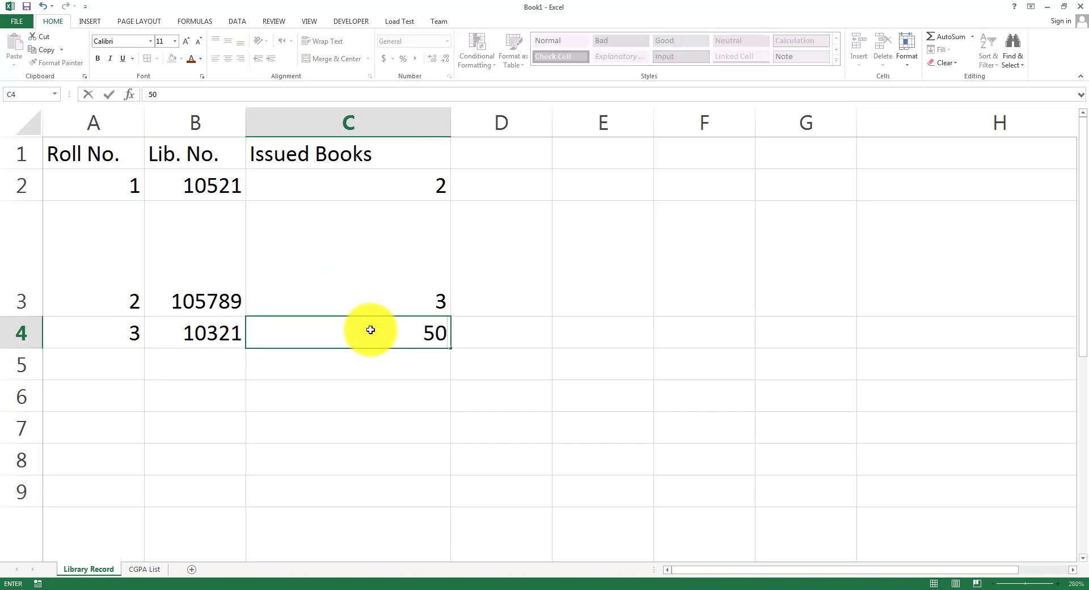
key("Return")
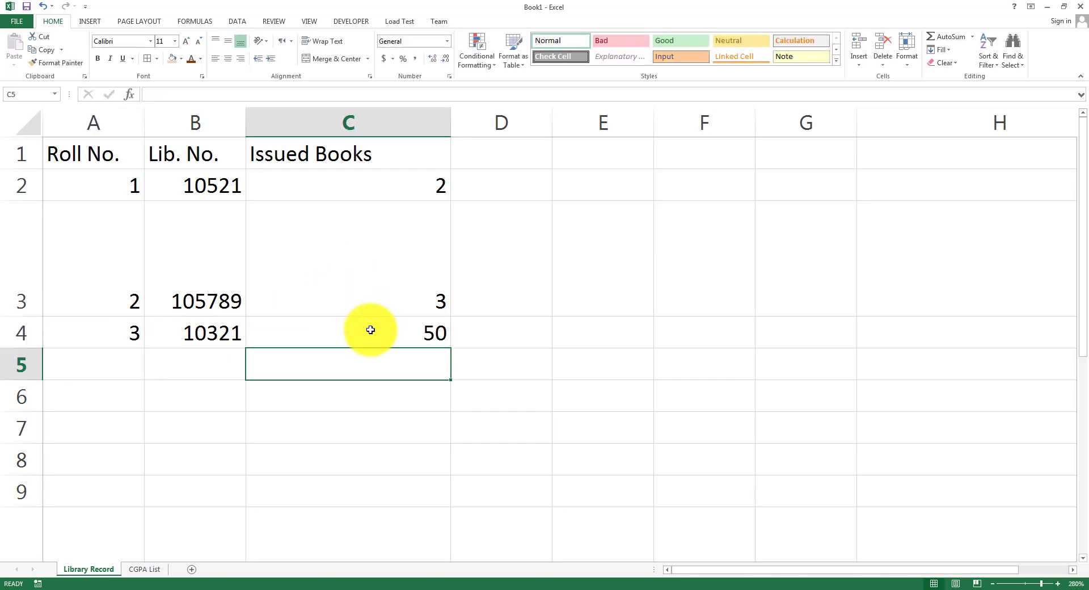
Step: Switch to PowerPoint, highlight the "Sort & Filter" entry on the HOME slide, and return to Excel
left_click(435, 589)
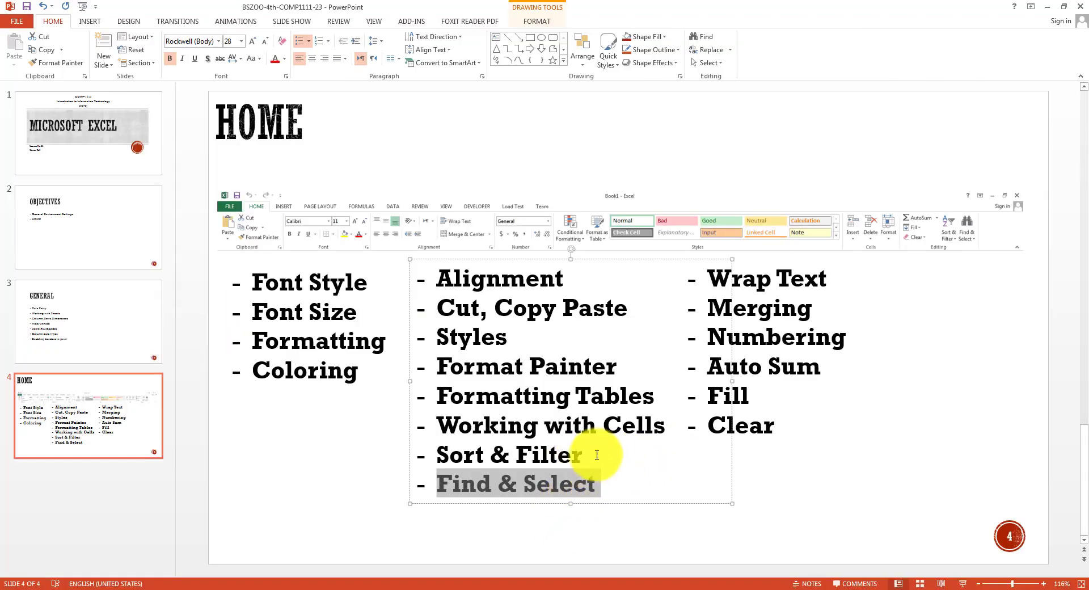
left_click_drag(596, 454, 438, 455)
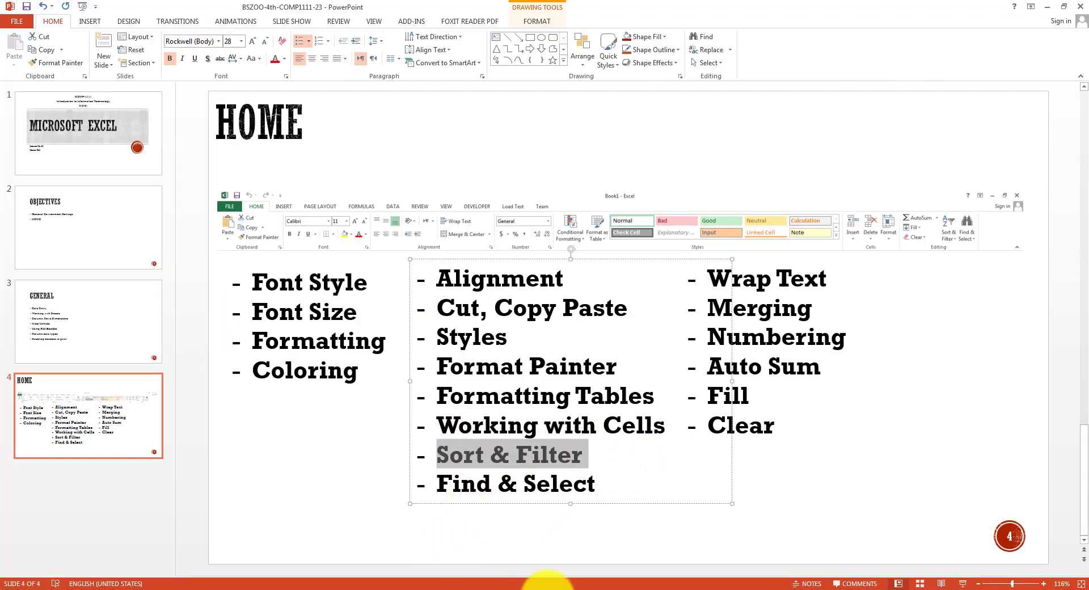
left_click(548, 588)
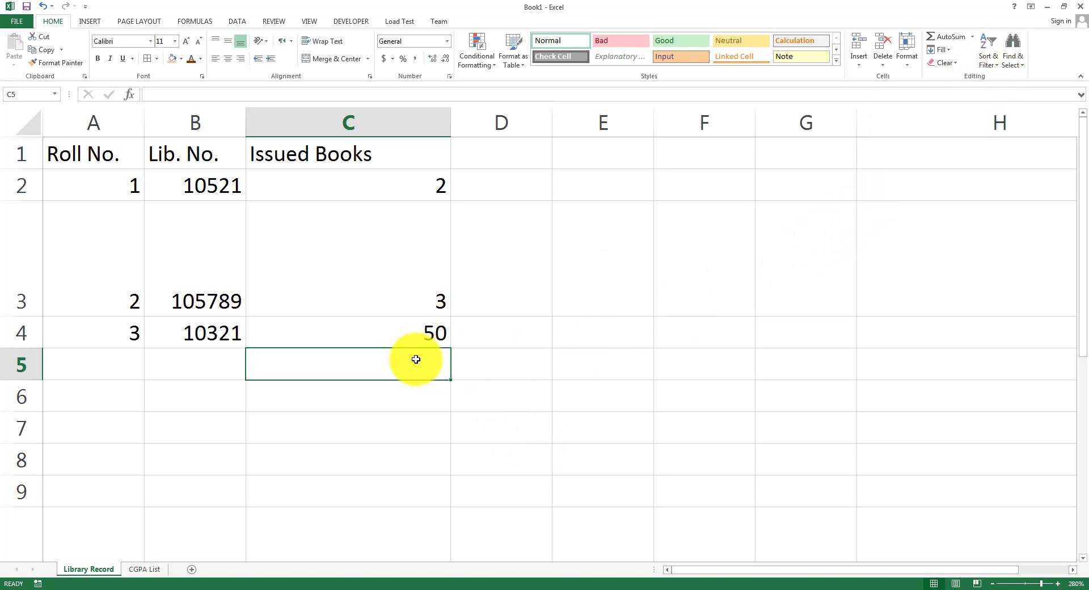
Step: Add filters to the header cells A1 to C1: Roll No., Lib. No. and Issued Books
left_click(575, 309)
left_click(13, 146)
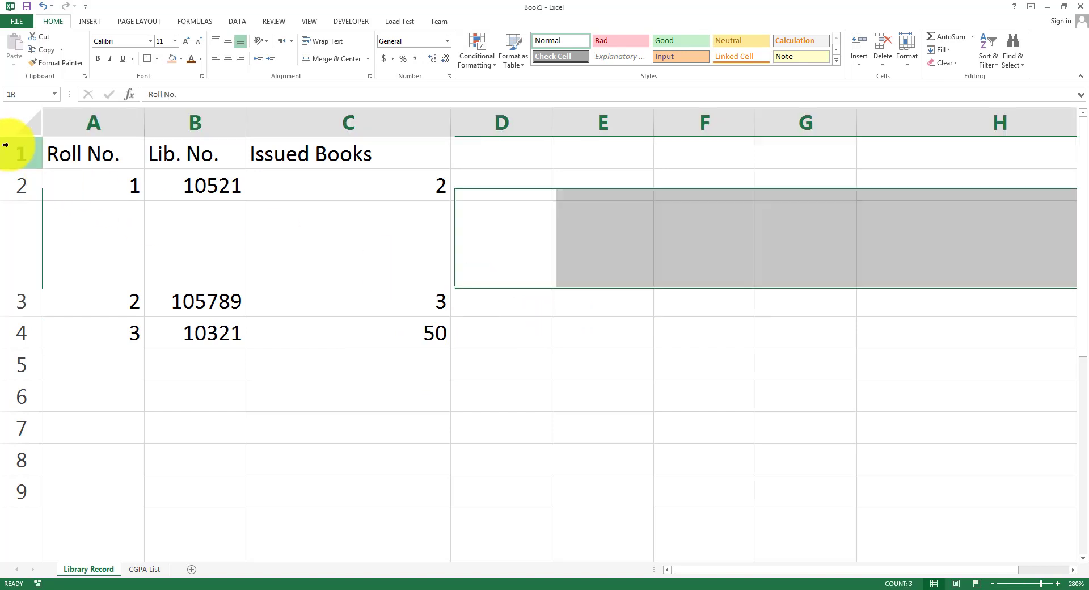
left_click_drag(74, 142, 414, 153)
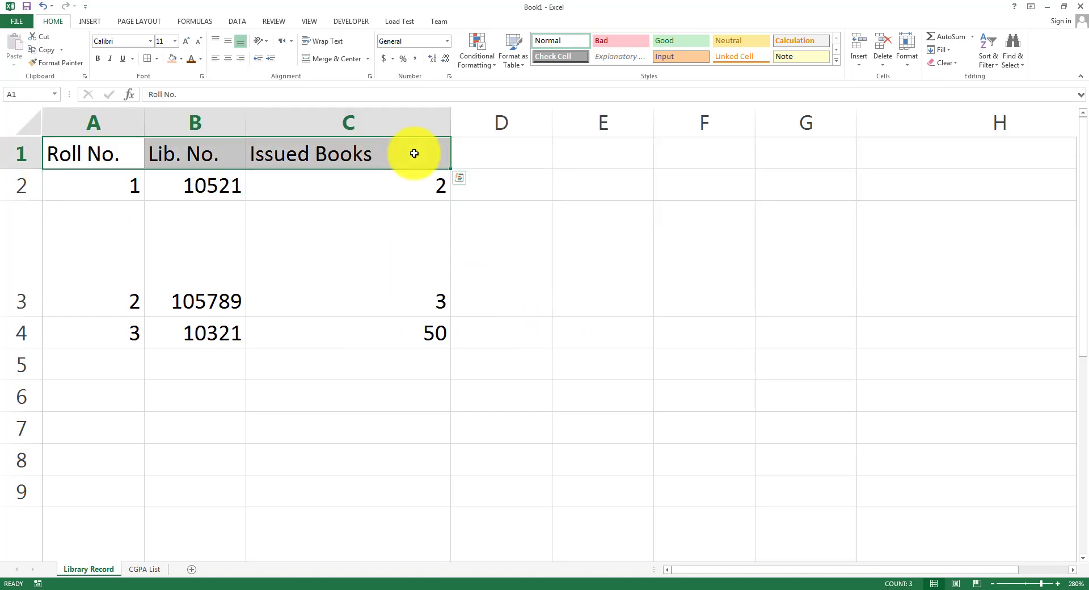
left_click(996, 71)
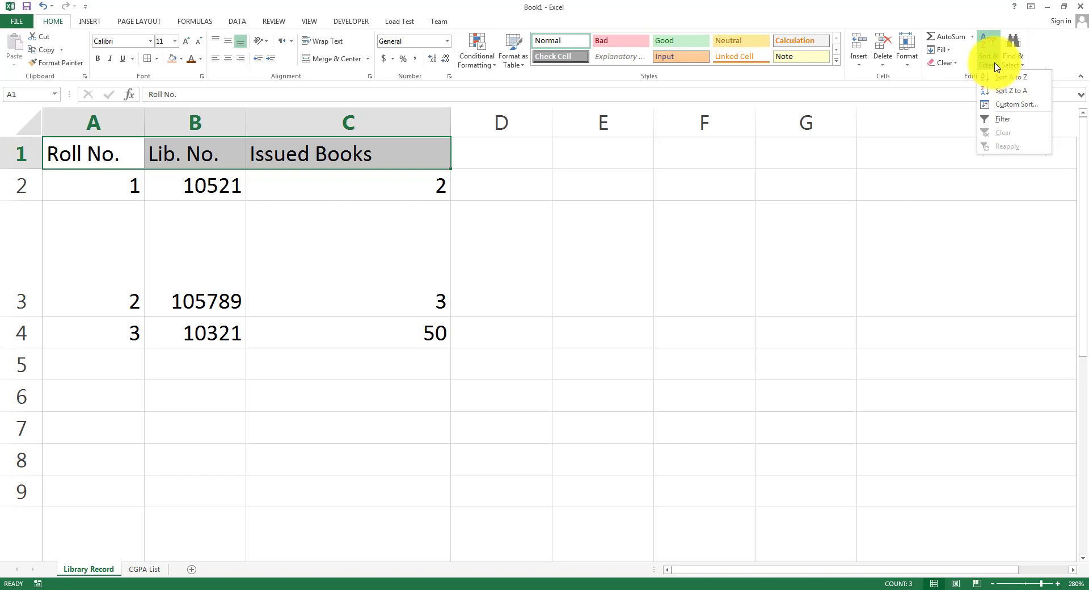
left_click(1009, 120)
left_click(476, 298)
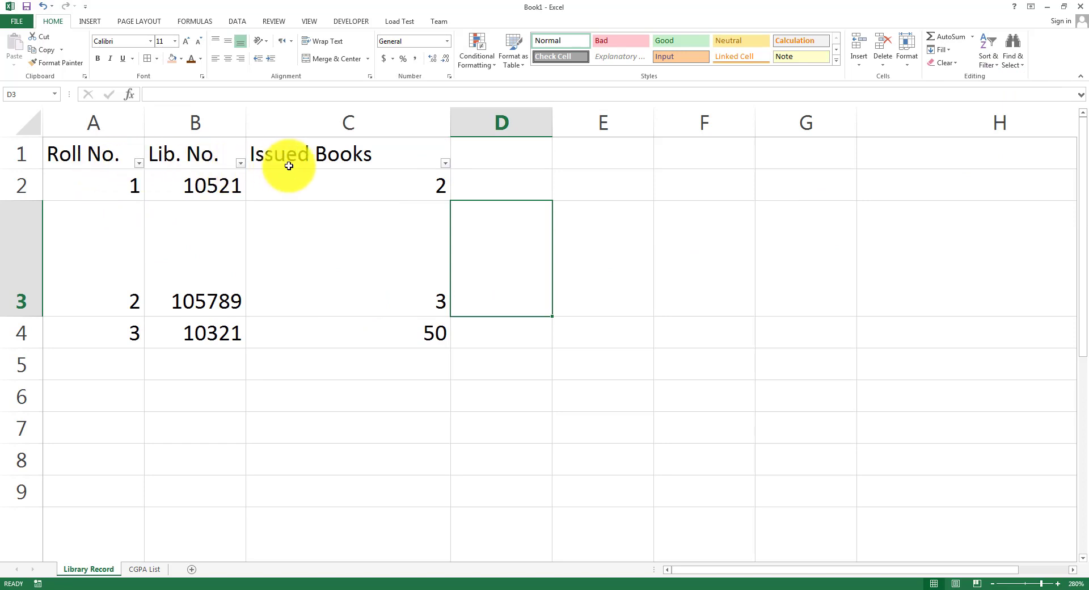
Step: Sort the library records by Issued Books from largest to smallest
left_click(445, 164)
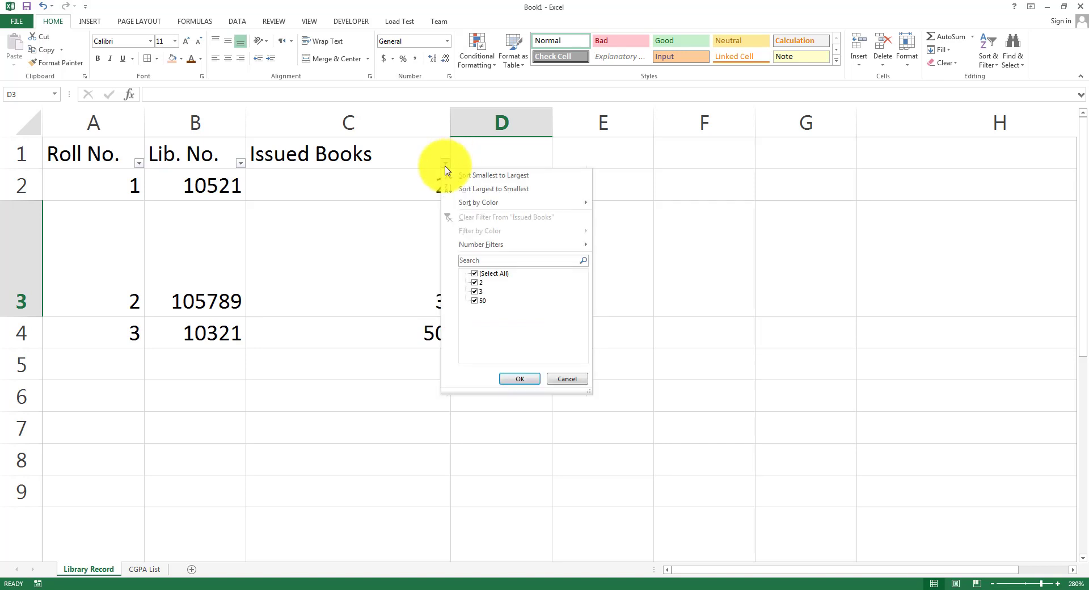
left_click(485, 189)
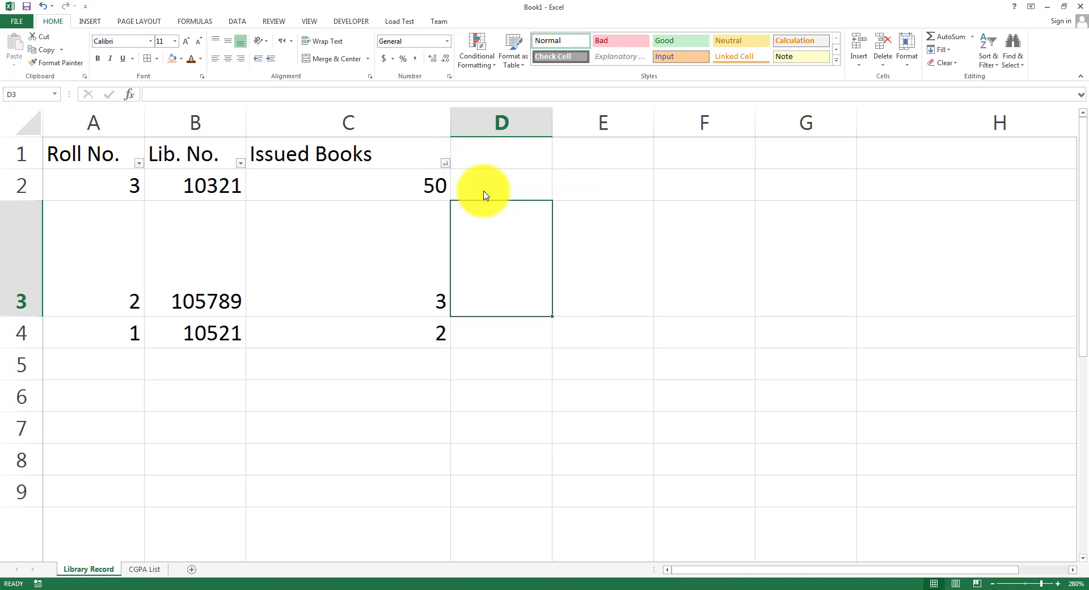
left_click(390, 417)
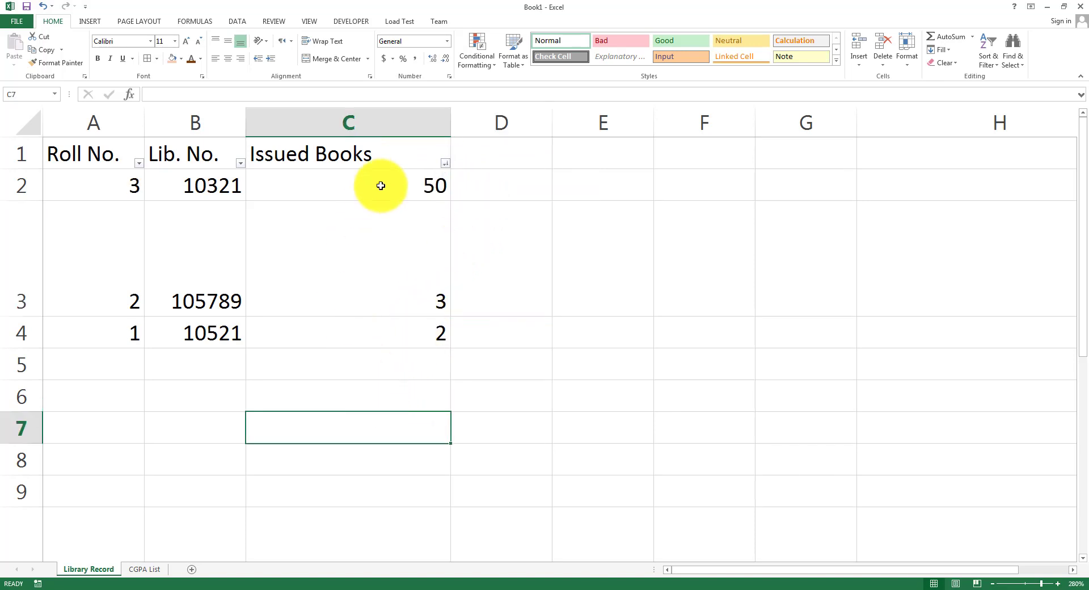
left_click(418, 178)
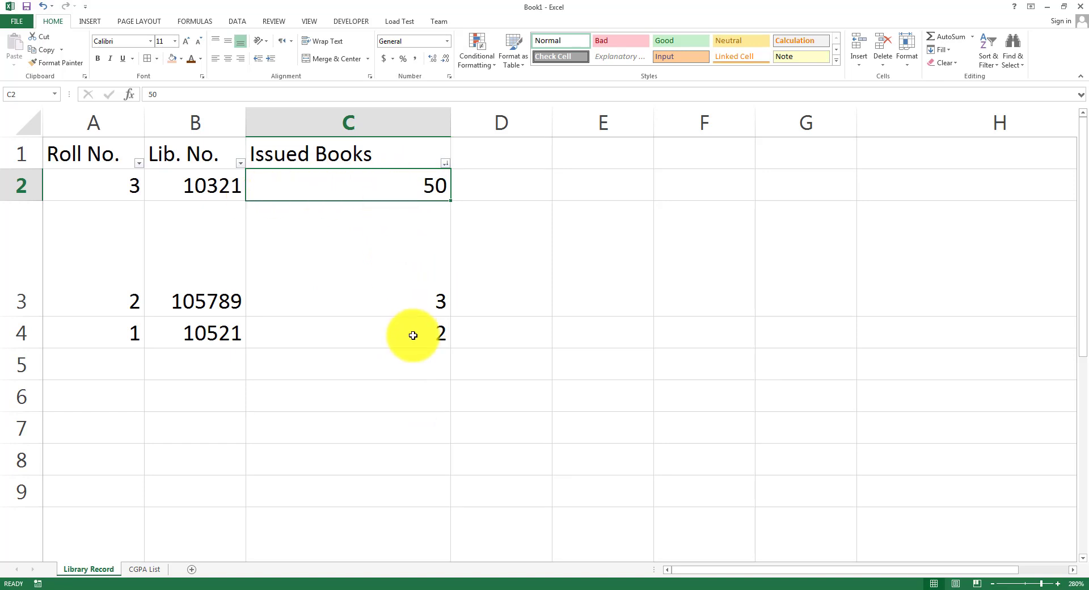
Step: Sort the library records by Roll No. from smallest to largest
left_click(78, 163)
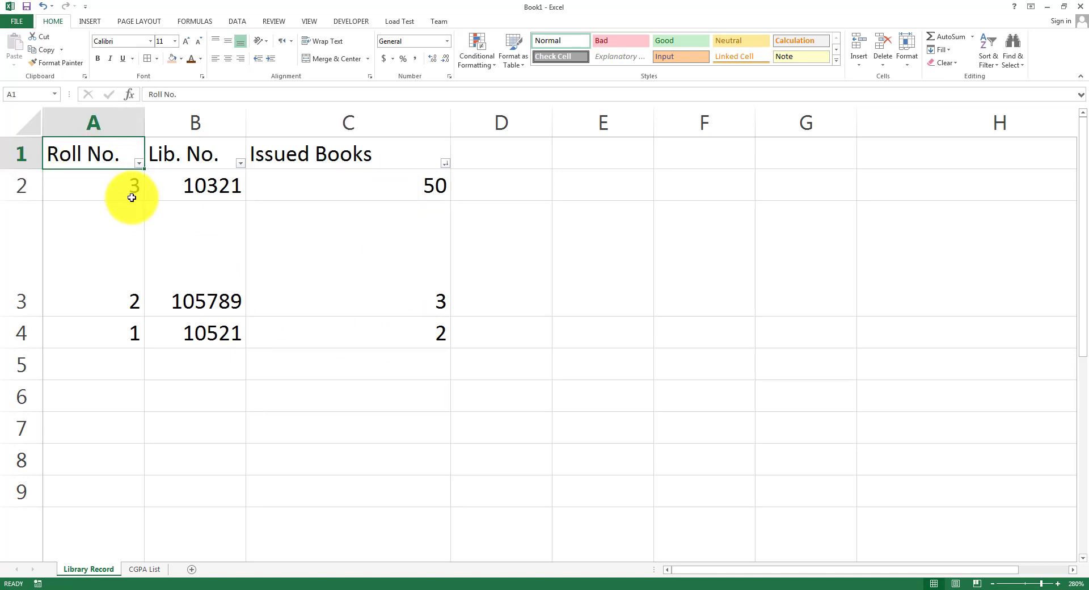
left_click(139, 164)
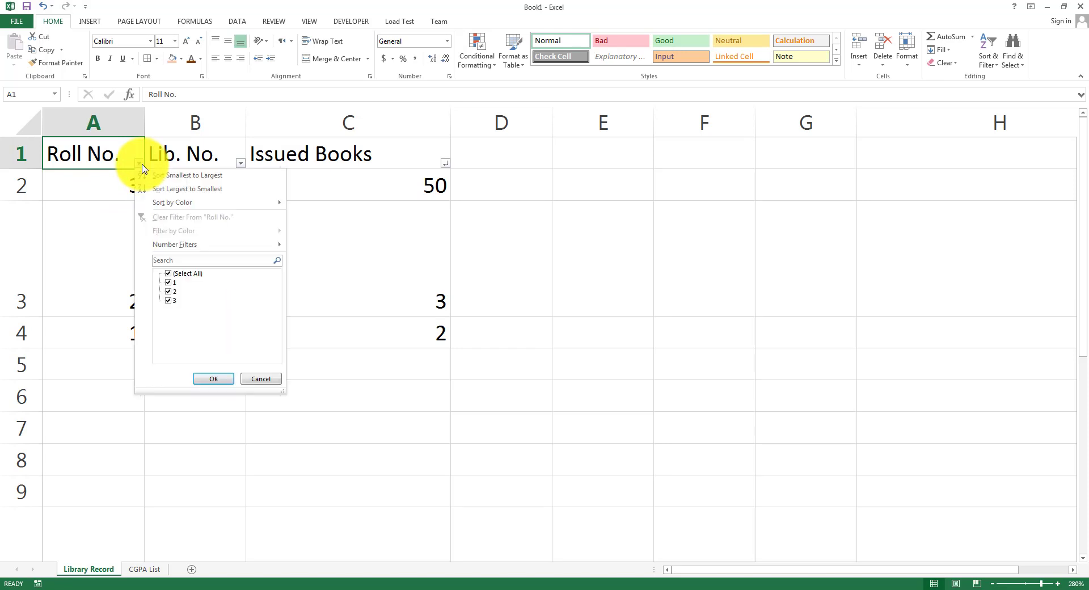
left_click(185, 175)
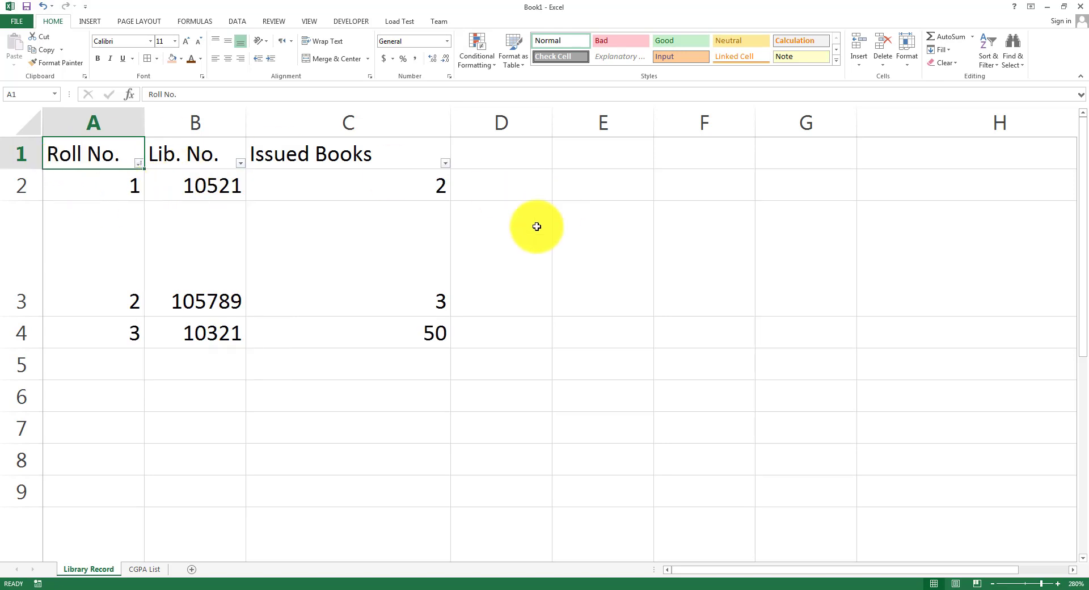